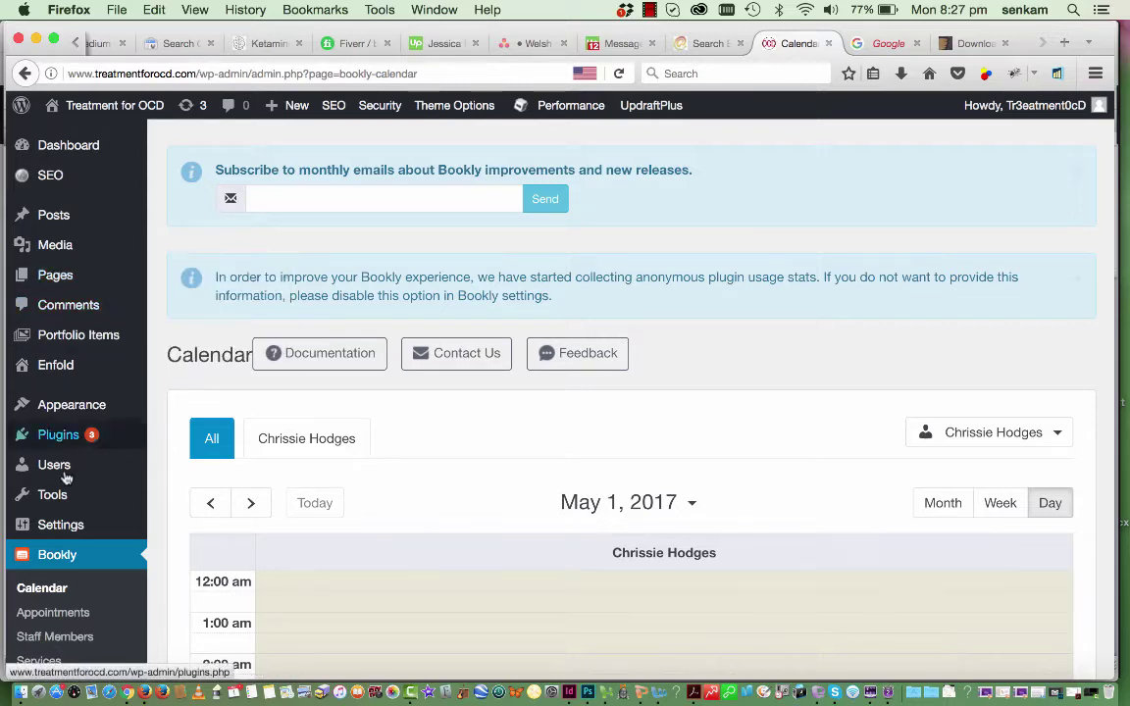
Look over the Bookly calendar page and check which staff members its staff filter includes.
mouse_move(126, 111)
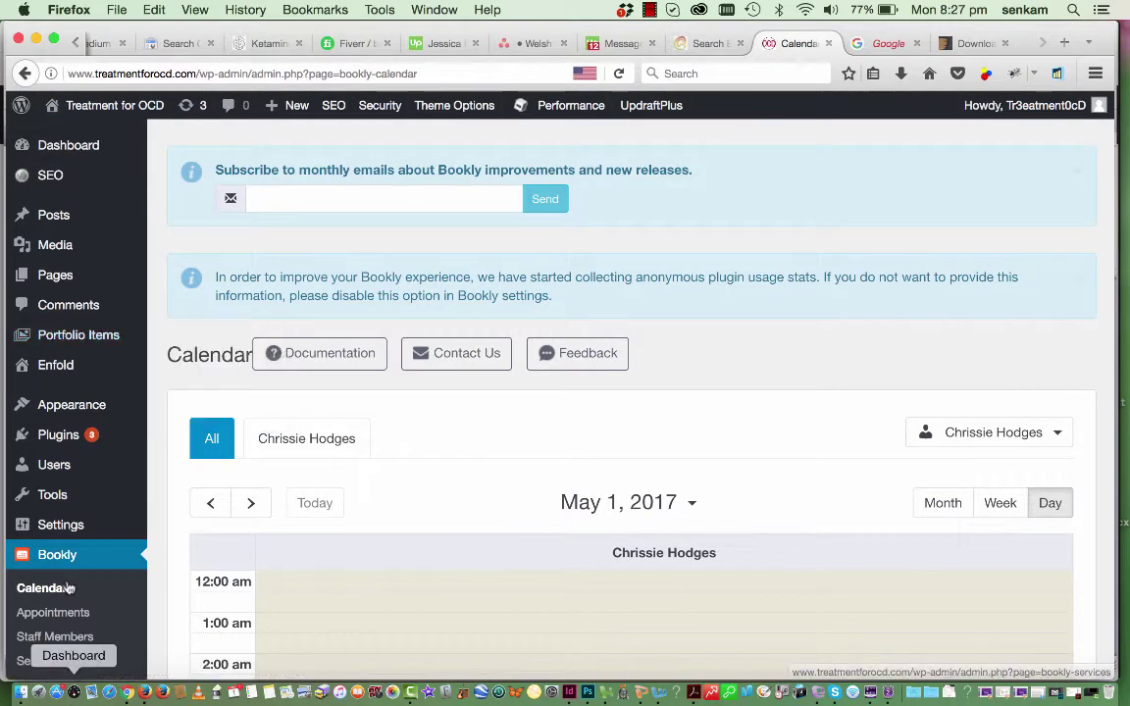
mouse_move(96, 225)
scroll(98, 229, down, 1)
scroll(98, 229, down, 3)
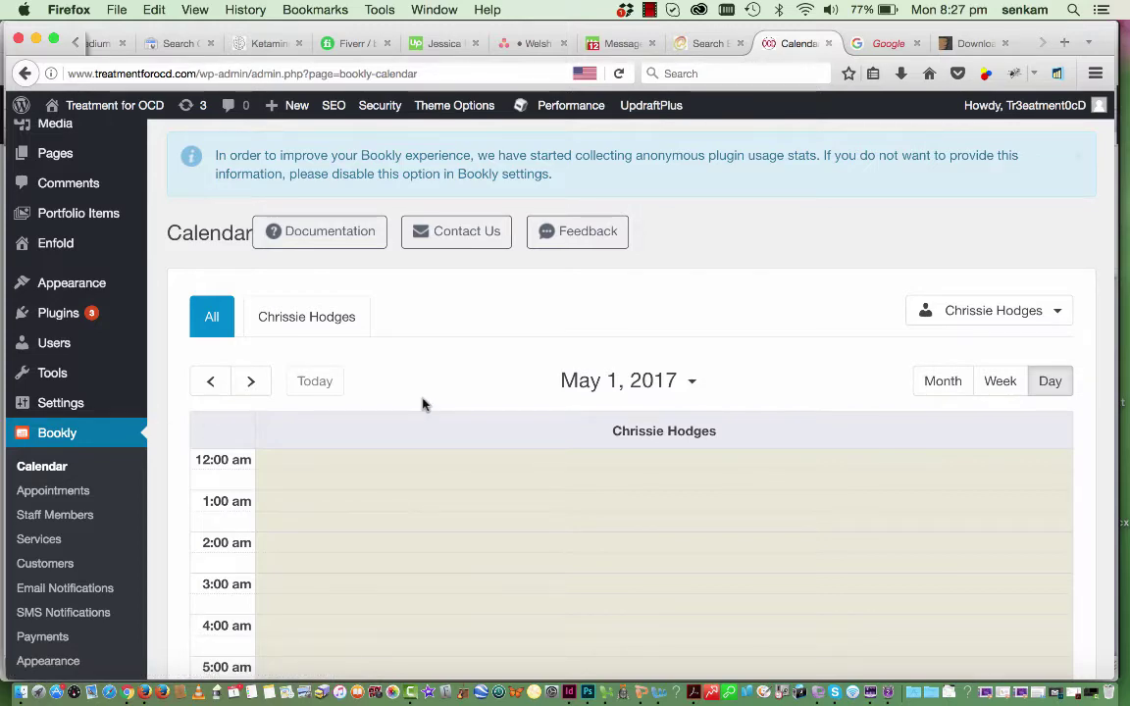
scroll(424, 404, down, 2)
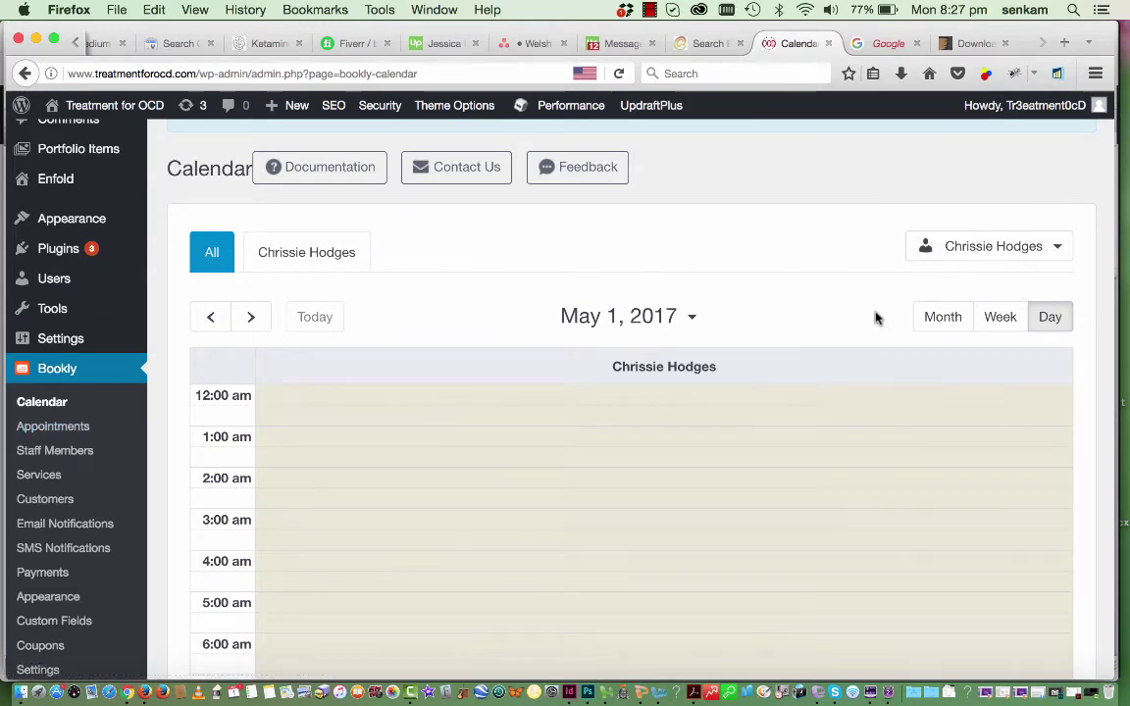
scroll(876, 317, up, 1)
click(999, 280)
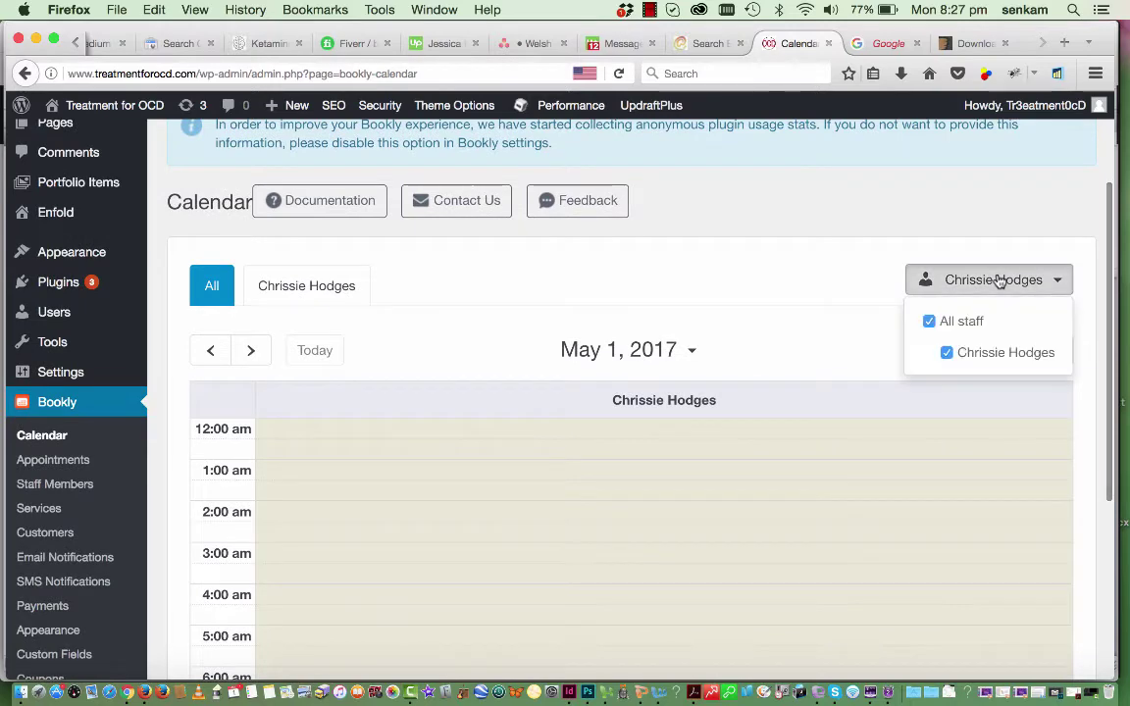
click(998, 280)
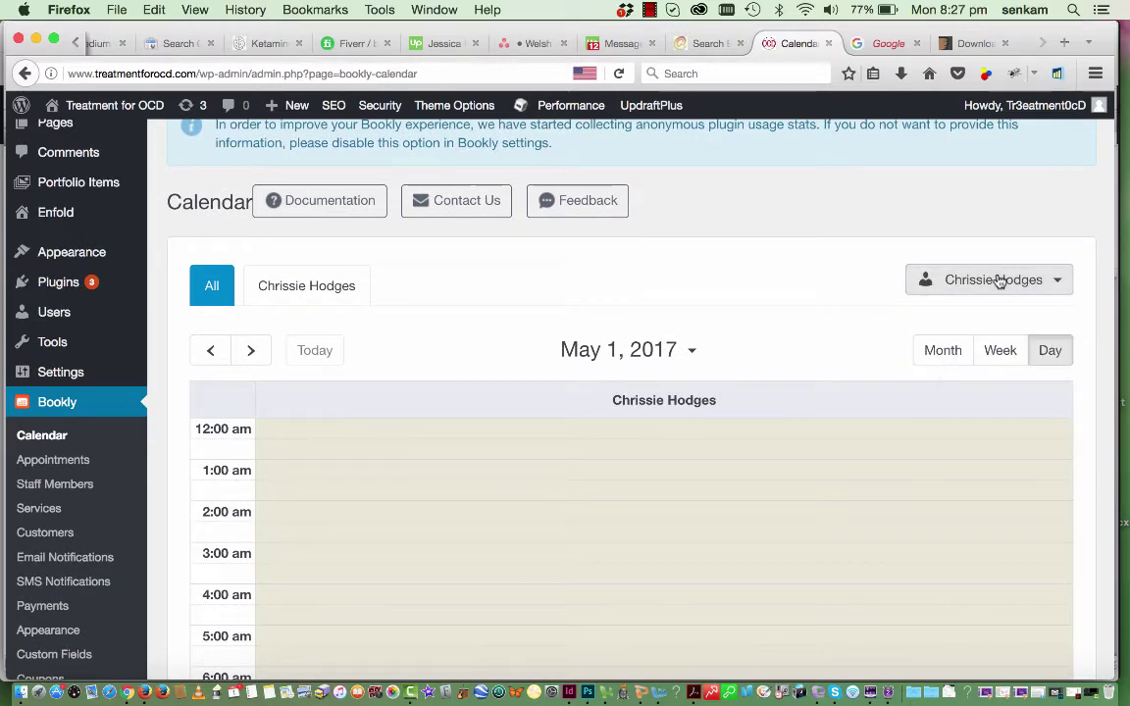
View the booking calendar by month, by week and by day.
scroll(810, 295, down, 1)
scroll(809, 295, down, 2)
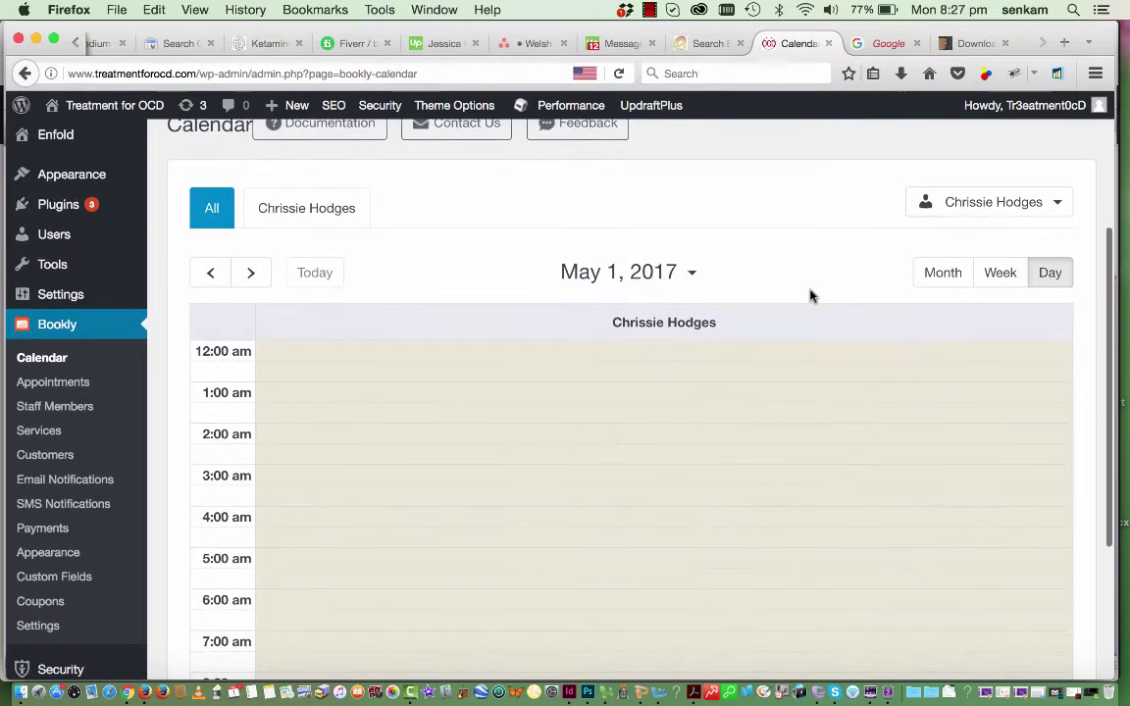
click(943, 274)
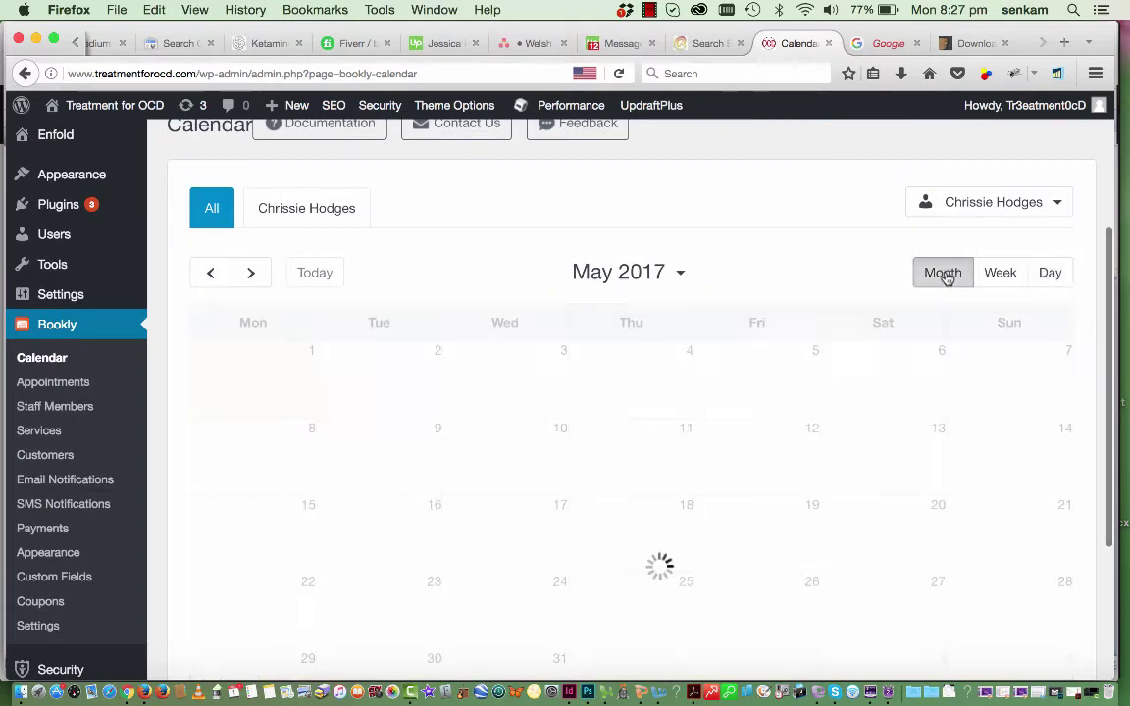
click(996, 276)
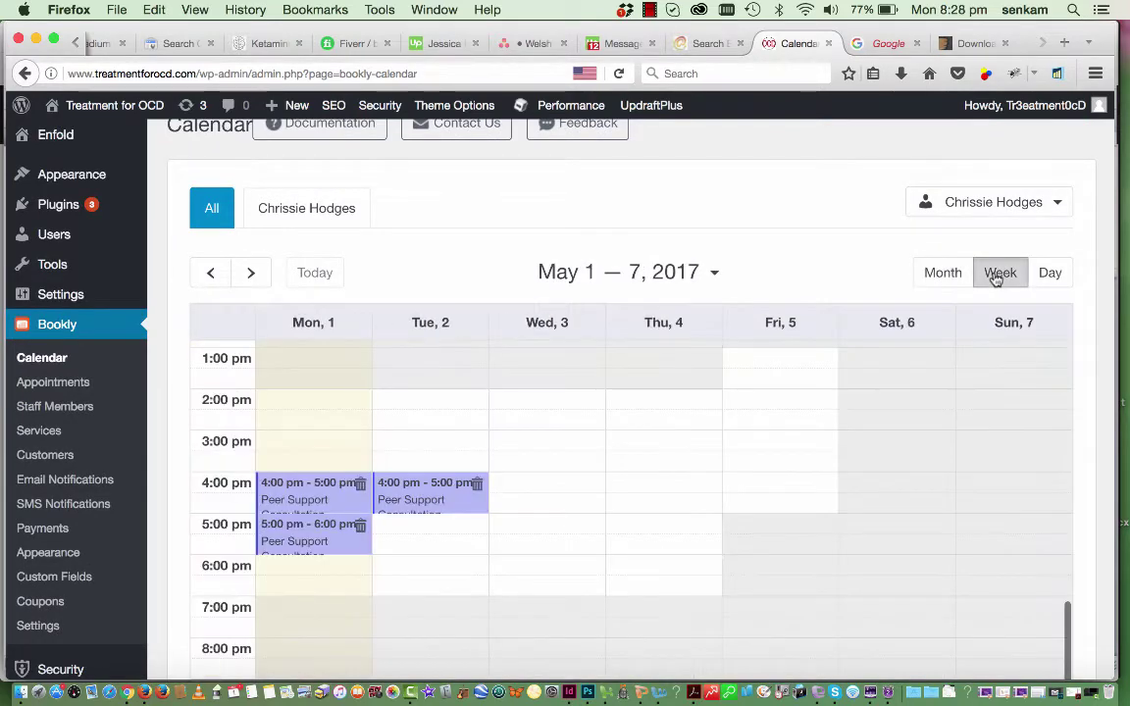
click(1047, 274)
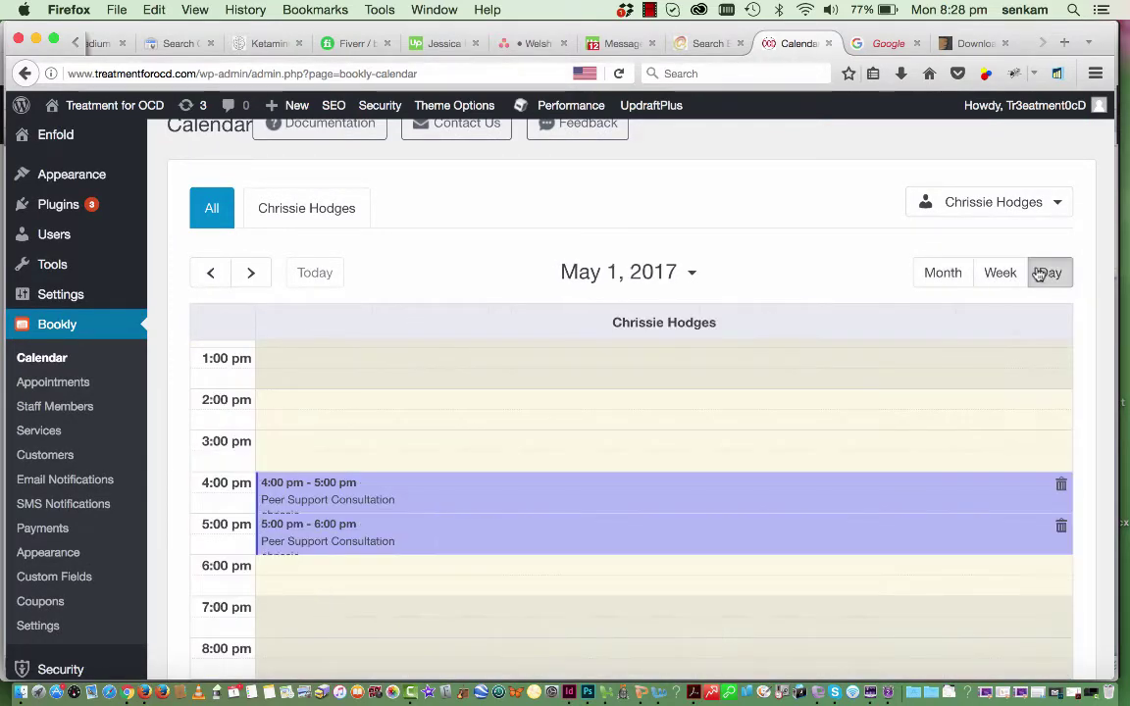
Examine the details of the Peer Support Consultation appointments booked on May 1, 2017 in the day view.
scroll(867, 280, down, 1)
scroll(866, 281, up, 1)
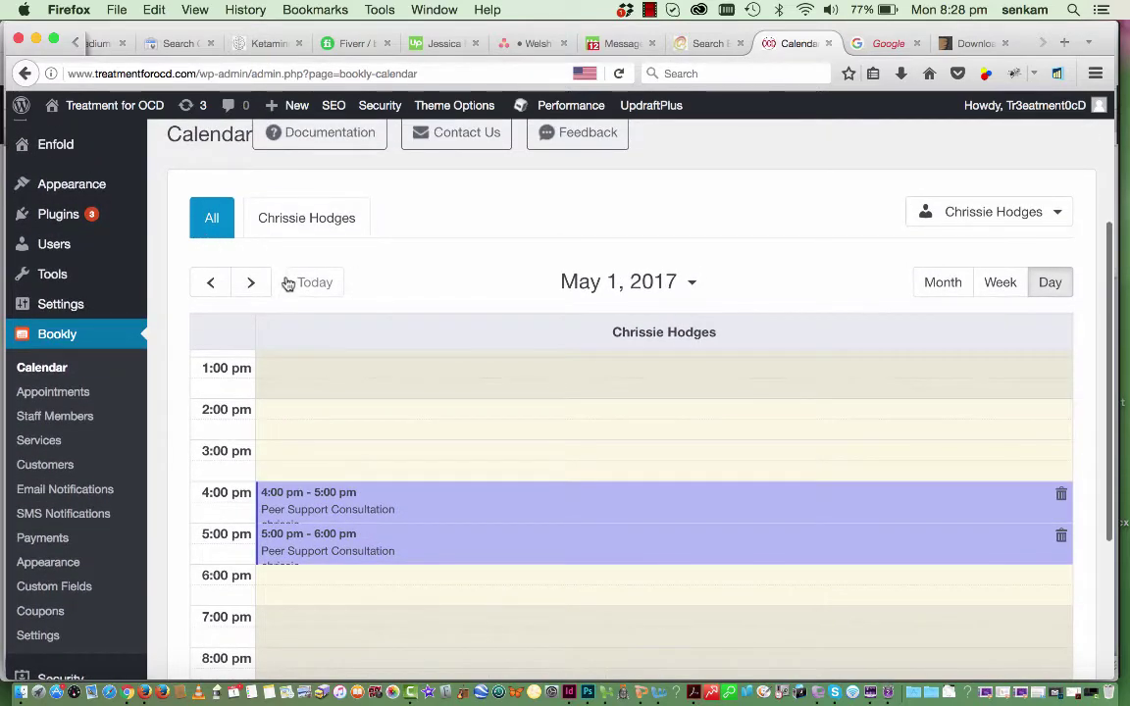
scroll(429, 282, down, 3)
scroll(429, 282, down, 3)
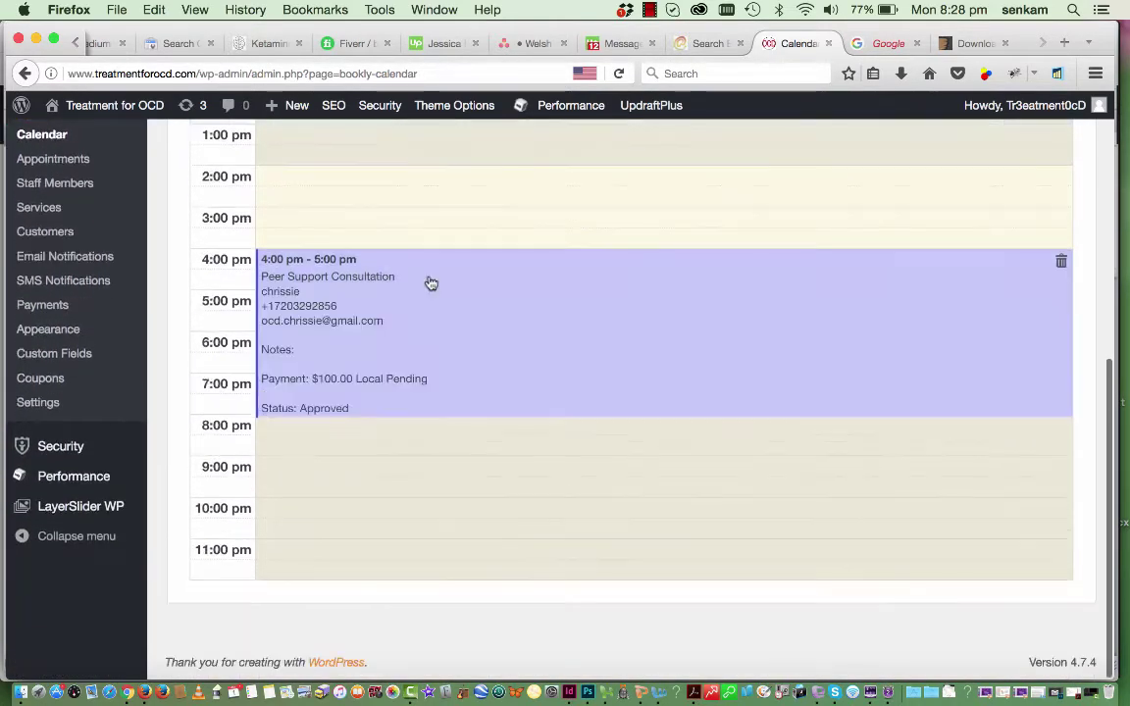
scroll(428, 283, up, 4)
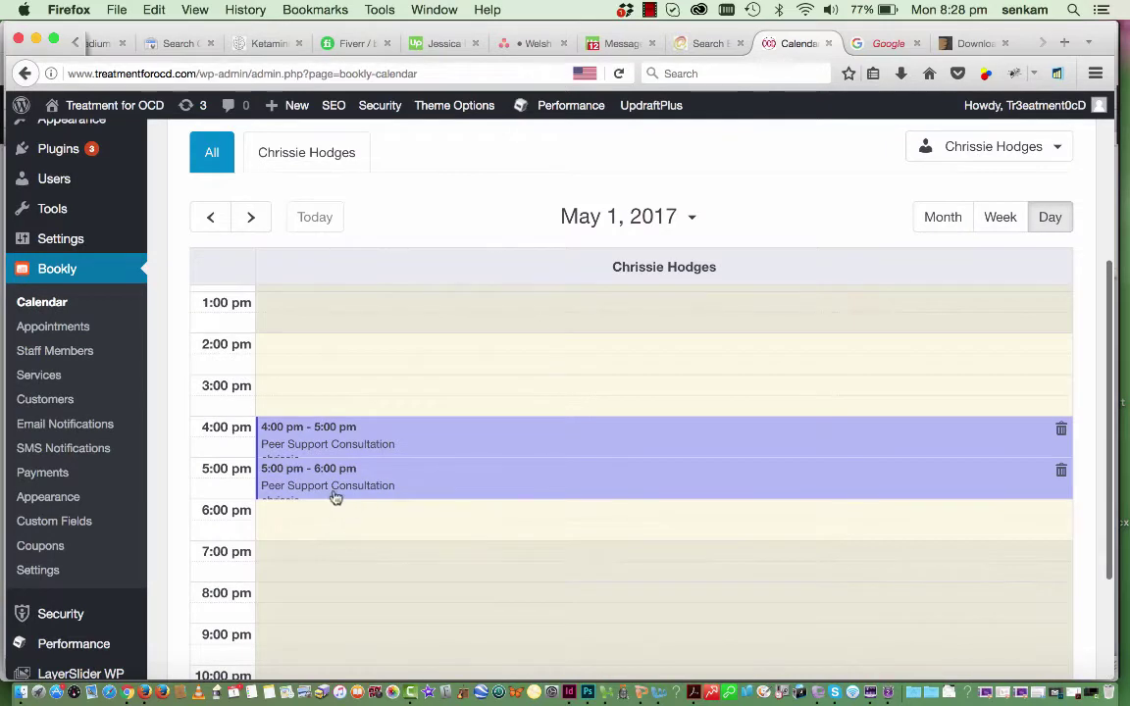
mouse_move(946, 461)
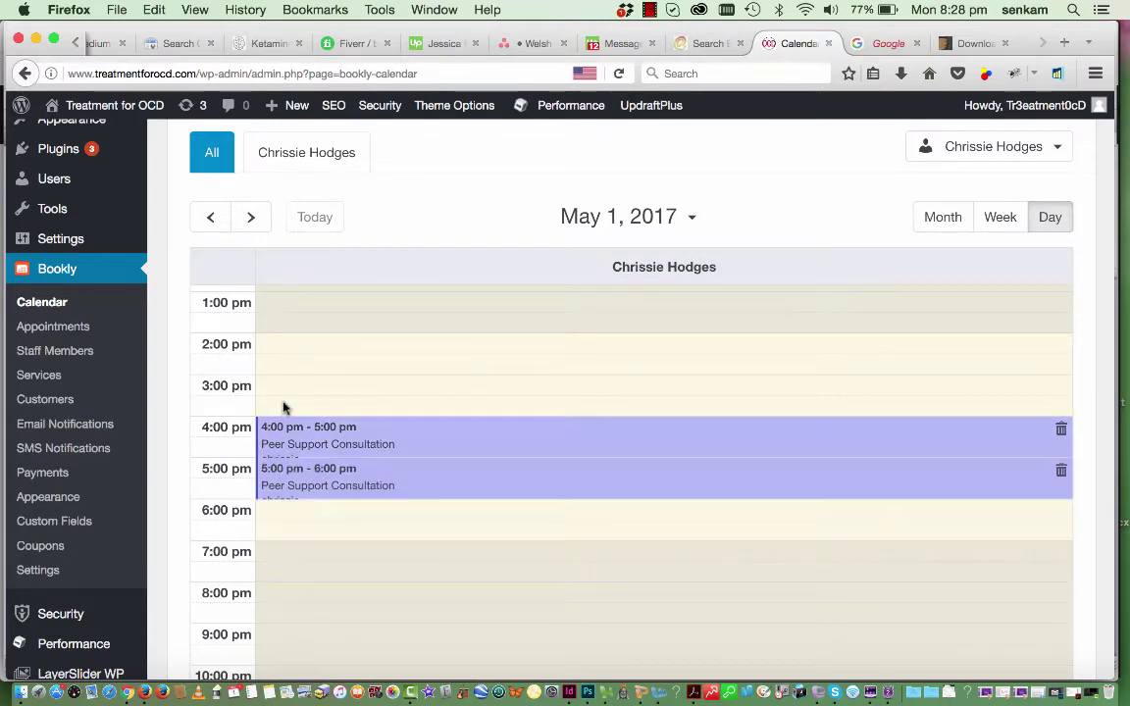
Open a new appointment form for 3:30 pm on May 1, 2017, review its fields, and close it without saving.
click(284, 407)
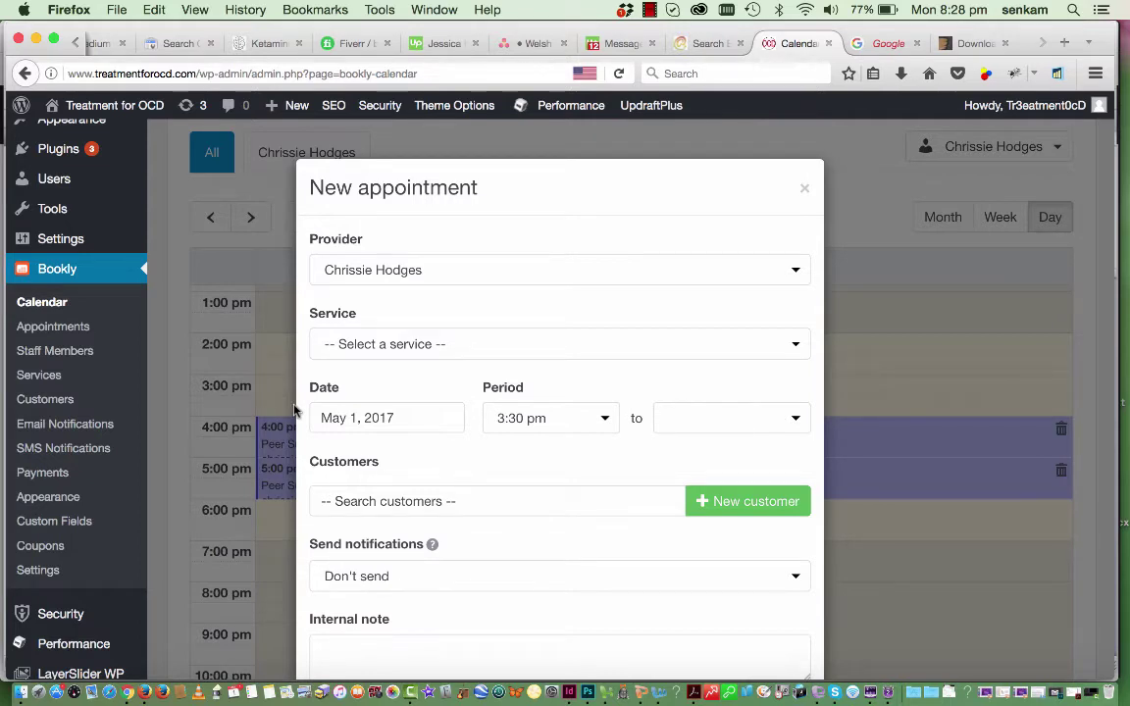
scroll(486, 270, down, 2)
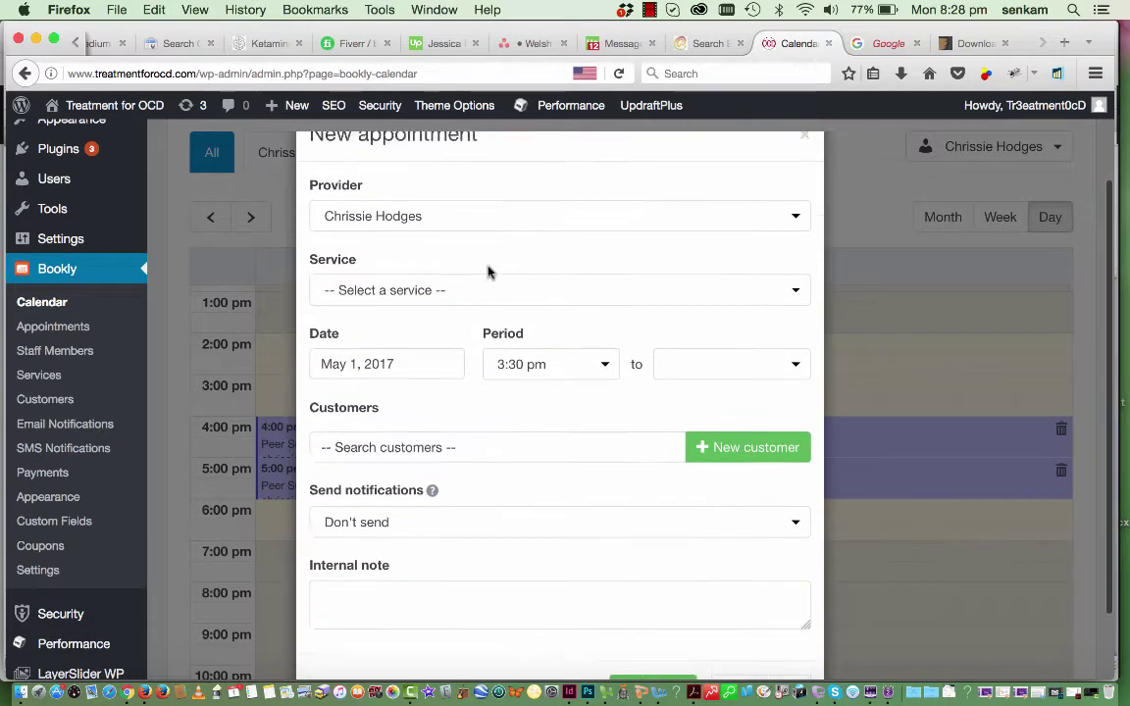
scroll(724, 212, up, 2)
click(803, 188)
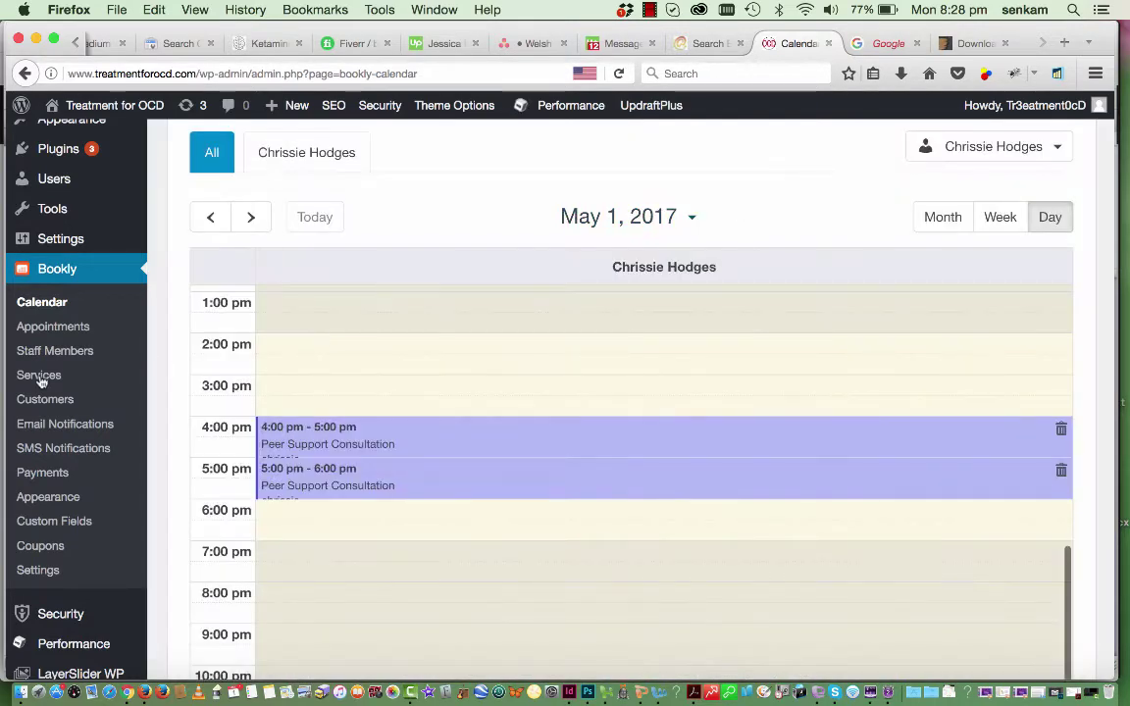
Open Bookly's Appointments list and review the dates, customers, services, status and payments of the May 2017 bookings.
click(65, 337)
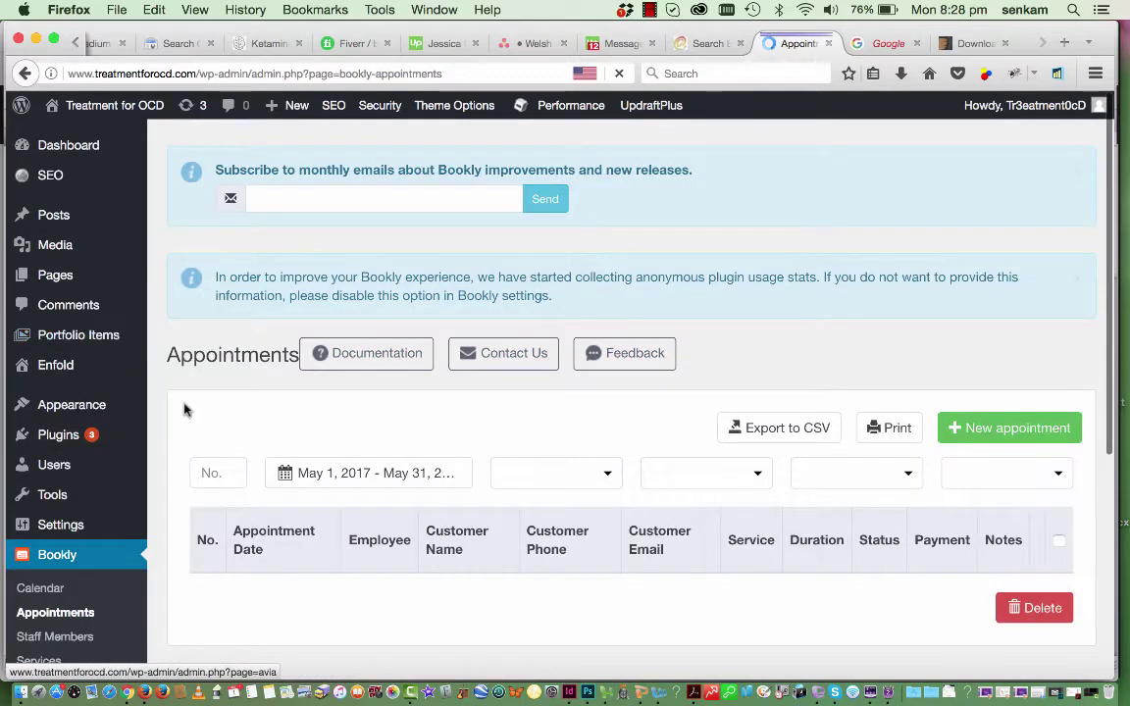
scroll(245, 406, down, 2)
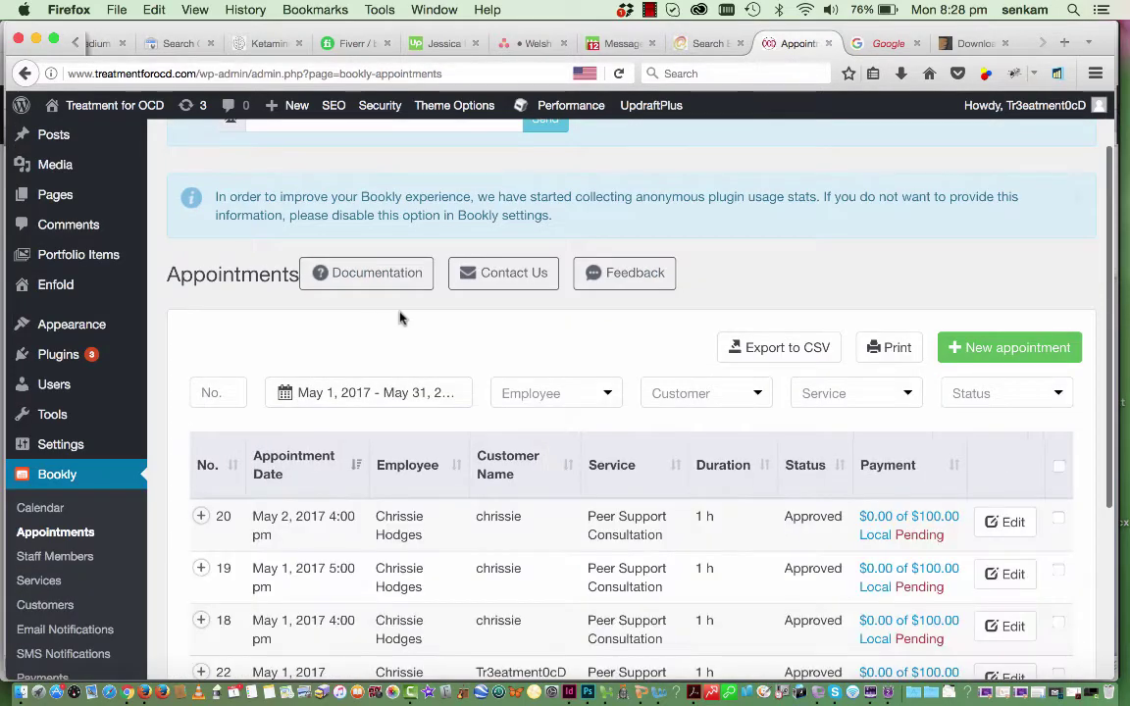
scroll(399, 315, down, 2)
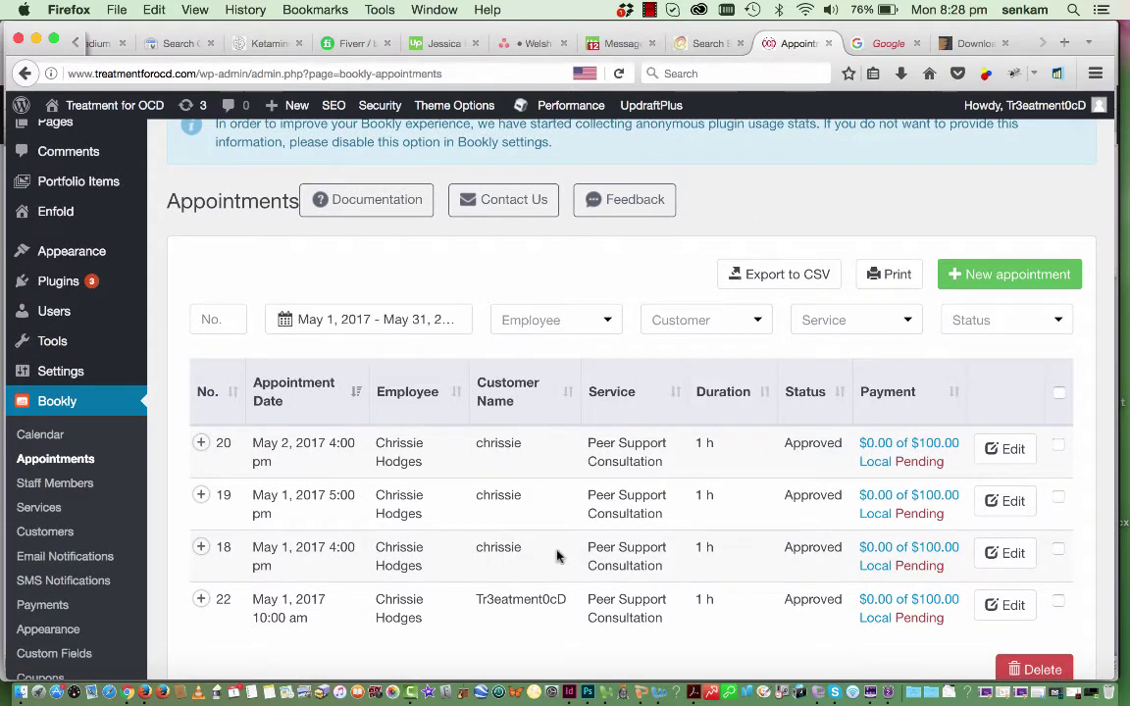
scroll(472, 597, down, 2)
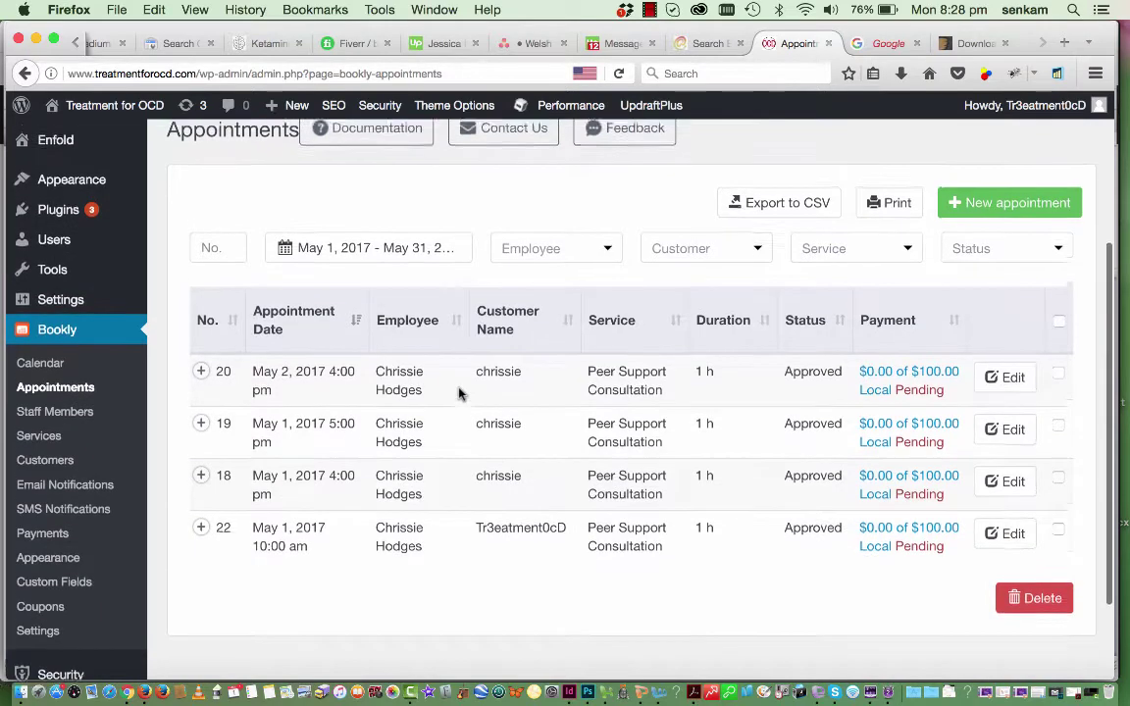
scroll(460, 392, up, 1)
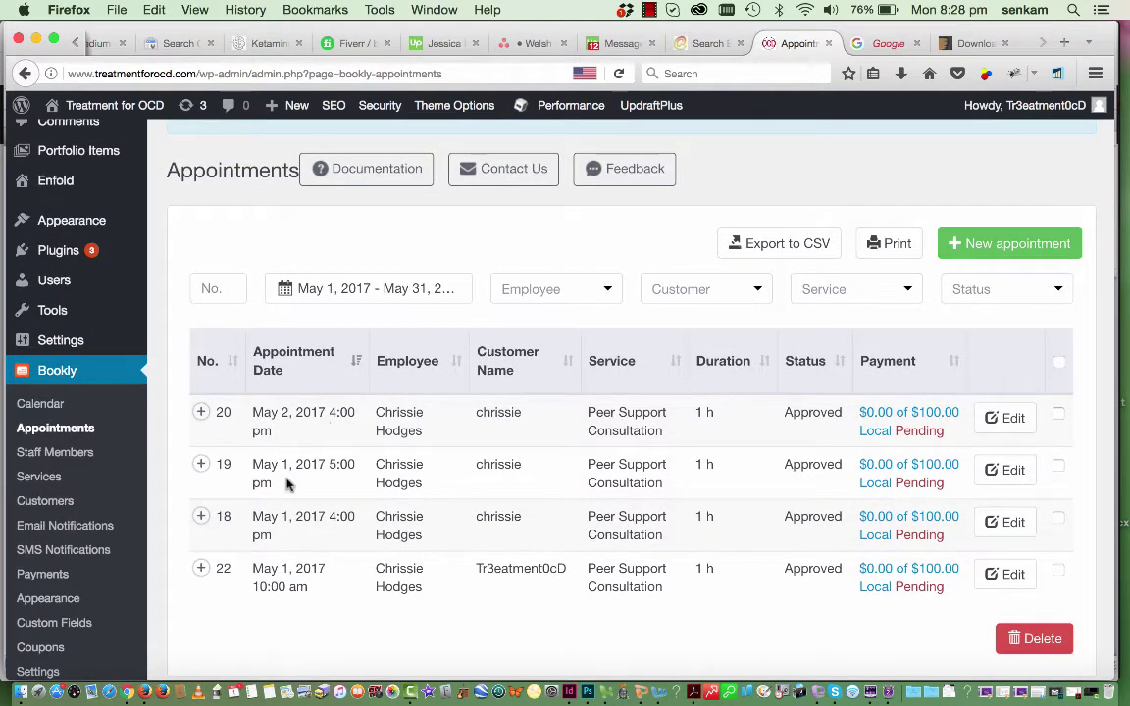
scroll(441, 467, up, 1)
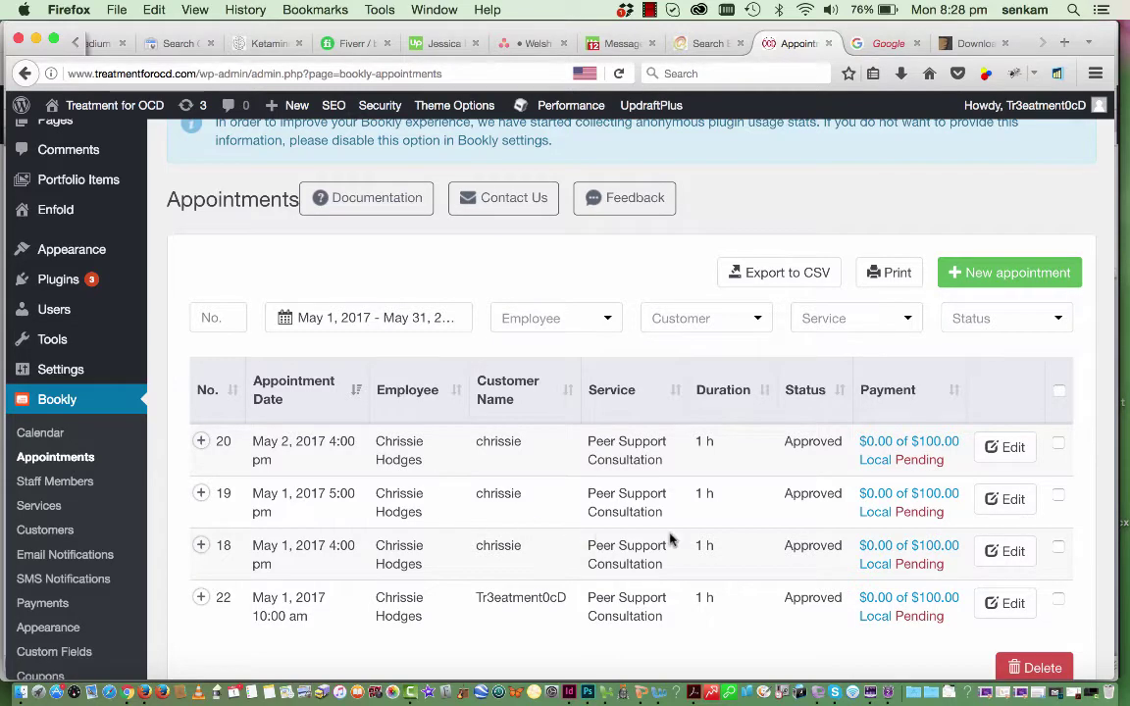
scroll(671, 539, down, 1)
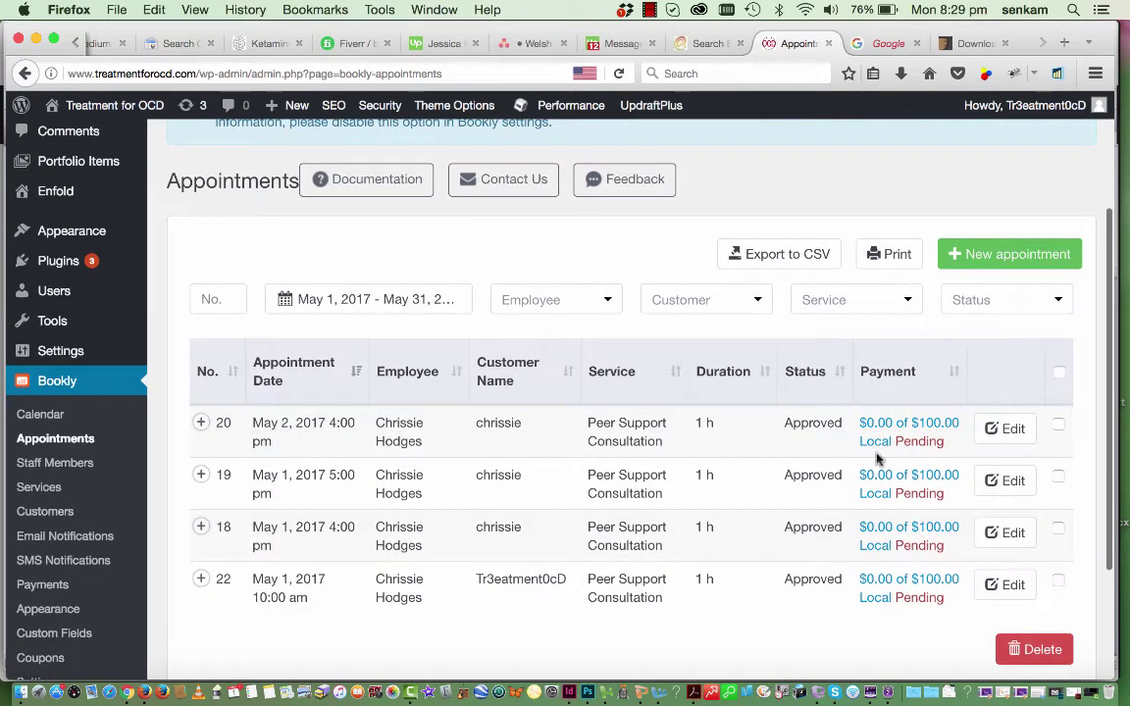
Select the May 2, 2017 4:00 pm appointment in the list, check the status filter, and deselect the appointment.
click(1059, 429)
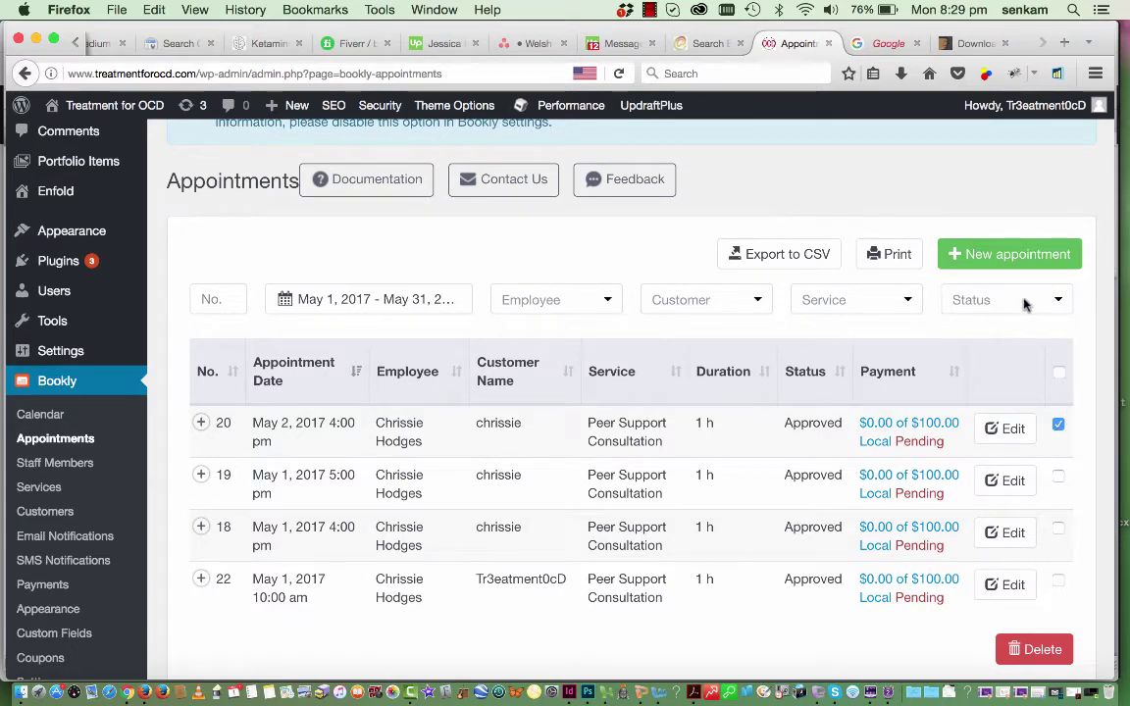
click(1023, 303)
click(1023, 302)
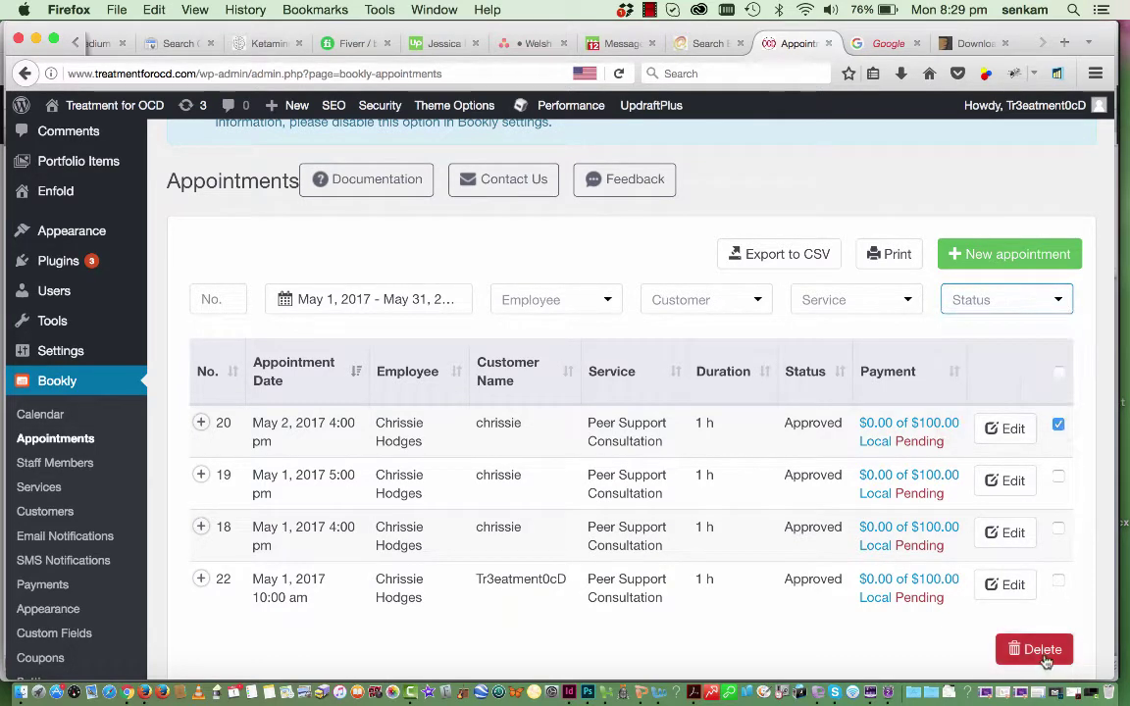
click(1059, 428)
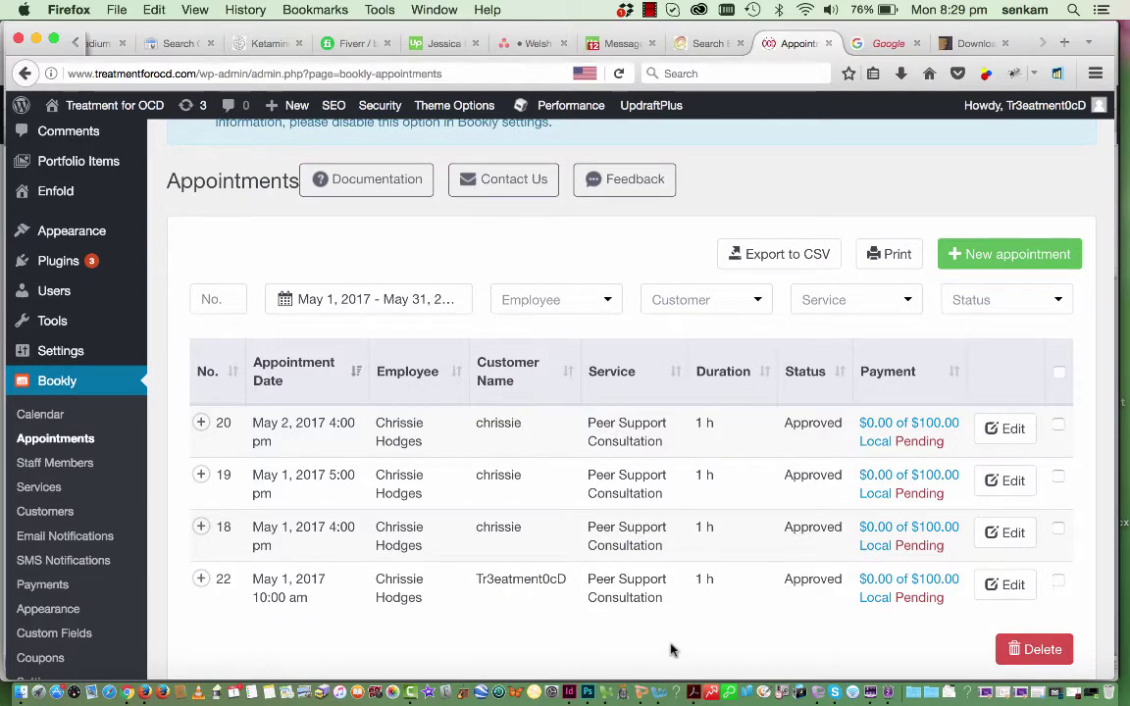
Set the appointment list's date range filter to This Month.
click(411, 304)
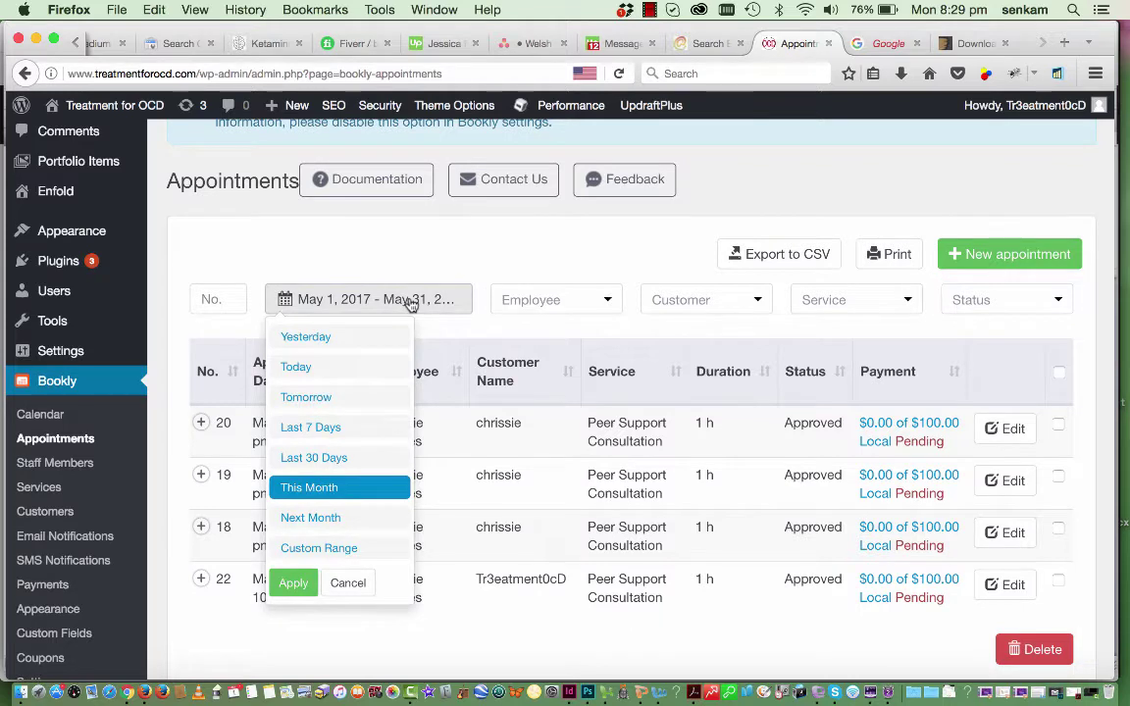
click(319, 488)
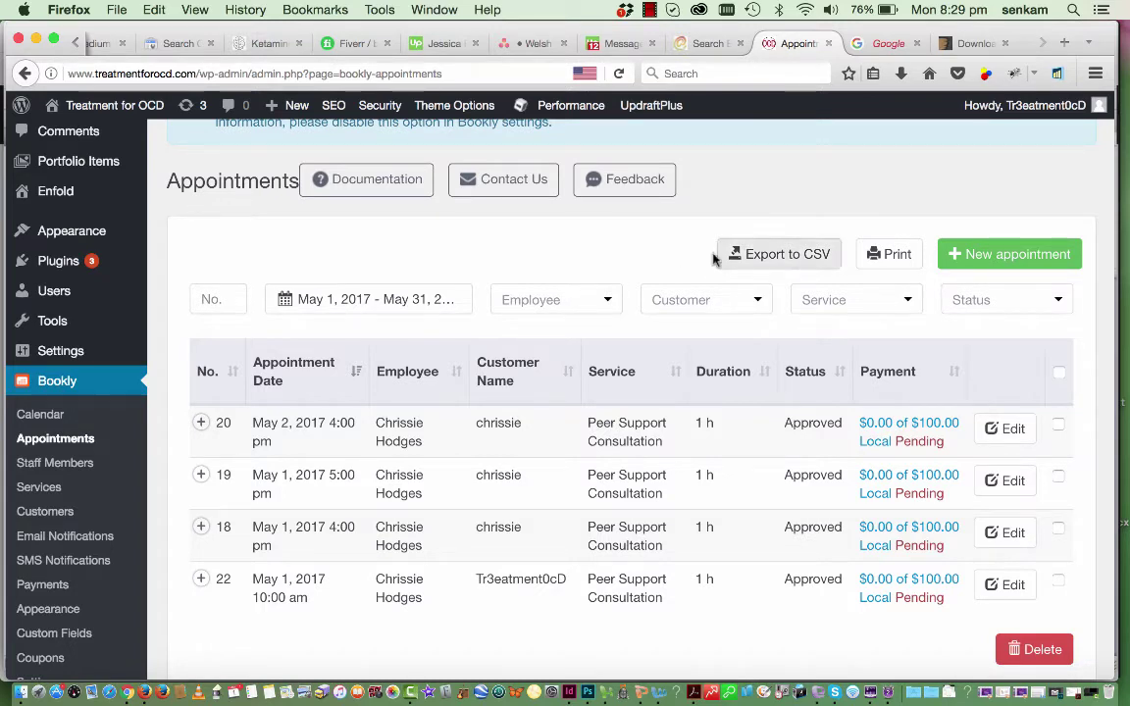
Open Bookly's Staff Members page and review the existing staff member's name, linked user, email, phone and info fields.
click(52, 465)
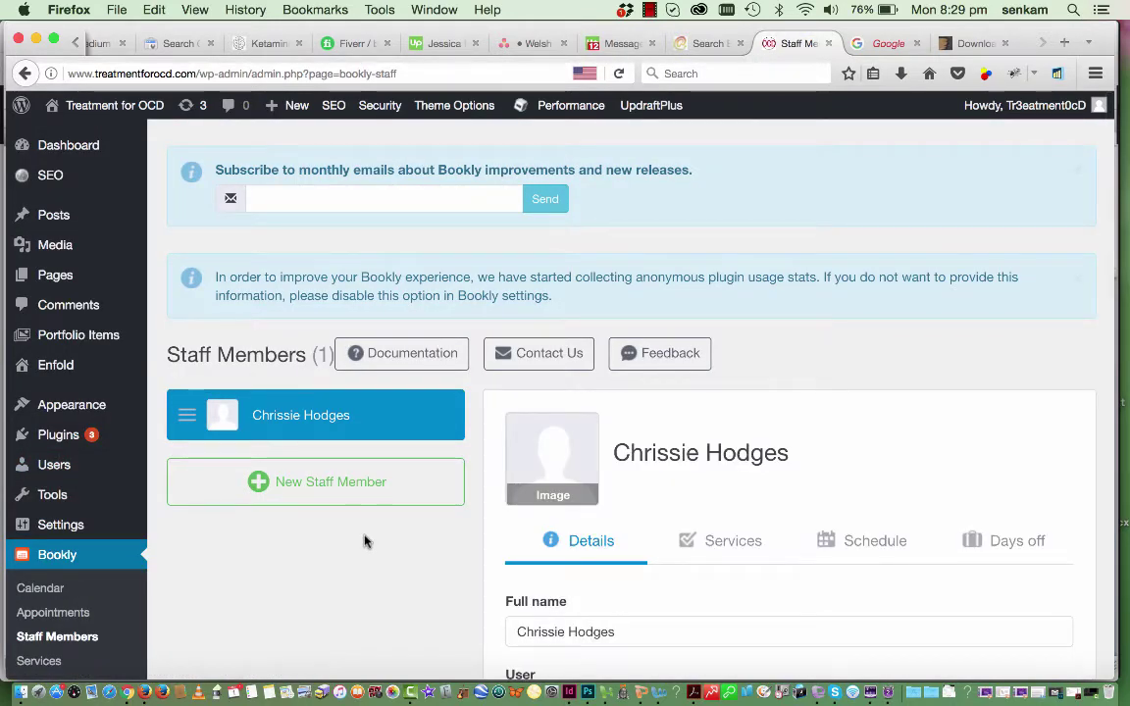
scroll(364, 541, down, 3)
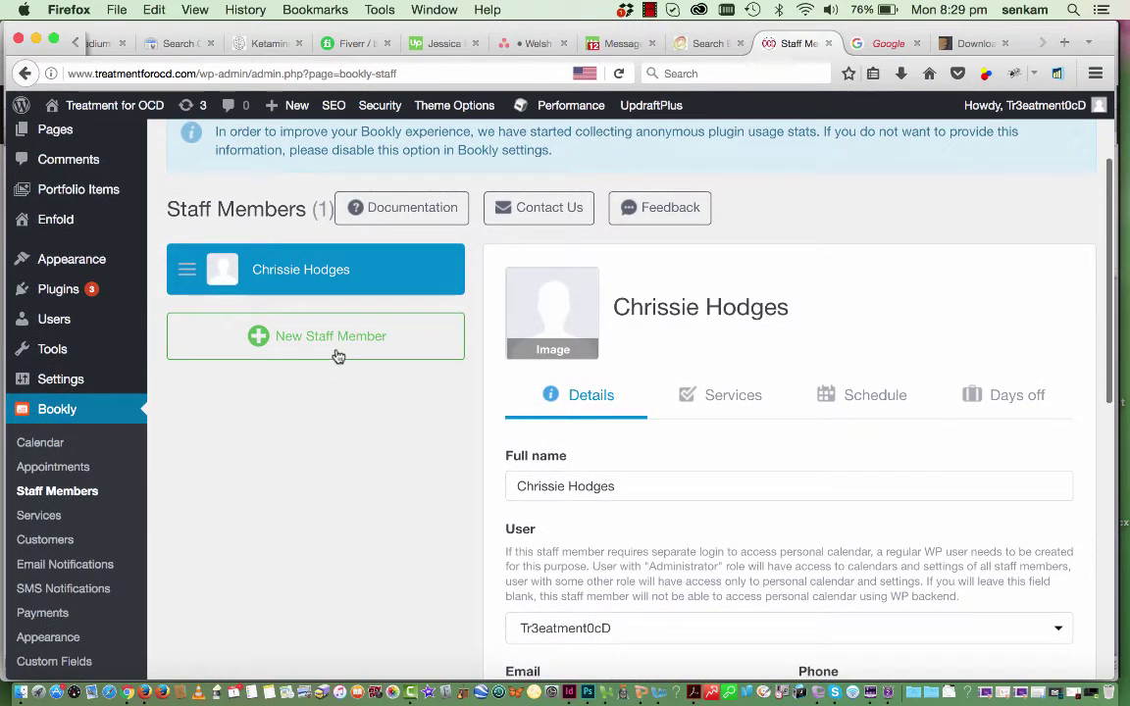
scroll(736, 503, down, 2)
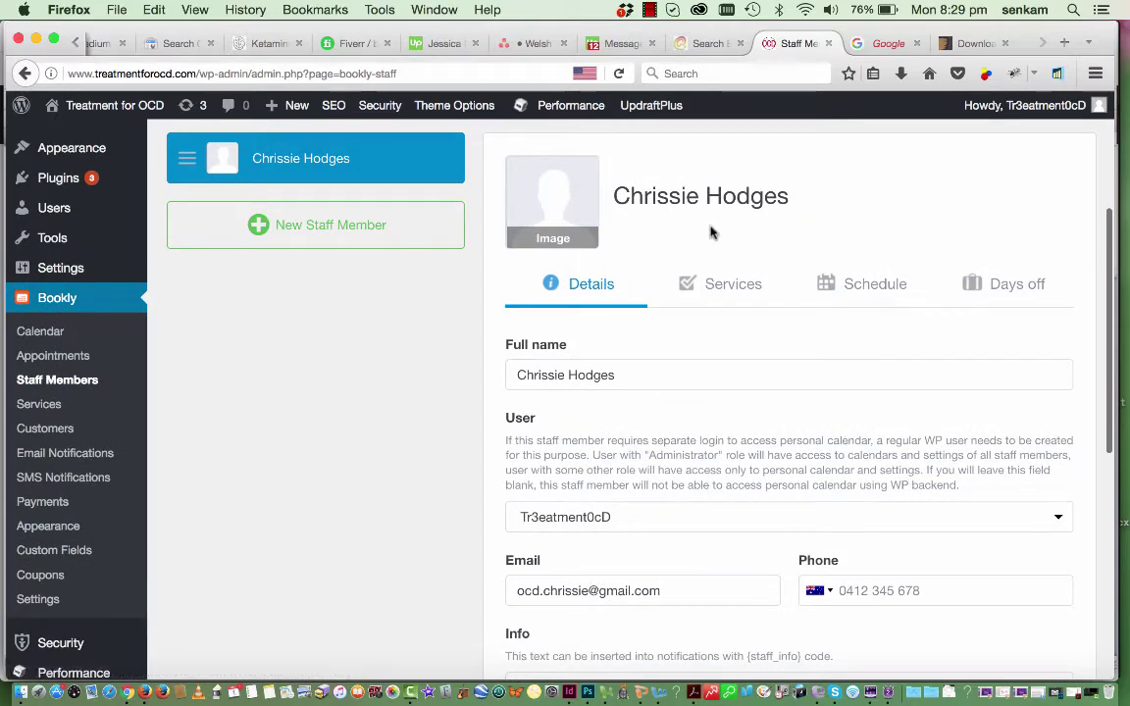
scroll(725, 304, down, 1)
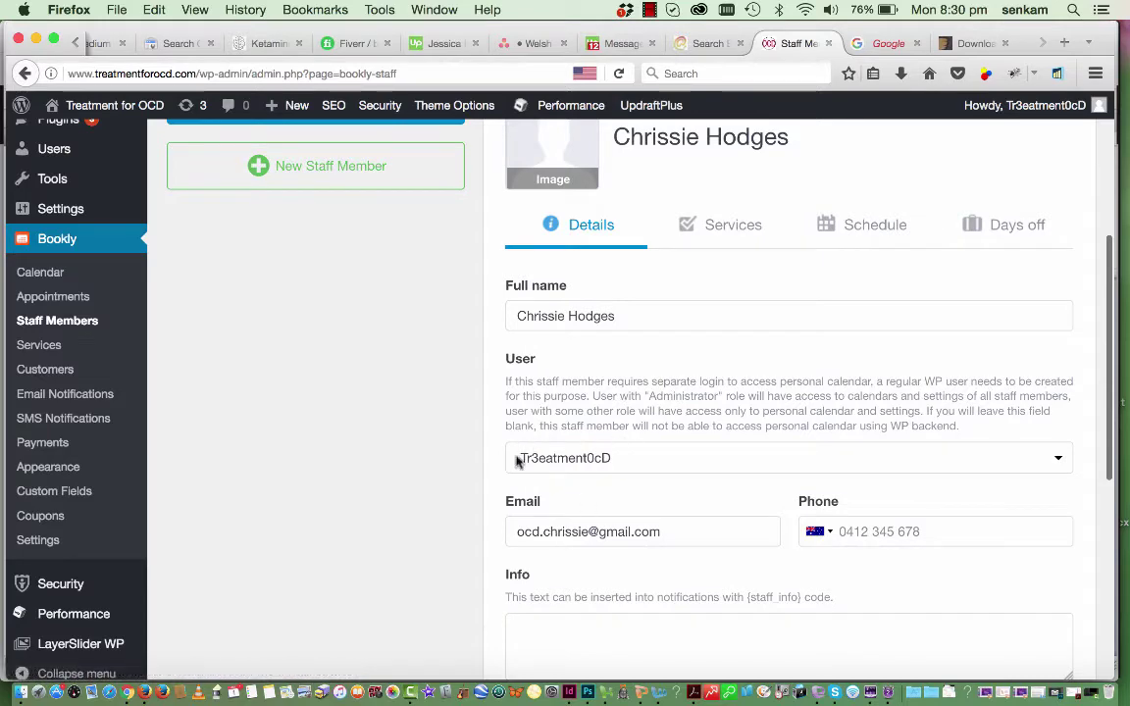
scroll(633, 519, down, 1)
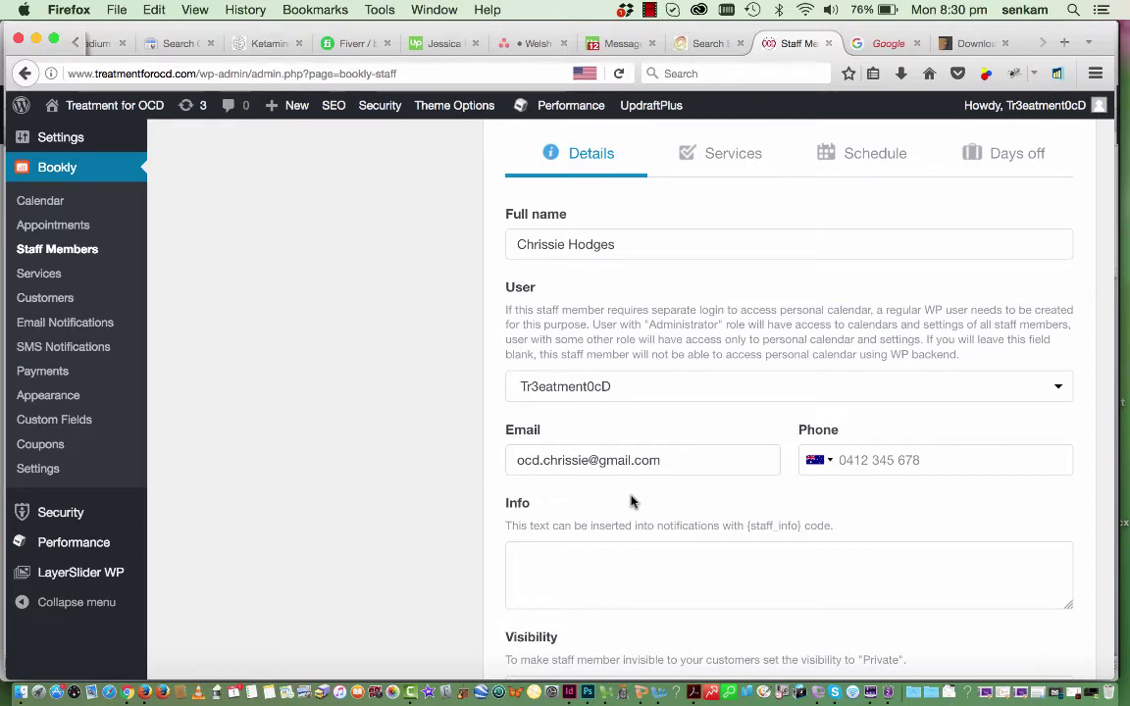
Check the staff member's services with their prices and capacities, and open the weekly schedule.
scroll(632, 502, up, 2)
click(747, 228)
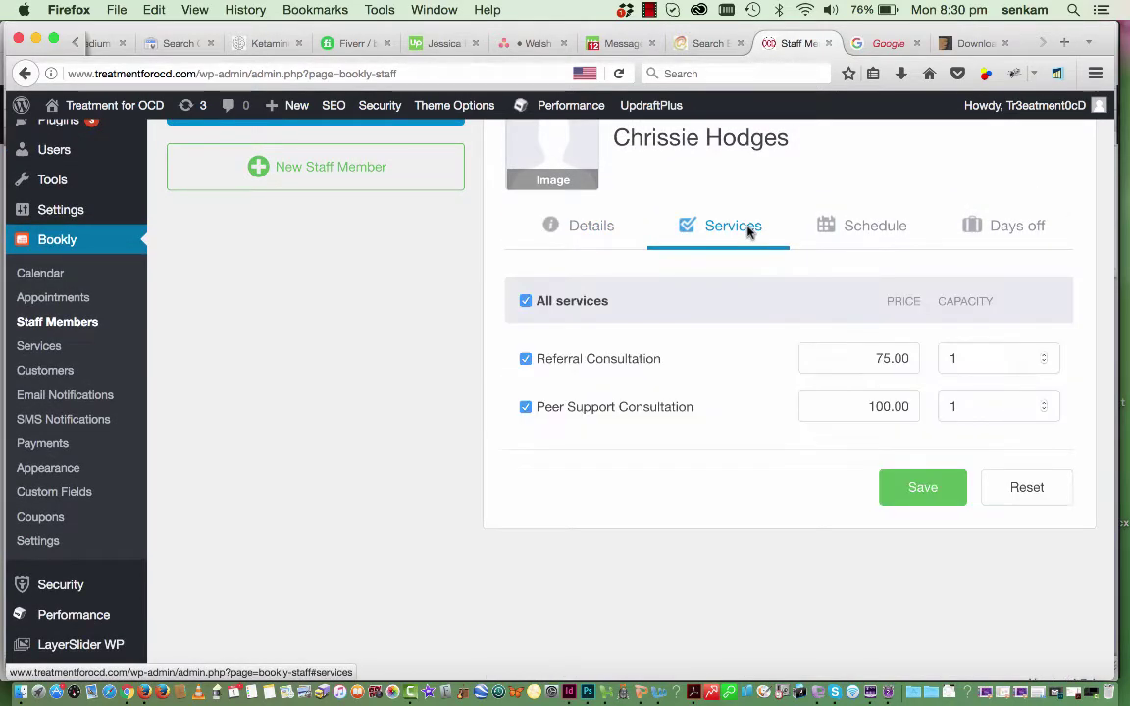
click(863, 233)
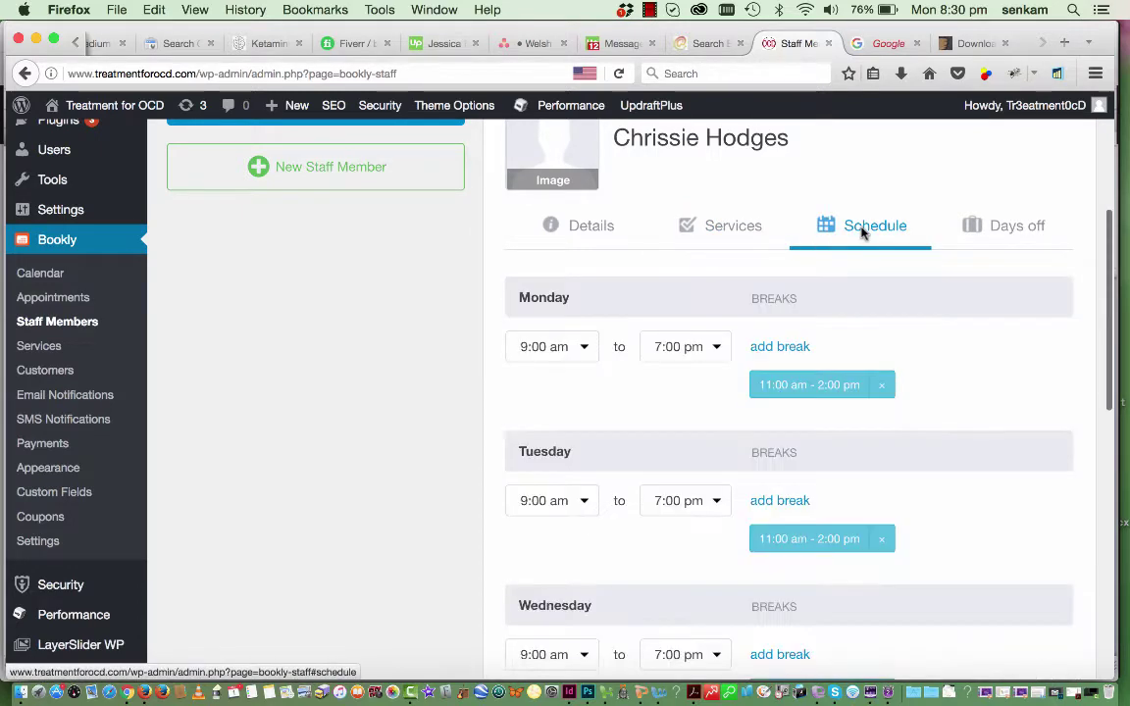
Review the staff member's daily working hours and breaks in the weekly schedule.
scroll(920, 394, down, 2)
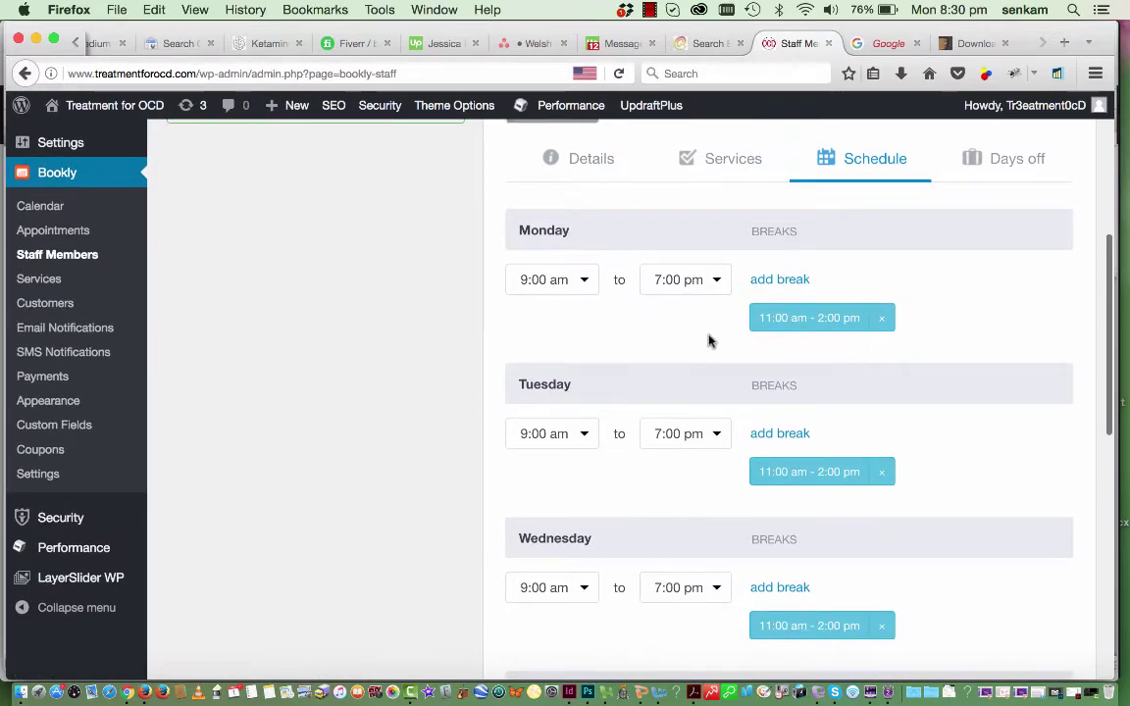
scroll(732, 428, down, 5)
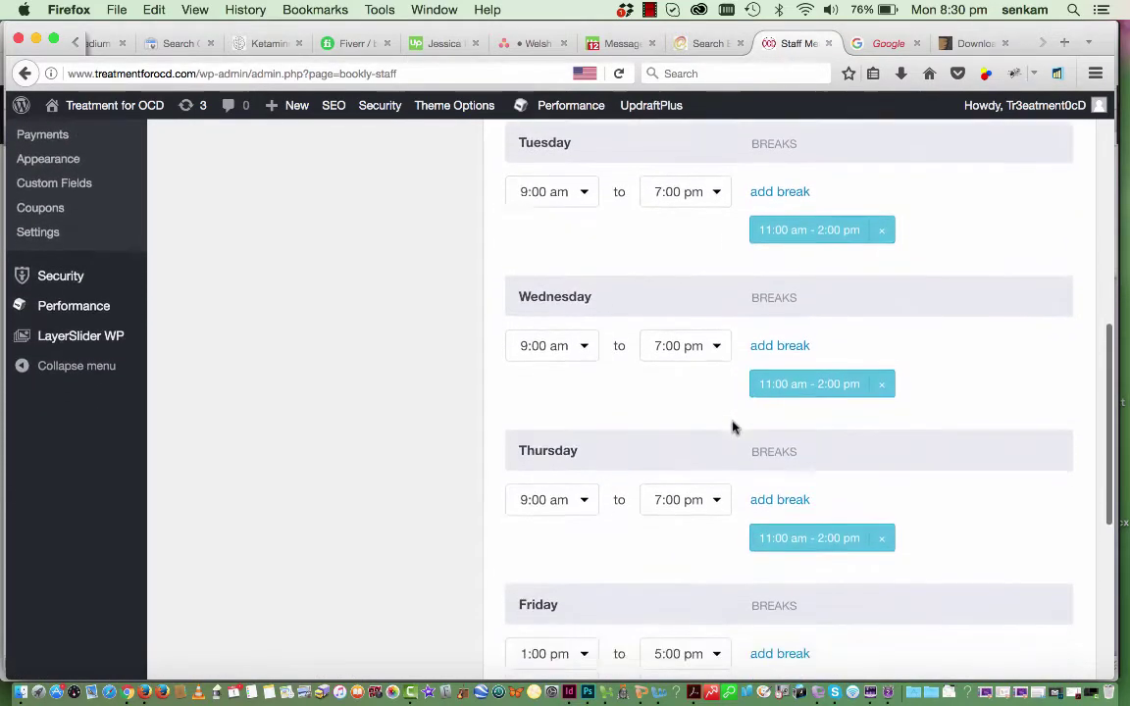
scroll(732, 429, up, 6)
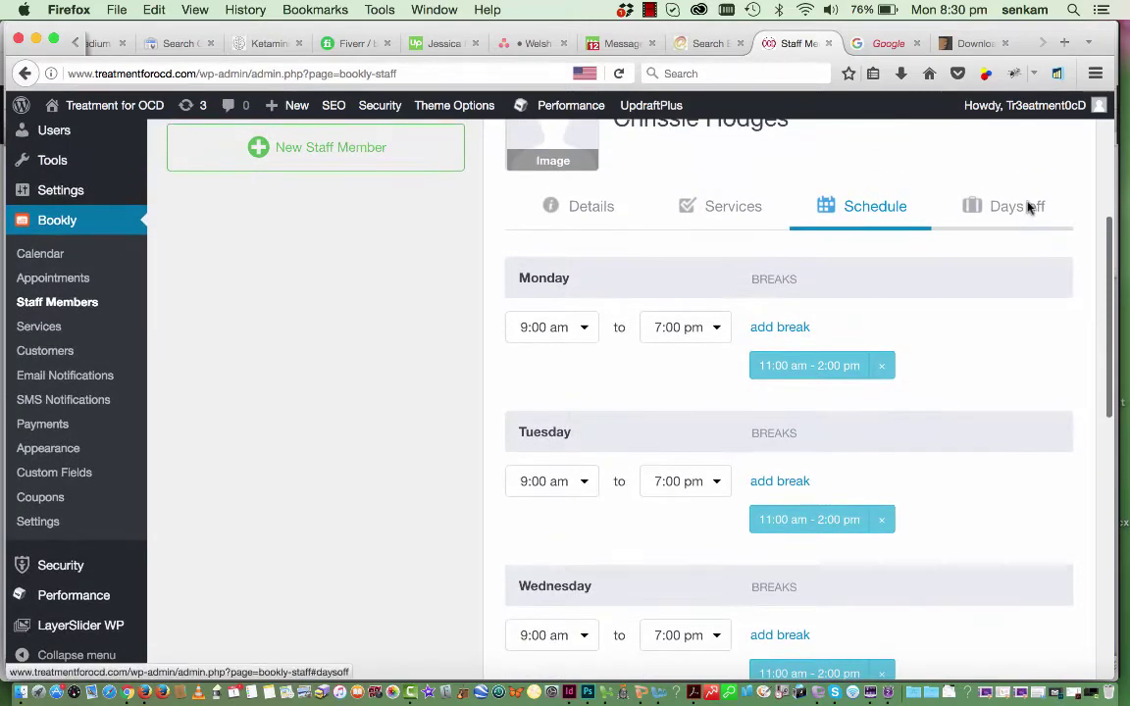
Open the staff member's days off and examine the 2017 calendar for non-working days.
click(1029, 207)
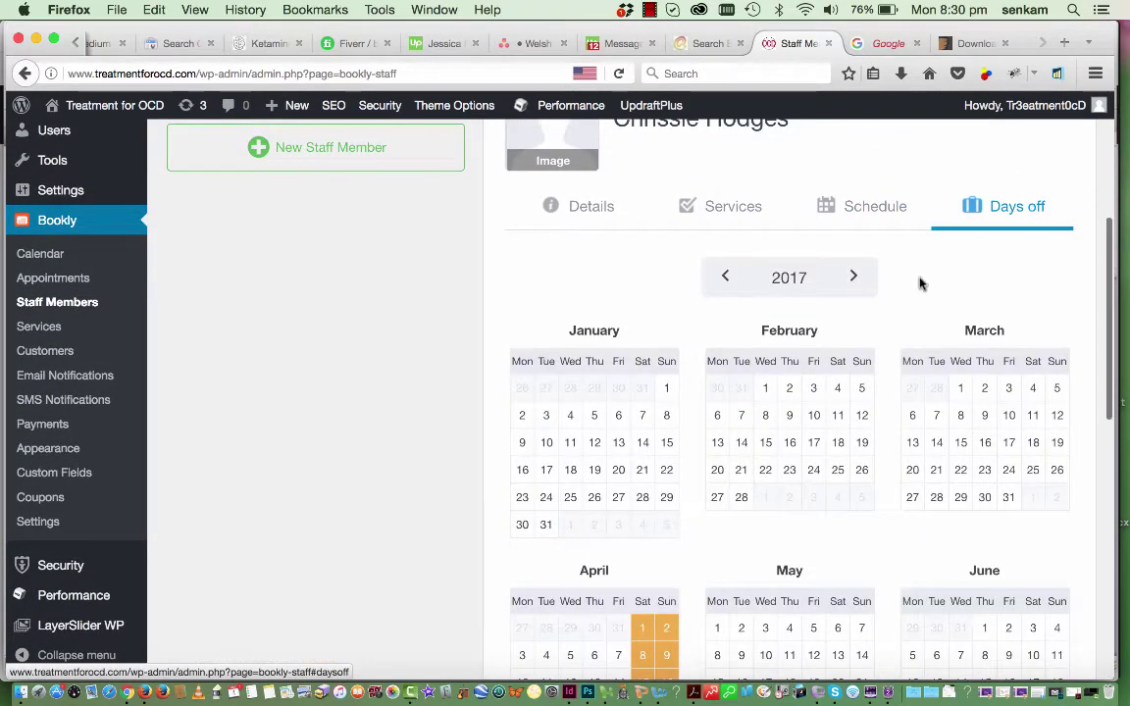
scroll(917, 284, down, 3)
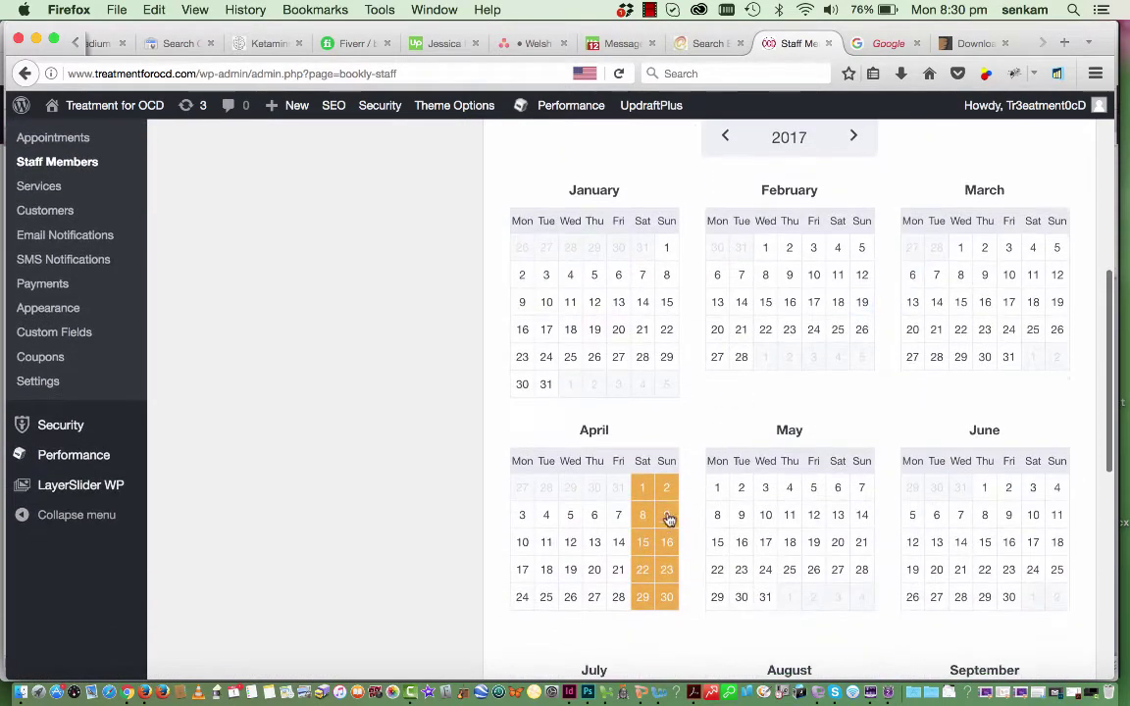
scroll(789, 542, down, 4)
scroll(789, 544, up, 4)
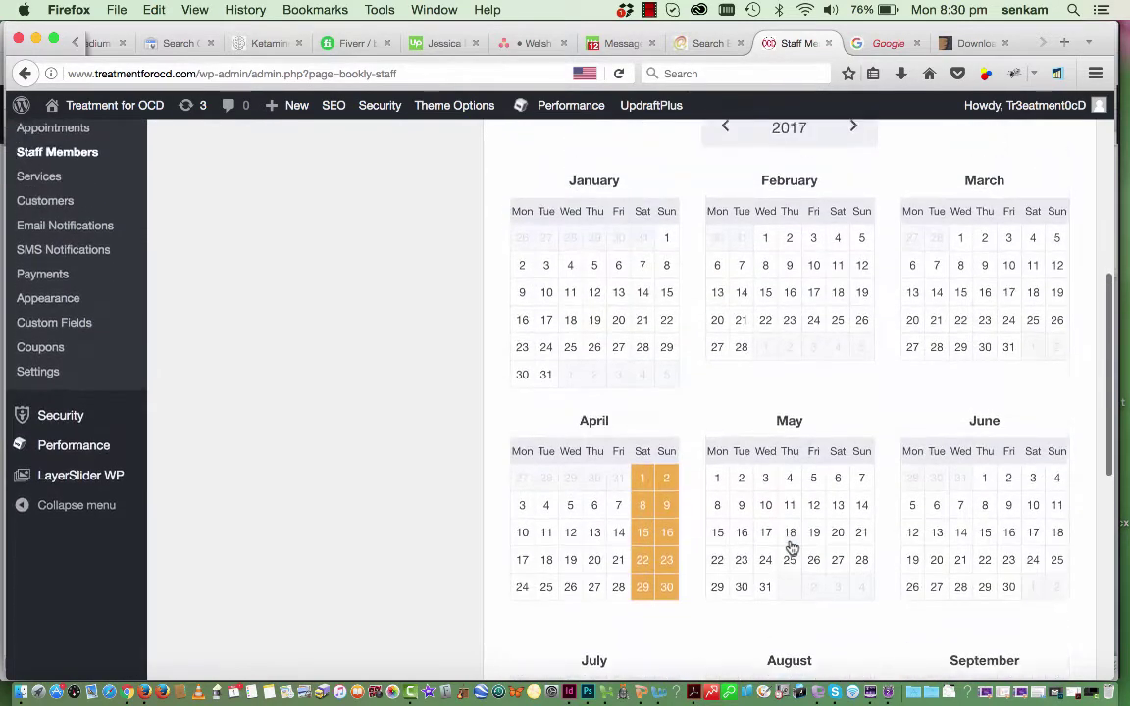
scroll(792, 547, up, 5)
scroll(791, 547, down, 6)
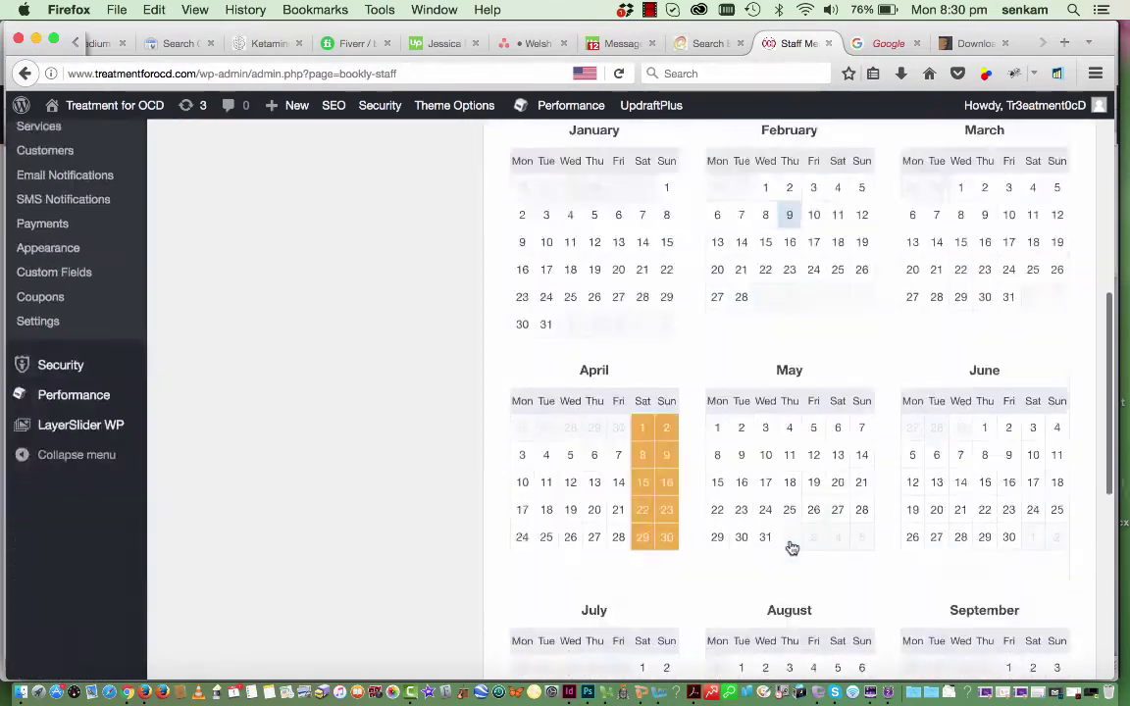
scroll(791, 547, down, 10)
scroll(791, 547, up, 7)
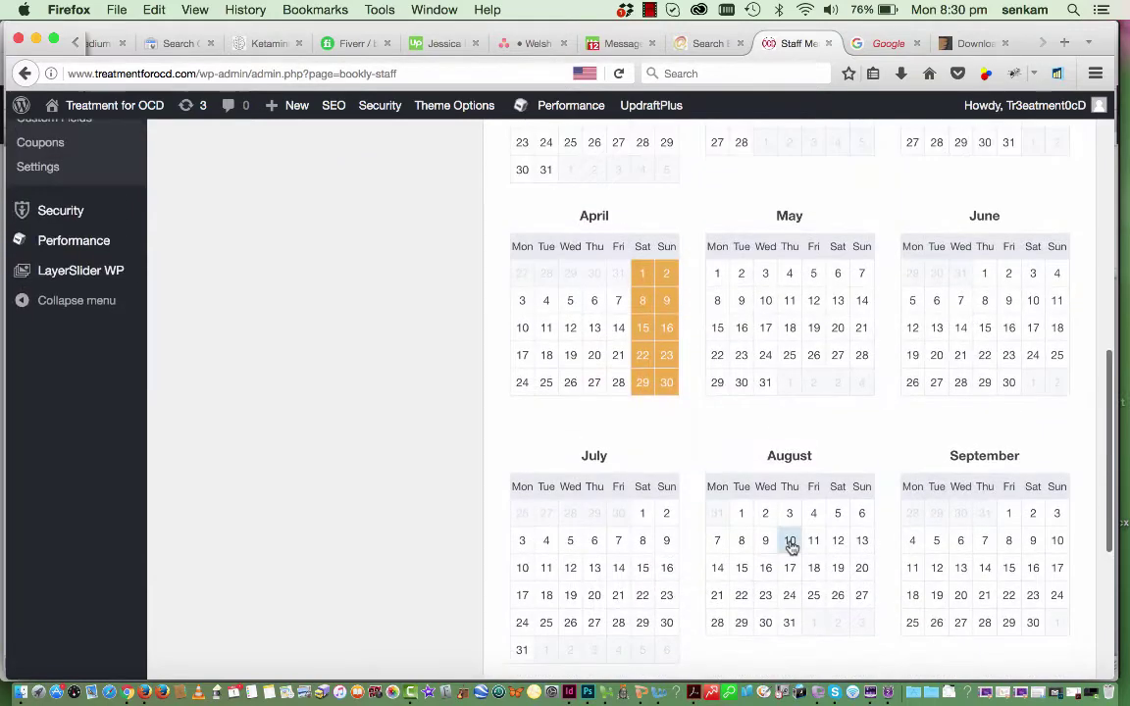
Mark Saturdays May 6, 13 and 20, 2017 as days the staff member is not working.
click(839, 275)
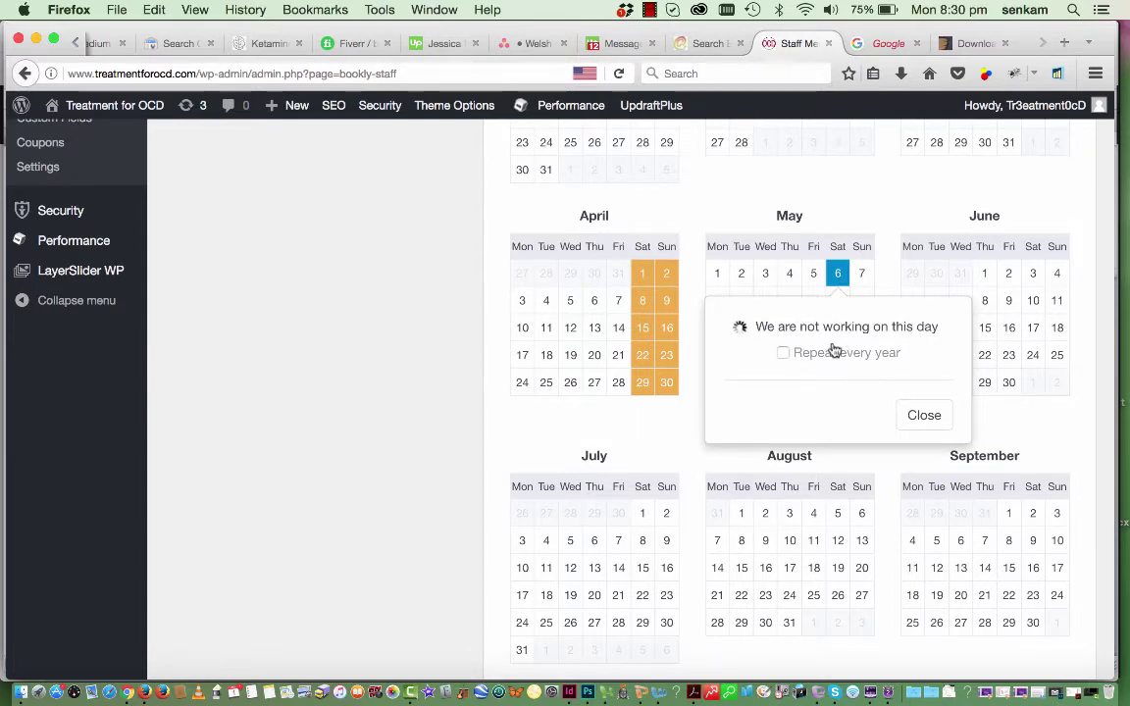
click(921, 417)
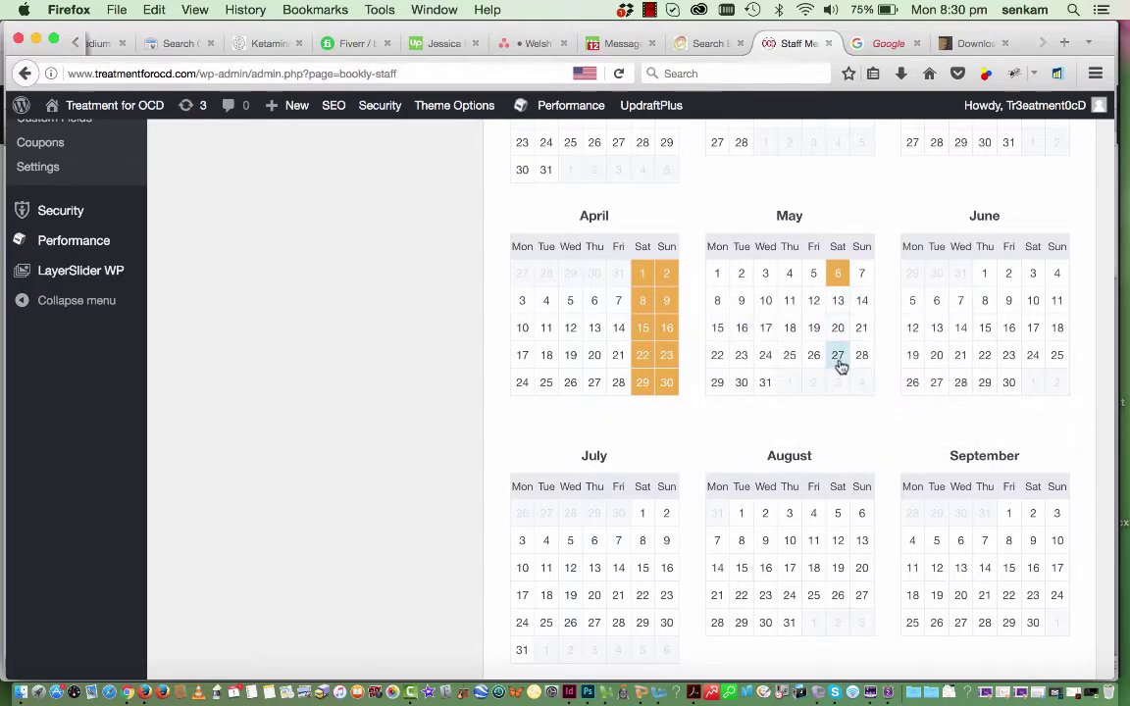
click(838, 355)
click(835, 326)
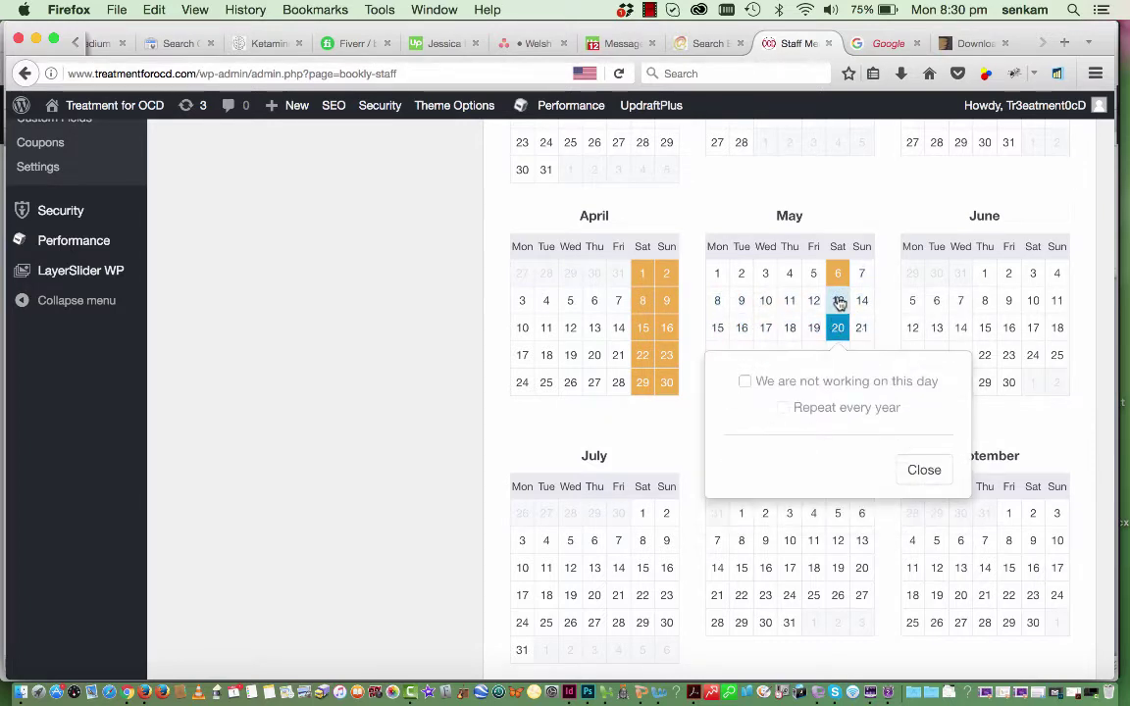
click(837, 301)
click(743, 355)
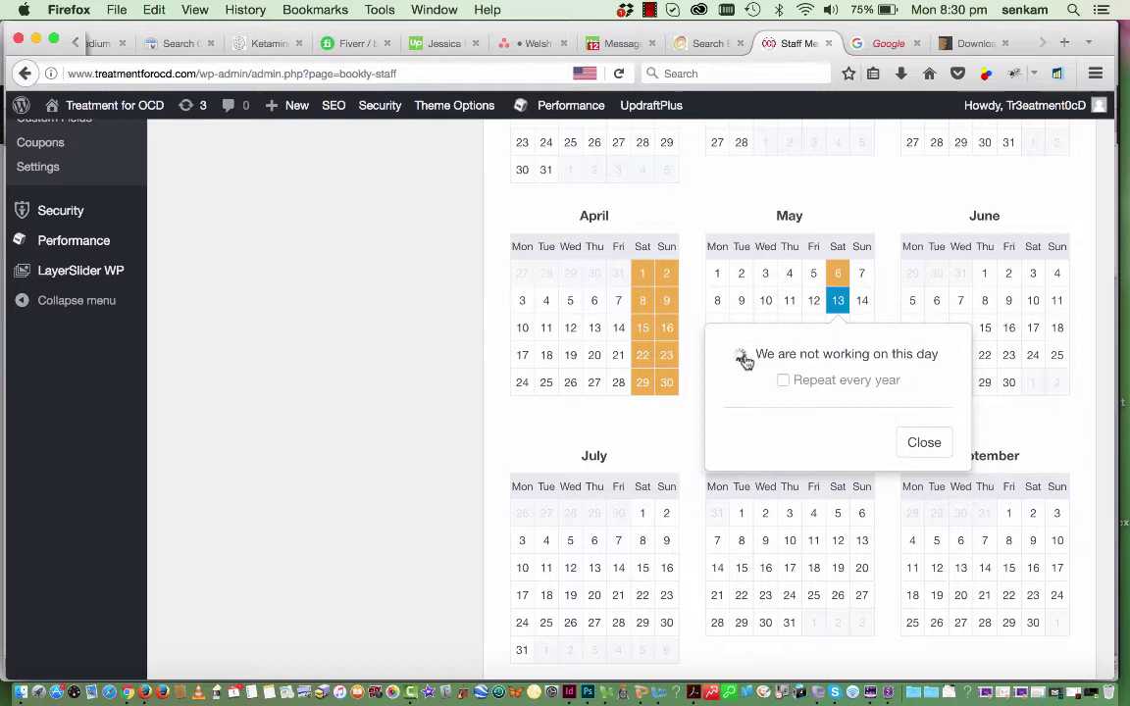
click(923, 444)
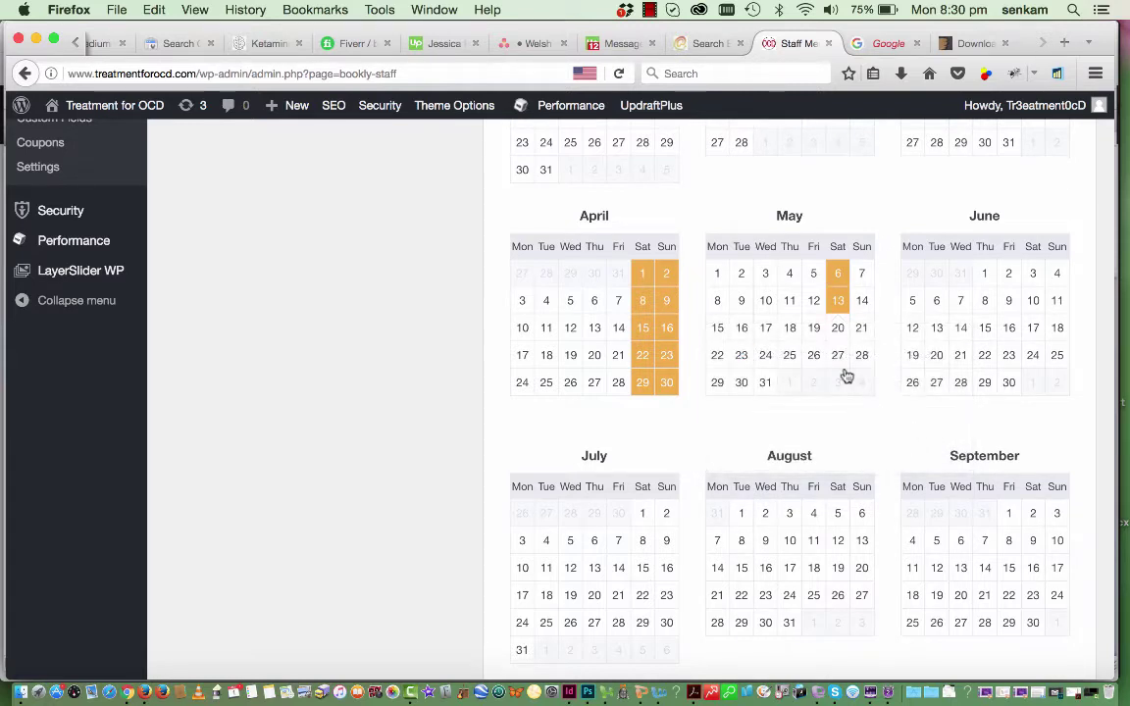
click(837, 329)
click(746, 381)
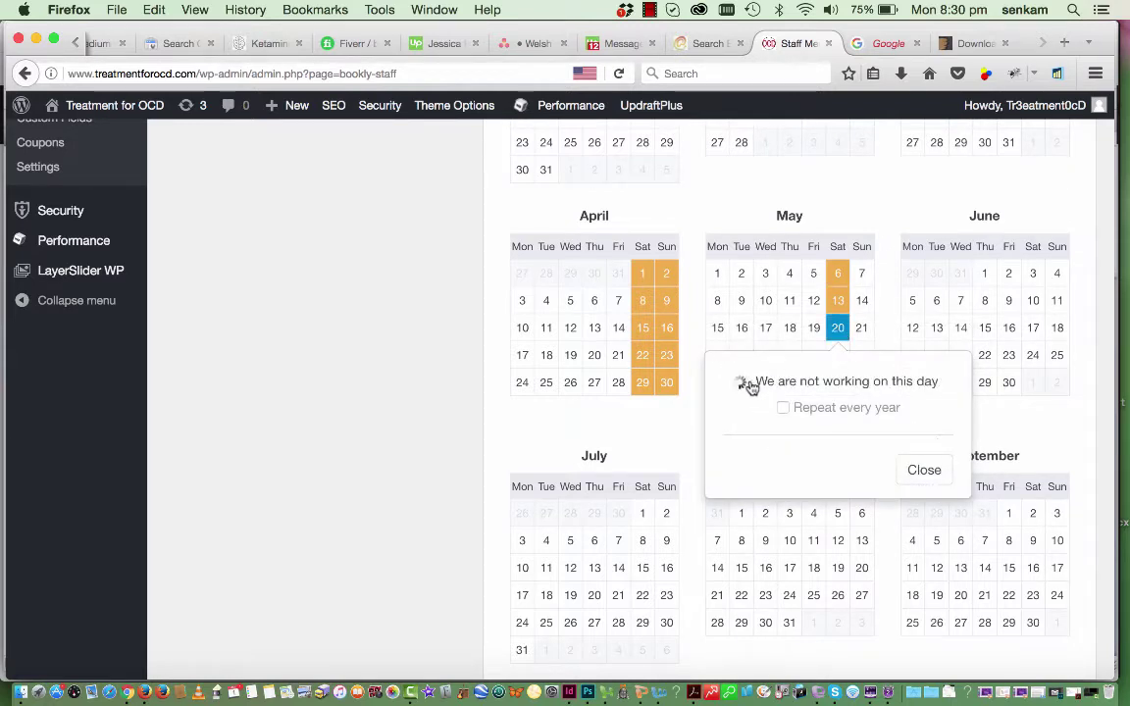
click(927, 466)
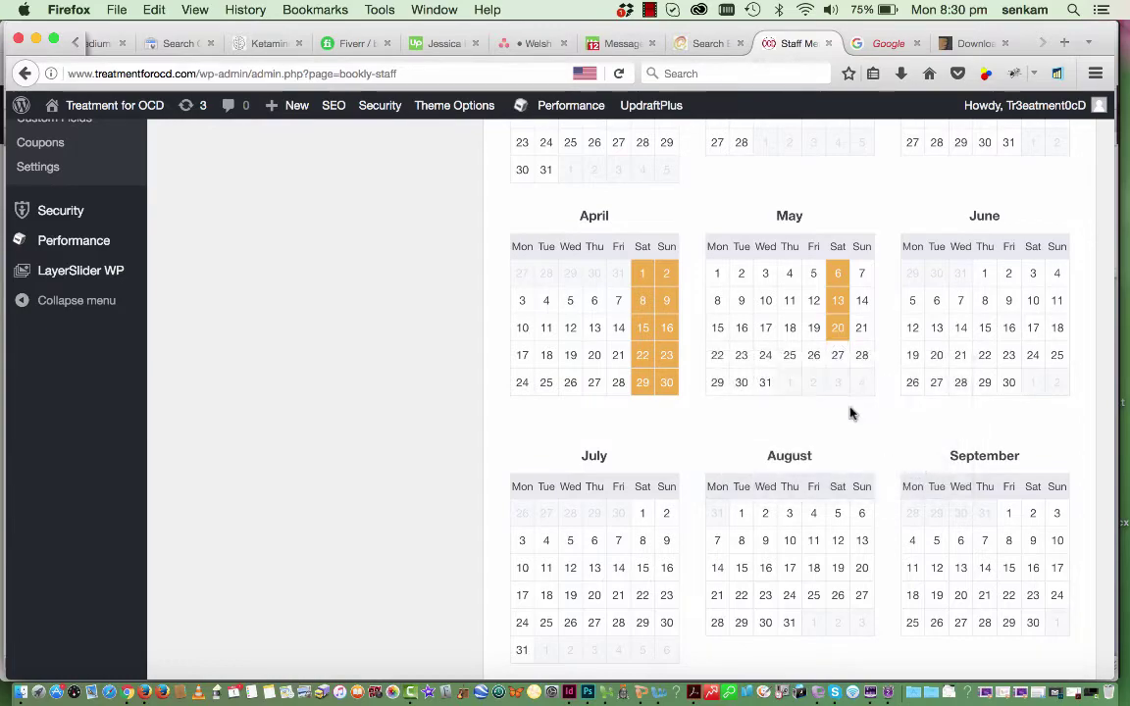
Look over the rest of the days-off calendar and open Bookly's Services page.
scroll(651, 469, up, 1)
scroll(652, 474, down, 5)
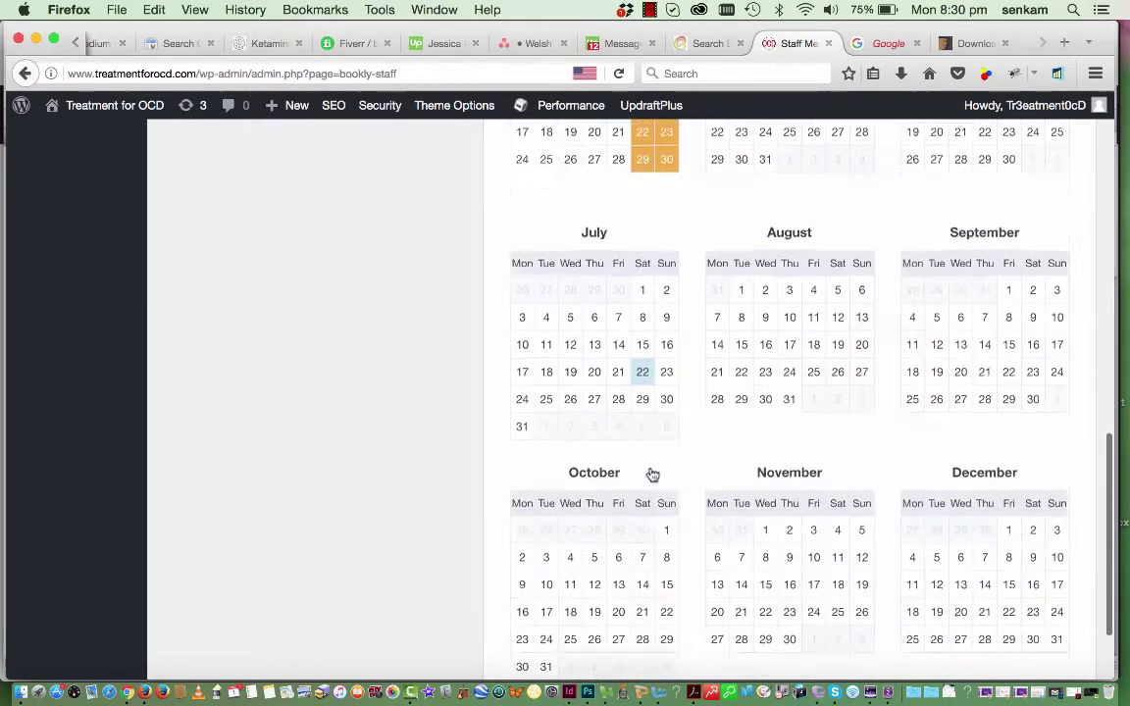
scroll(653, 475, up, 10)
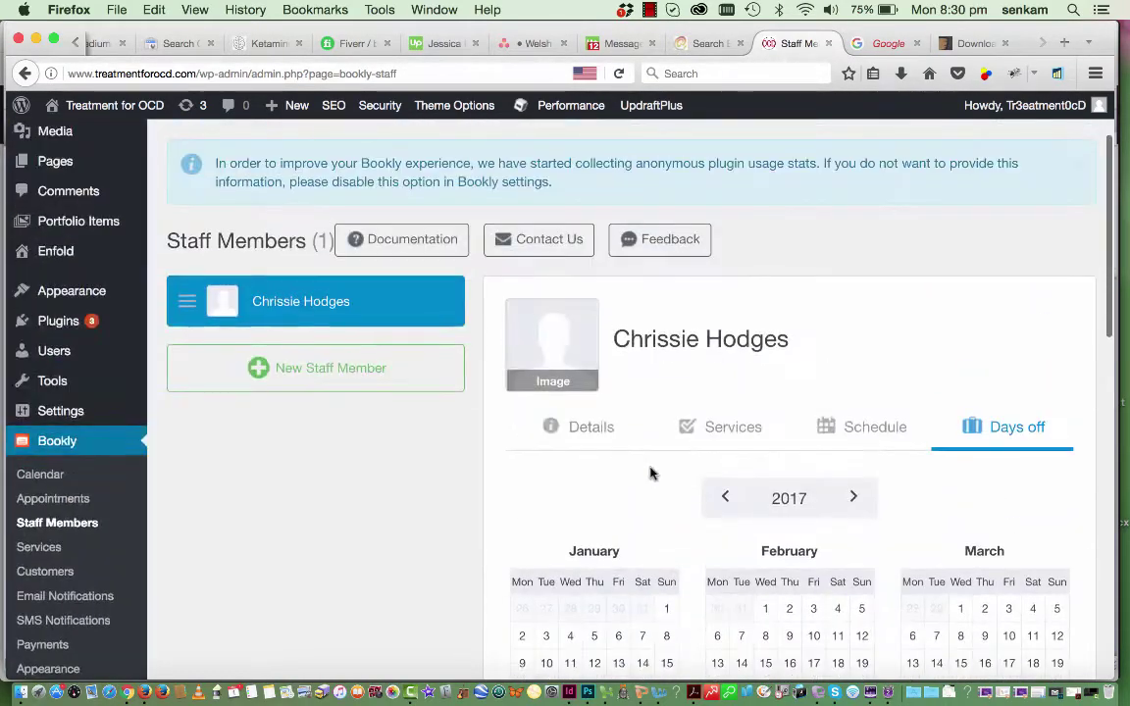
scroll(650, 474, down, 3)
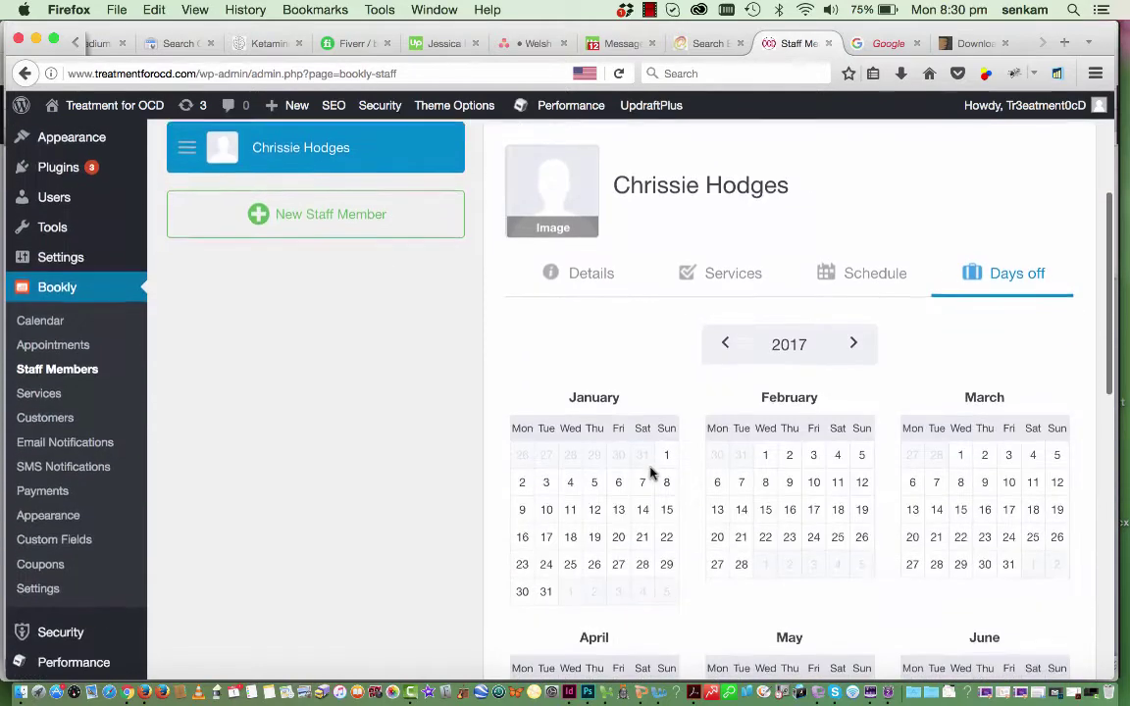
click(54, 402)
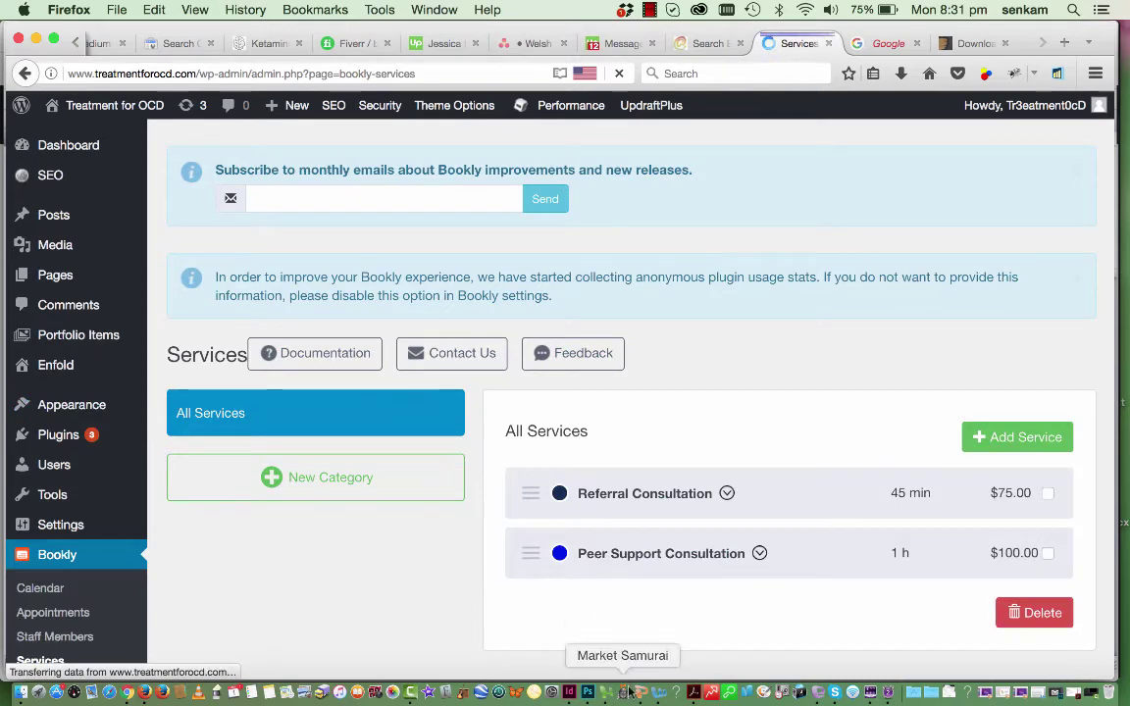
scroll(658, 572, down, 3)
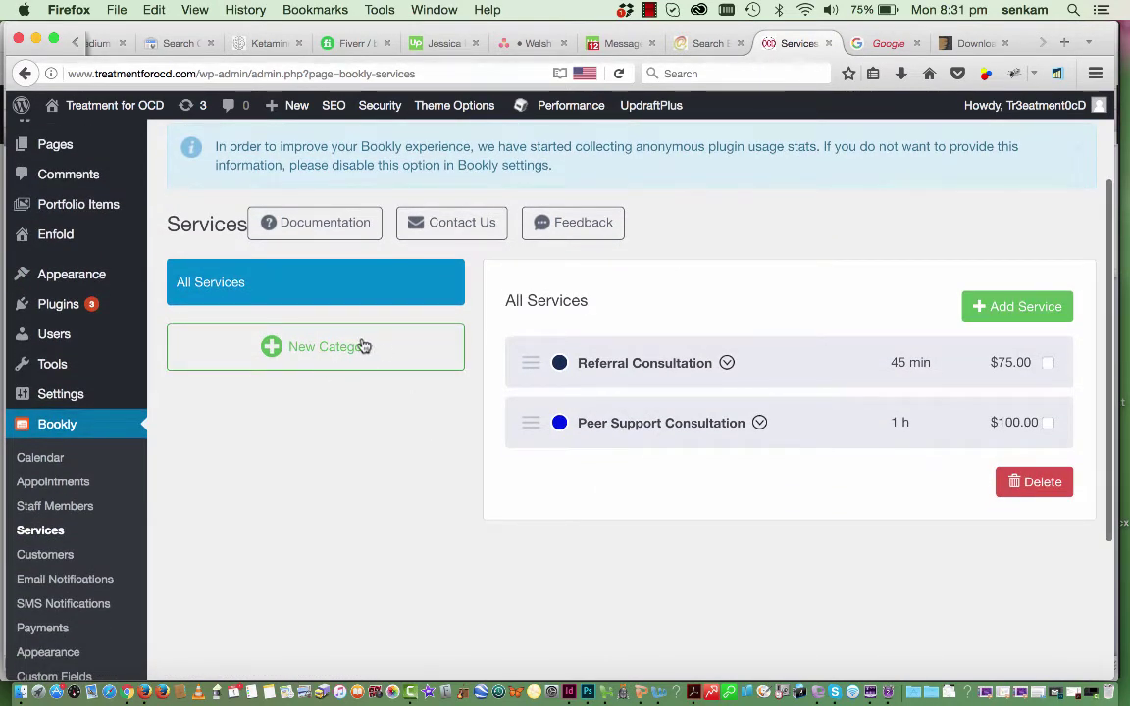
Expand the Referral Consultation service and review its visibility, price, capacity, duration, padding time, category, providers and info settings.
click(652, 364)
scroll(652, 366, down, 4)
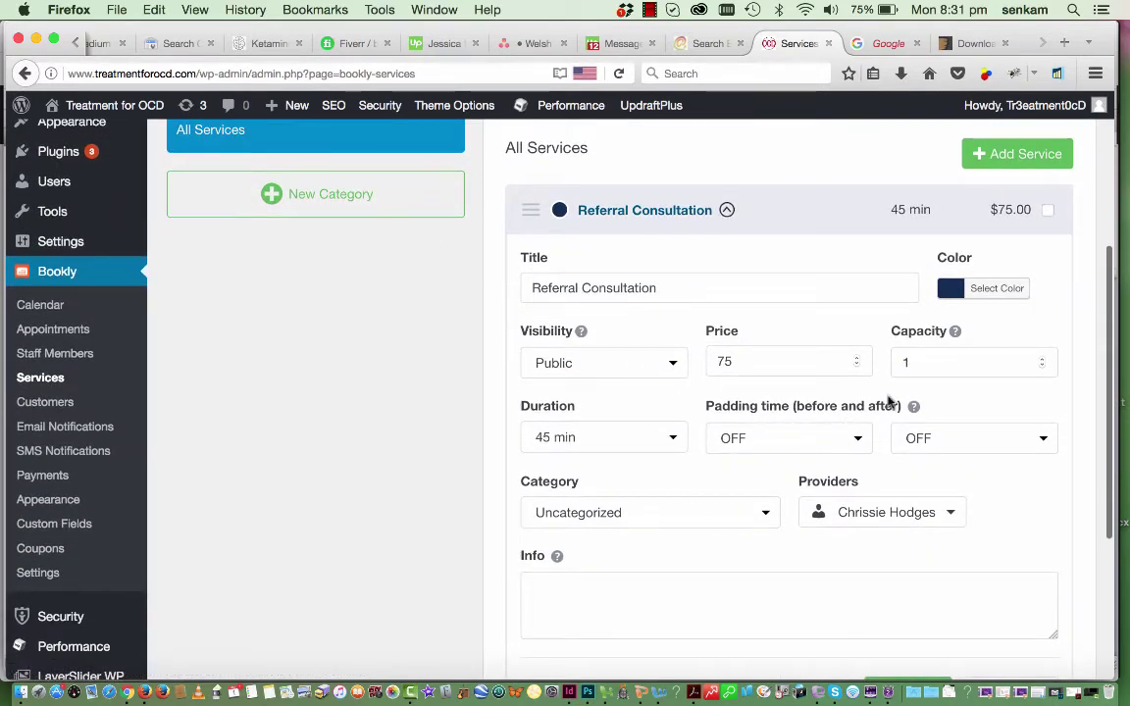
scroll(802, 563, down, 5)
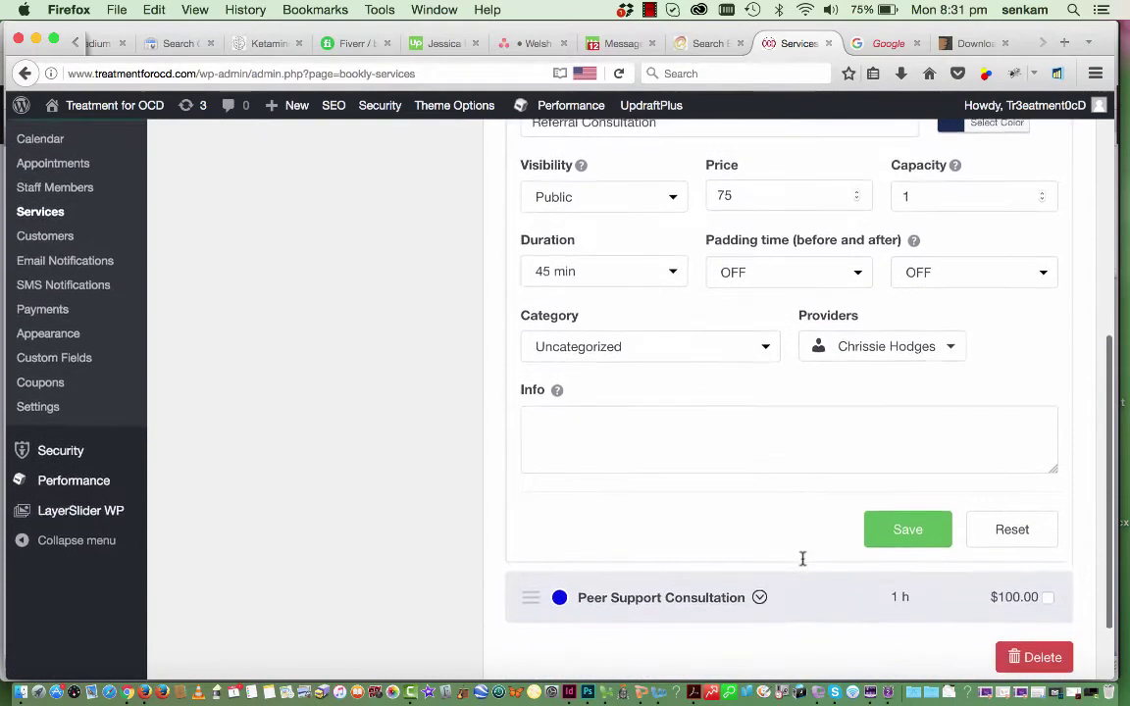
scroll(802, 559, up, 2)
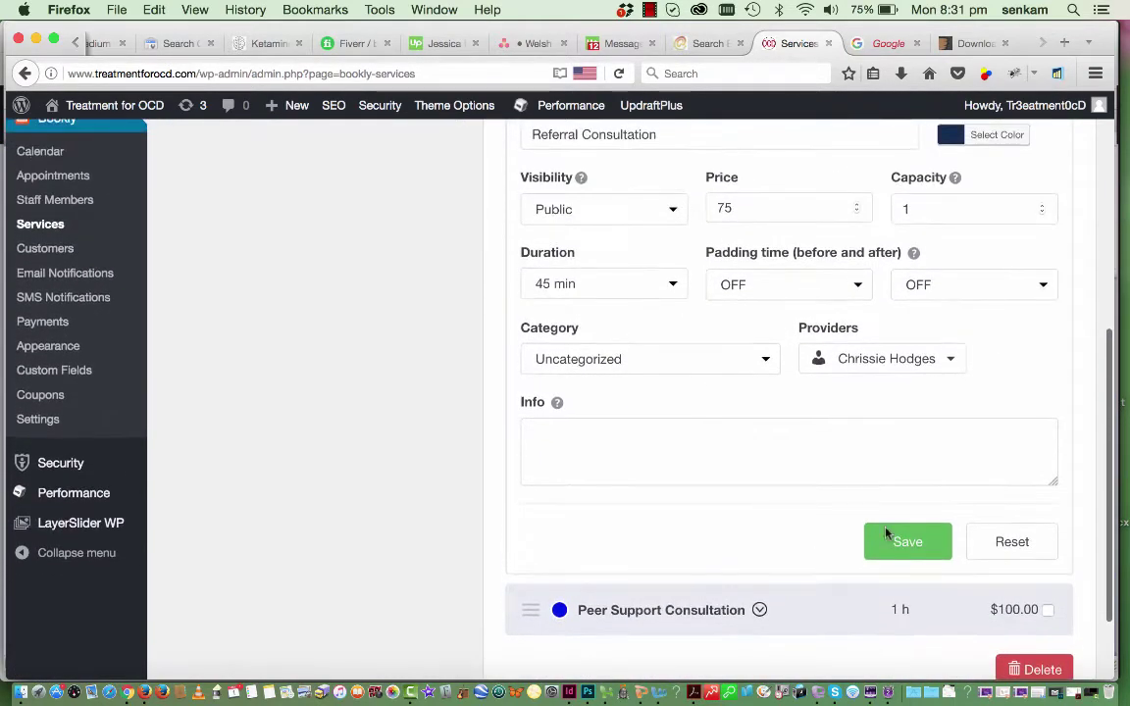
scroll(920, 552, up, 3)
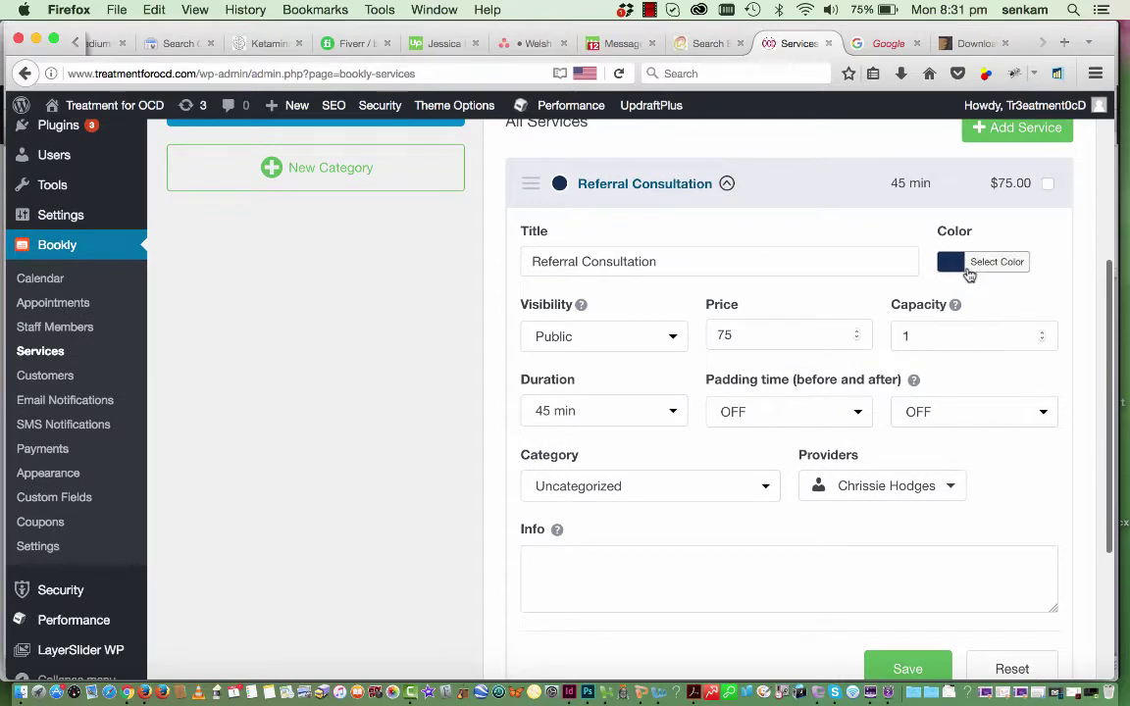
Change the Referral Consultation service's color to the preset blue and save the service.
click(972, 265)
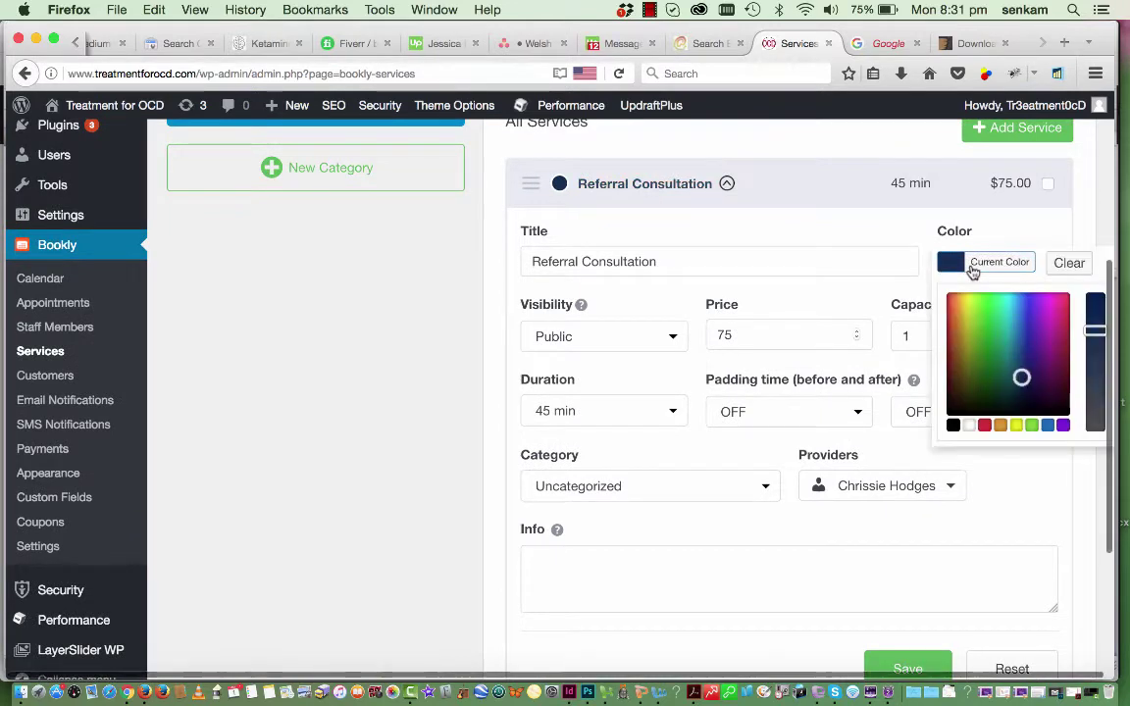
click(1047, 427)
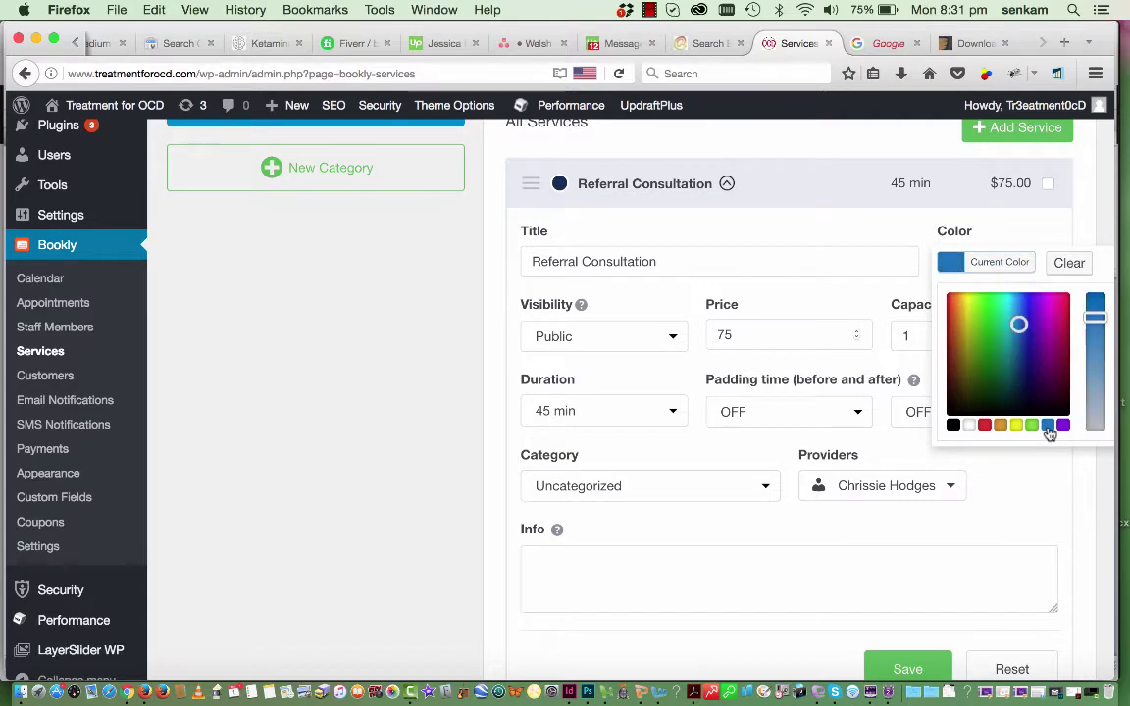
scroll(965, 522, down, 1)
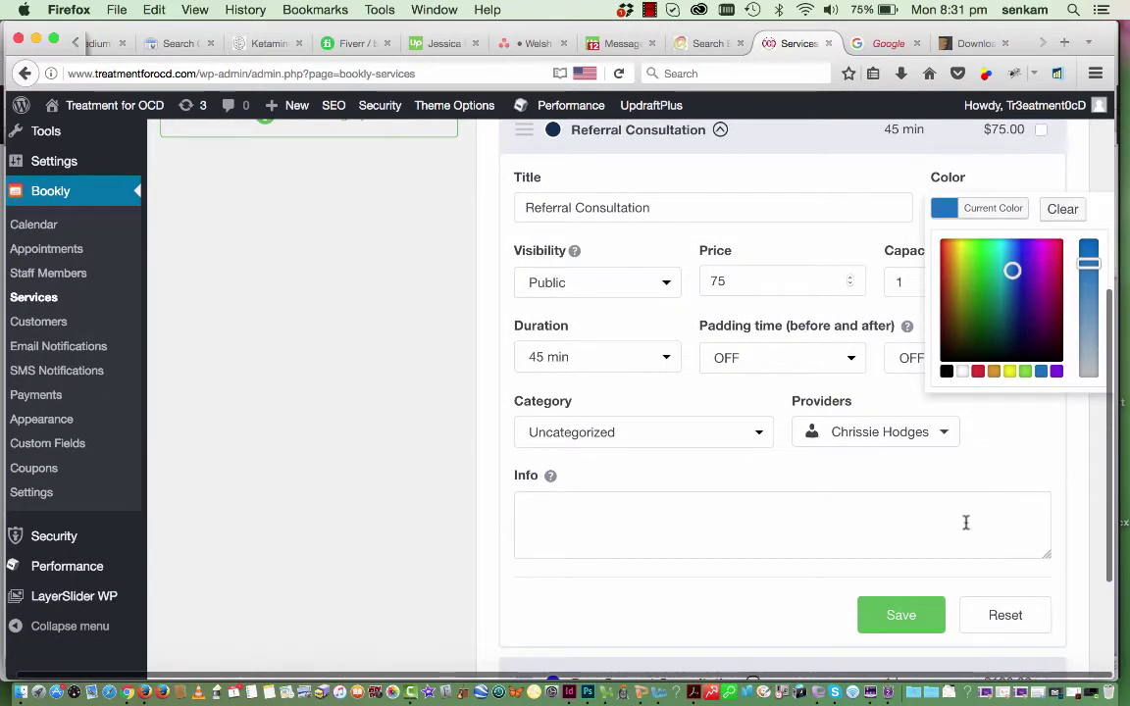
click(918, 613)
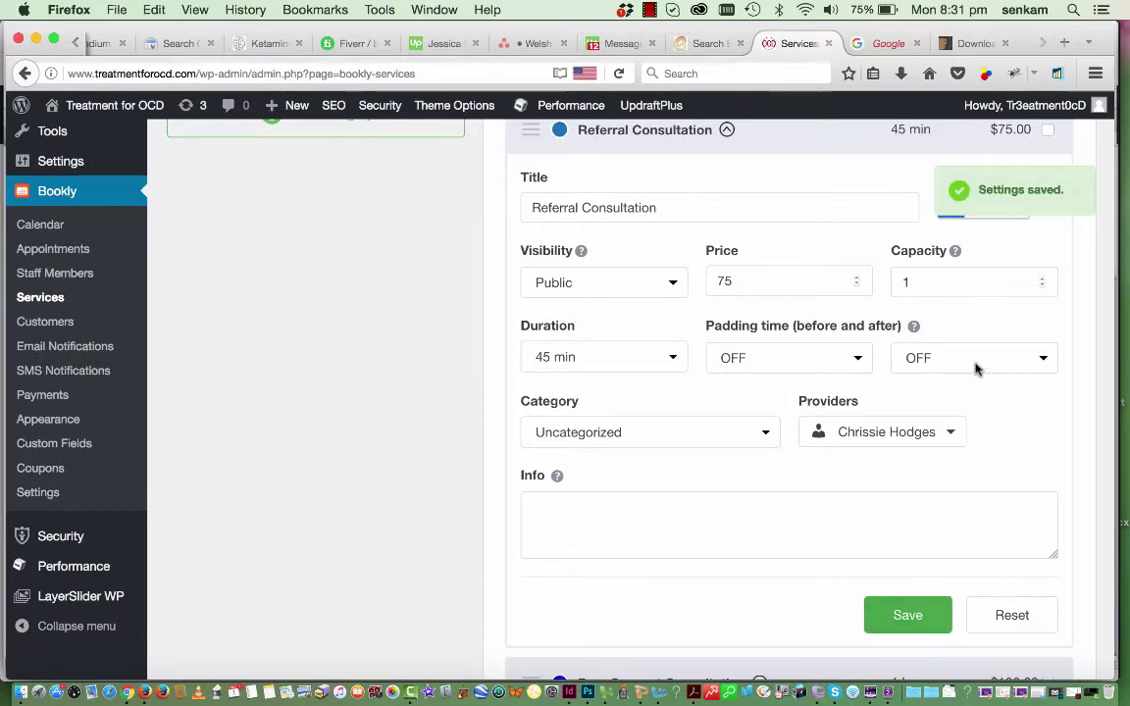
Look over the saved Referral Consultation settings and return to the collapsed list of all services.
scroll(950, 416, down, 2)
scroll(951, 414, up, 3)
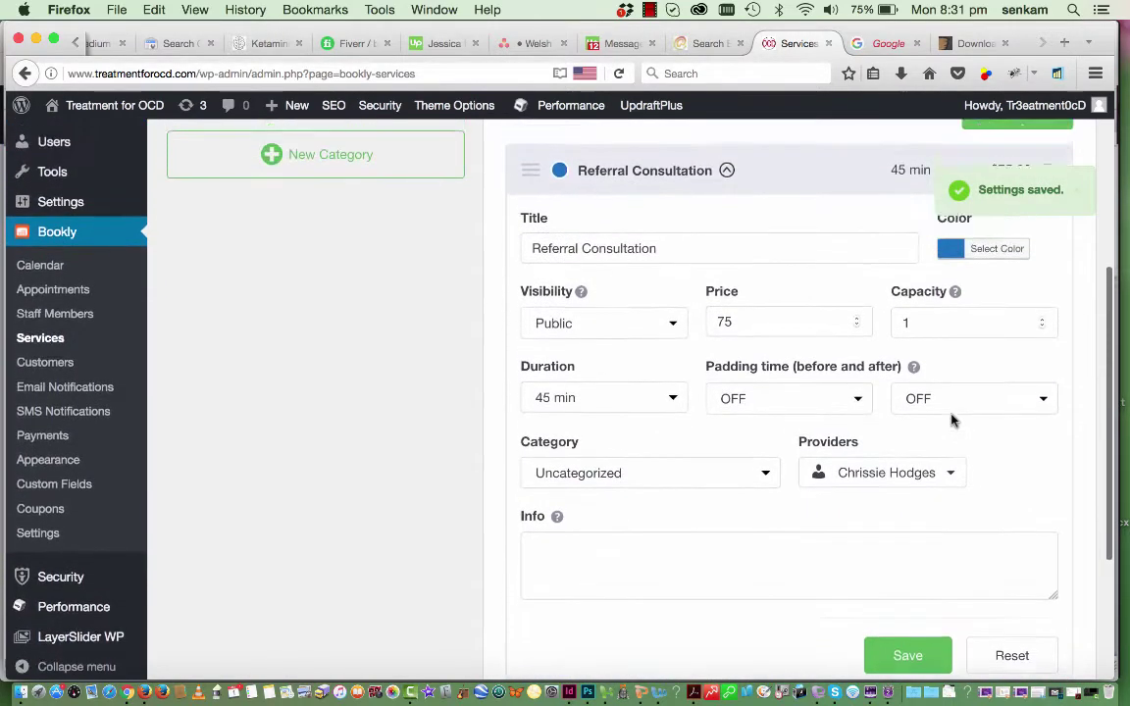
scroll(992, 311, up, 2)
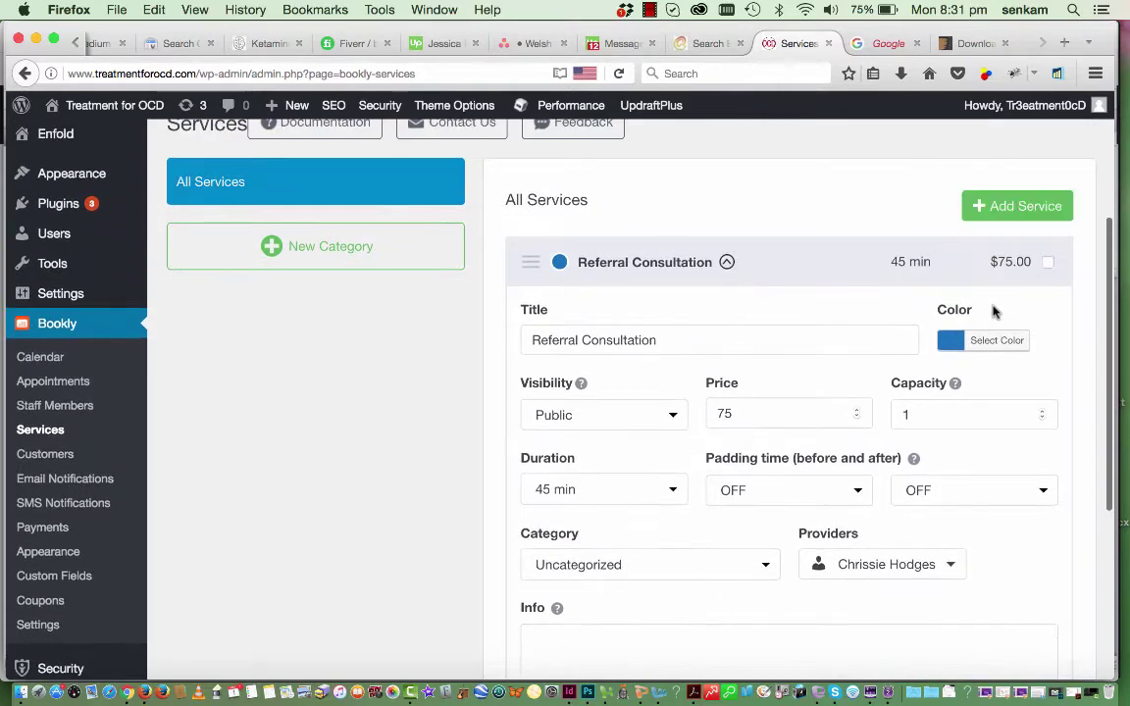
scroll(702, 241, up, 1)
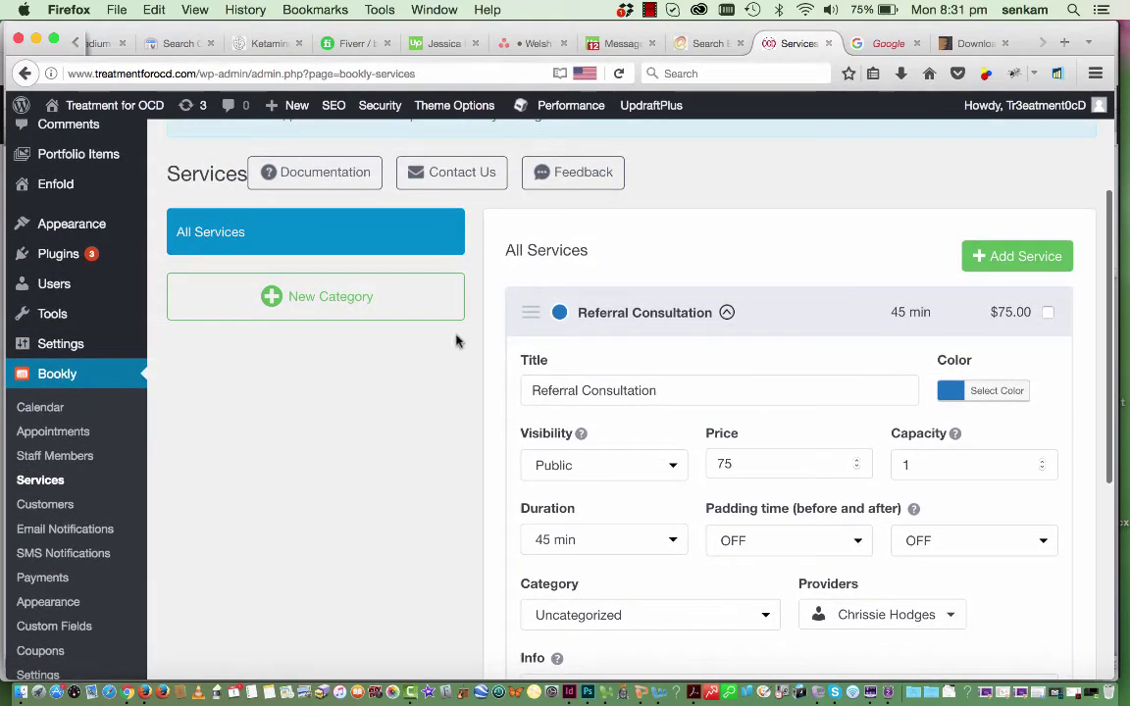
click(304, 233)
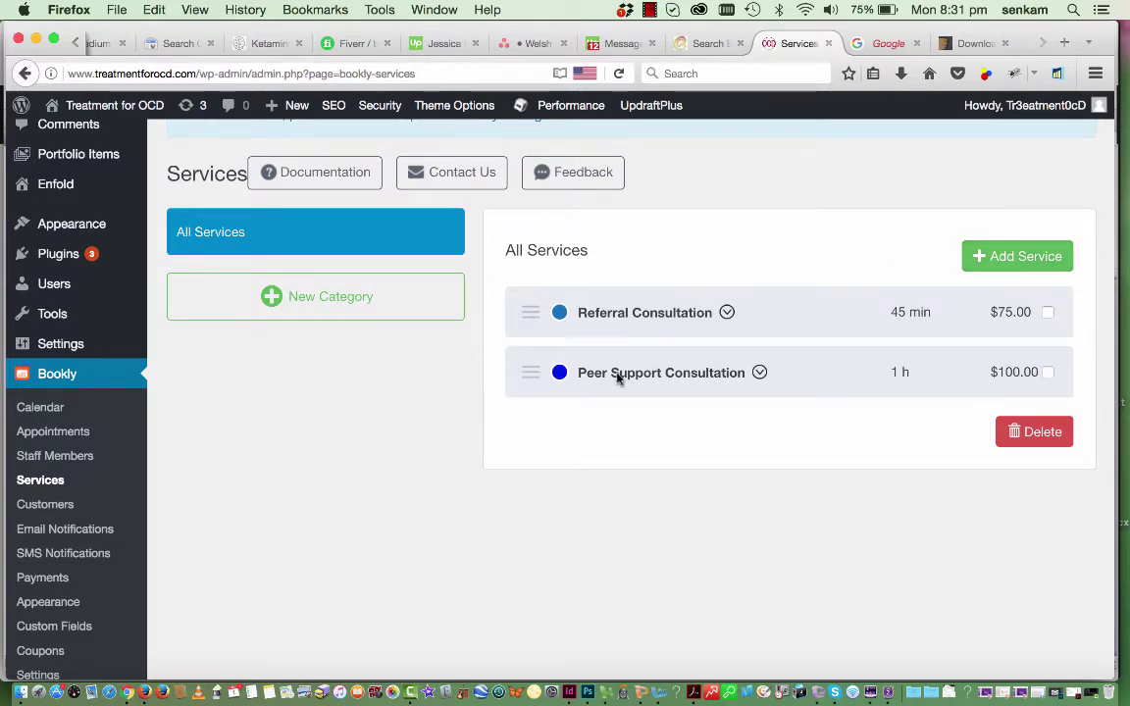
Open Bookly's Customers page and review the customer list with contact details and last appointments.
click(65, 506)
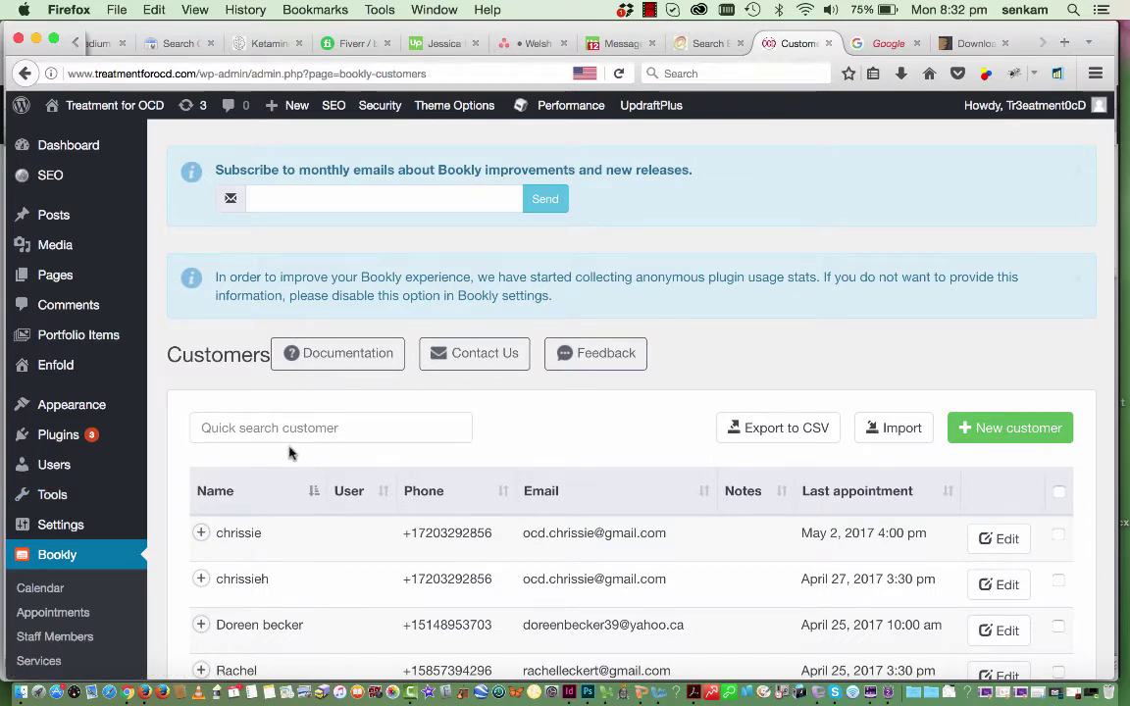
scroll(290, 452, down, 2)
scroll(294, 456, down, 3)
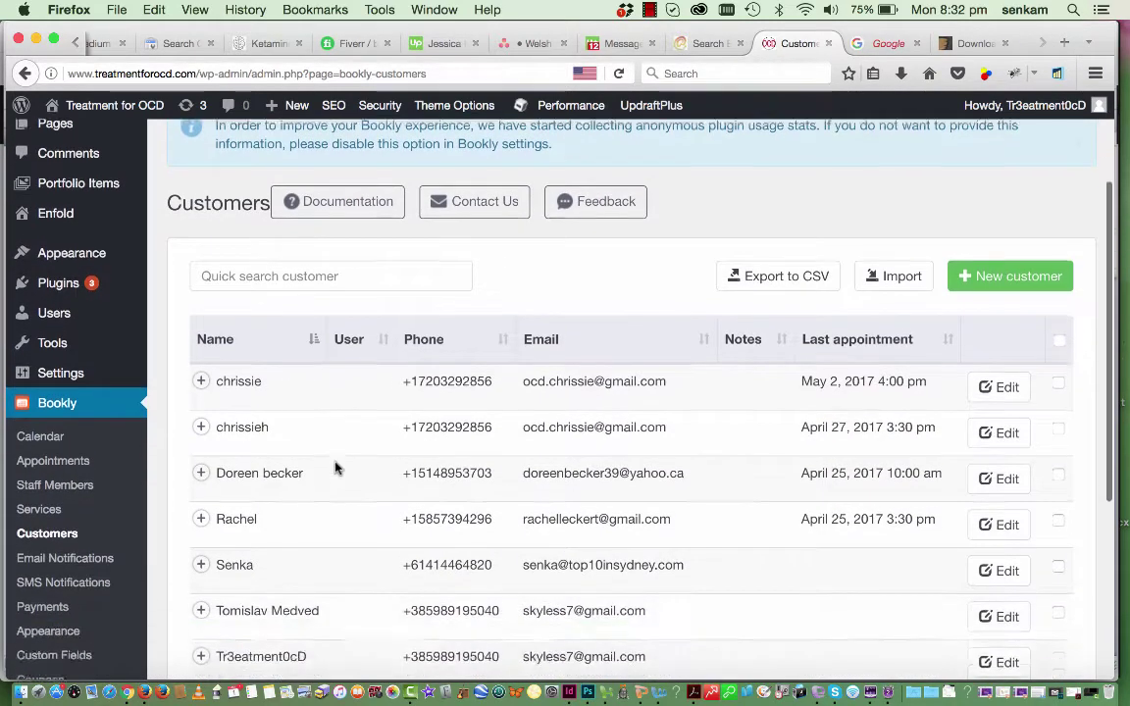
scroll(333, 468, down, 1)
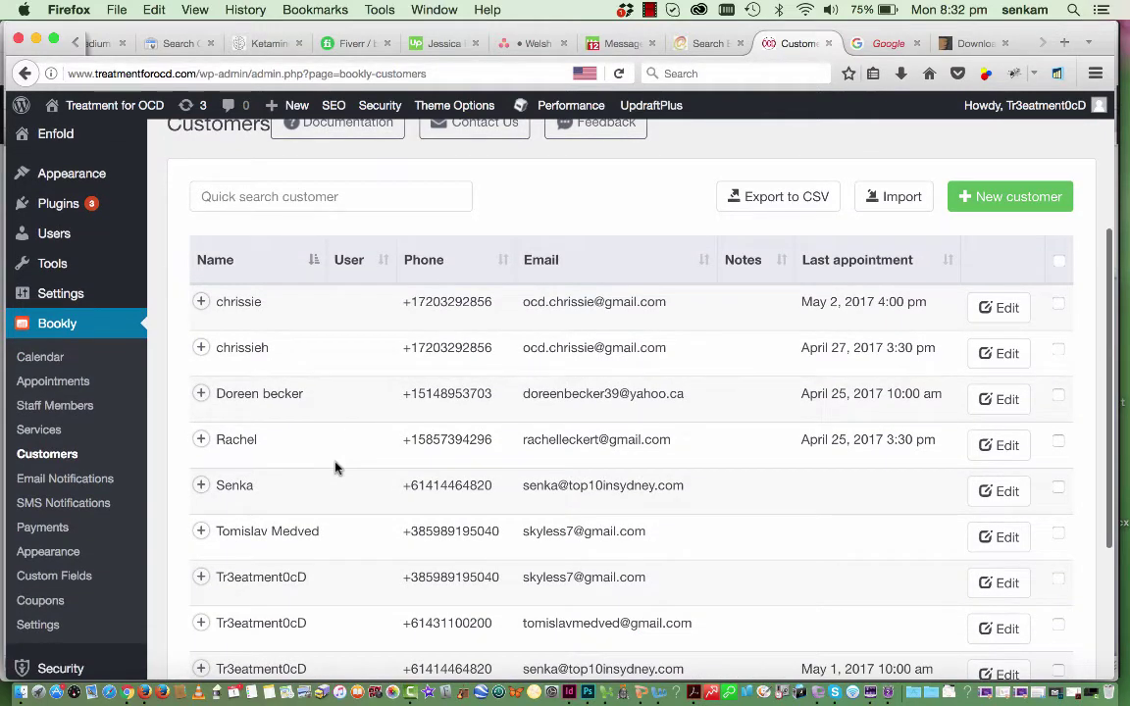
Select the five consecutive customers directly above Website Testing and delete them together with any associated WordPress accounts.
scroll(335, 467, down, 2)
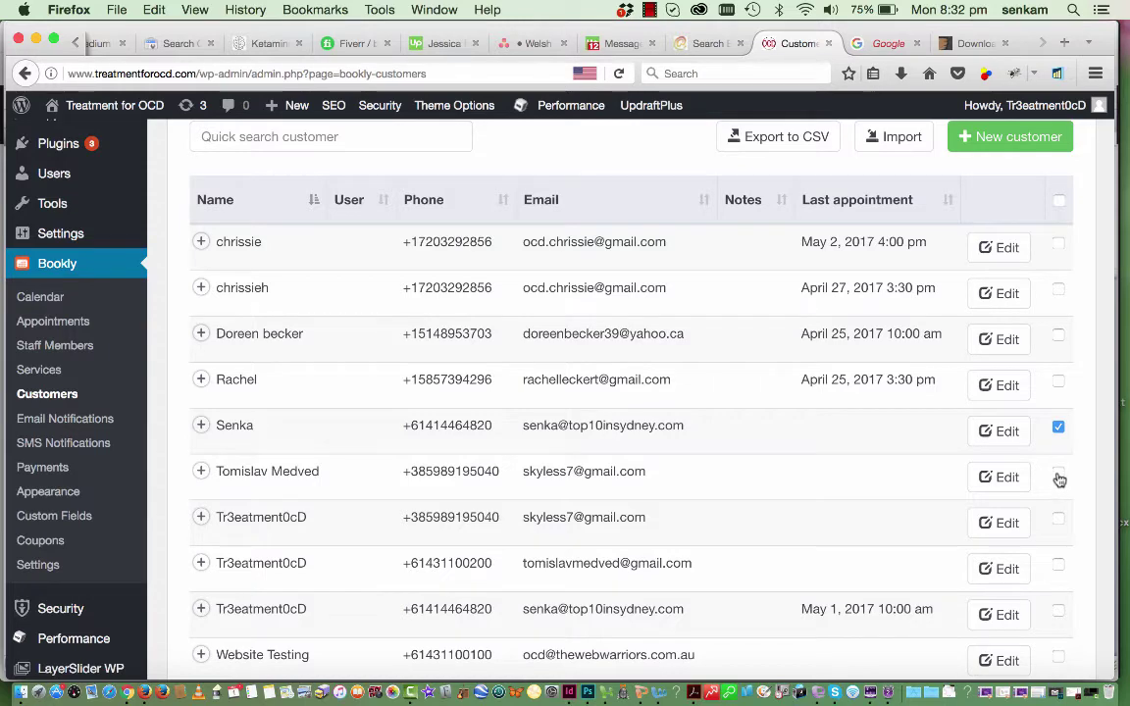
scroll(1059, 478, down, 2)
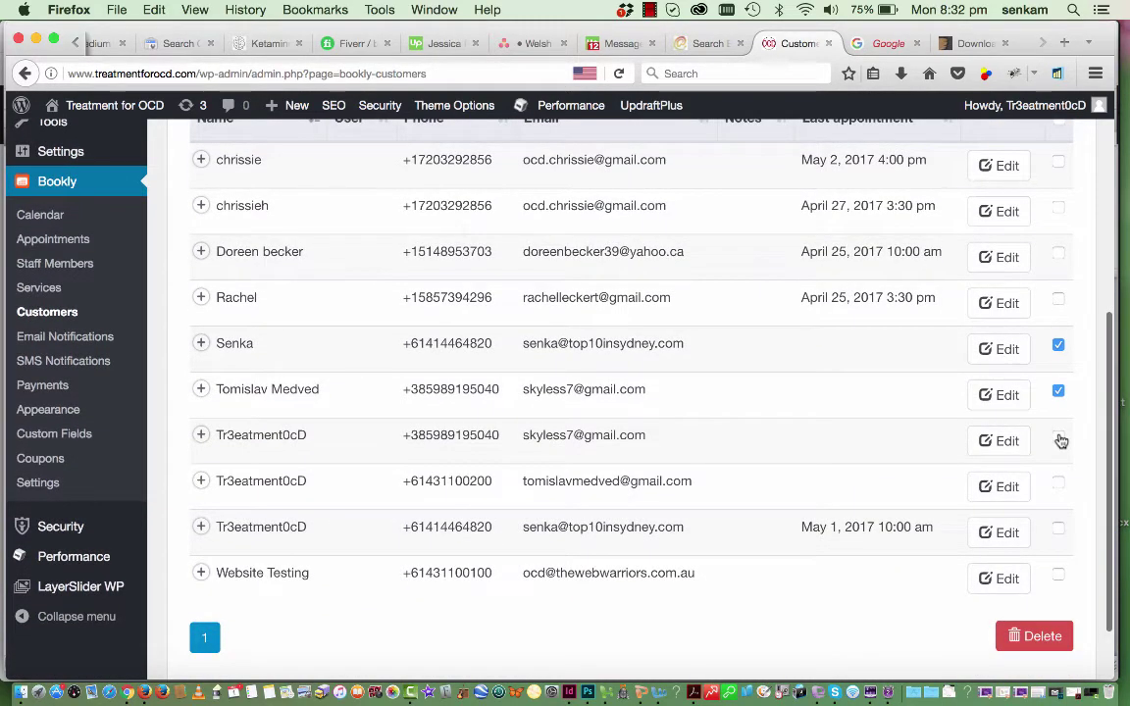
click(1059, 439)
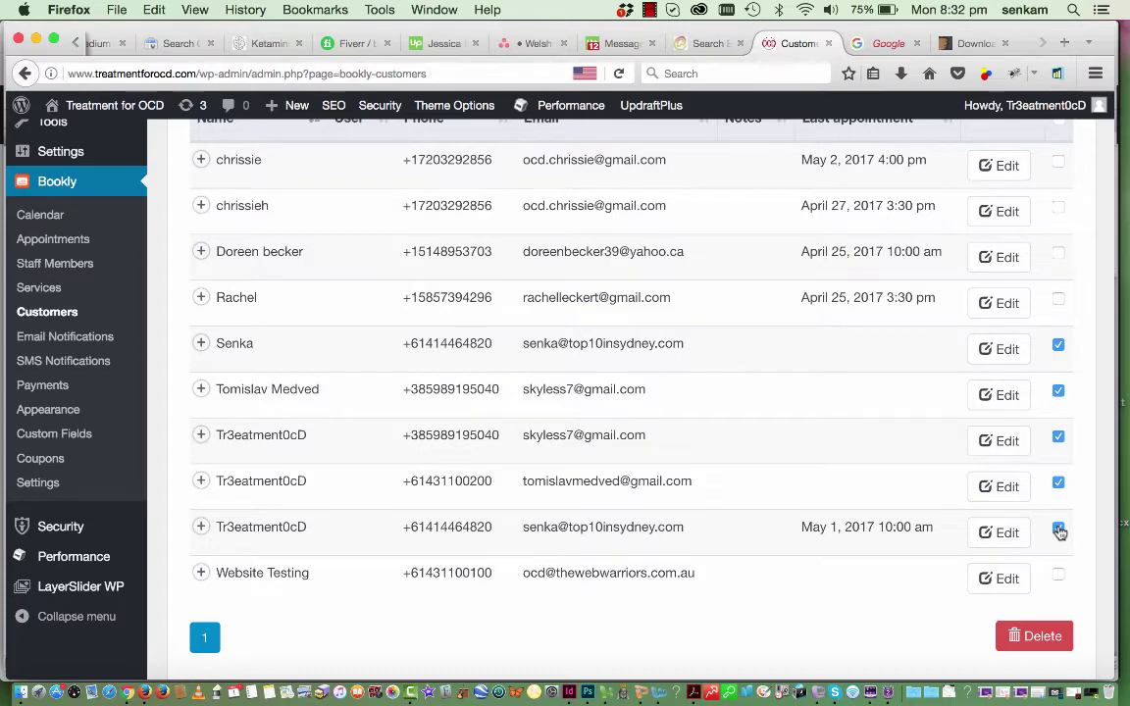
scroll(830, 602, down, 2)
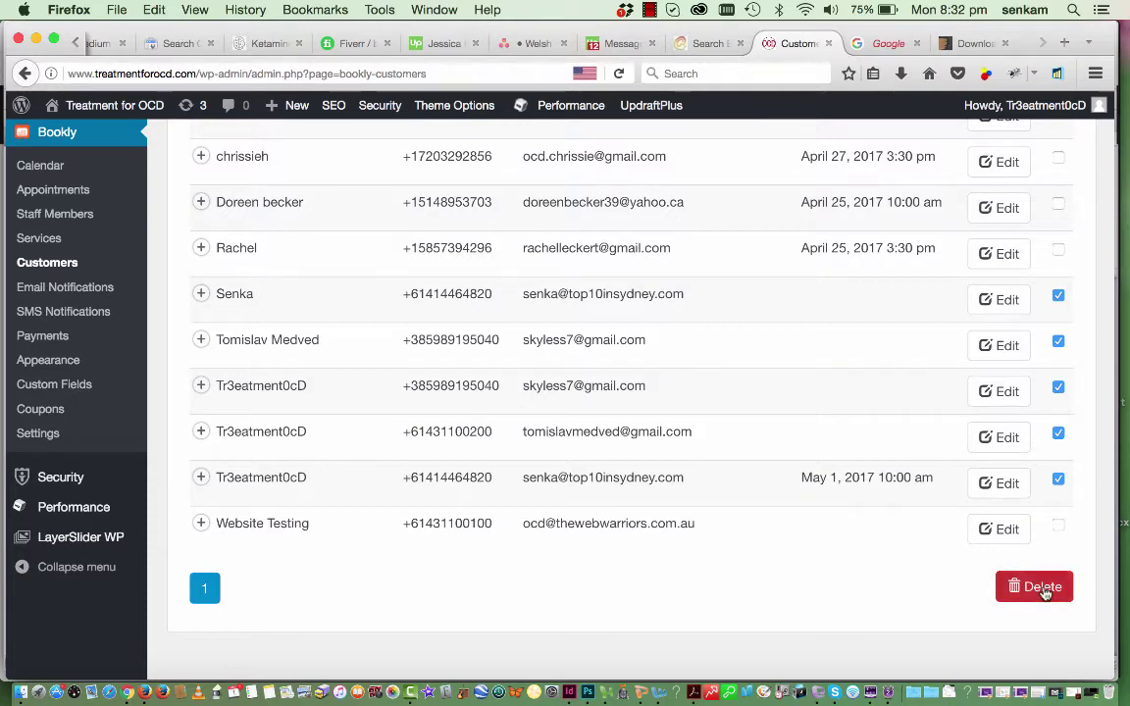
click(1040, 586)
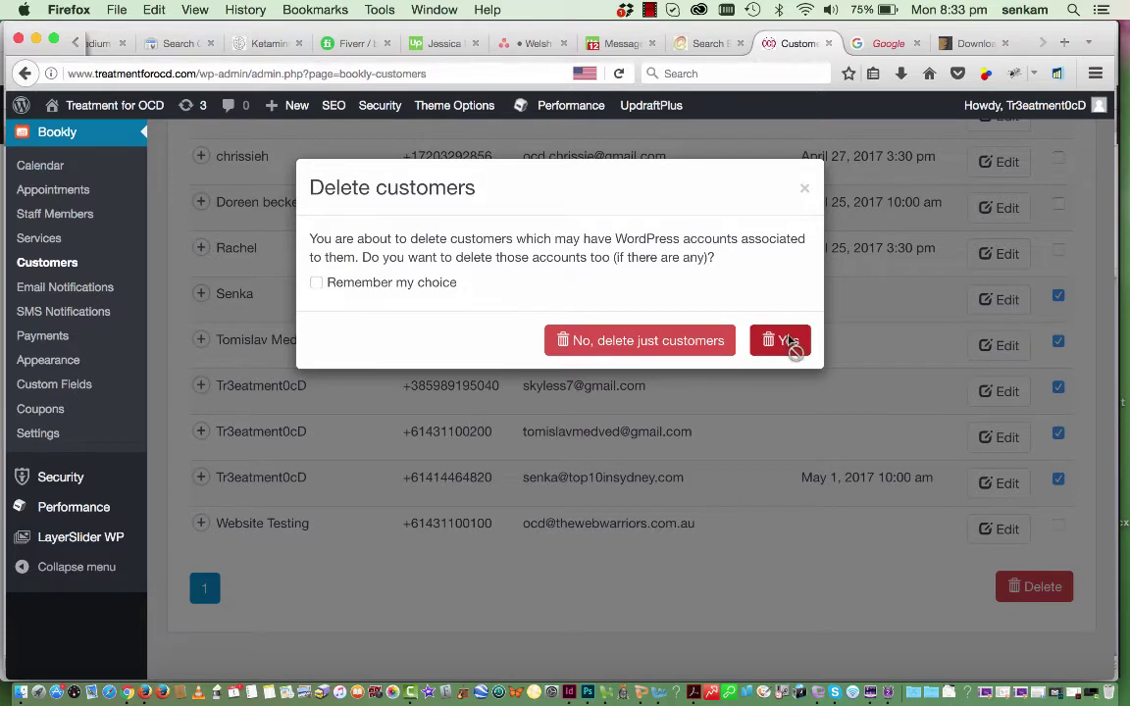
click(789, 341)
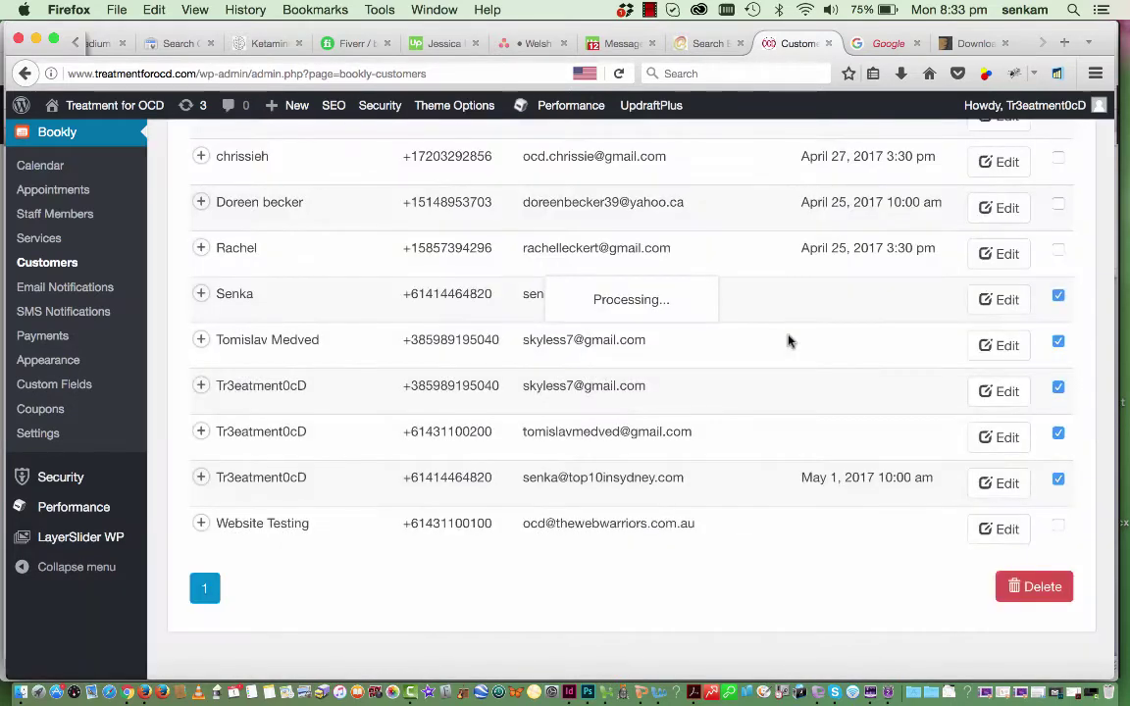
Review the remaining customer list, and view the blank new customer form's fields before closing it unsaved.
scroll(733, 397, up, 2)
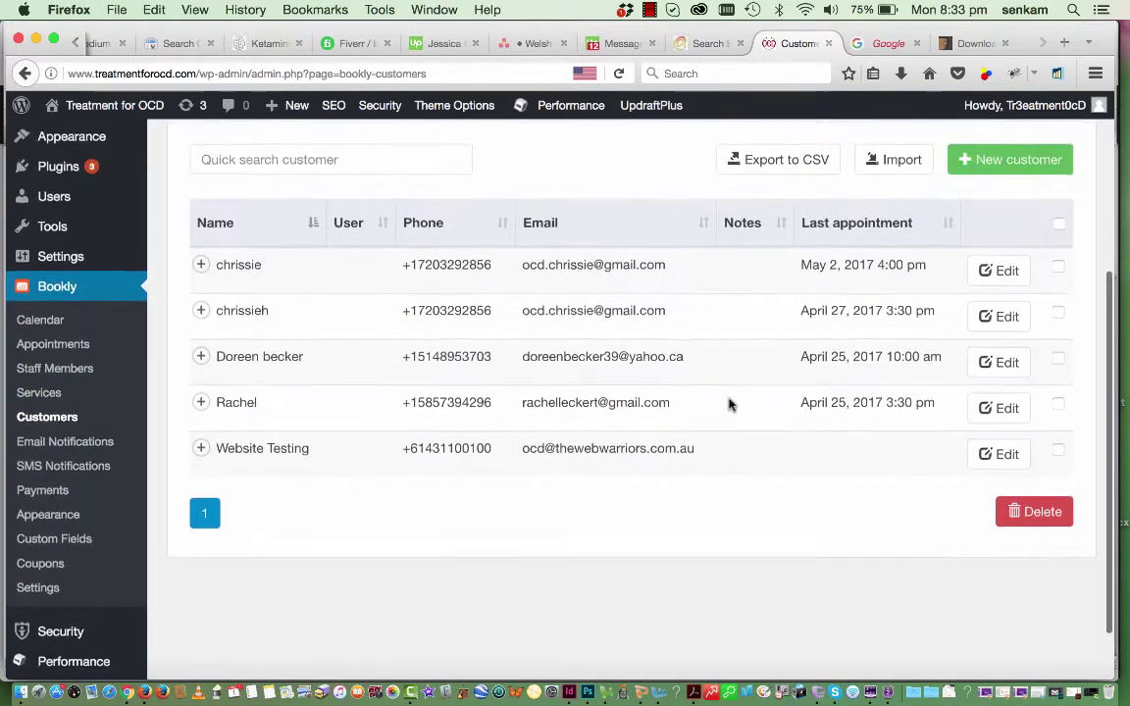
scroll(831, 522, up, 2)
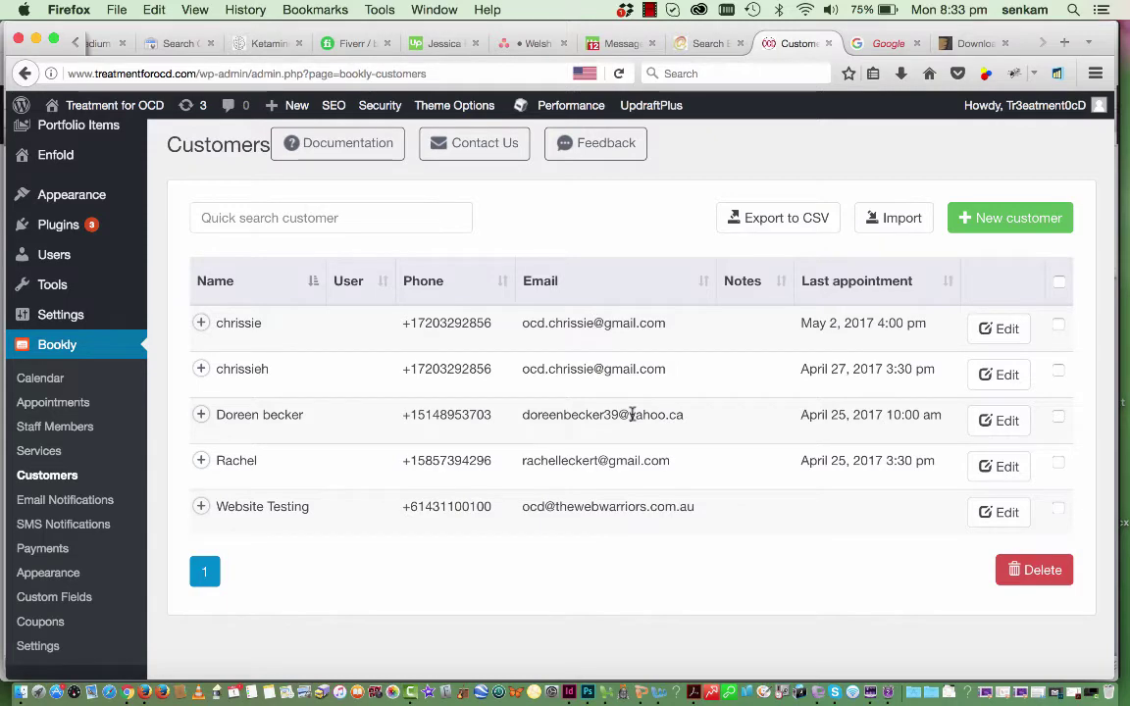
scroll(658, 449, up, 3)
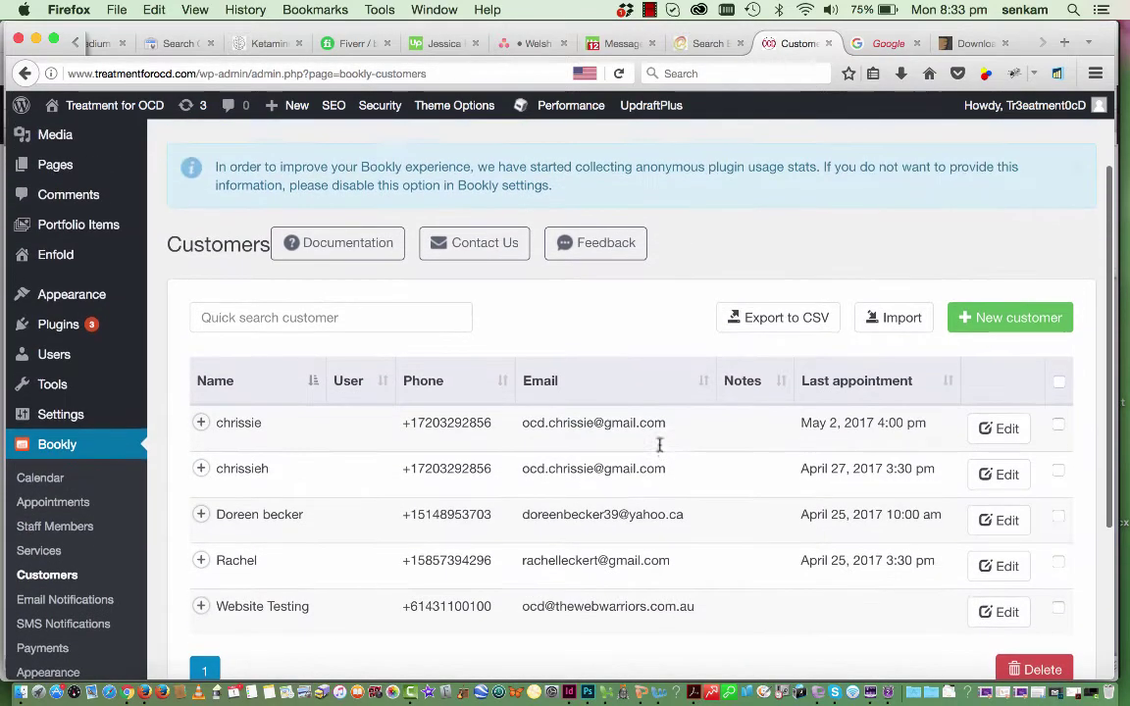
scroll(658, 446, down, 3)
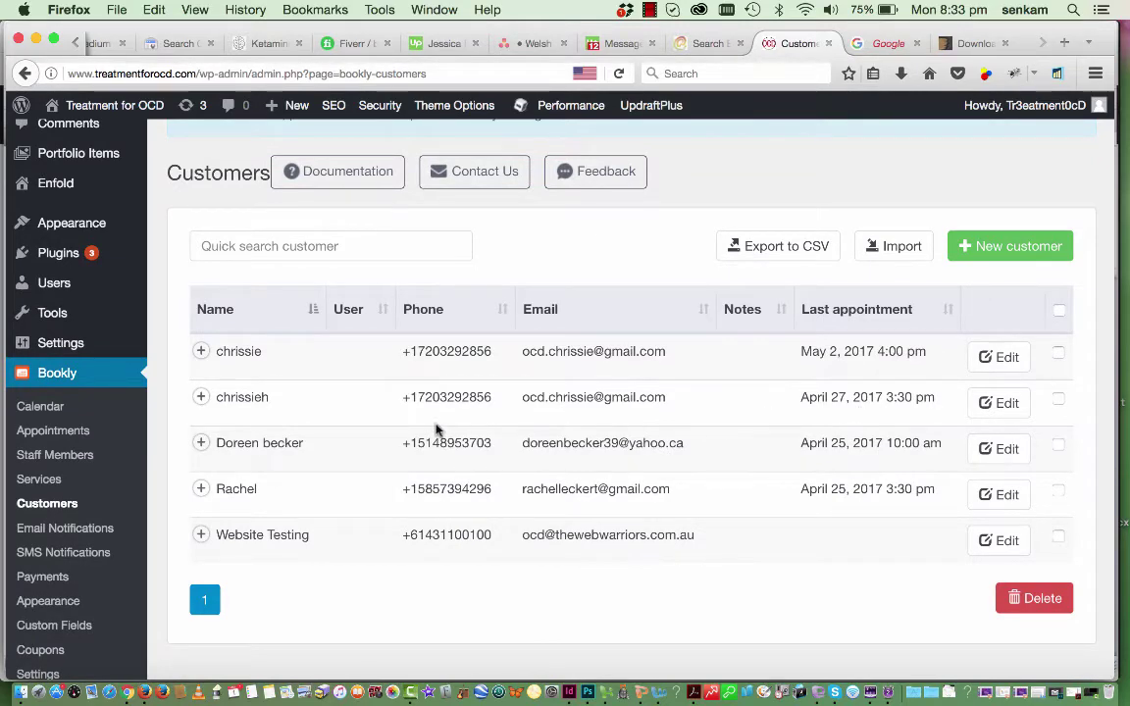
scroll(430, 423, down, 2)
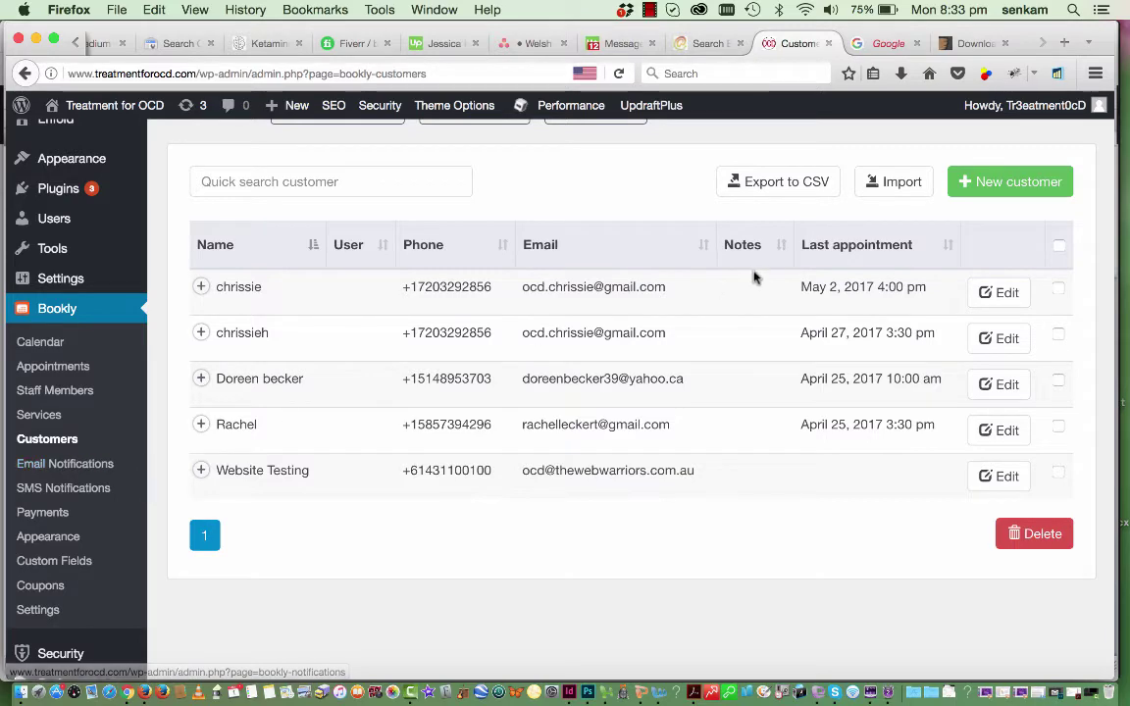
click(978, 185)
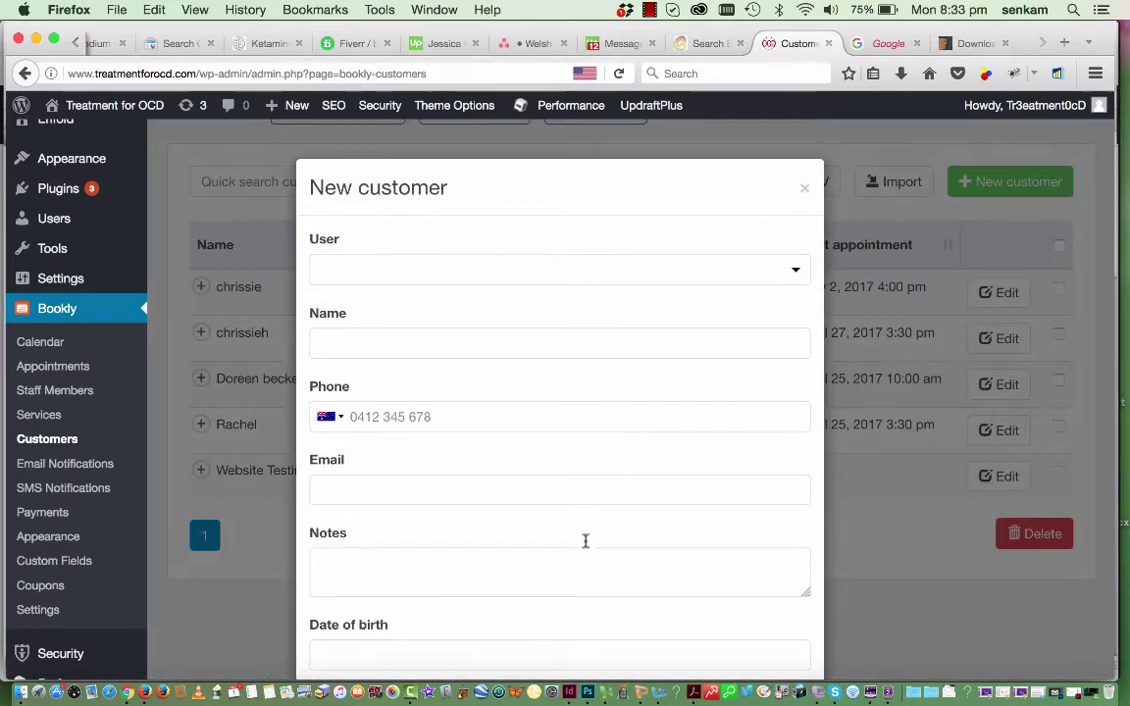
click(804, 188)
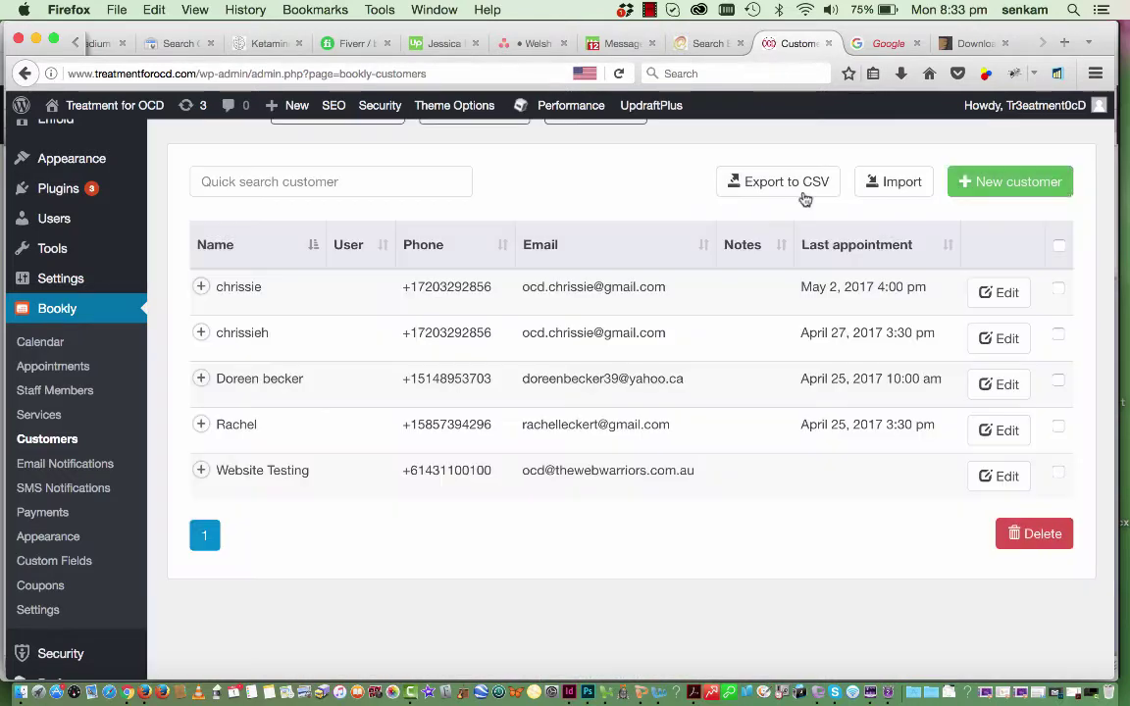
Open Bookly's Email Notifications page and review the sender name, sender email, reply setting and list of notifications.
click(100, 465)
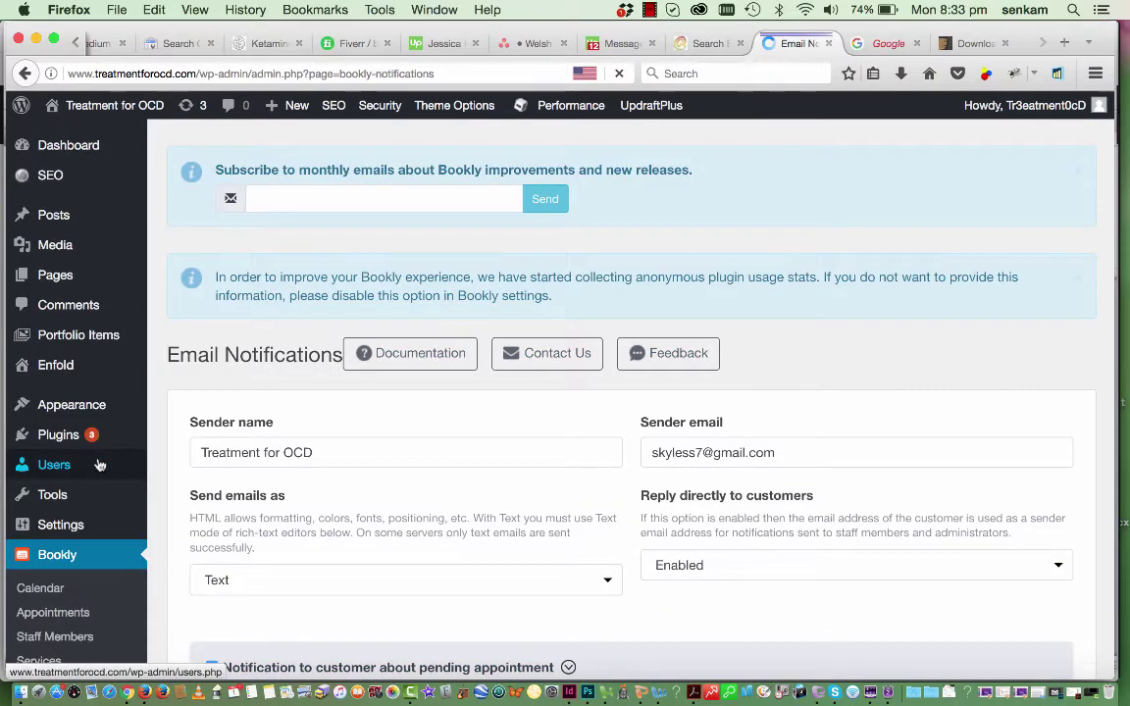
scroll(99, 465, down, 3)
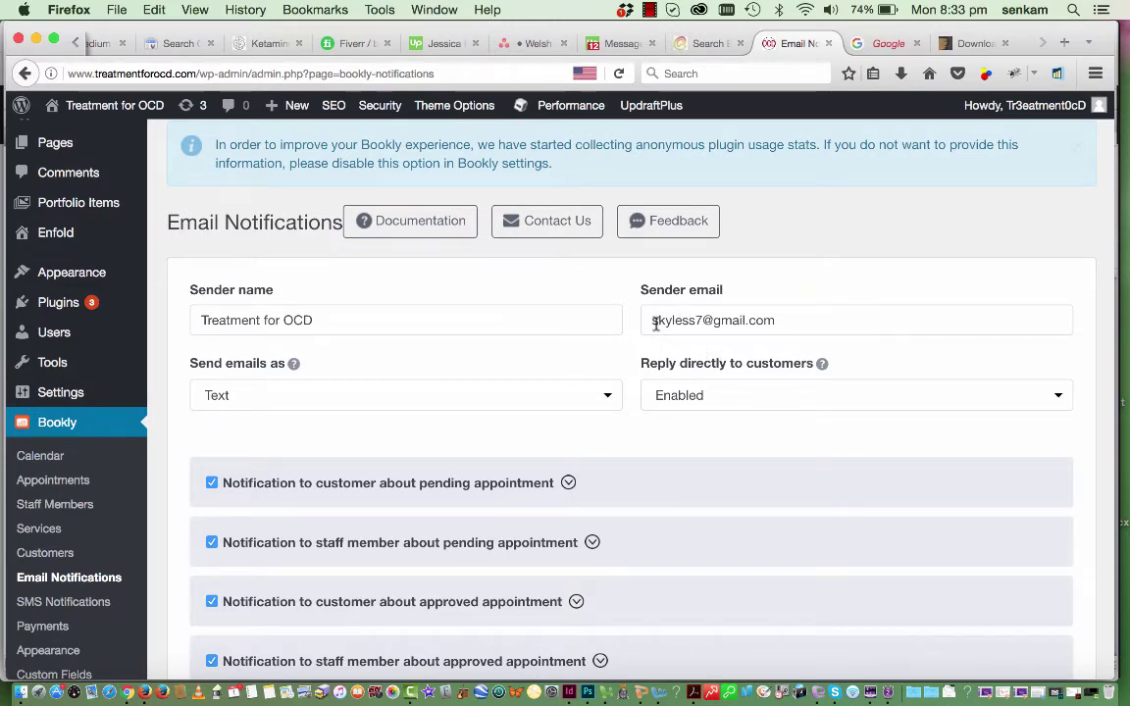
scroll(656, 326, down, 1)
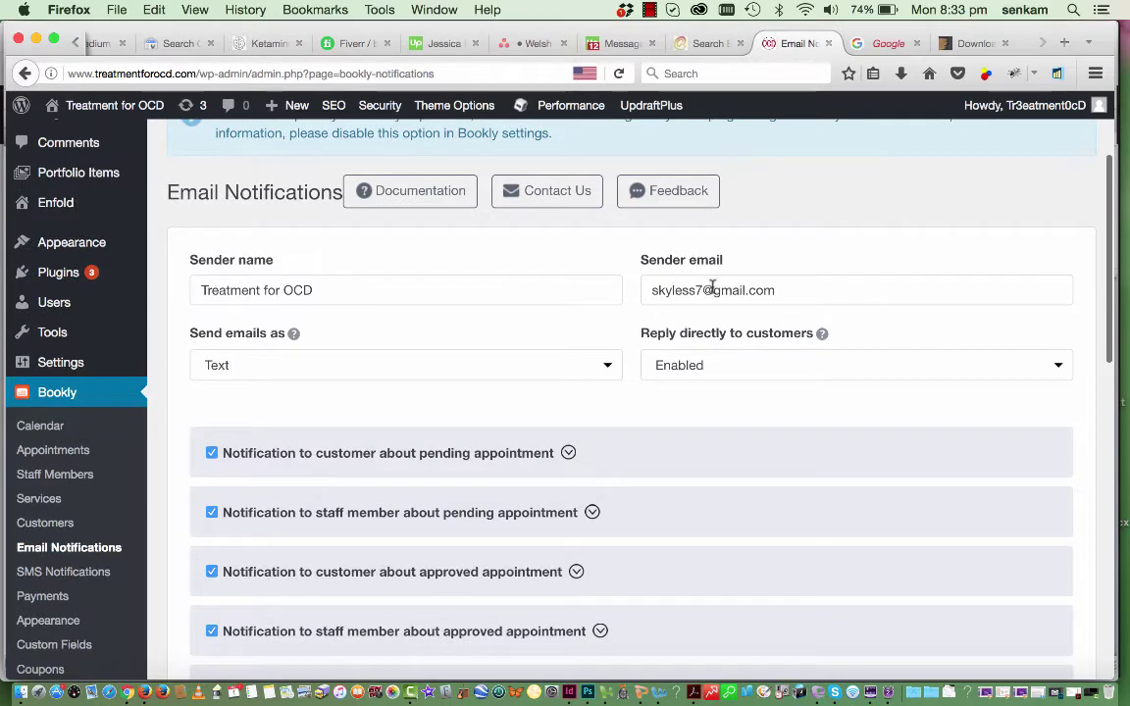
scroll(712, 286, up, 2)
scroll(711, 286, down, 3)
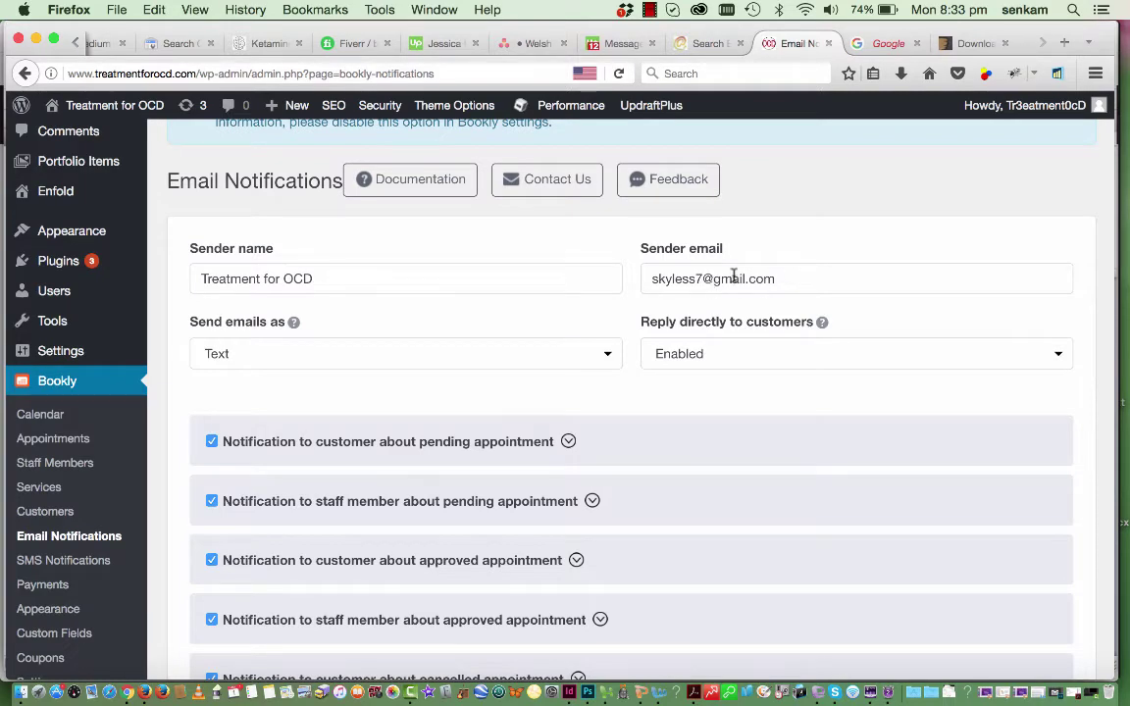
scroll(758, 278, down, 5)
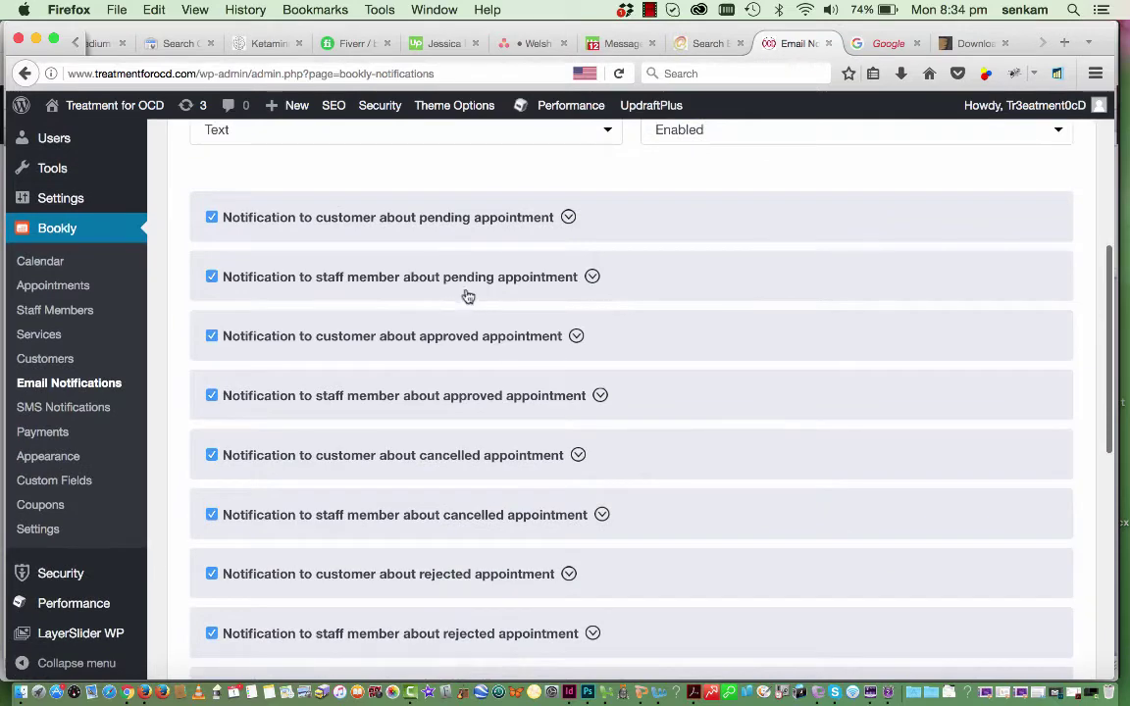
Expand the staff member notification about pending appointments, and check the email format choices, keeping Text.
click(452, 281)
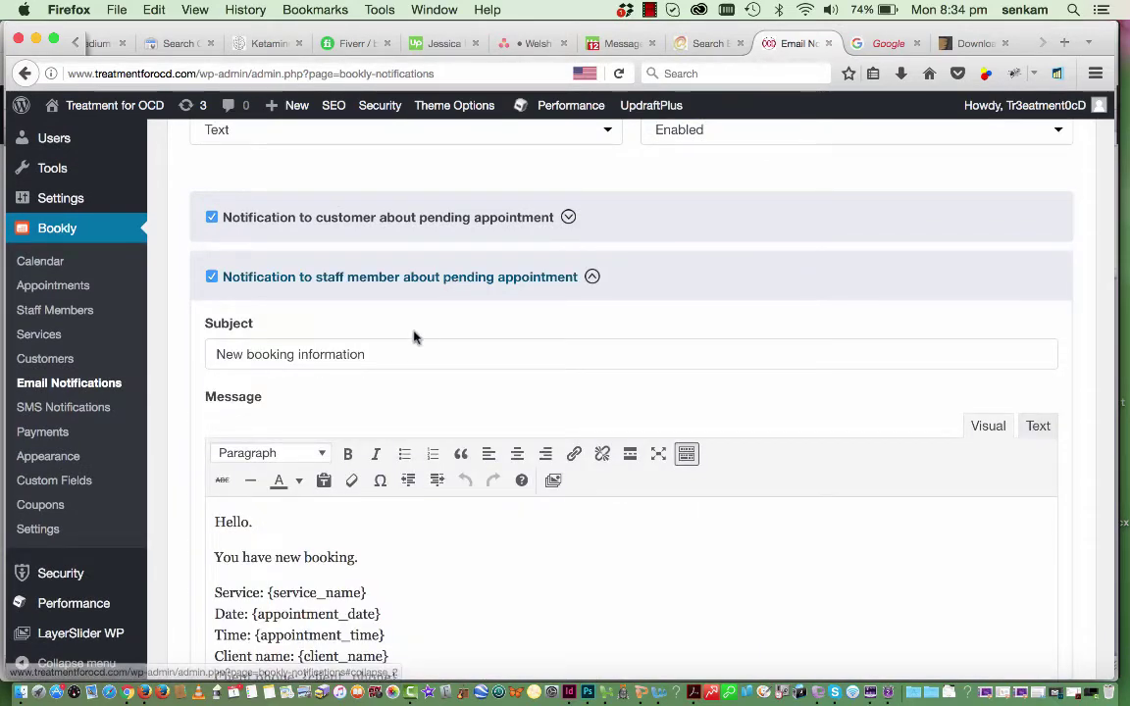
scroll(414, 335, down, 2)
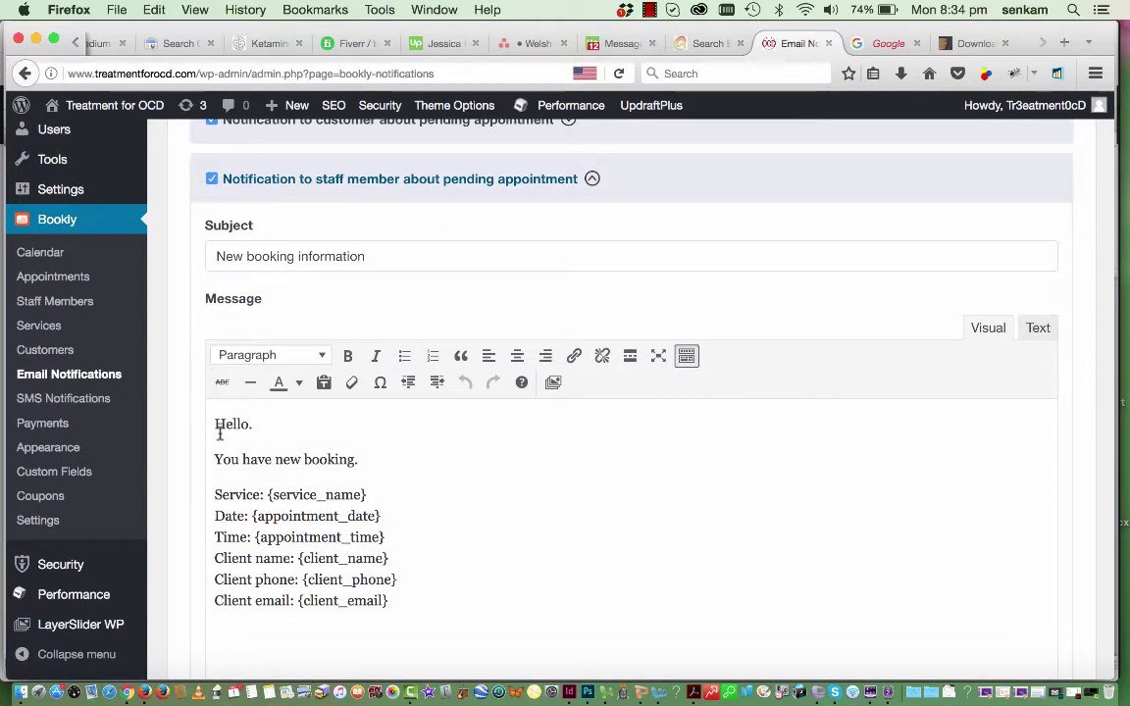
scroll(335, 321, up, 4)
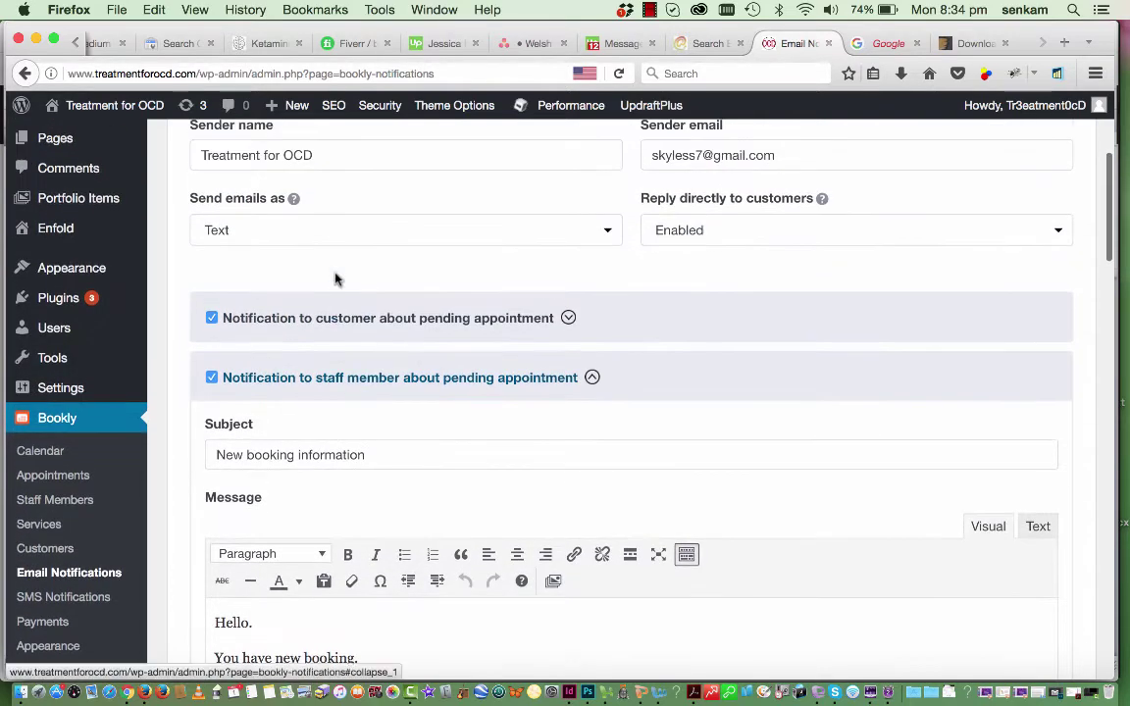
click(343, 239)
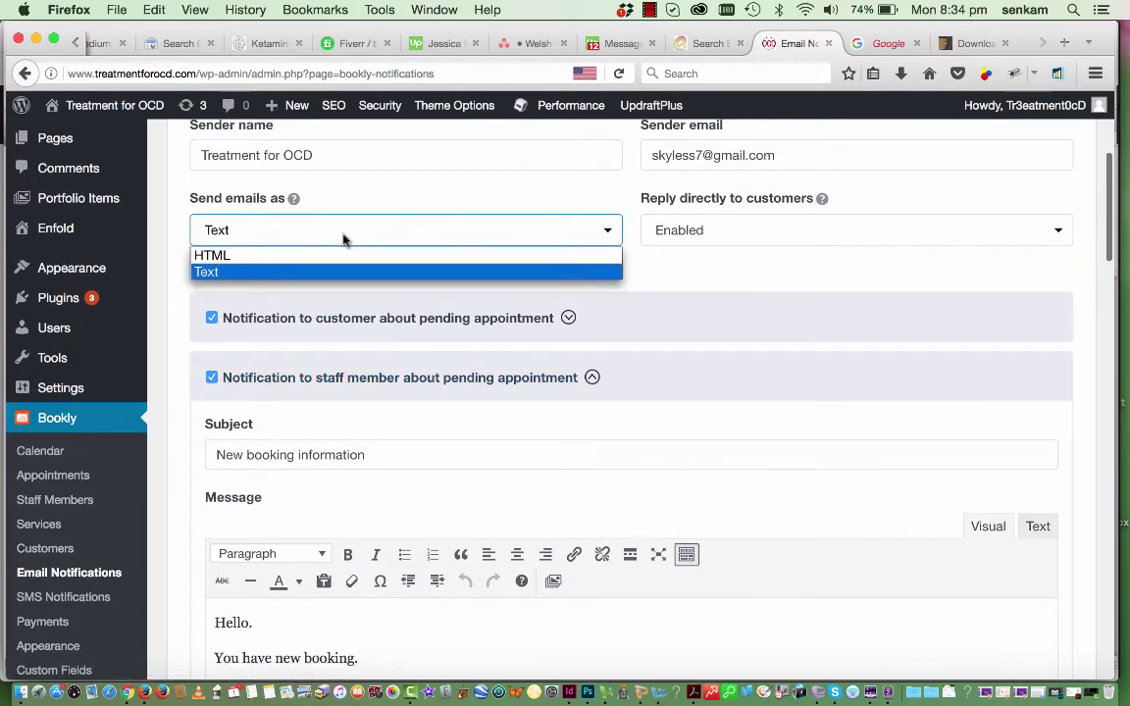
click(232, 273)
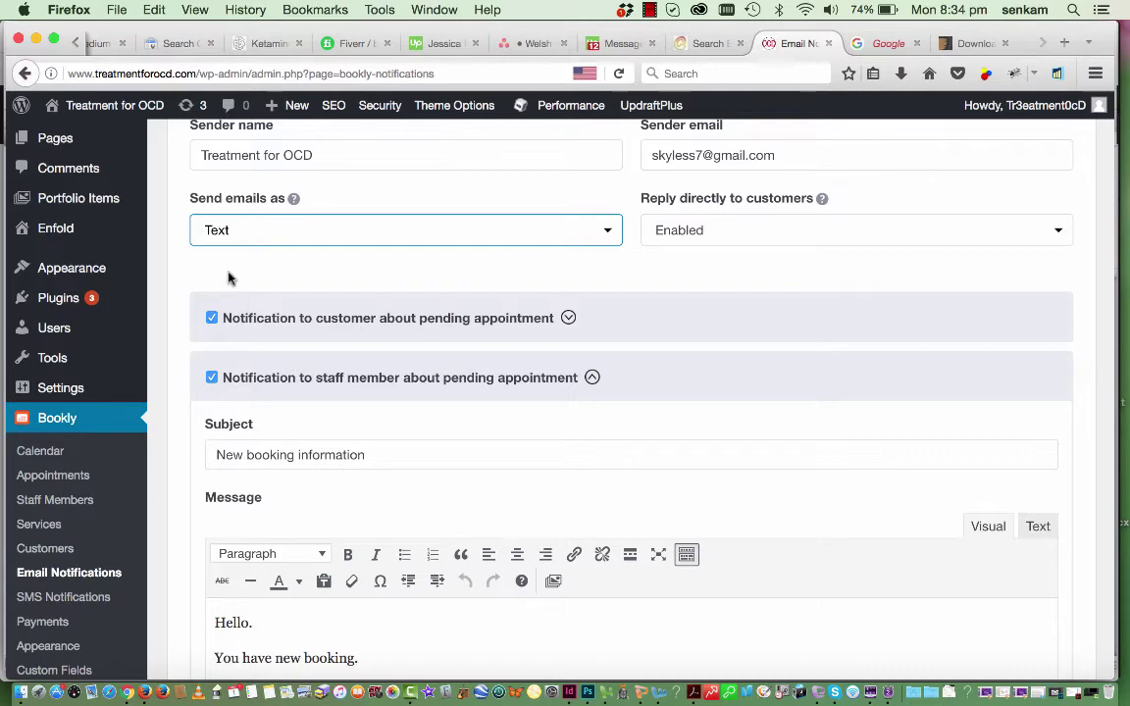
Examine the staff pending-appointment message, its administrator copy option and codes, and the remaining notifications through to the cron instructions.
scroll(227, 278, down, 3)
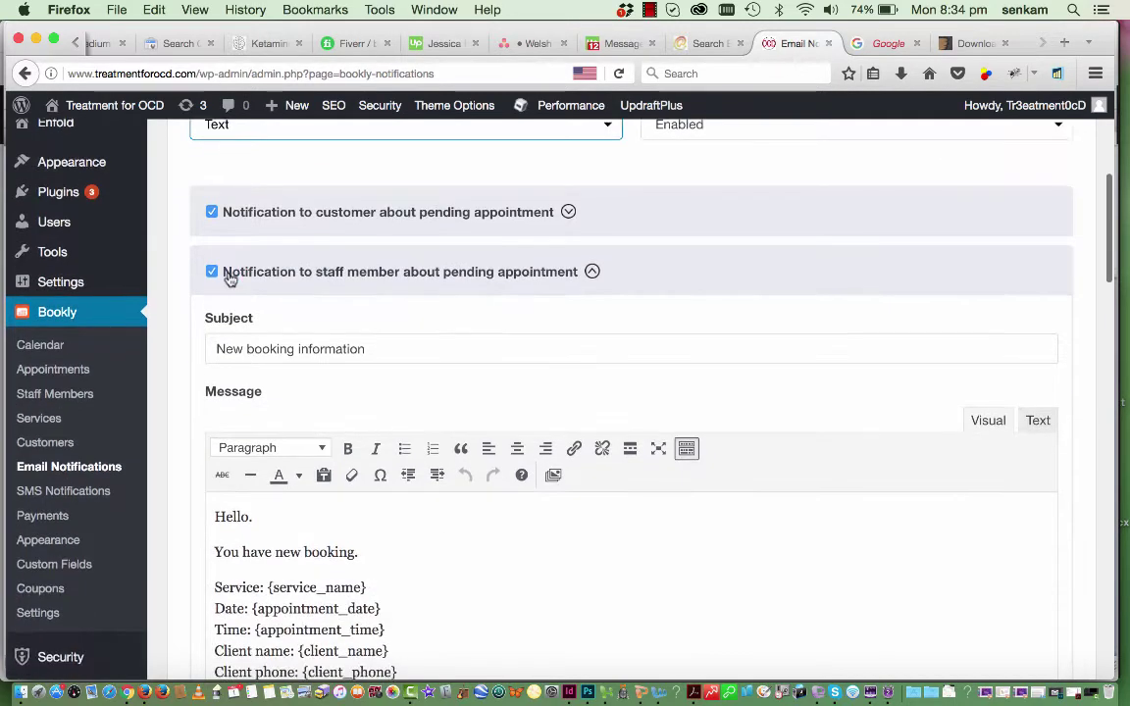
scroll(371, 340, up, 2)
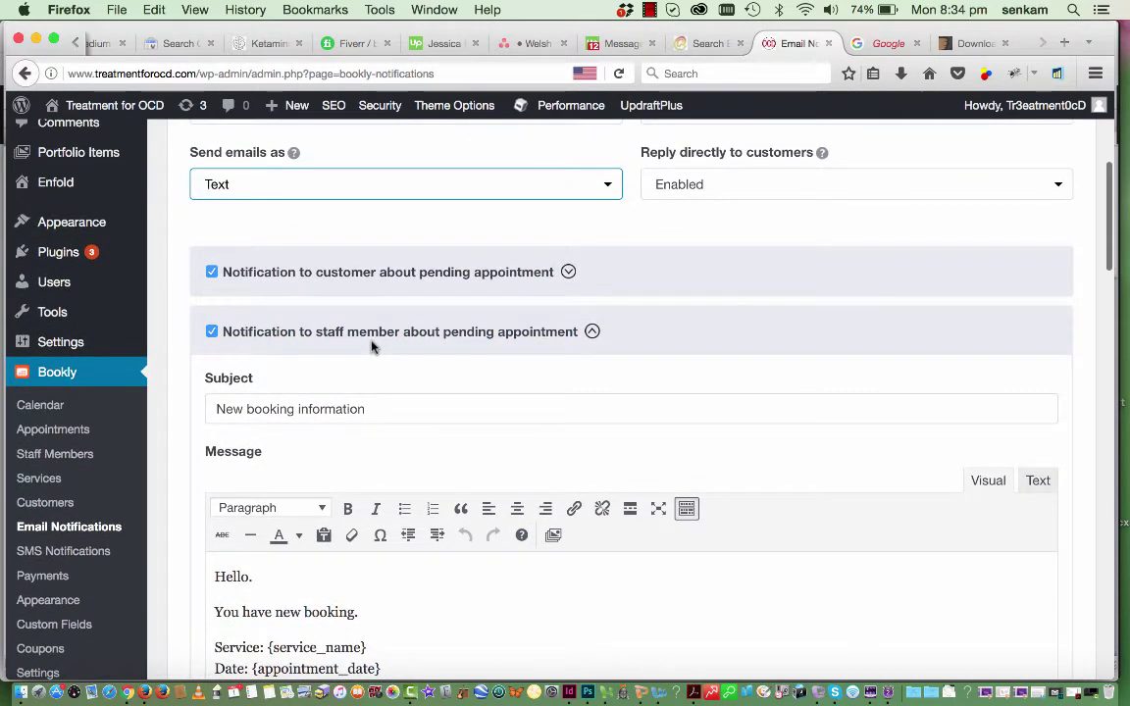
scroll(371, 345, down, 3)
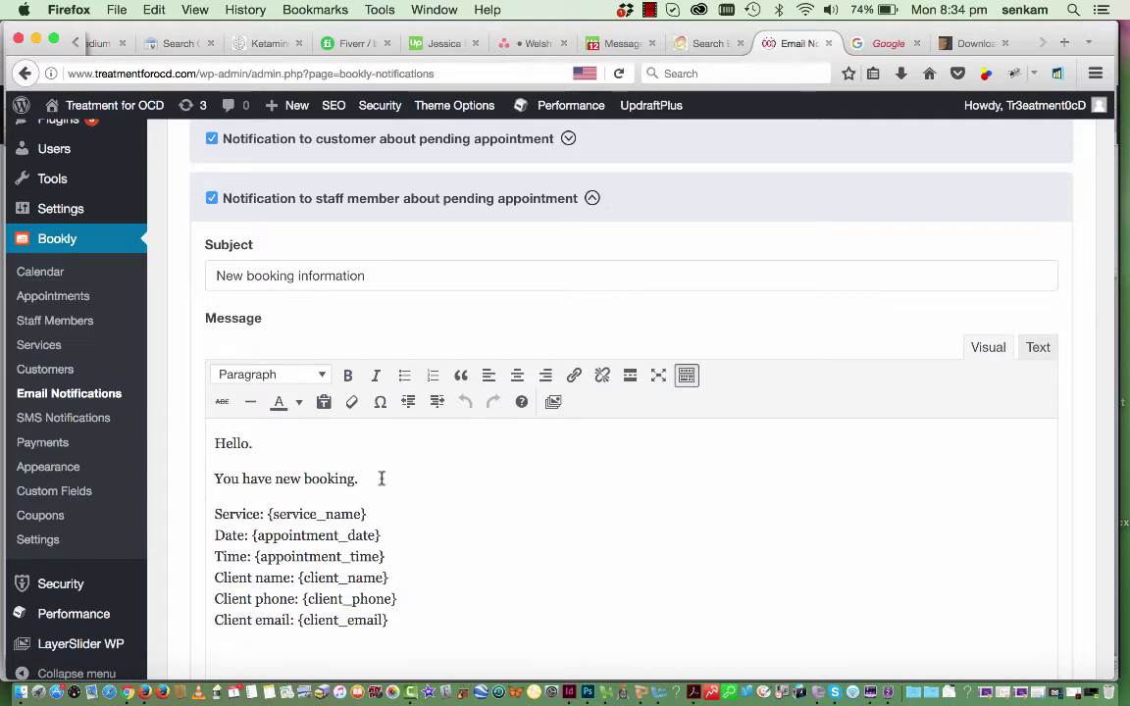
scroll(382, 479, down, 2)
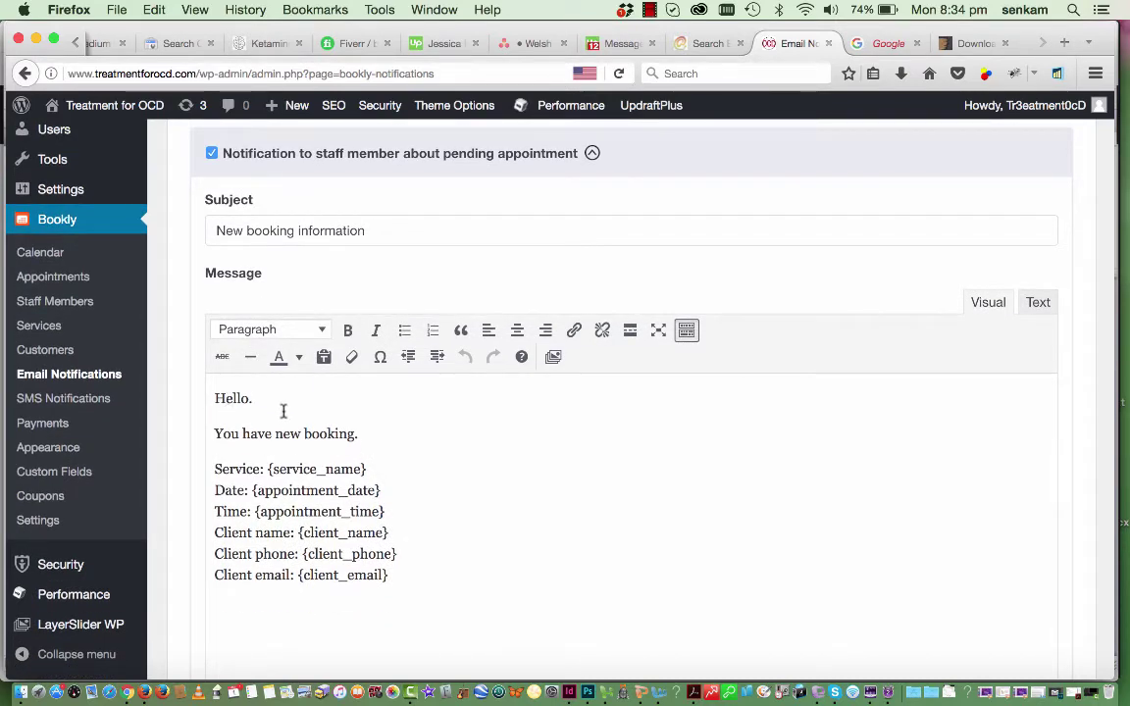
scroll(252, 444, down, 8)
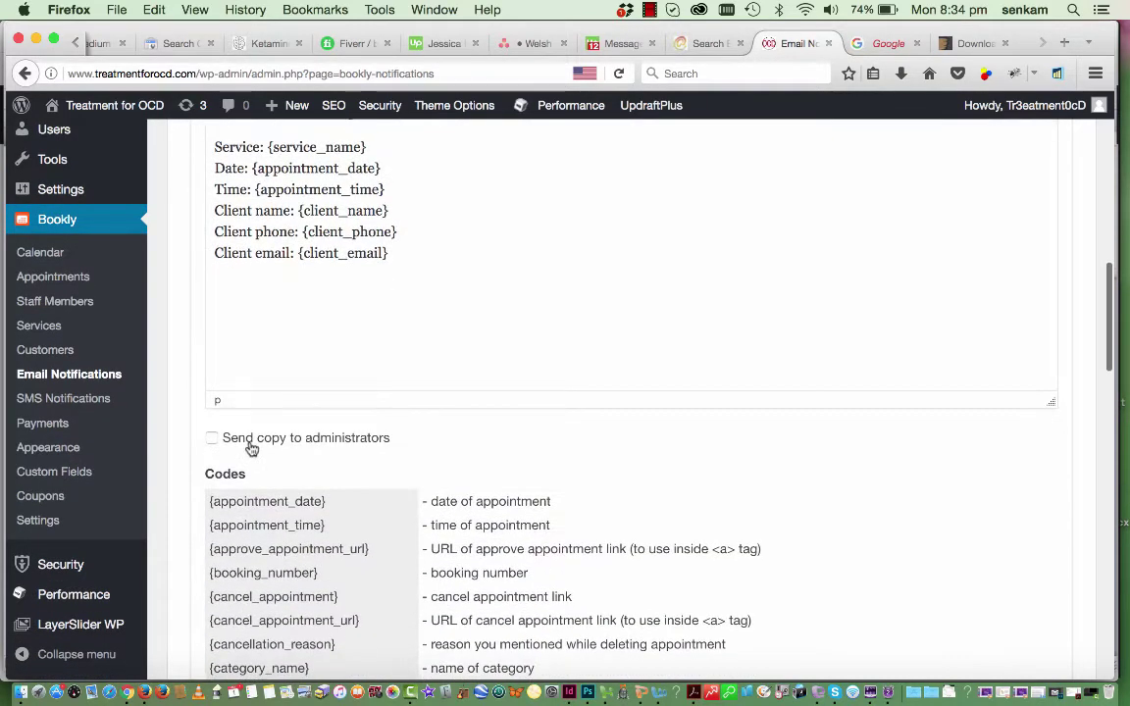
scroll(419, 441, down, 20)
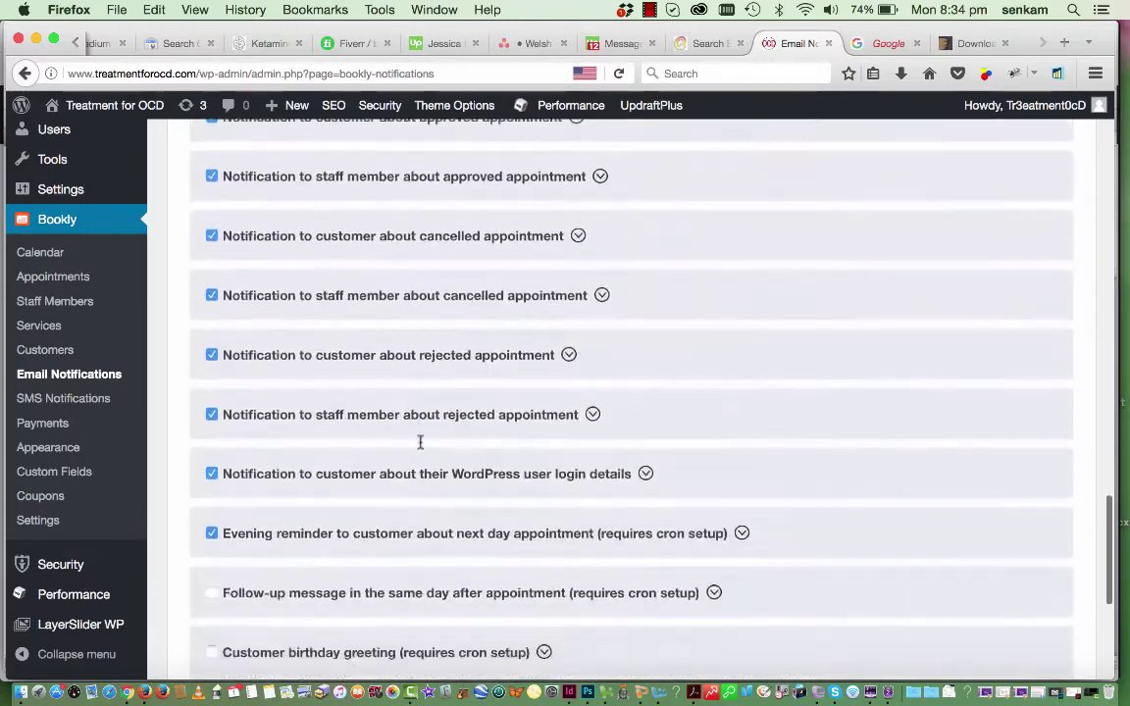
scroll(420, 442, down, 5)
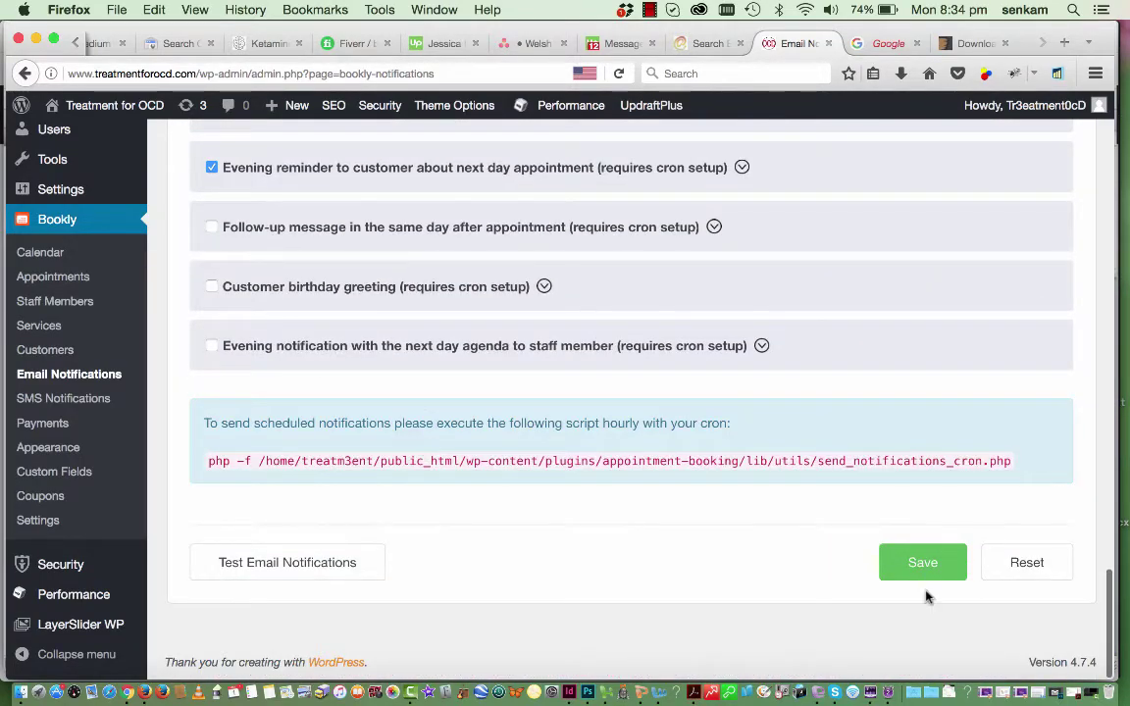
Return to the staff pending-appointment notification and review the codes used in its message template.
scroll(922, 575, up, 15)
scroll(777, 392, up, 6)
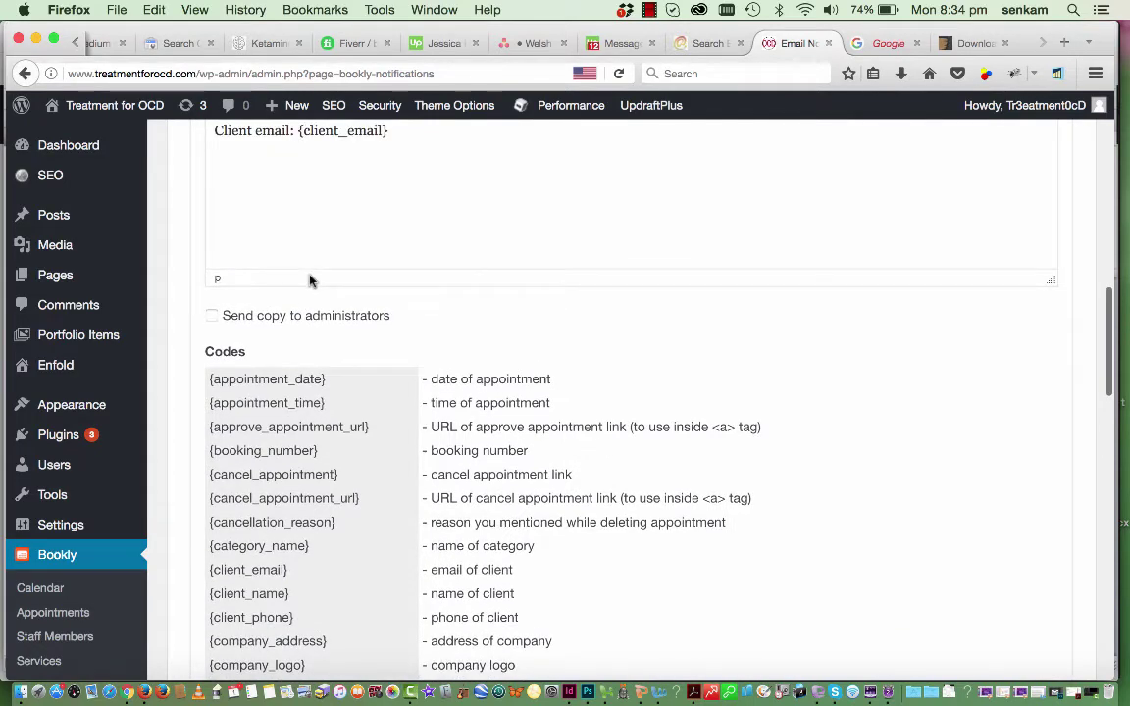
scroll(310, 279, up, 6)
scroll(252, 338, down, 1)
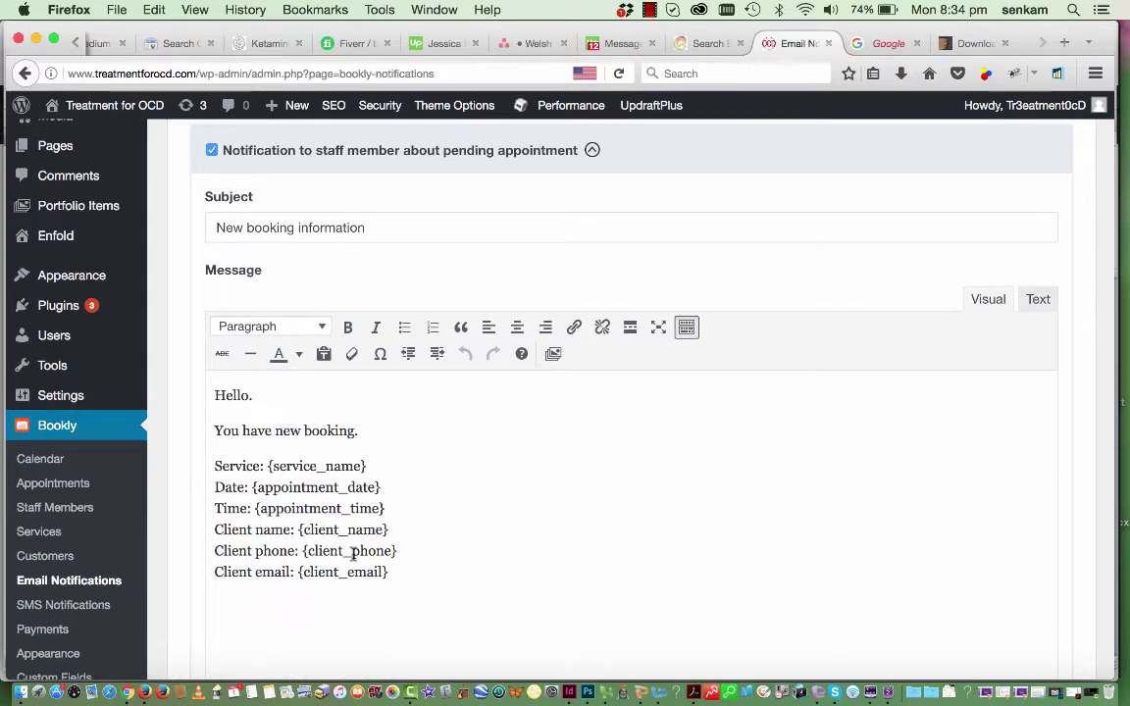
Toggle the staff pending-appointment notification off and back on, collapse it, and expand the customer notification about approved appointments.
scroll(688, 233, up, 2)
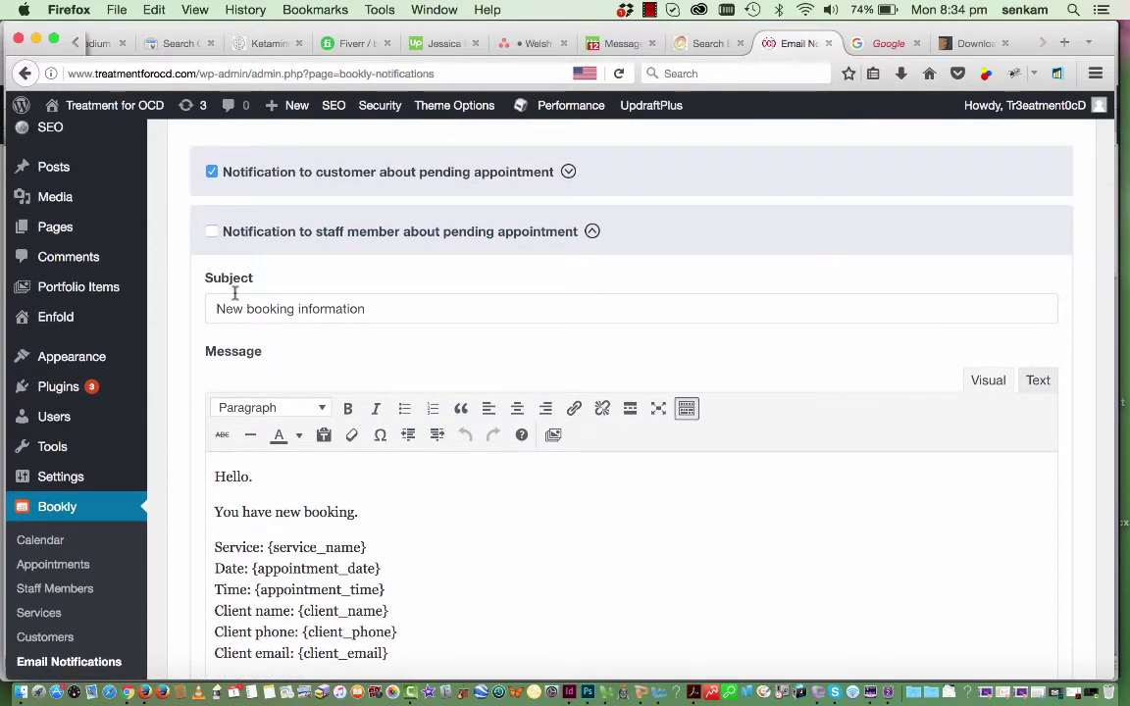
click(213, 233)
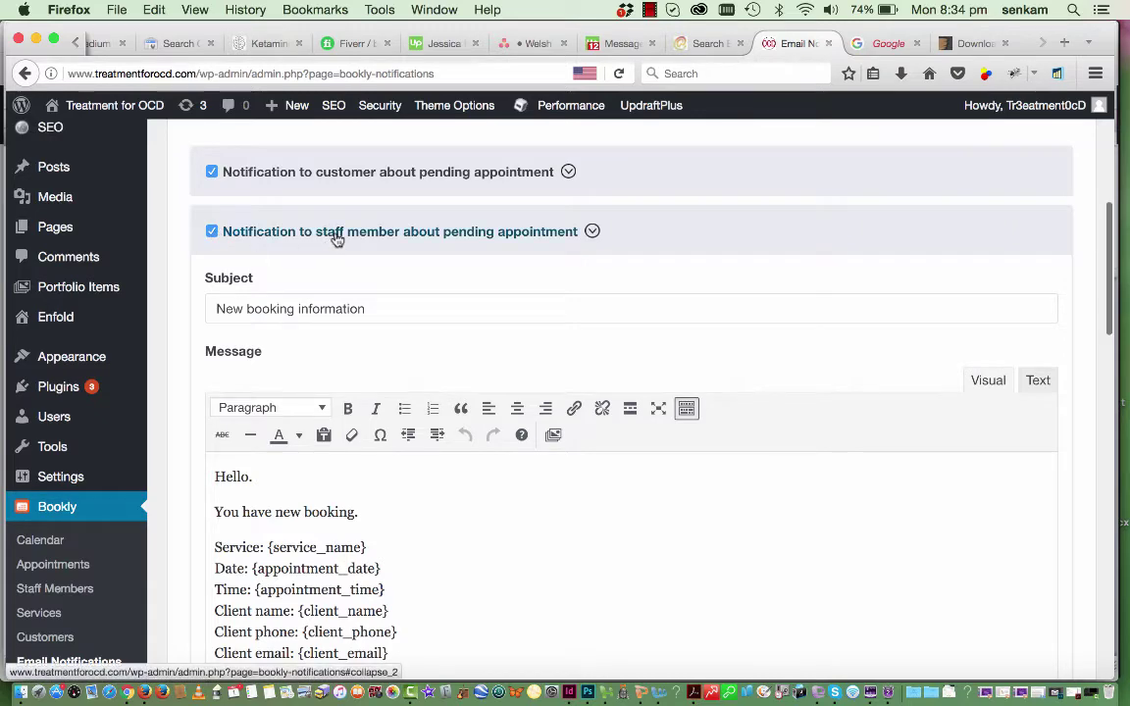
click(335, 238)
click(318, 291)
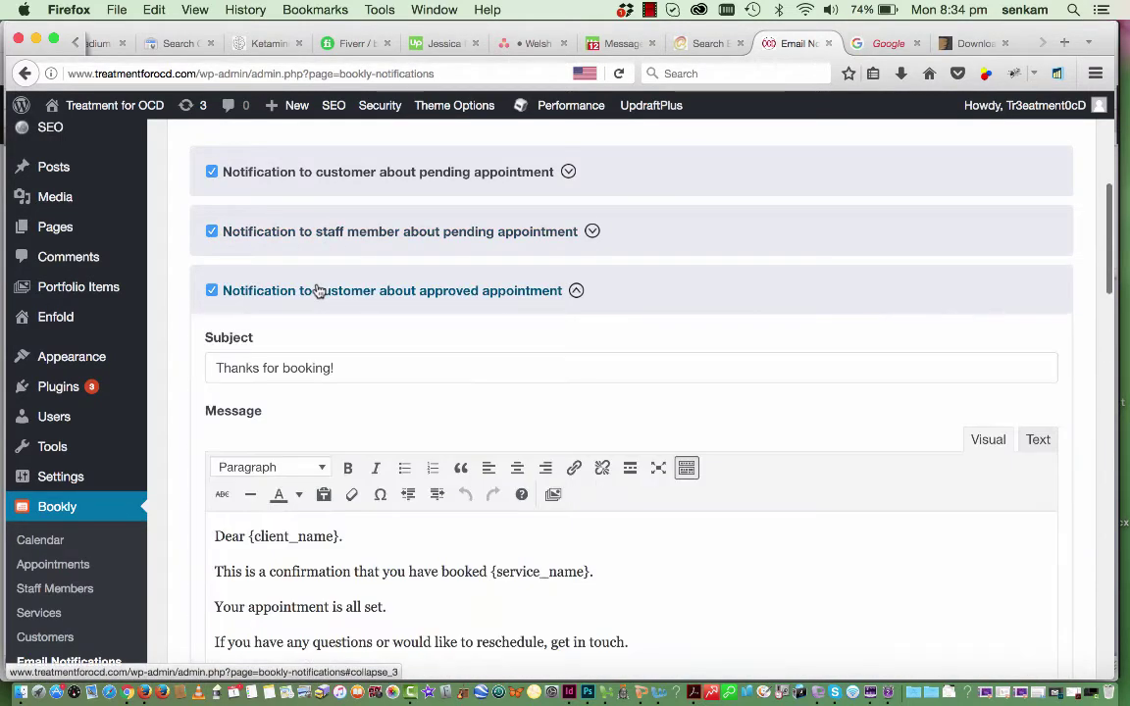
Review the approved-appointment customer notification's subject and message template, along with the sender settings above it.
scroll(305, 484, down, 2)
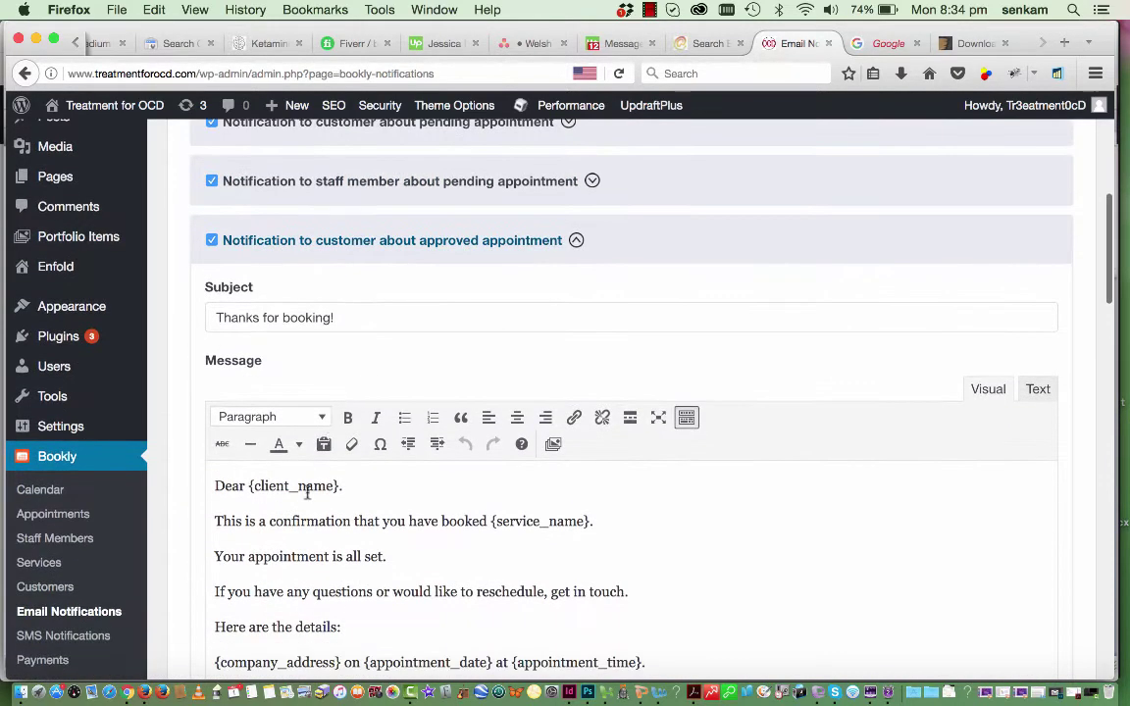
scroll(403, 555, down, 4)
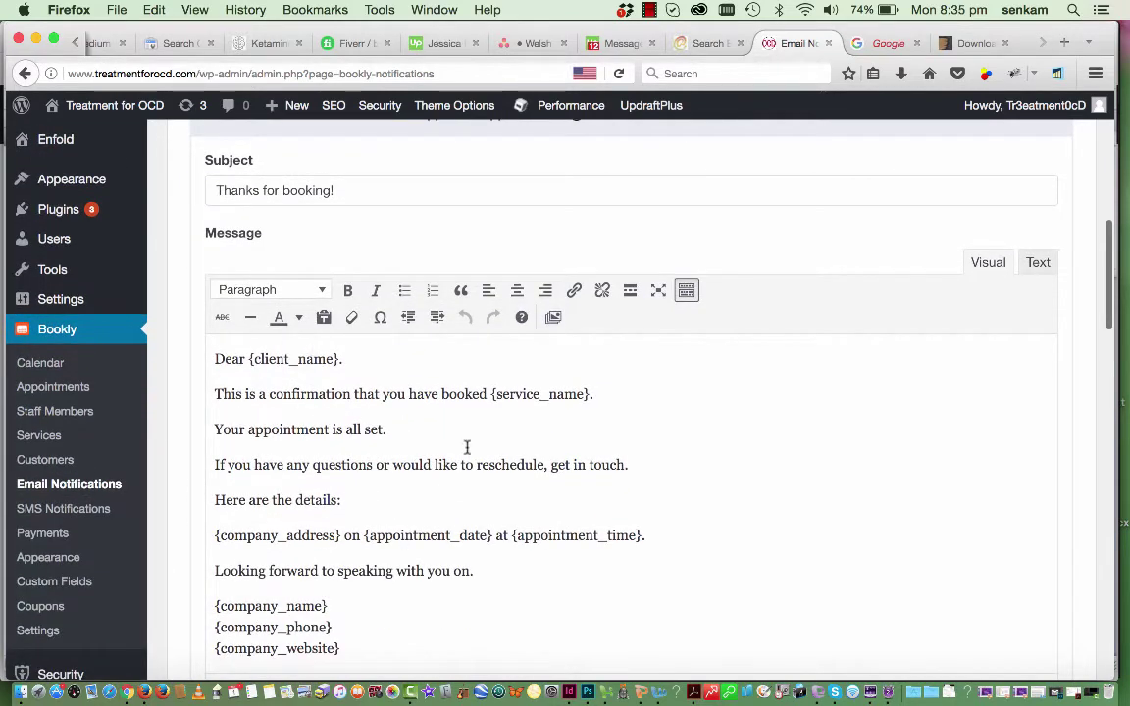
scroll(428, 353, up, 6)
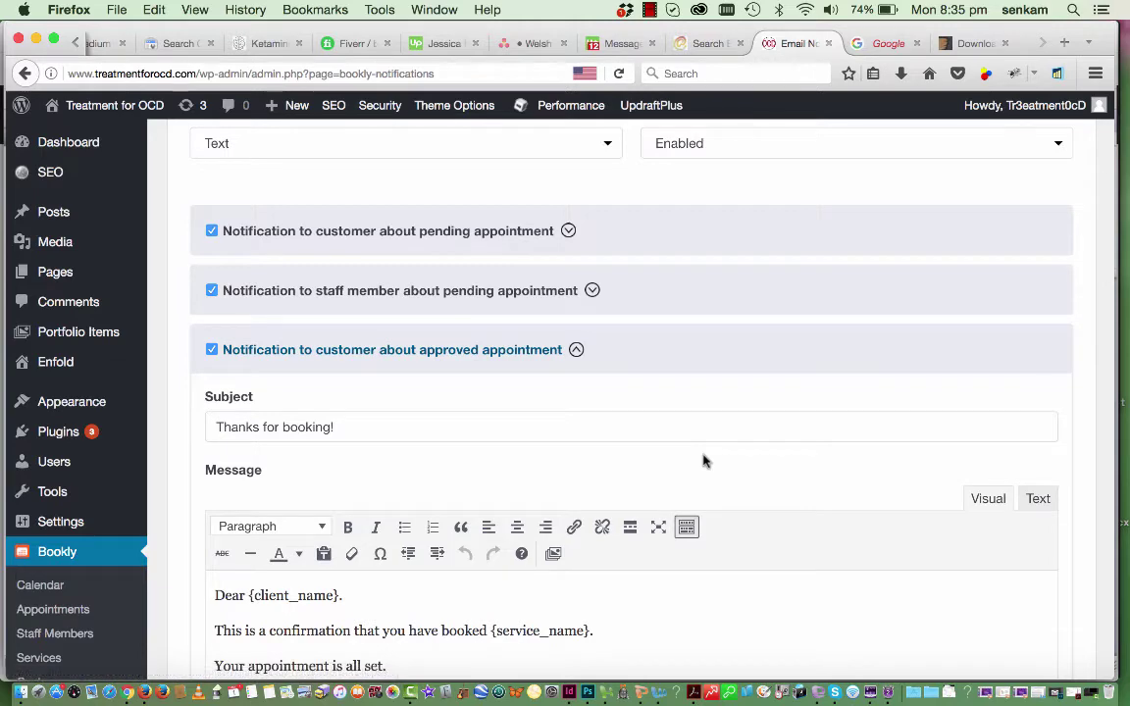
scroll(703, 459, up, 2)
scroll(703, 459, up, 2)
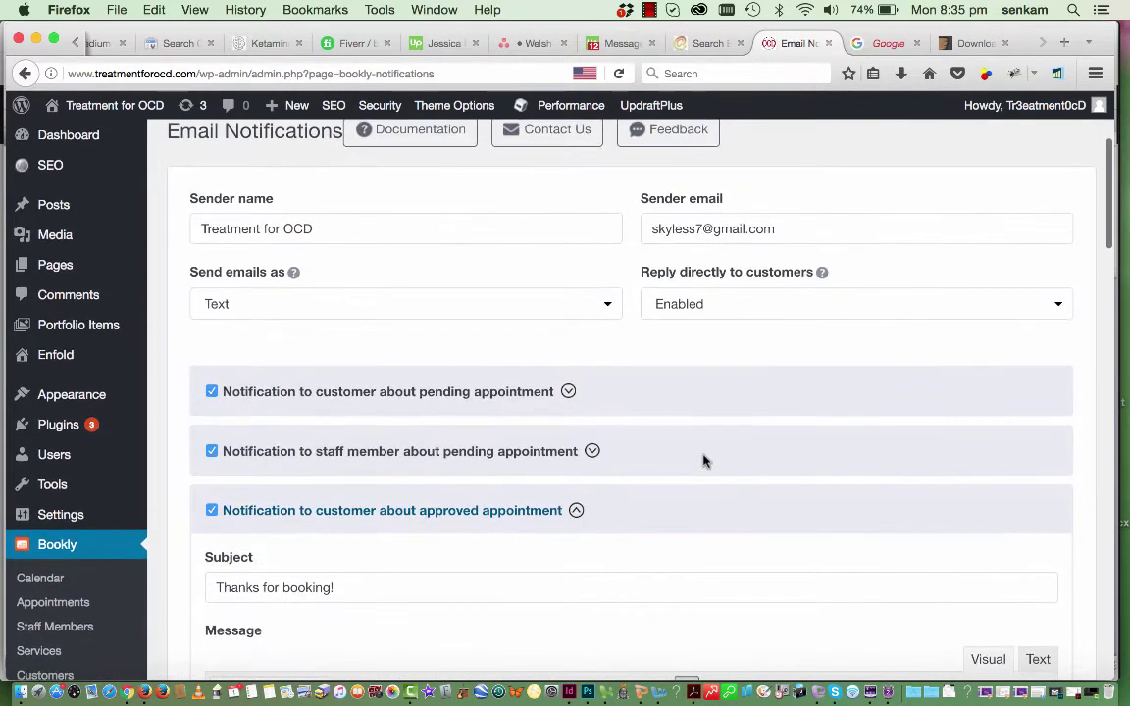
scroll(202, 565, down, 4)
scroll(202, 565, down, 3)
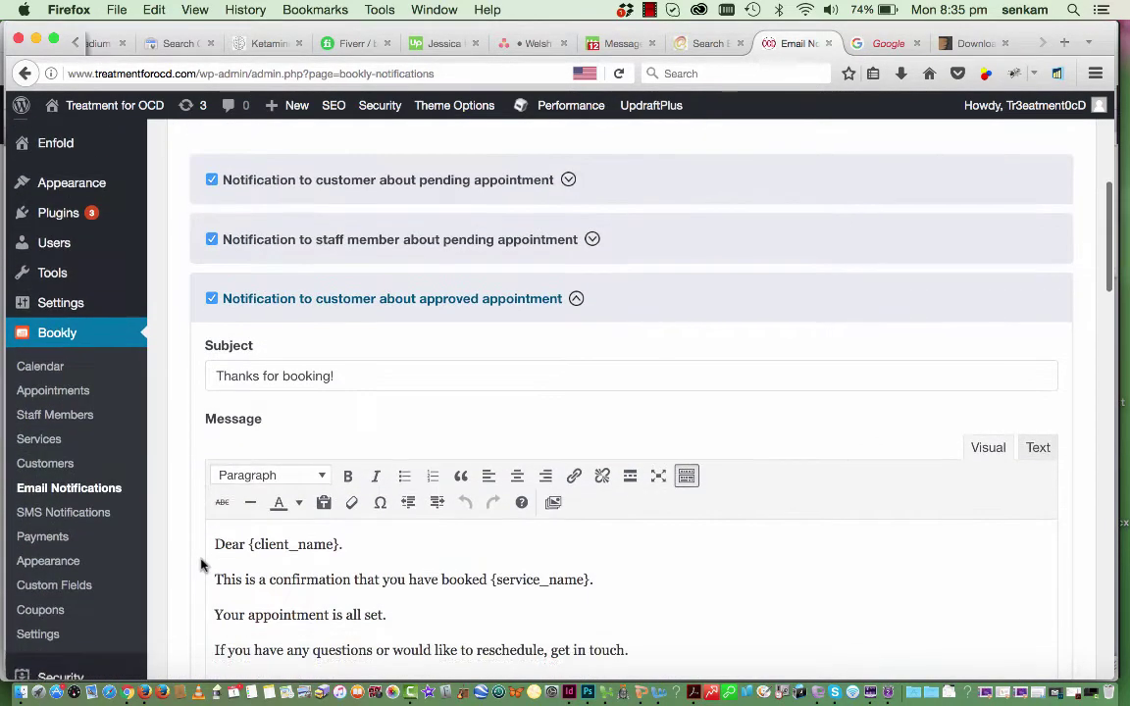
Open Bookly's SMS Notifications page and review the service introduction and its login and registration form.
click(84, 455)
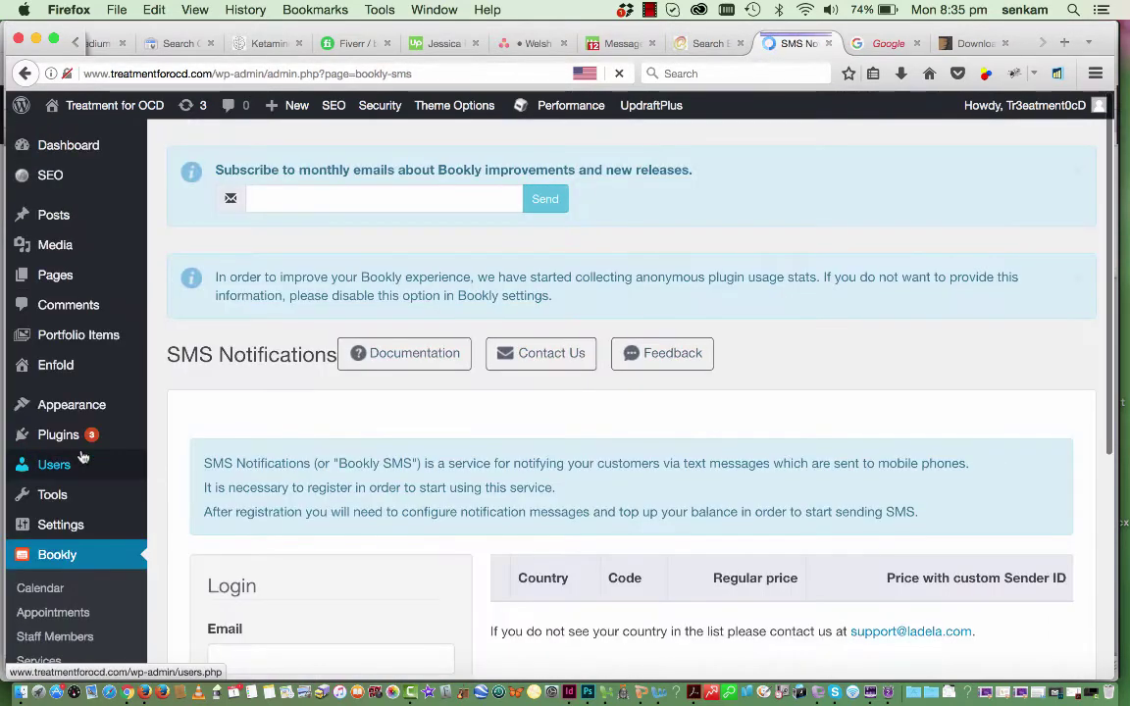
scroll(365, 536, down, 4)
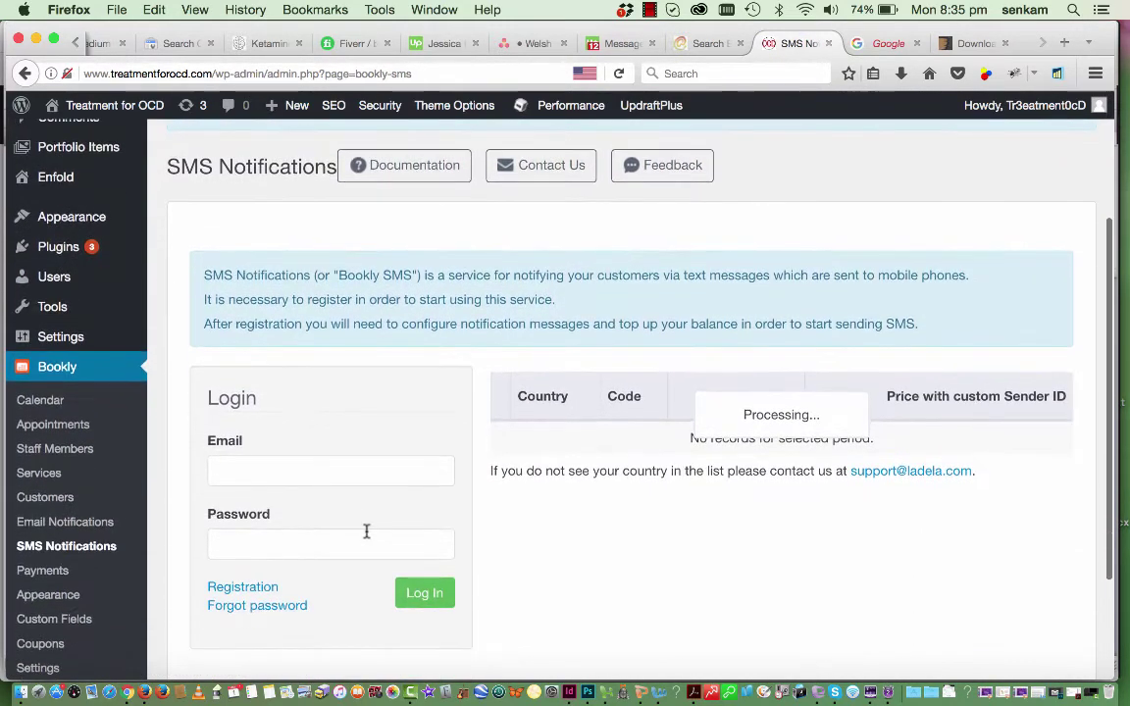
scroll(530, 533, down, 2)
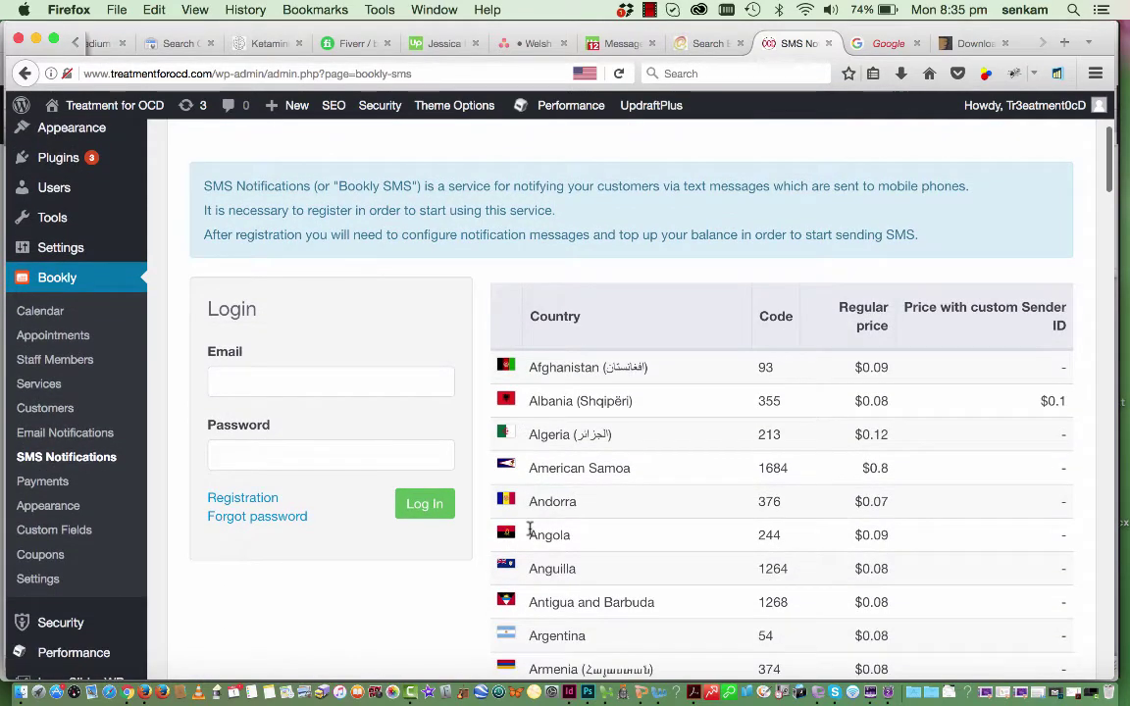
scroll(530, 530, up, 3)
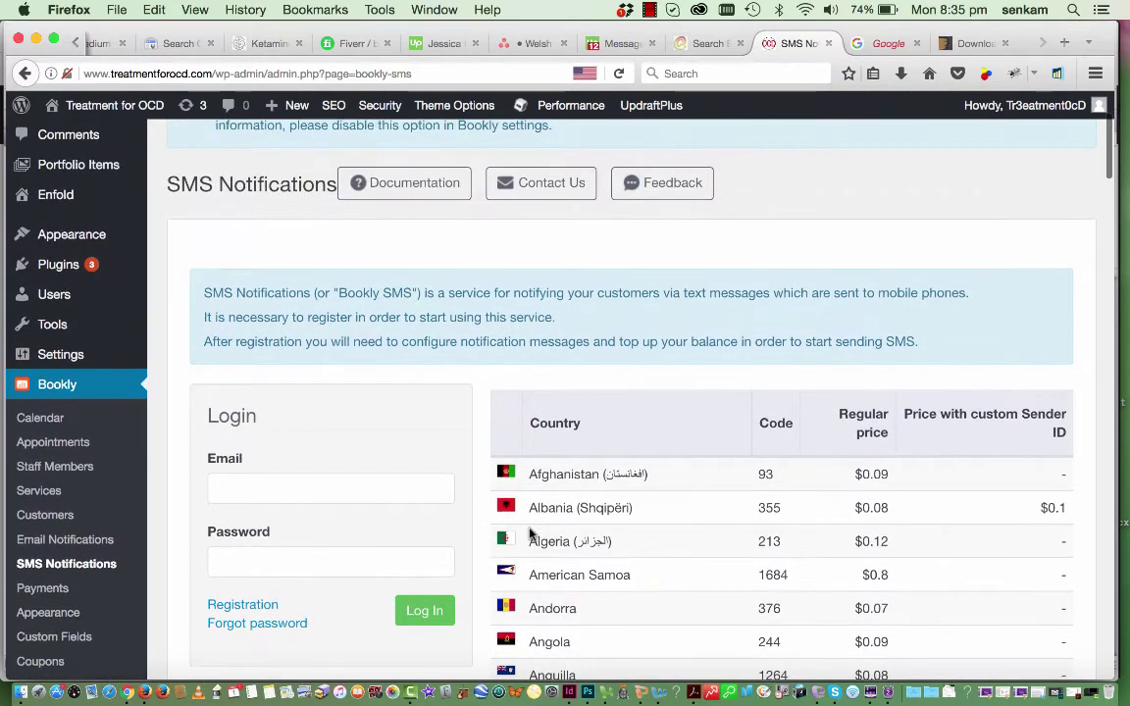
scroll(530, 530, down, 1)
scroll(530, 529, down, 2)
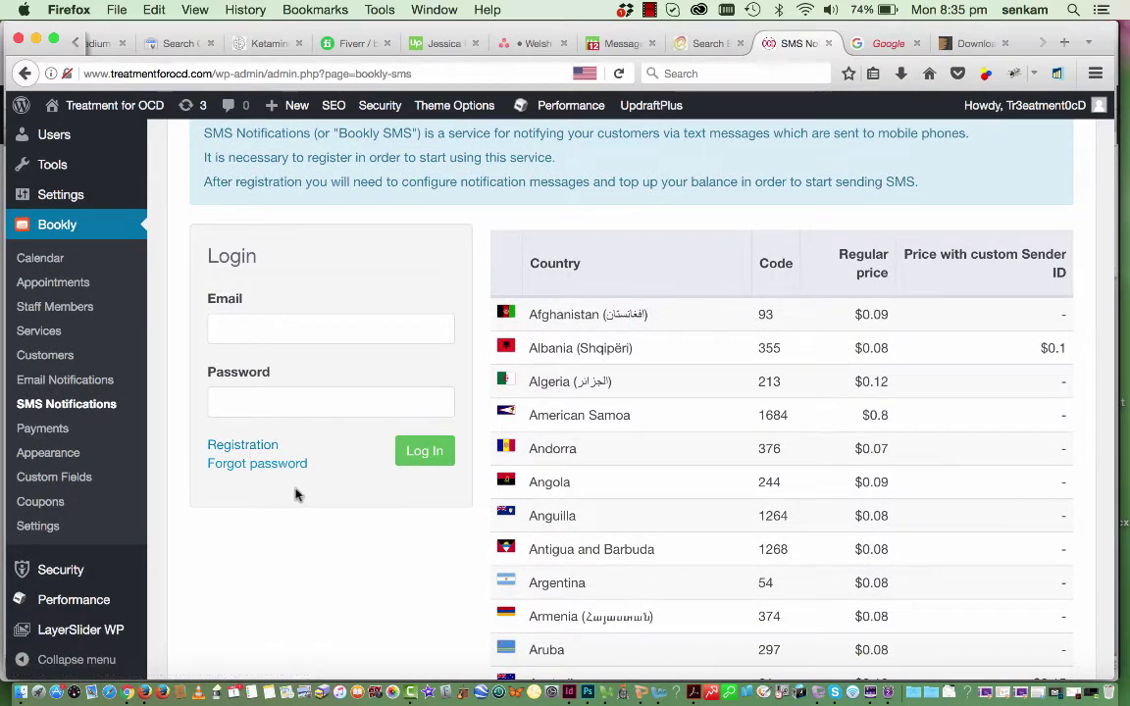
scroll(297, 494, up, 1)
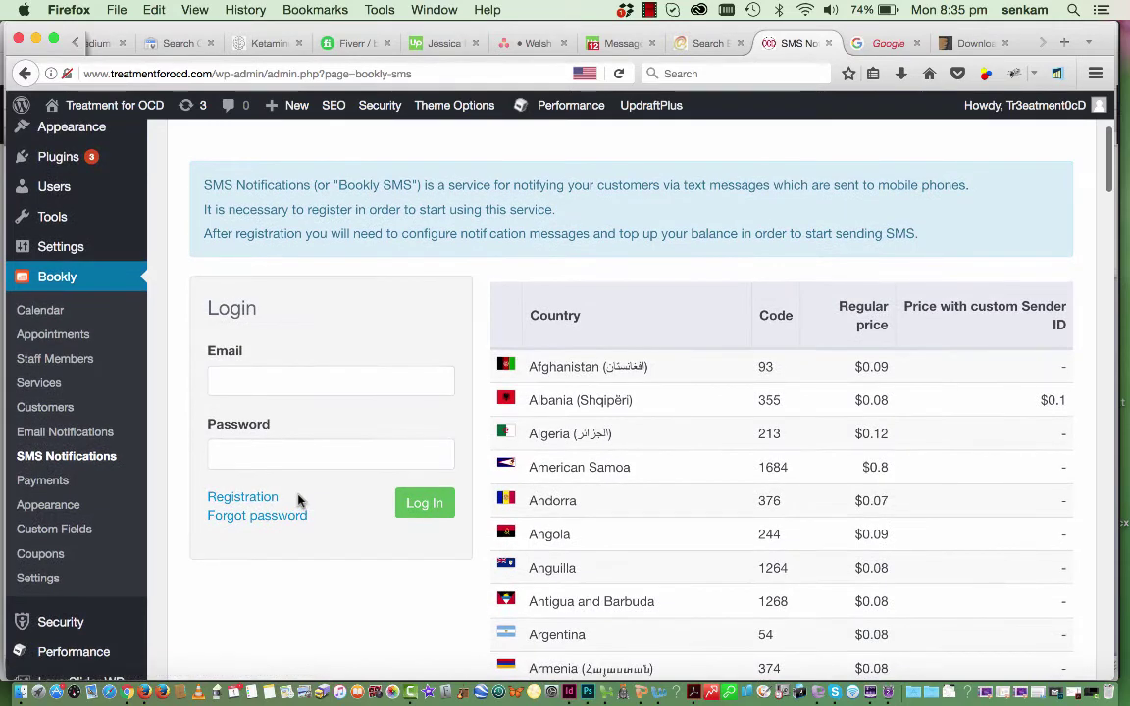
Examine the per-country SMS price list, comparing the regular and custom sender ID prices.
scroll(299, 500, down, 2)
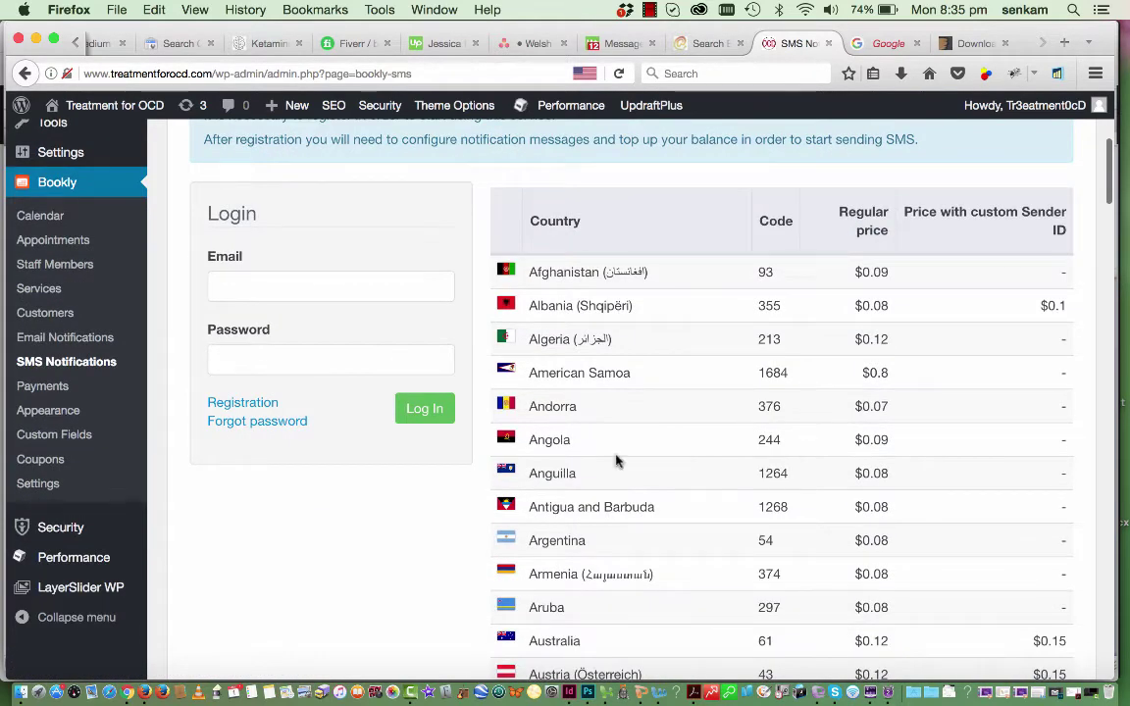
scroll(857, 603, down, 6)
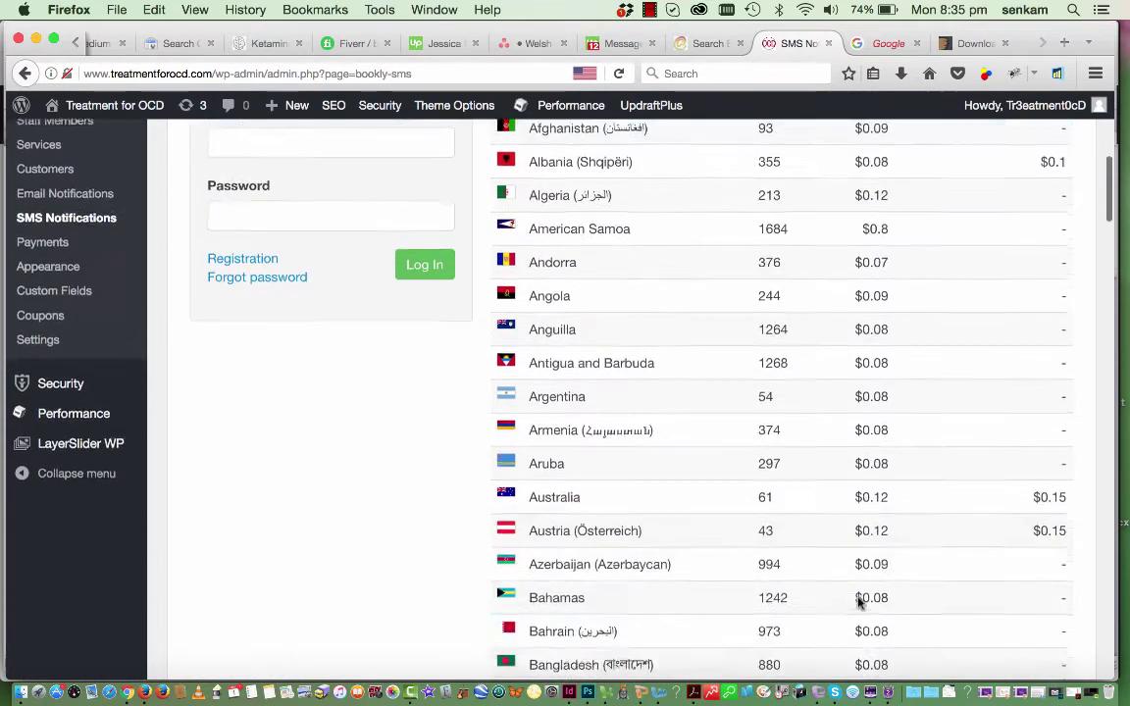
scroll(857, 600, down, 10)
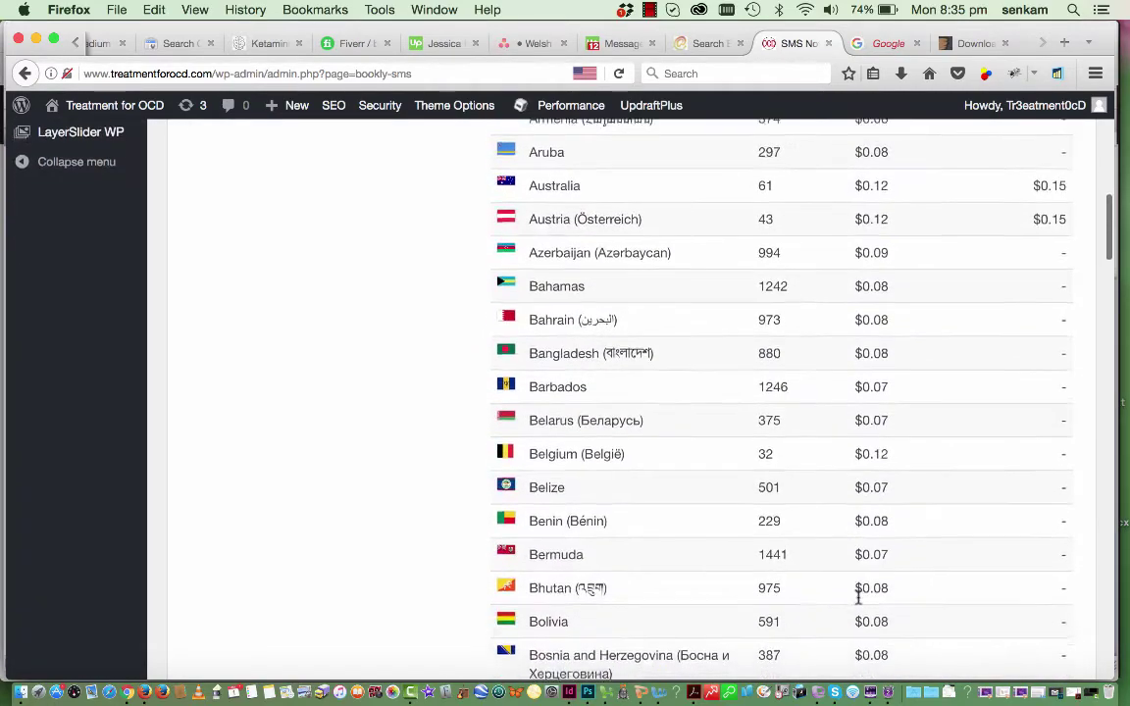
scroll(857, 596, down, 15)
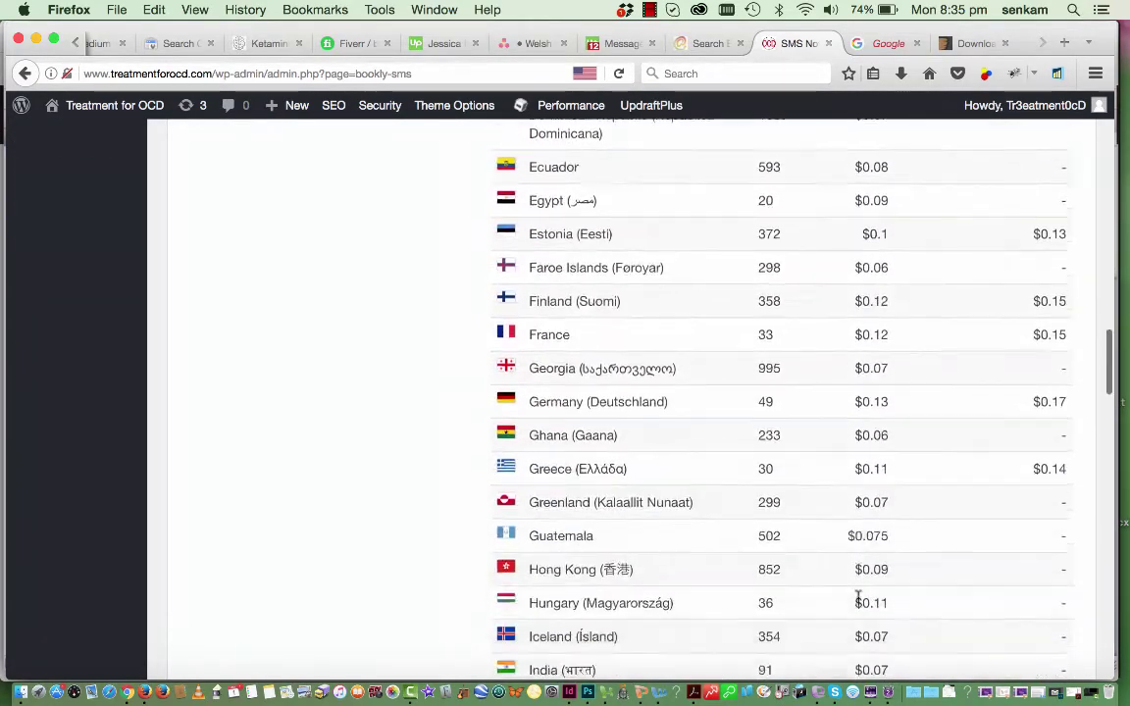
scroll(856, 618, down, 1)
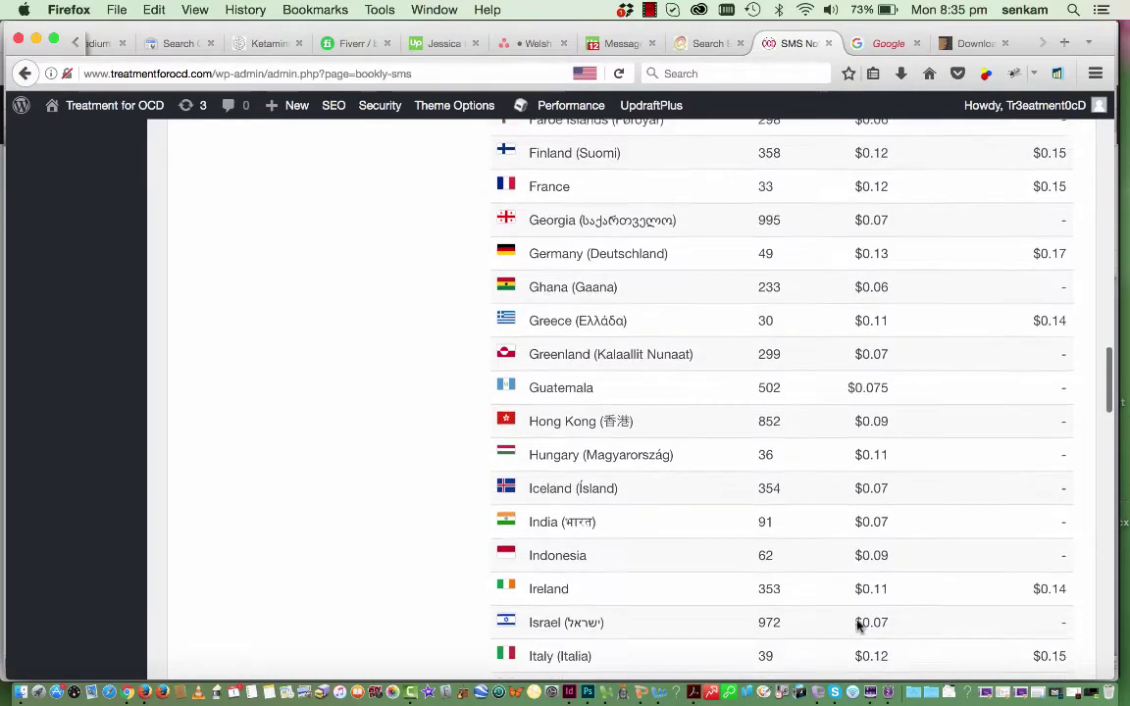
scroll(857, 621, up, 20)
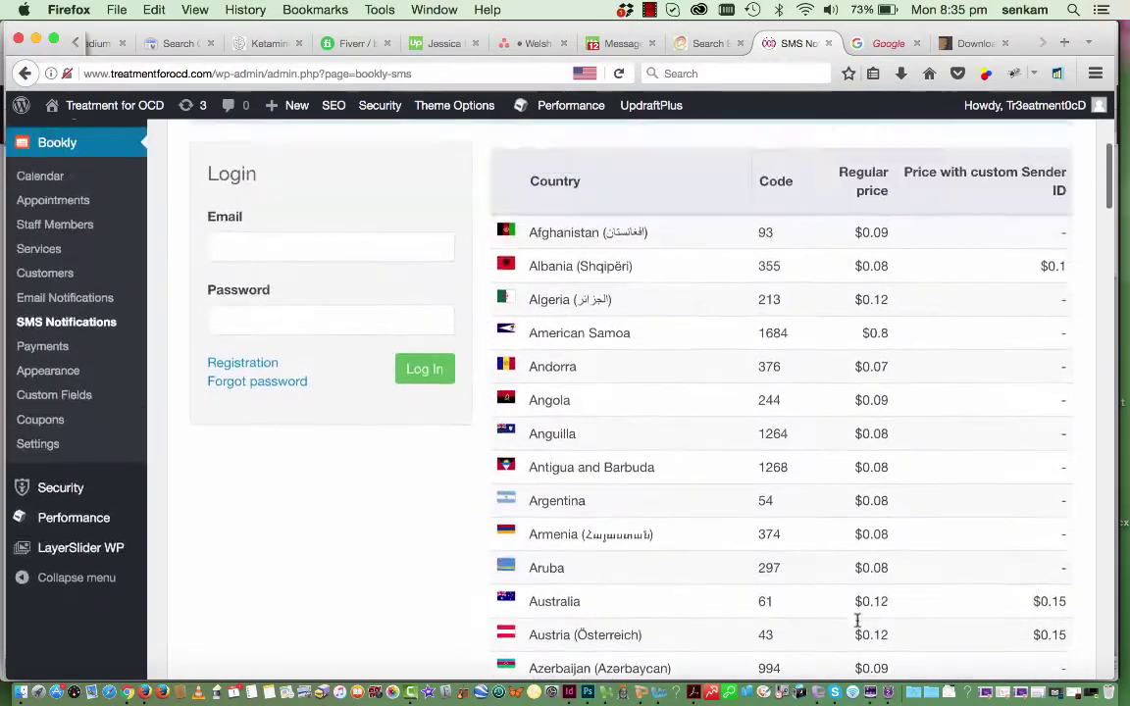
scroll(857, 620, down, 2)
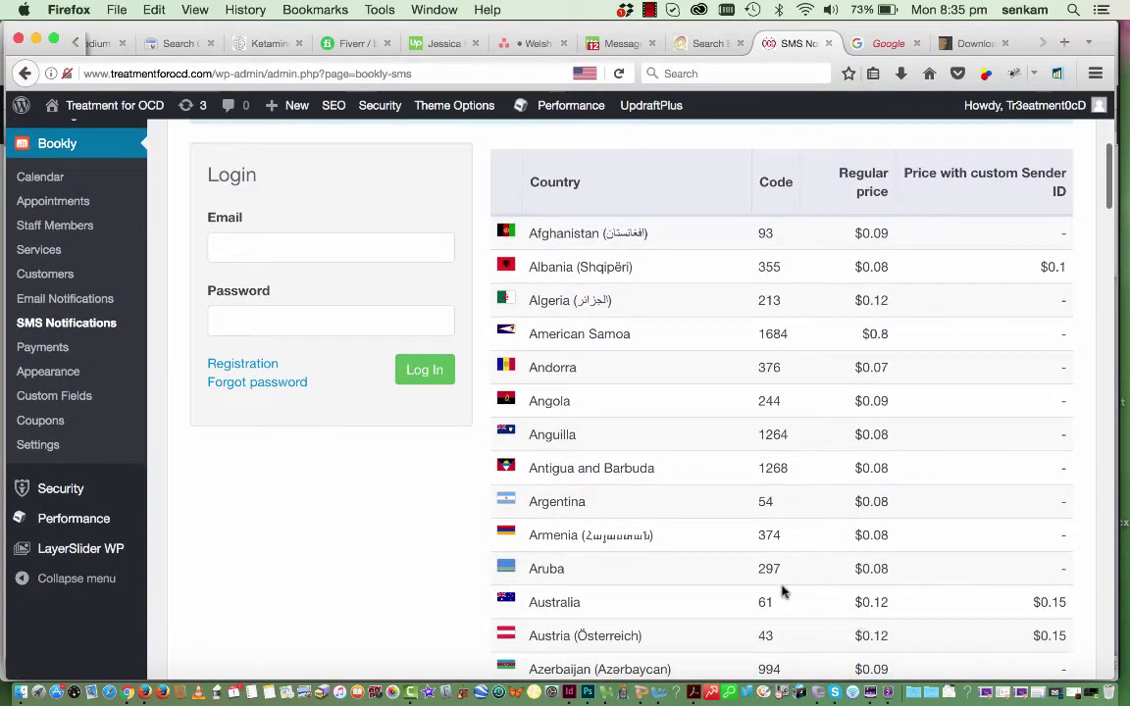
Open Bookly's Payments page and look through the payment records for April 1 to May 1, 2017.
click(59, 355)
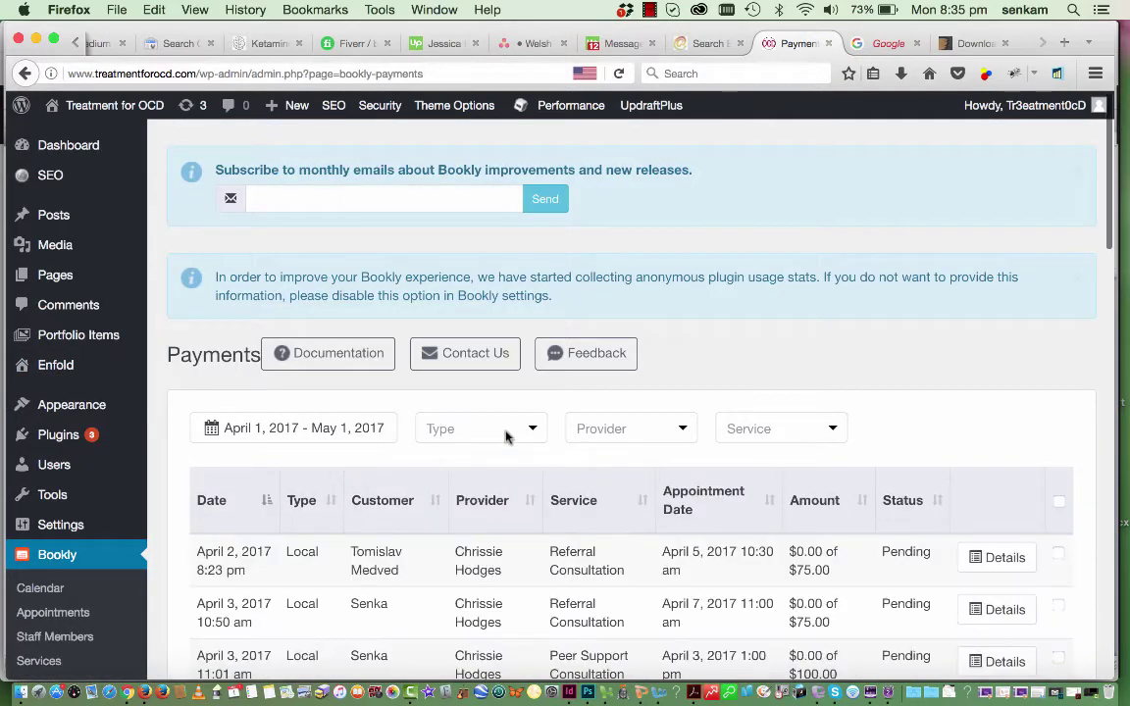
scroll(507, 436, down, 1)
scroll(507, 436, down, 3)
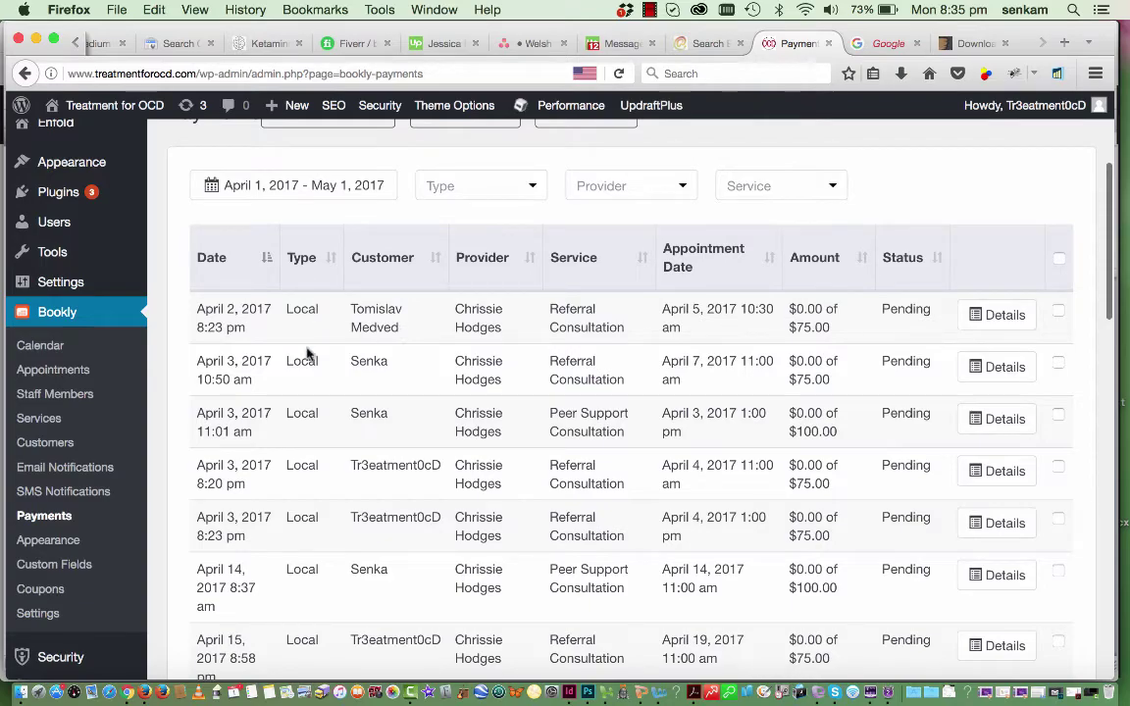
scroll(317, 408, down, 15)
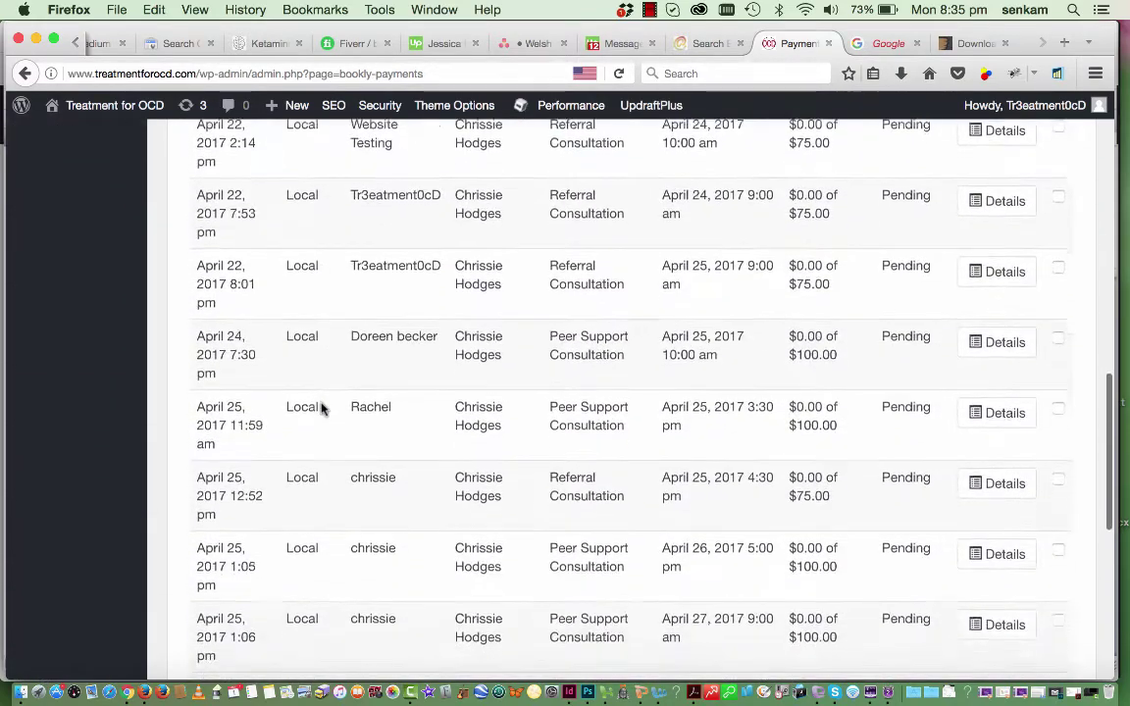
scroll(320, 409, down, 5)
scroll(320, 409, up, 20)
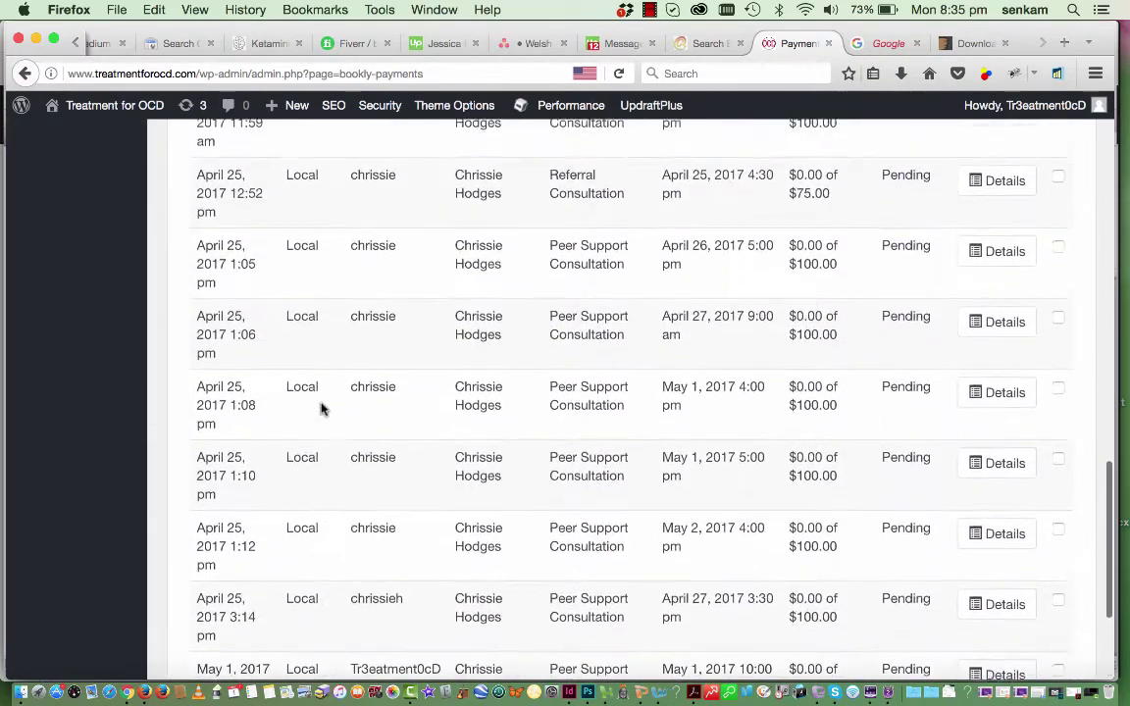
scroll(321, 409, up, 3)
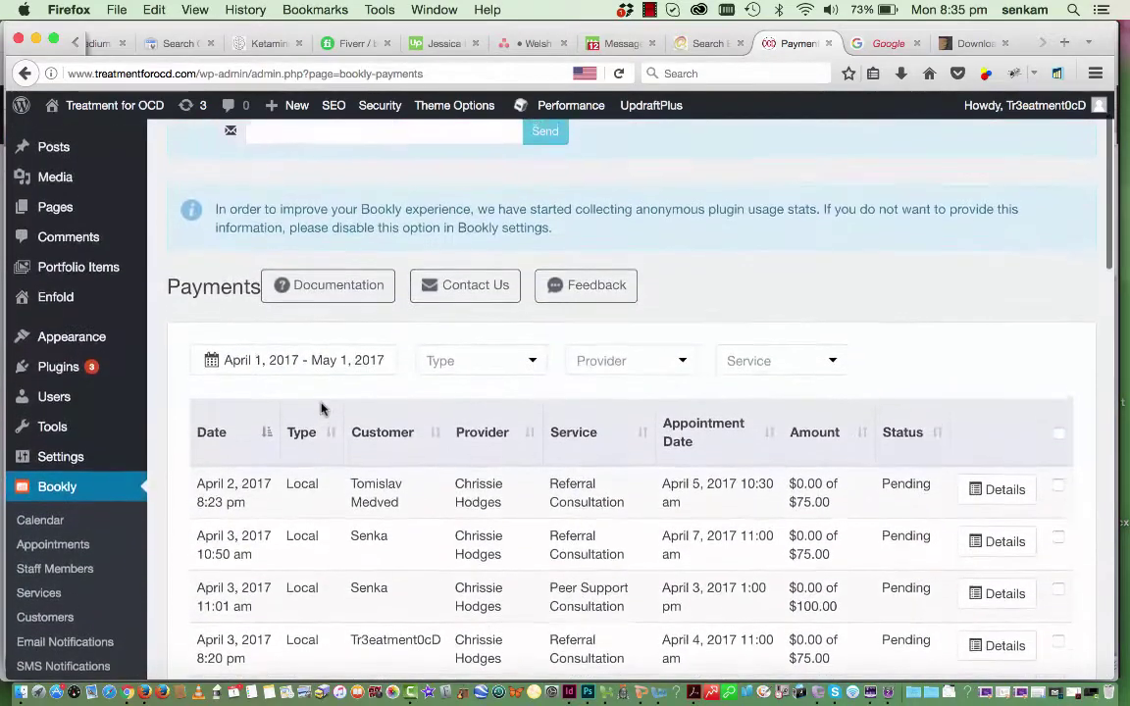
scroll(321, 408, up, 2)
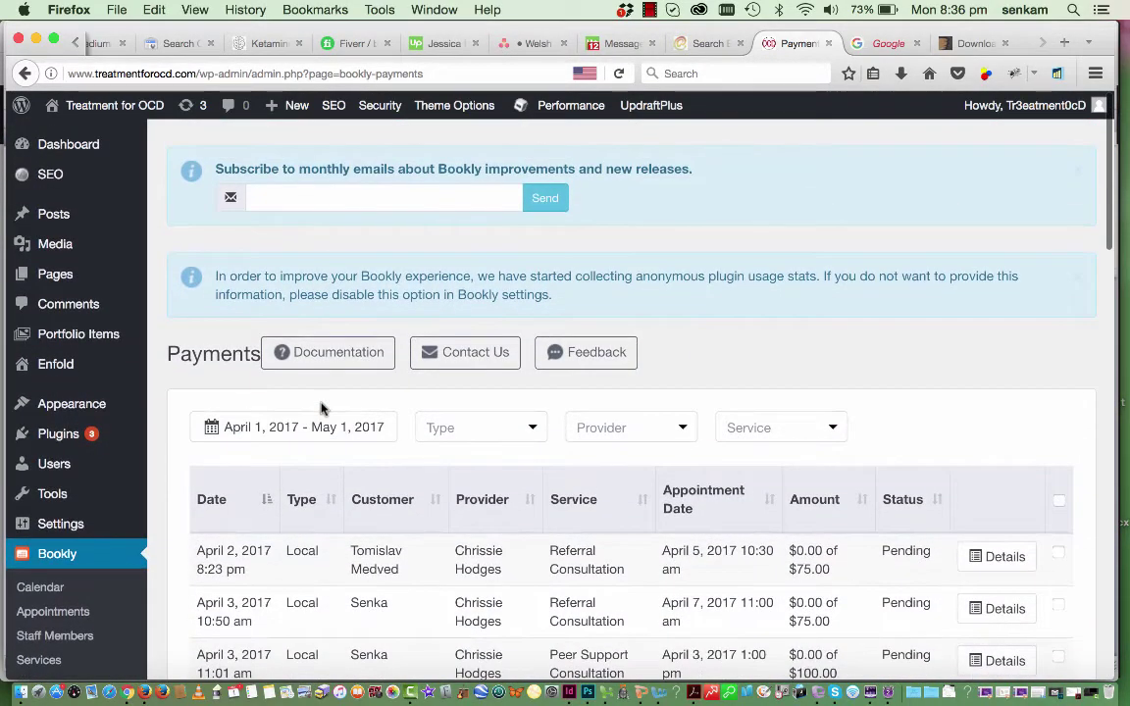
scroll(321, 409, down, 2)
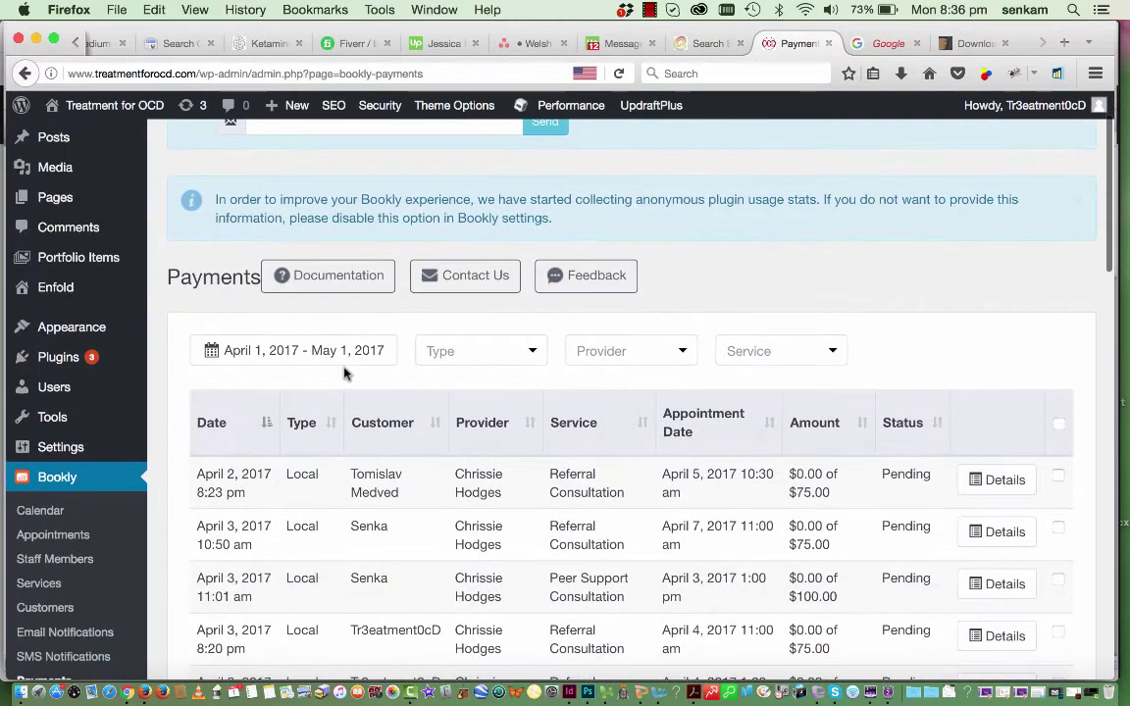
Check the payment type, provider and service filter choices without applying any of them.
click(517, 352)
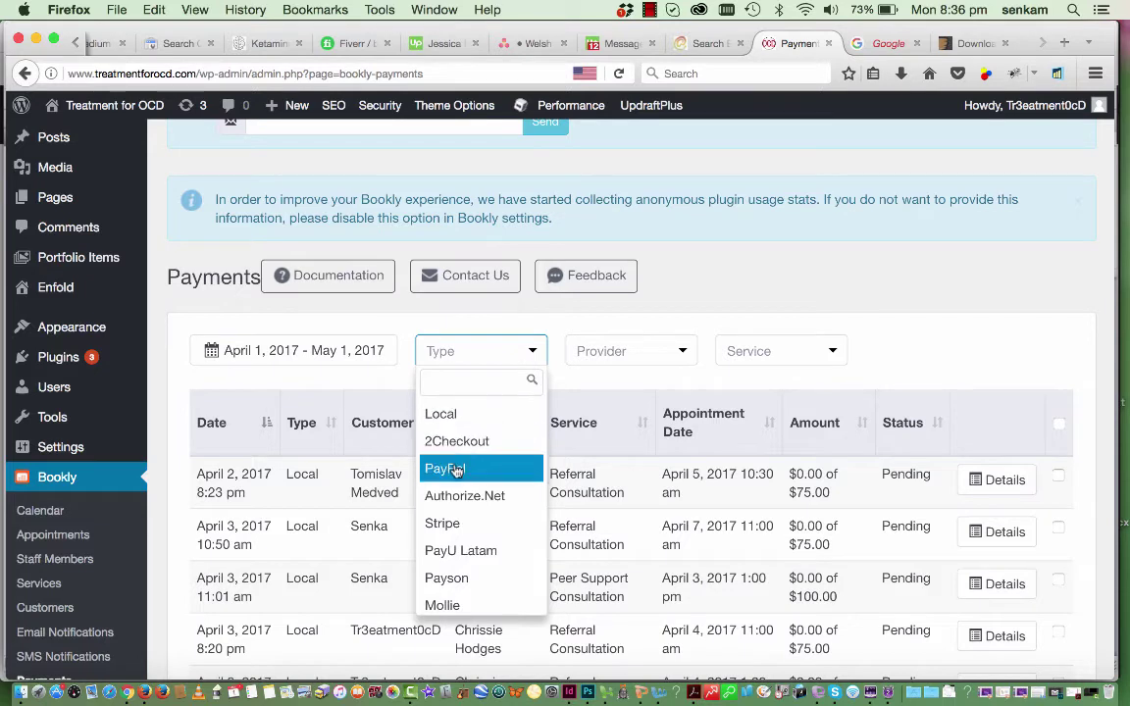
click(484, 352)
click(621, 353)
click(620, 353)
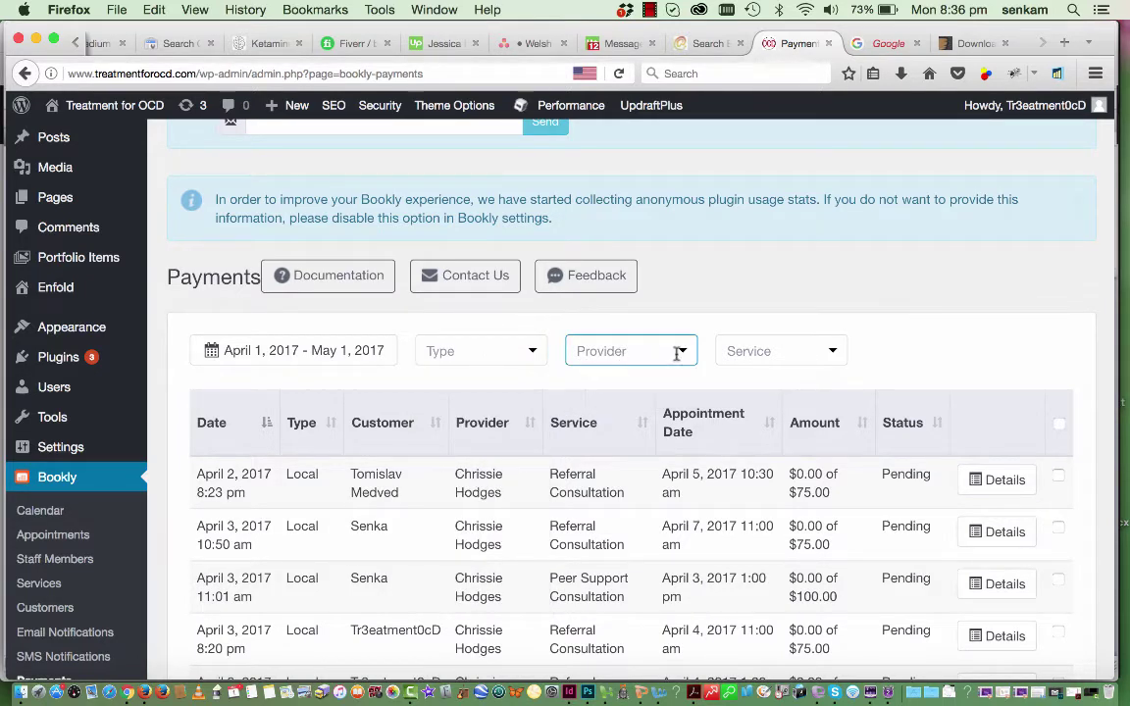
click(749, 350)
click(753, 351)
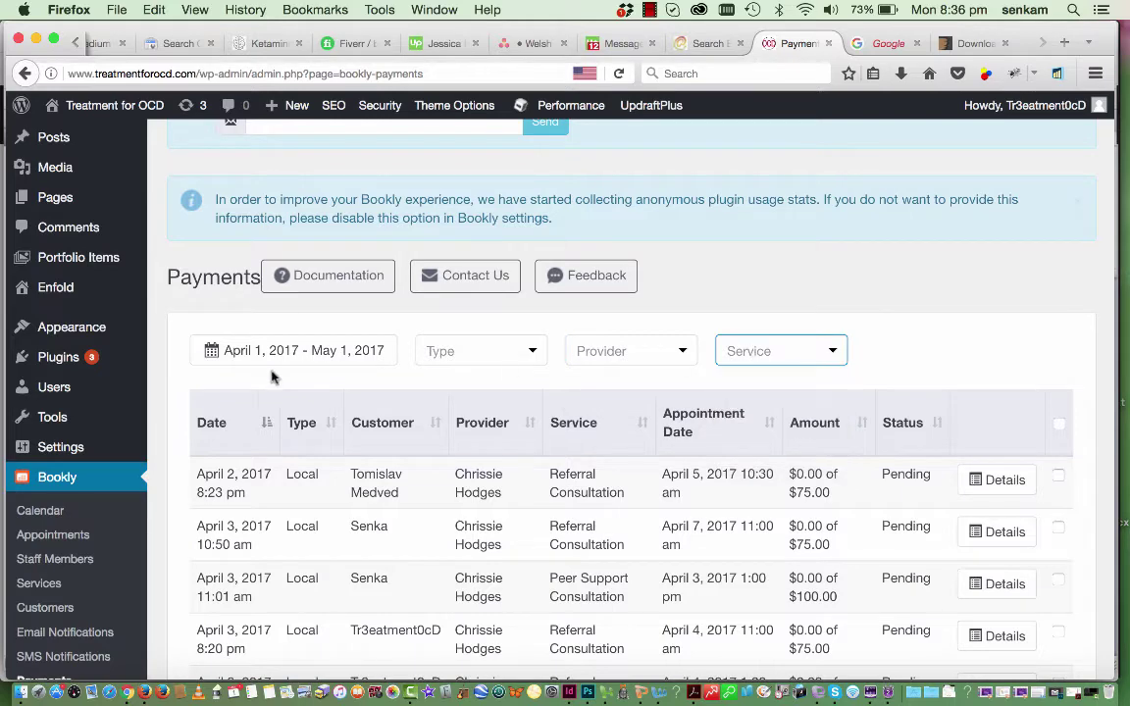
Open Bookly's Appearance page, set the booking form color to red #dd3333, and inspect the Service step preview.
scroll(93, 500, down, 5)
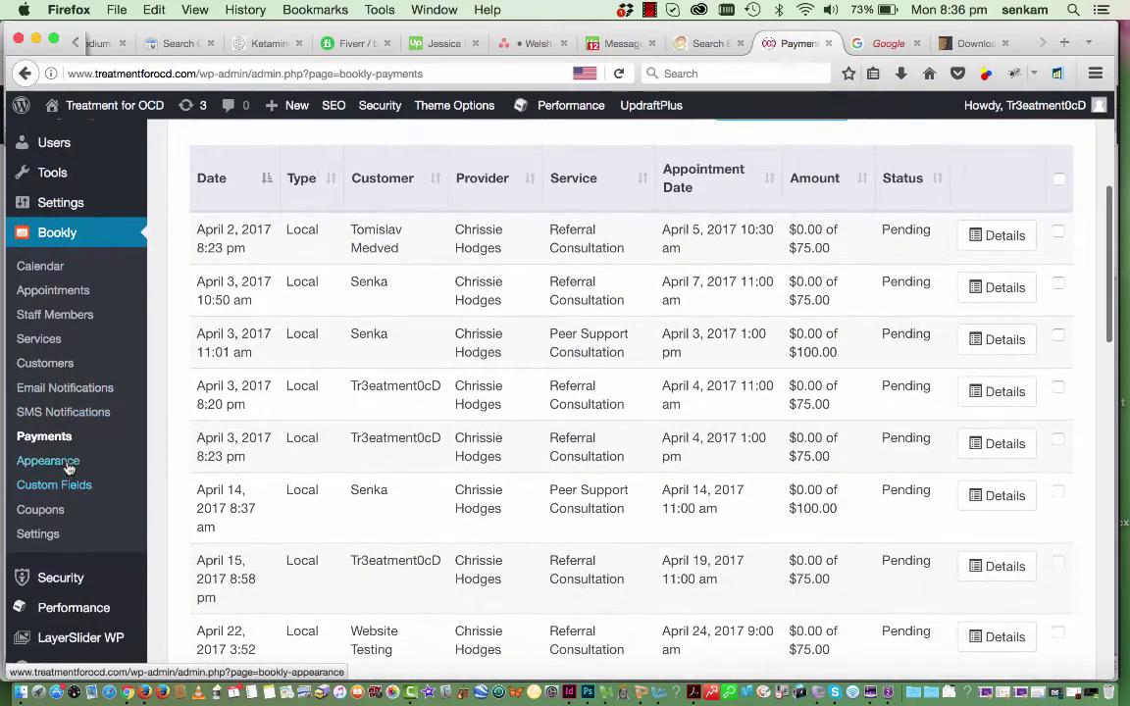
click(67, 463)
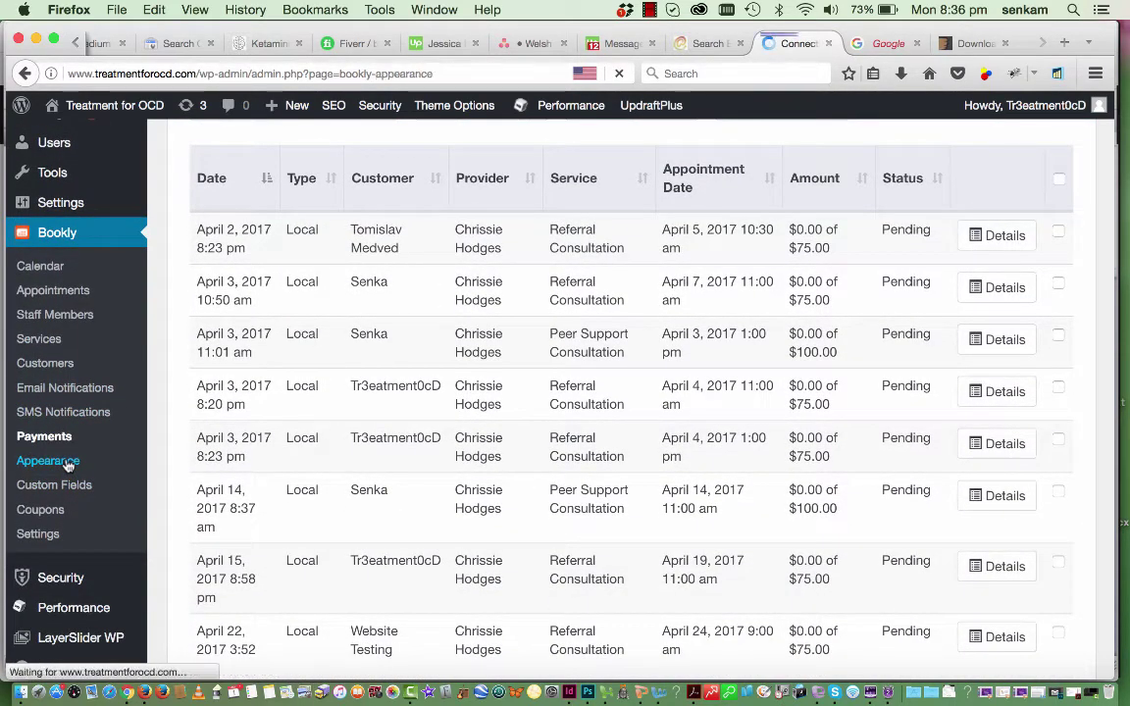
scroll(545, 443, down, 5)
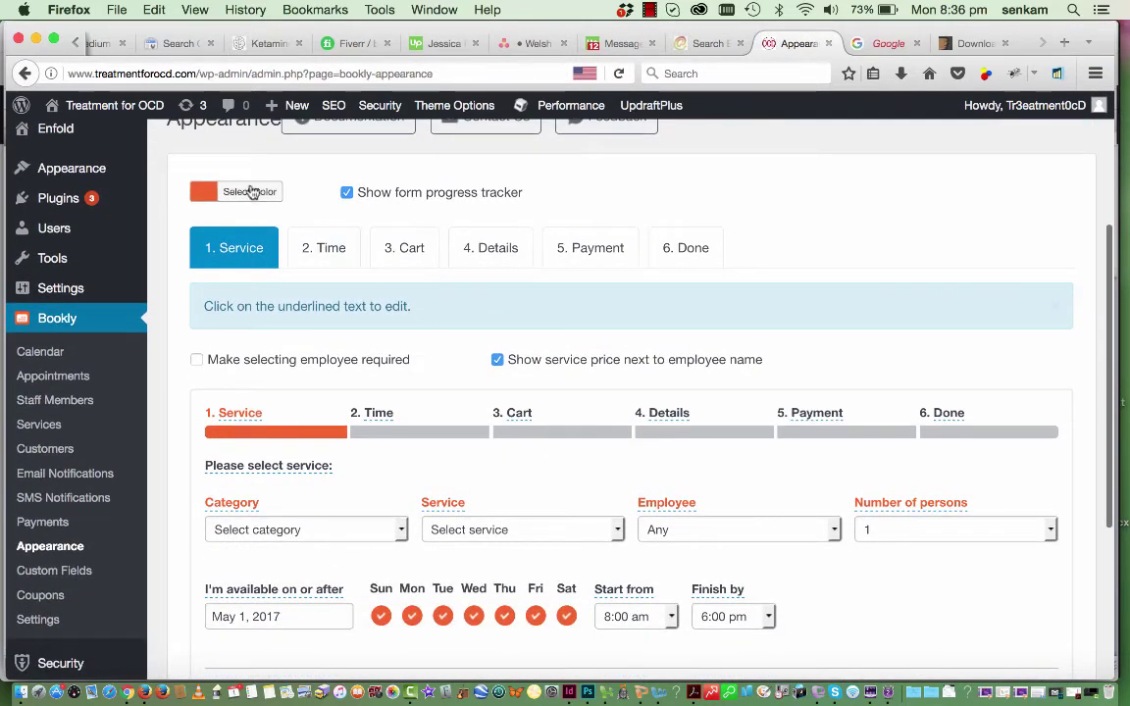
click(250, 192)
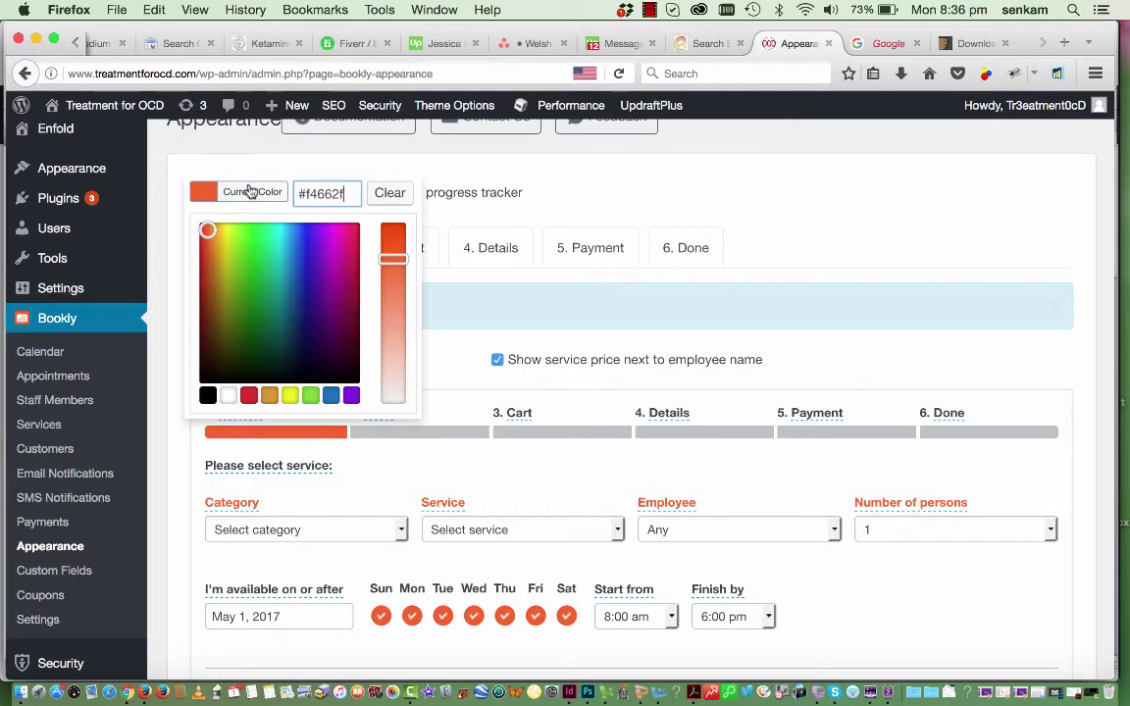
click(248, 394)
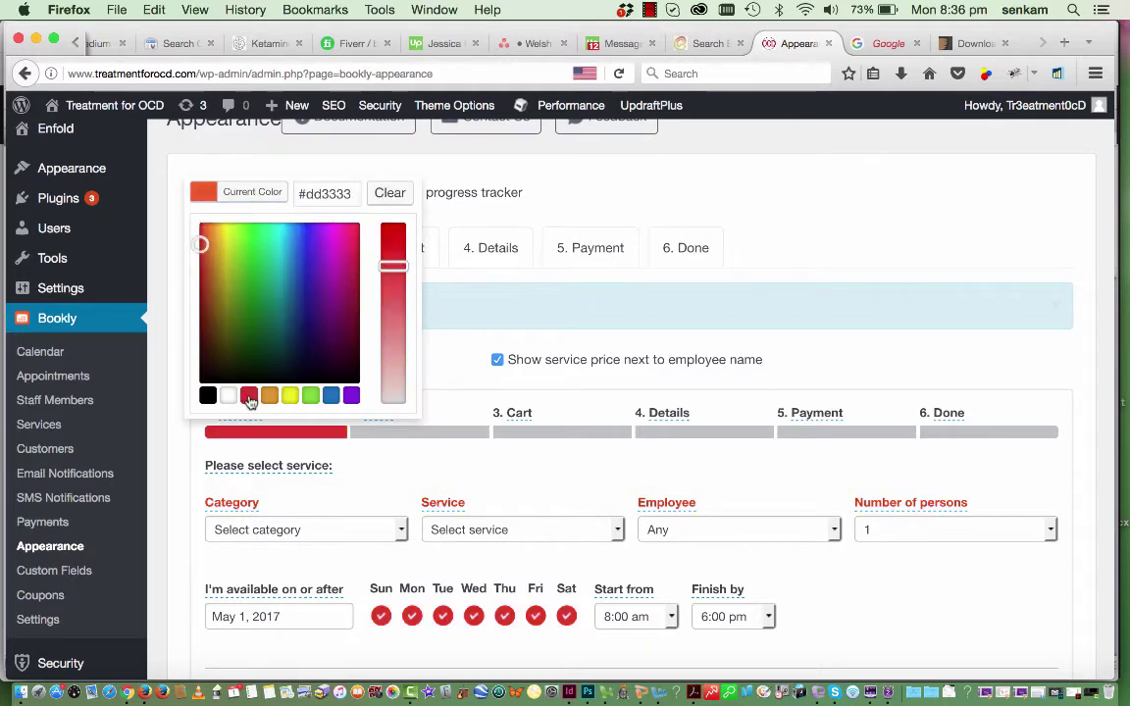
click(692, 196)
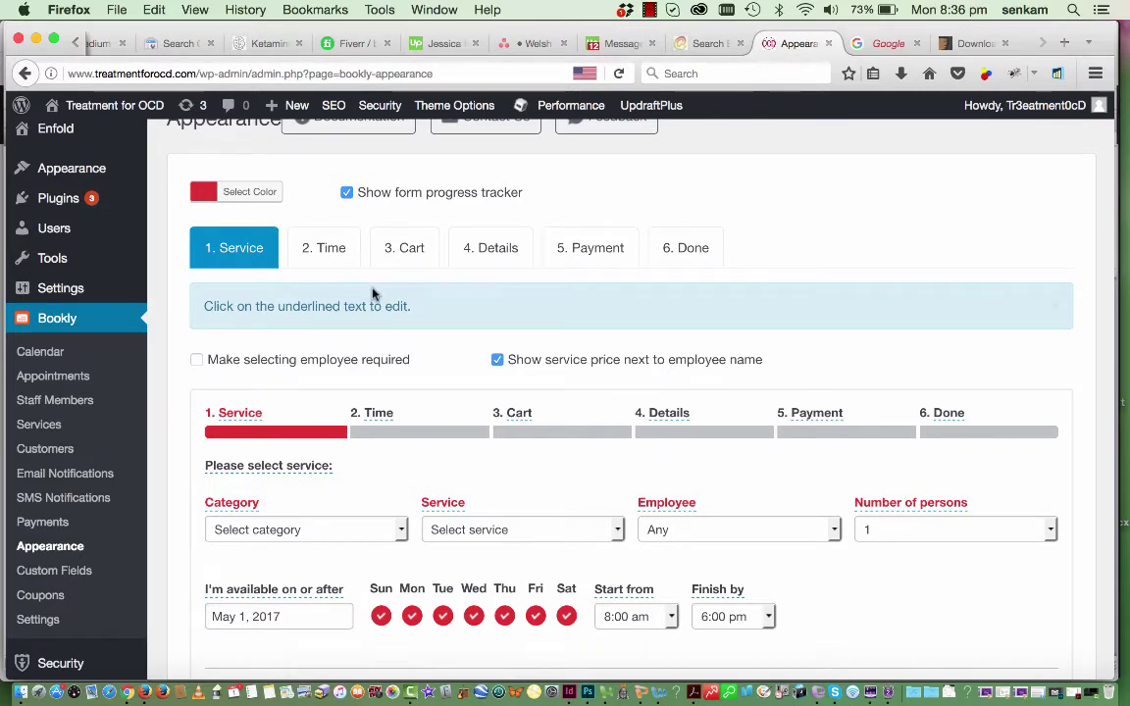
scroll(314, 520, down, 2)
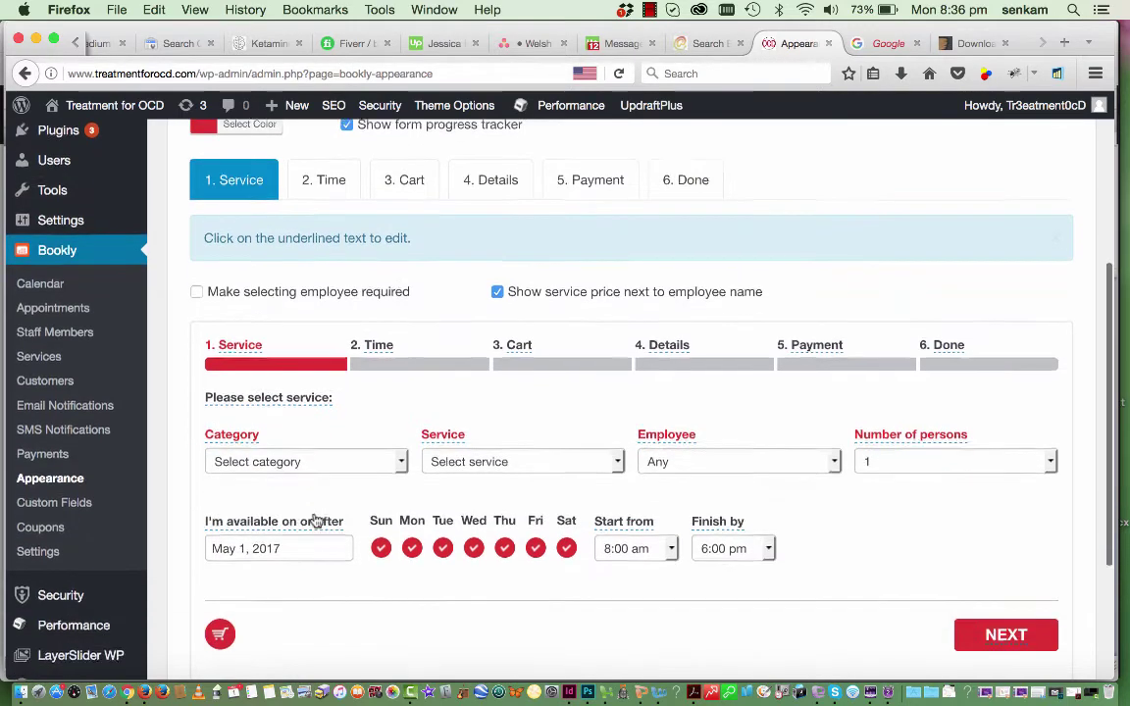
Open the booking form's Time step preview and try the option that shows each day in one column, leaving it off.
click(326, 188)
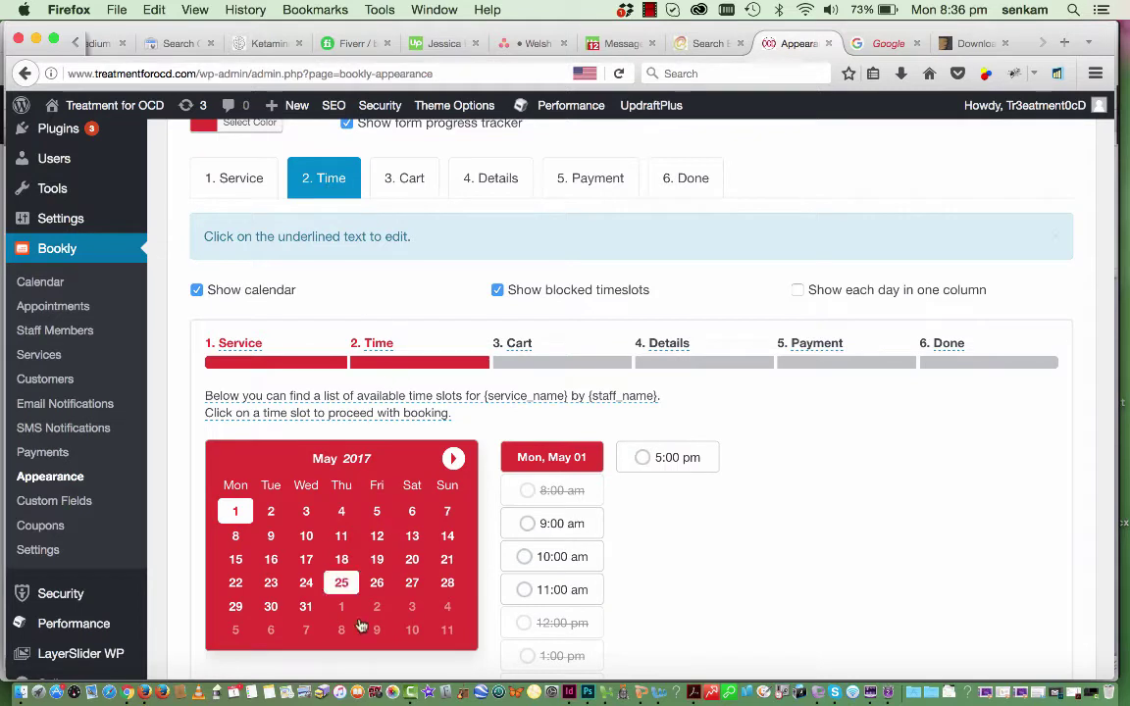
click(798, 298)
click(799, 299)
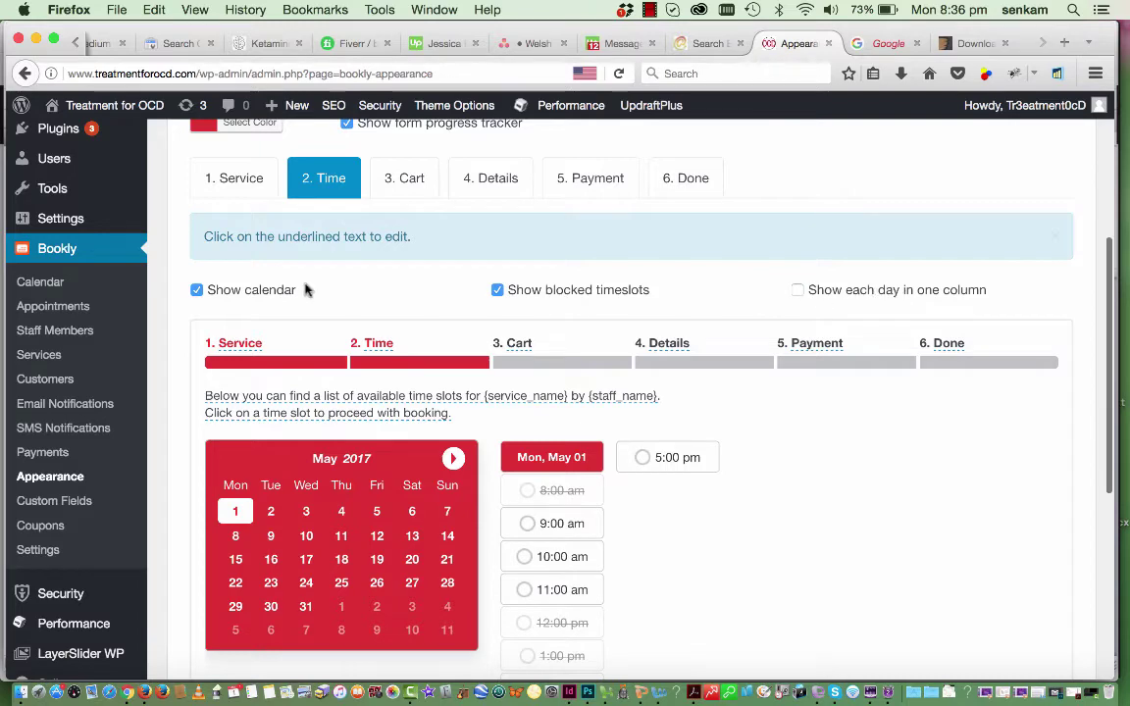
Hide the calendar in the Time step preview to inspect the time slot layout, and turn Show calendar back on.
click(198, 290)
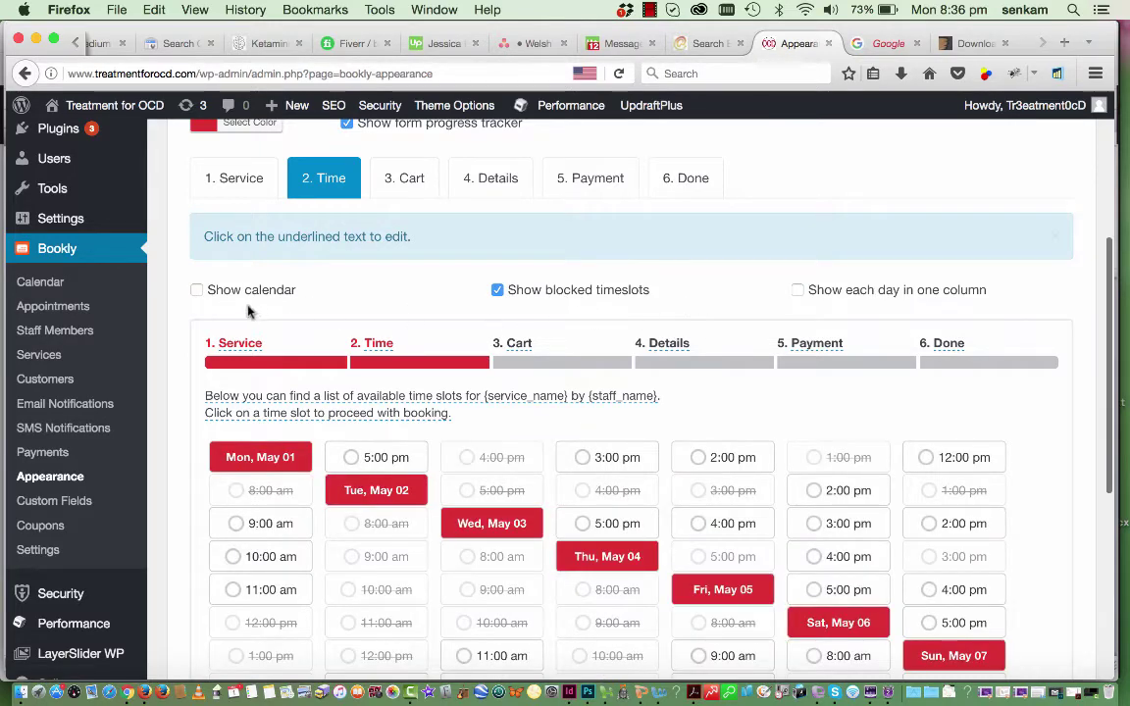
scroll(345, 454, down, 5)
scroll(345, 454, up, 3)
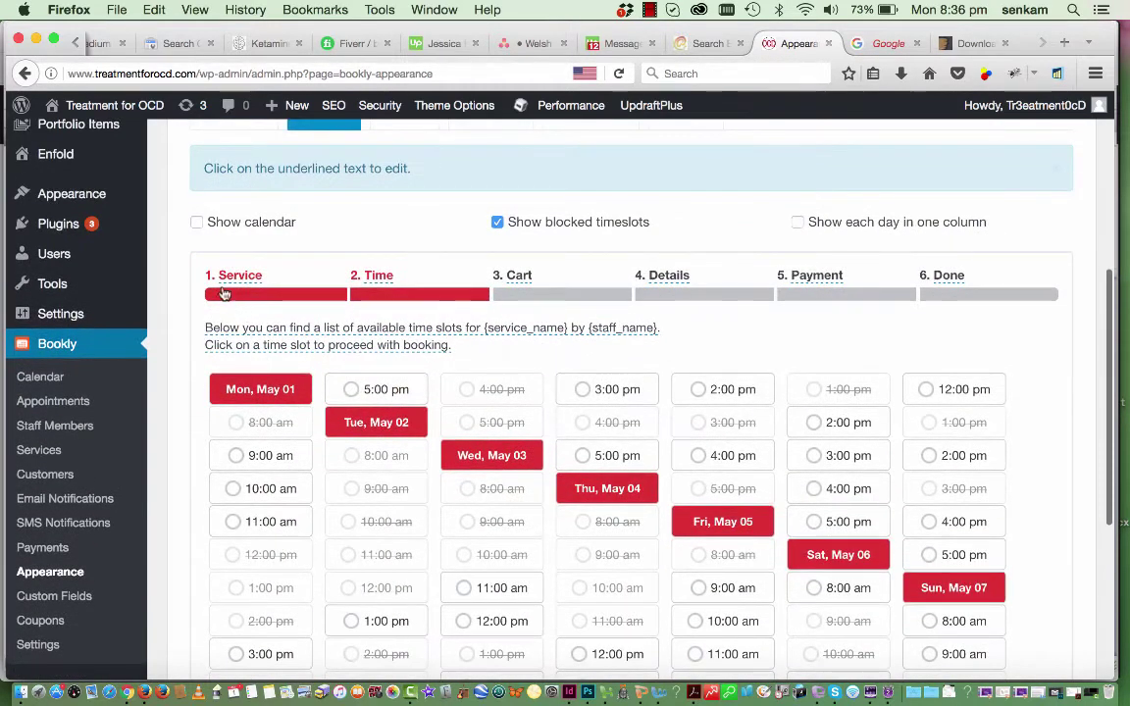
click(199, 222)
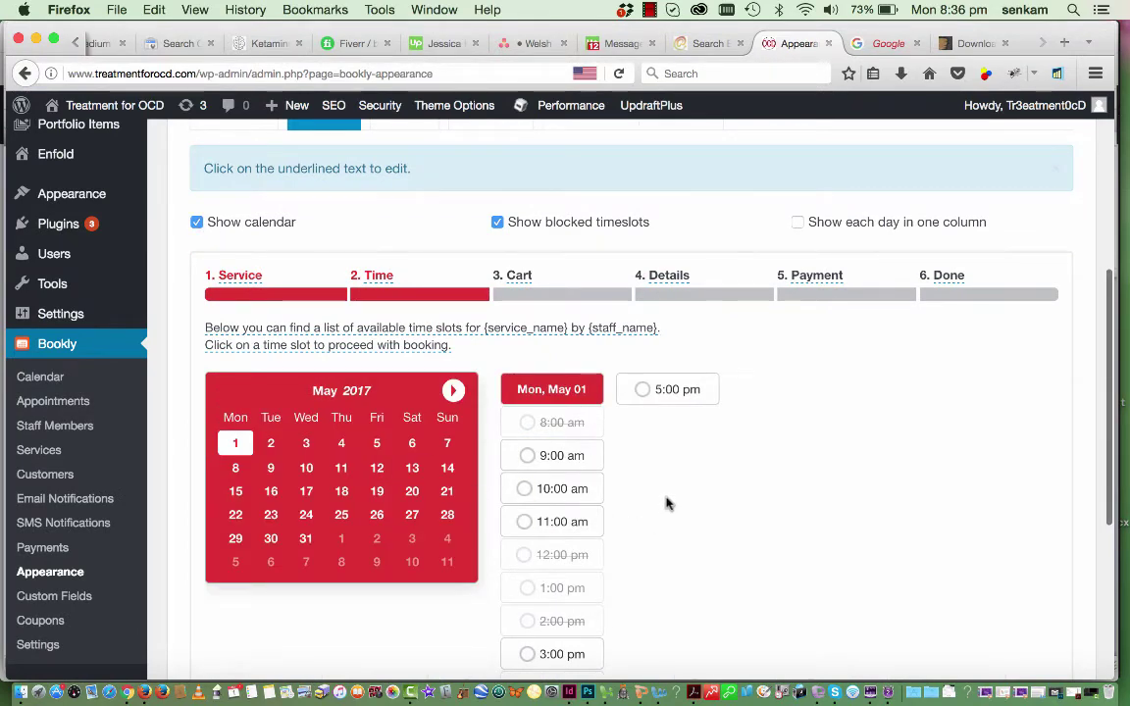
scroll(668, 502, up, 2)
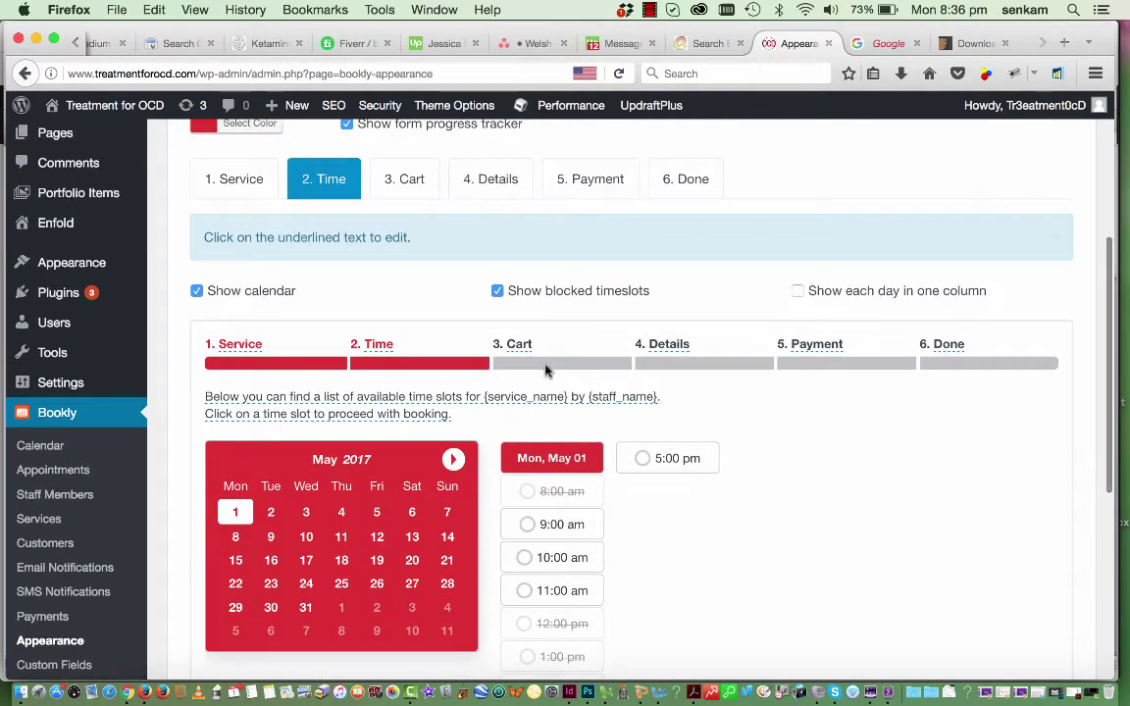
Open the Cart step preview and look over the sample service list, prices and booking controls.
click(402, 178)
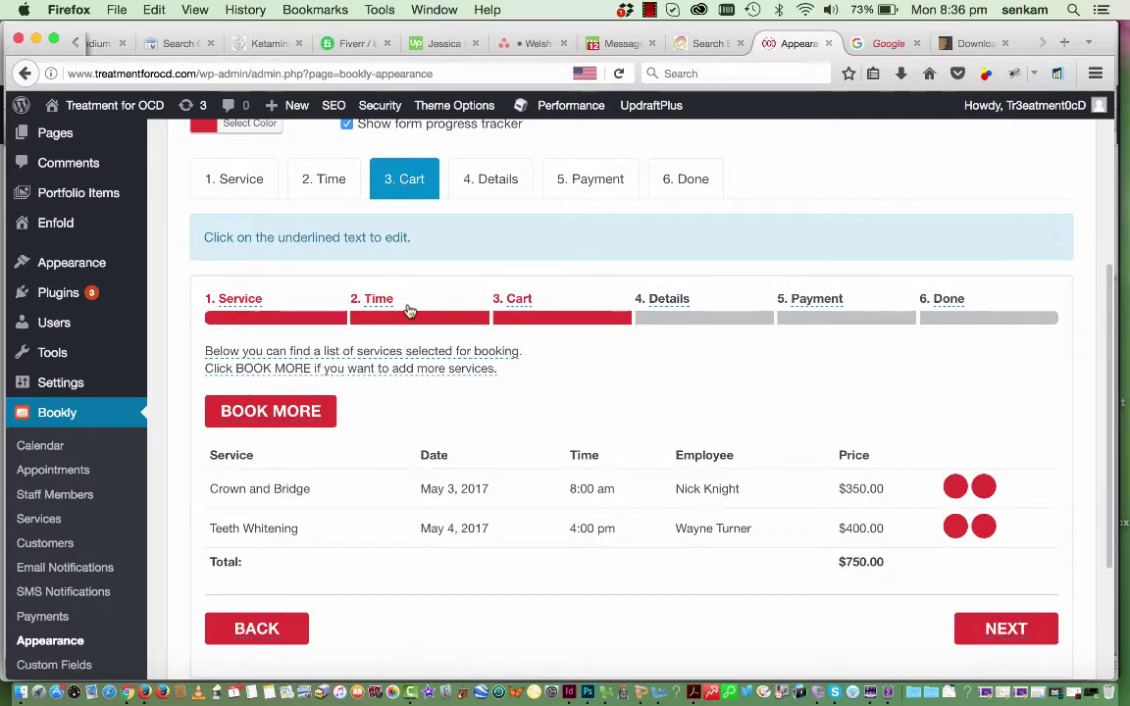
scroll(422, 422, down, 3)
scroll(419, 422, down, 2)
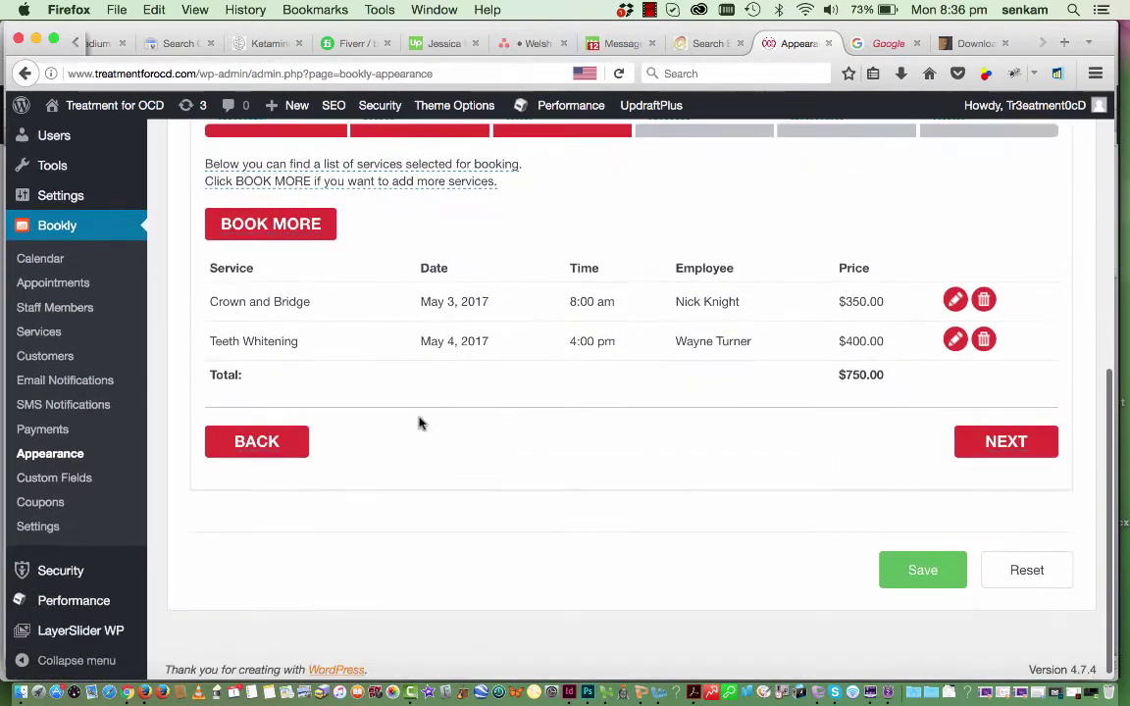
scroll(419, 479, up, 5)
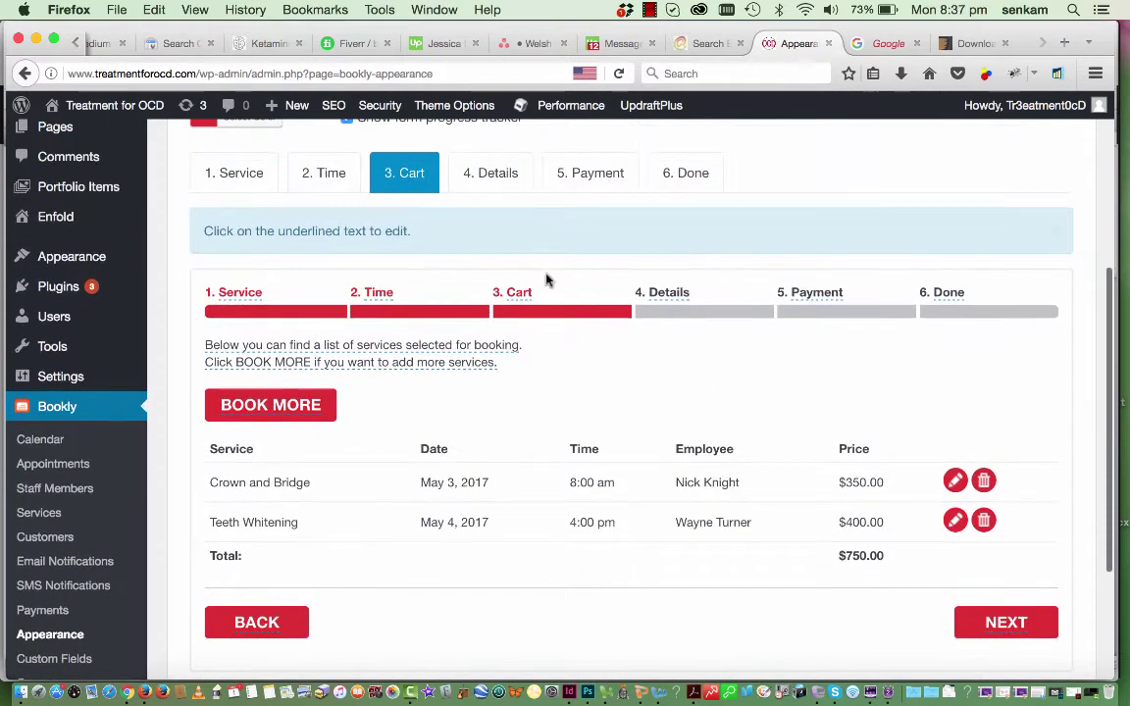
scroll(538, 255, up, 1)
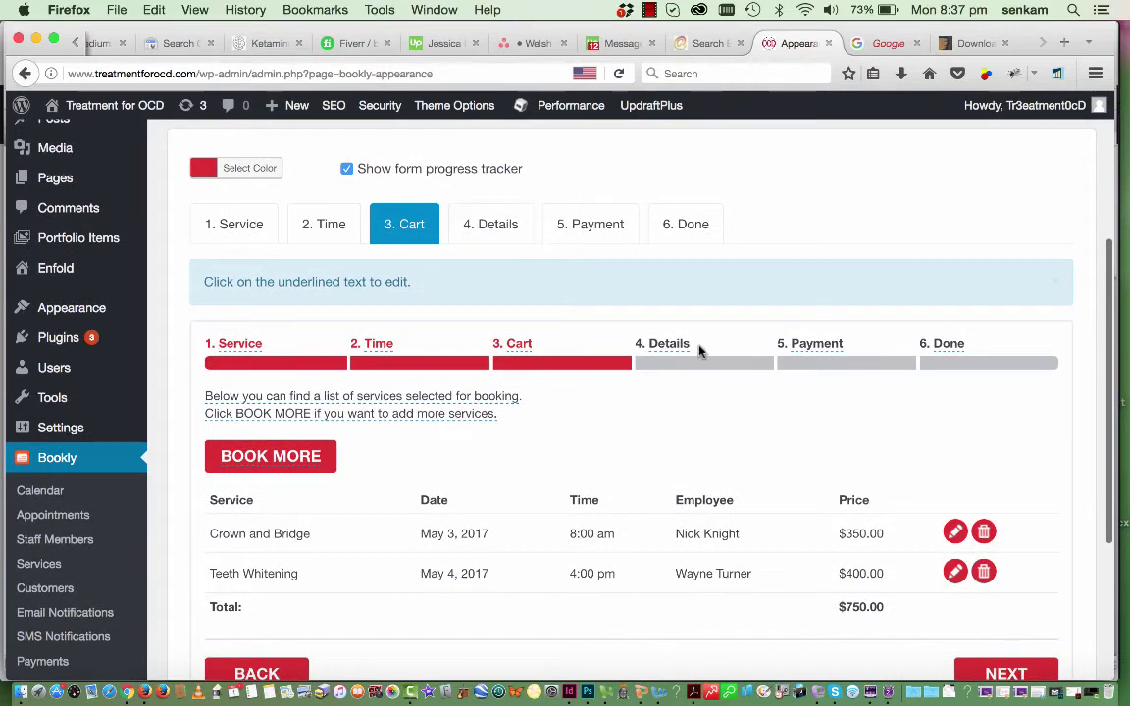
Open the Details step preview and try editing the Time label in the progress tracker, keeping its wording.
click(508, 216)
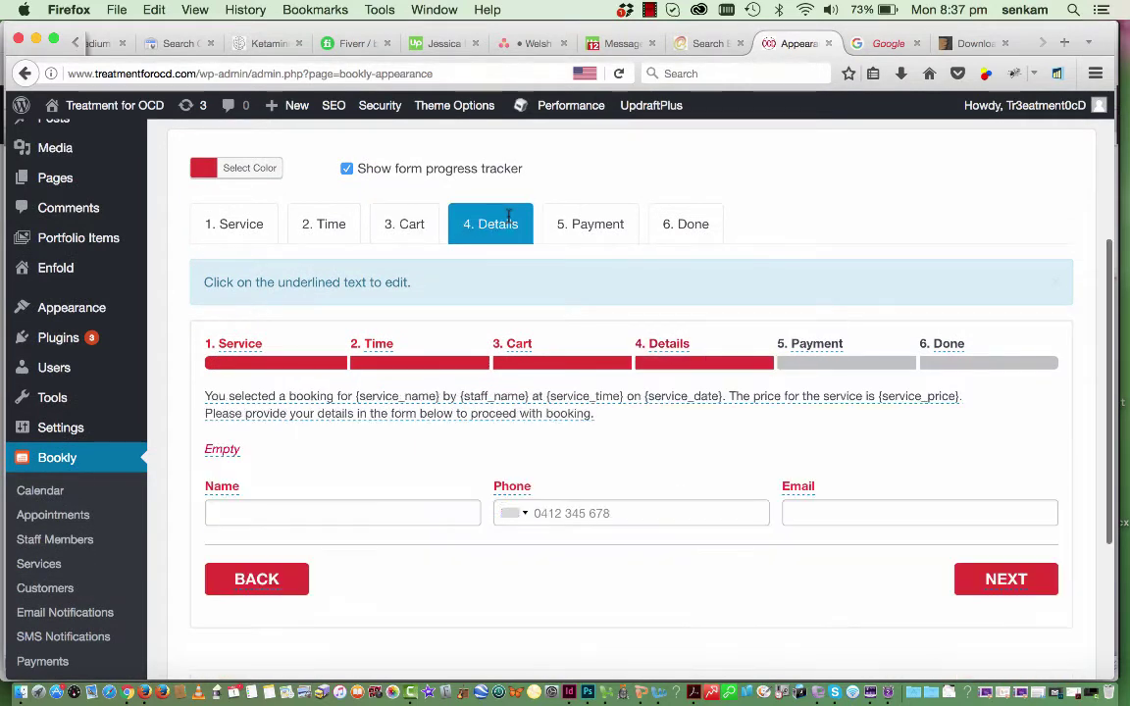
click(379, 345)
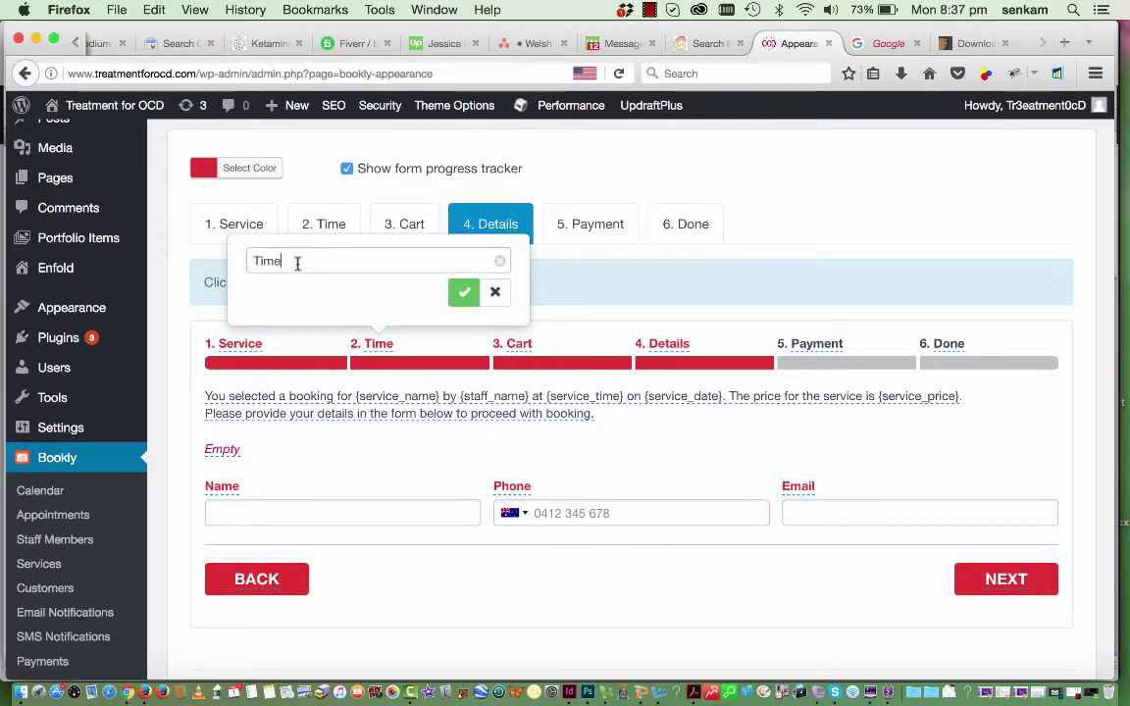
click(501, 261)
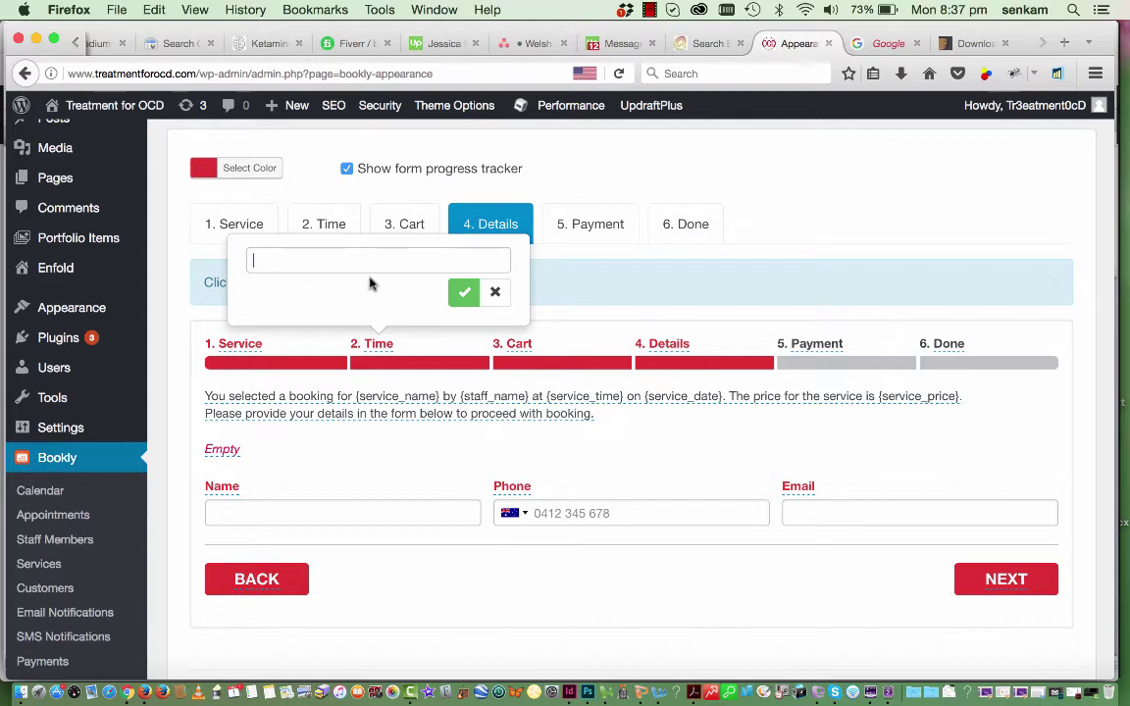
click(464, 293)
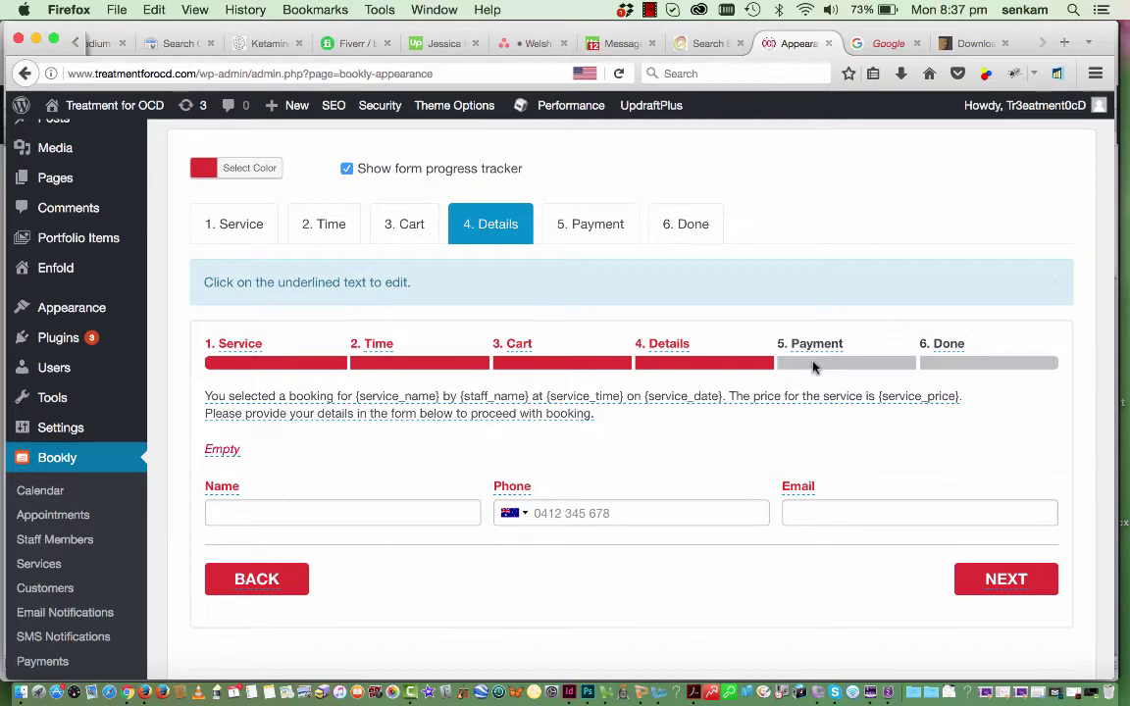
Open the Payment step preview, try the PayPal payment choice, and switch back to paying locally.
click(622, 224)
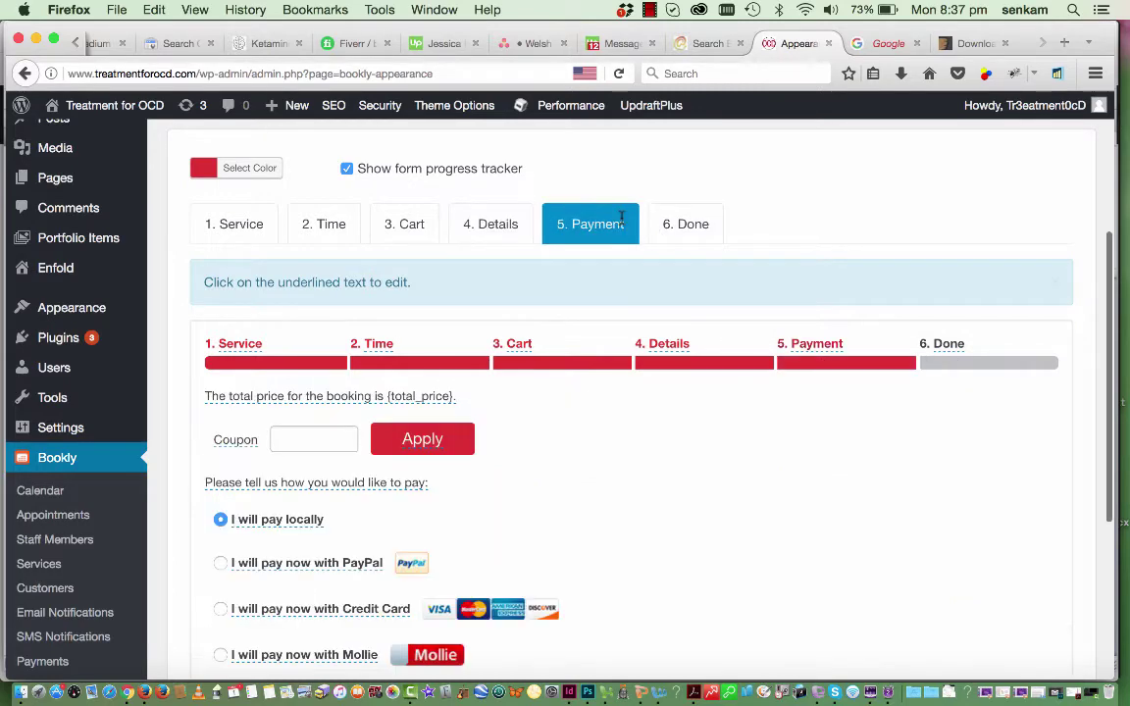
scroll(575, 390, down, 2)
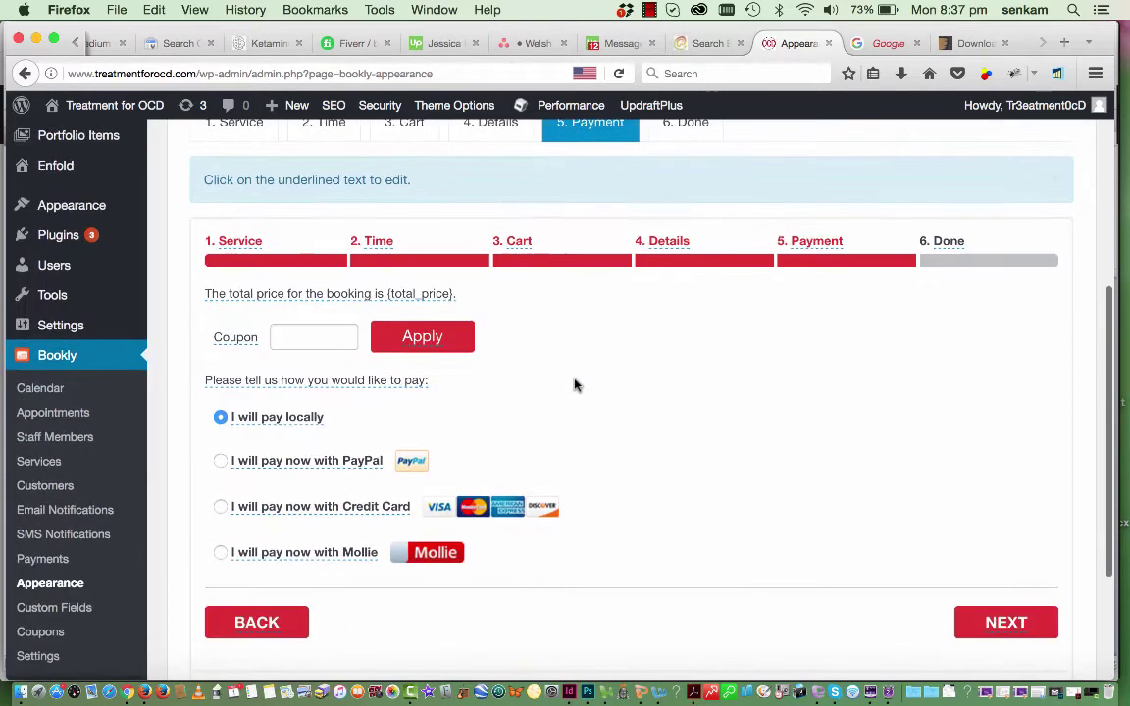
click(221, 461)
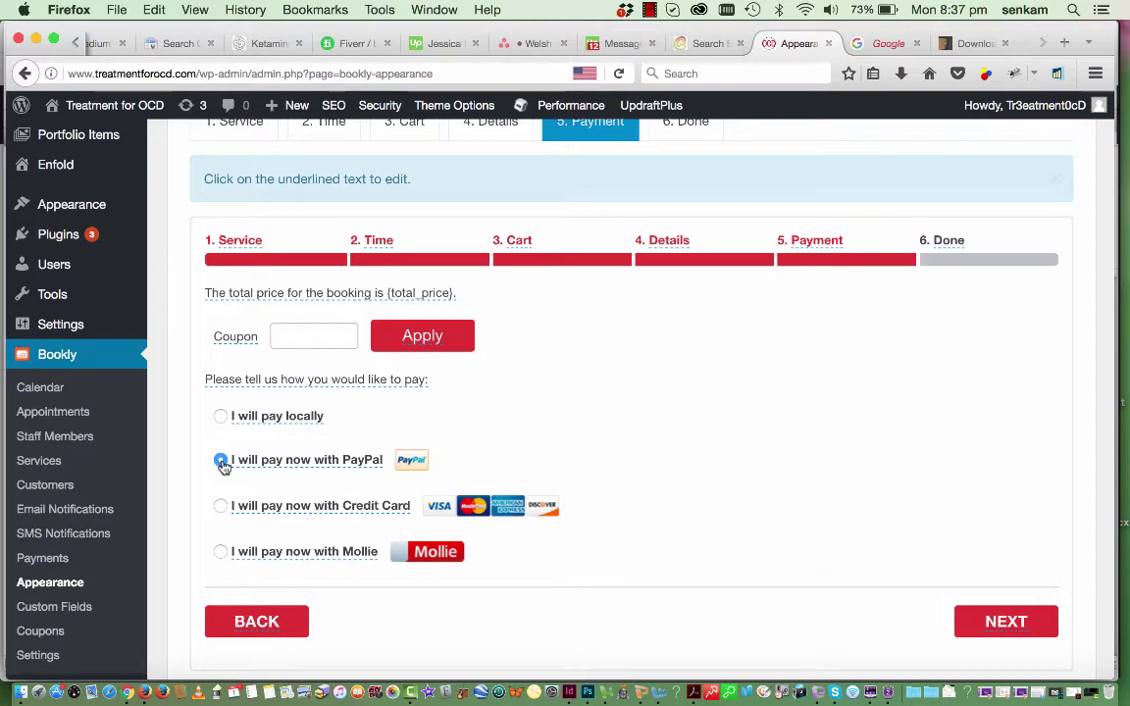
scroll(366, 579, down, 4)
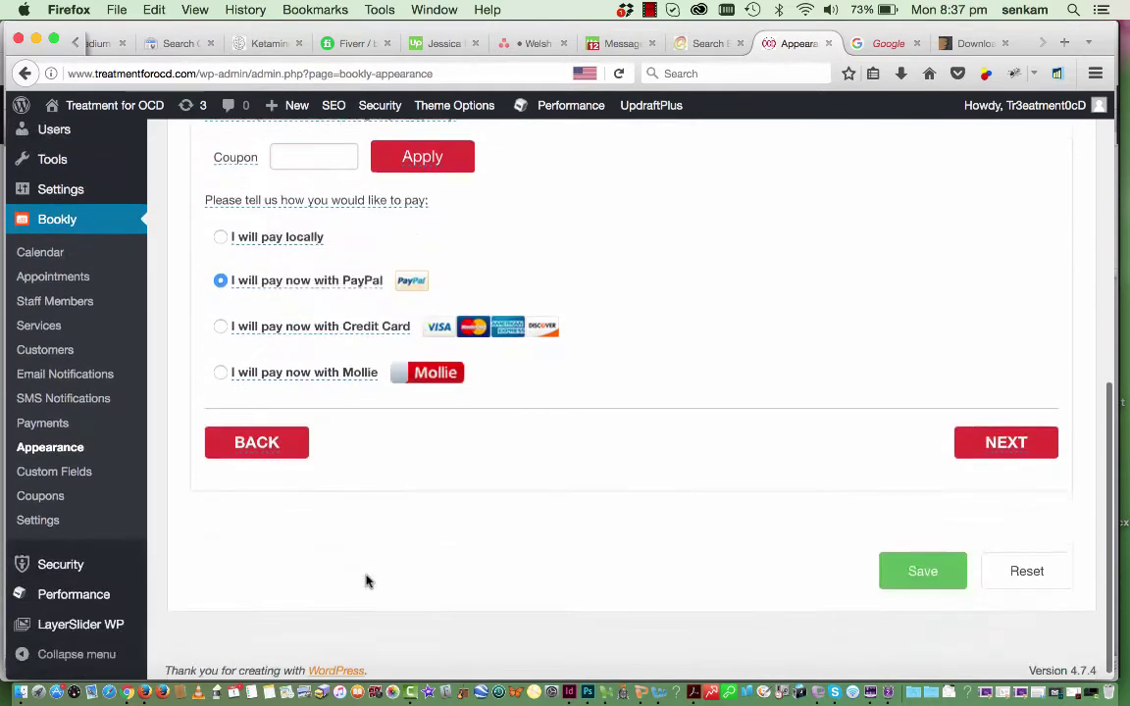
click(220, 236)
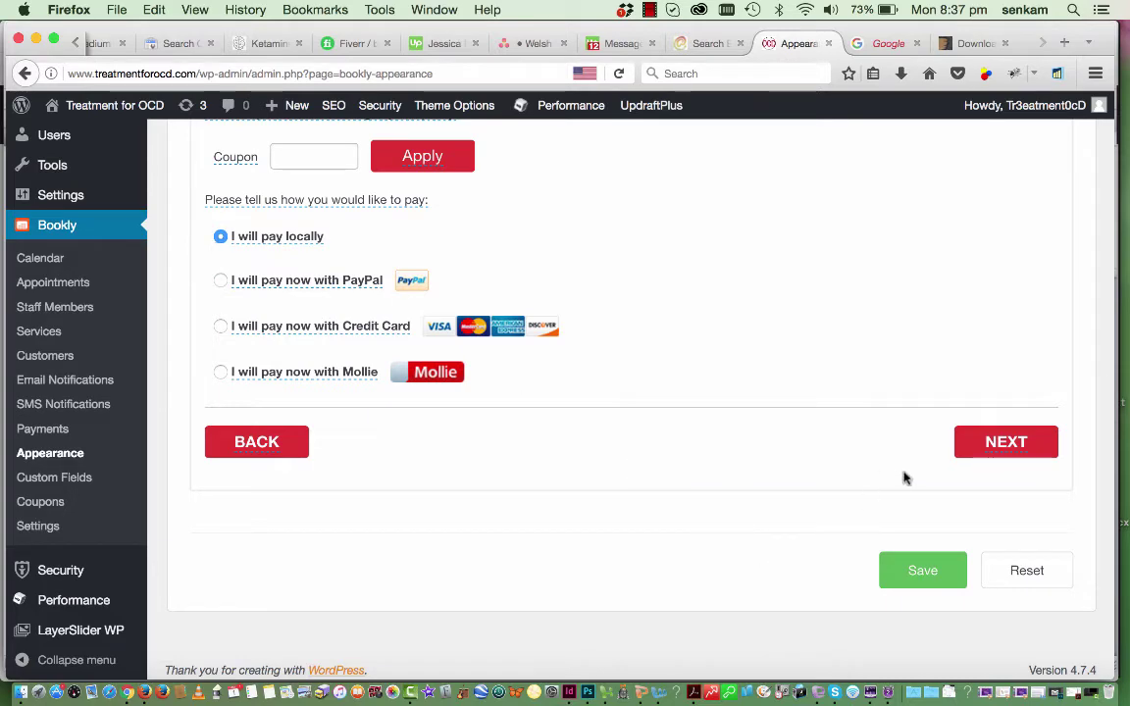
Open the Done step preview and review the confirmation message and its placeholder codes in the text editor, leaving the message as is.
scroll(902, 478, up, 10)
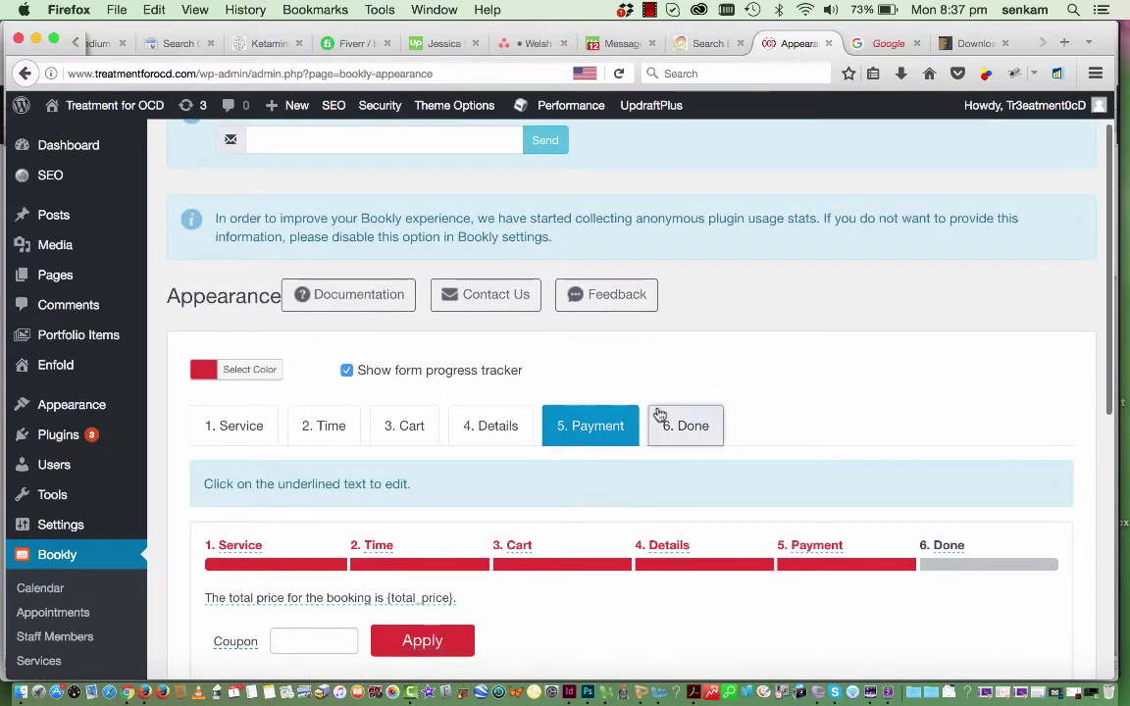
scroll(660, 415, down, 3)
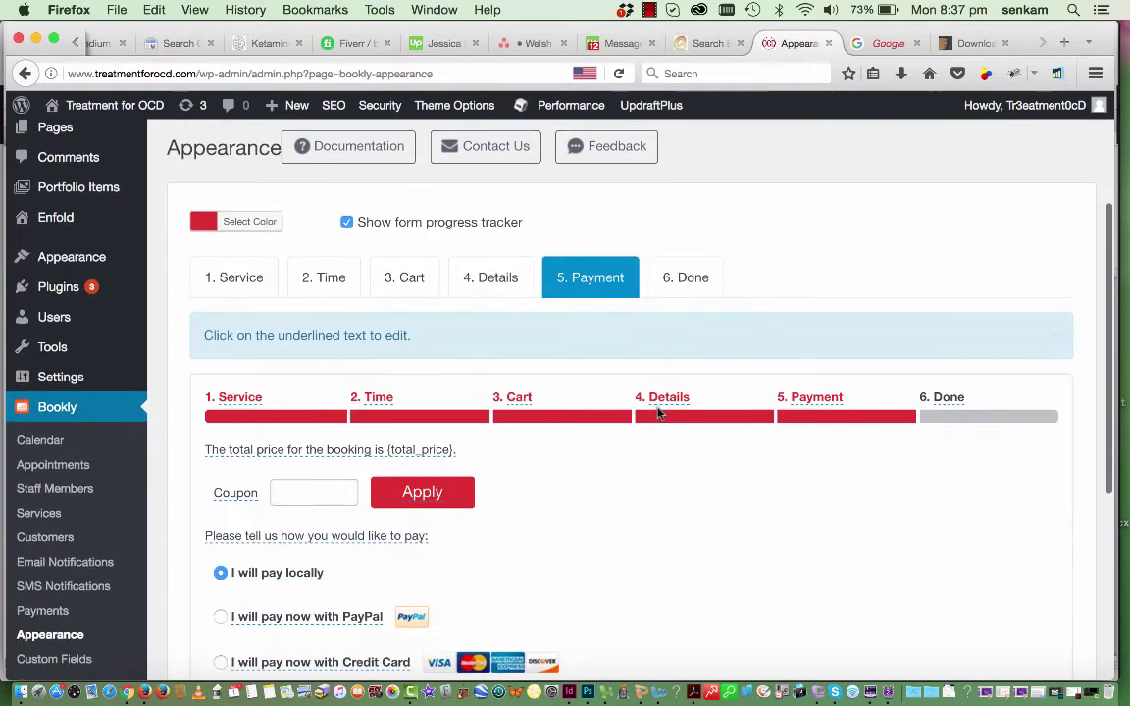
click(687, 279)
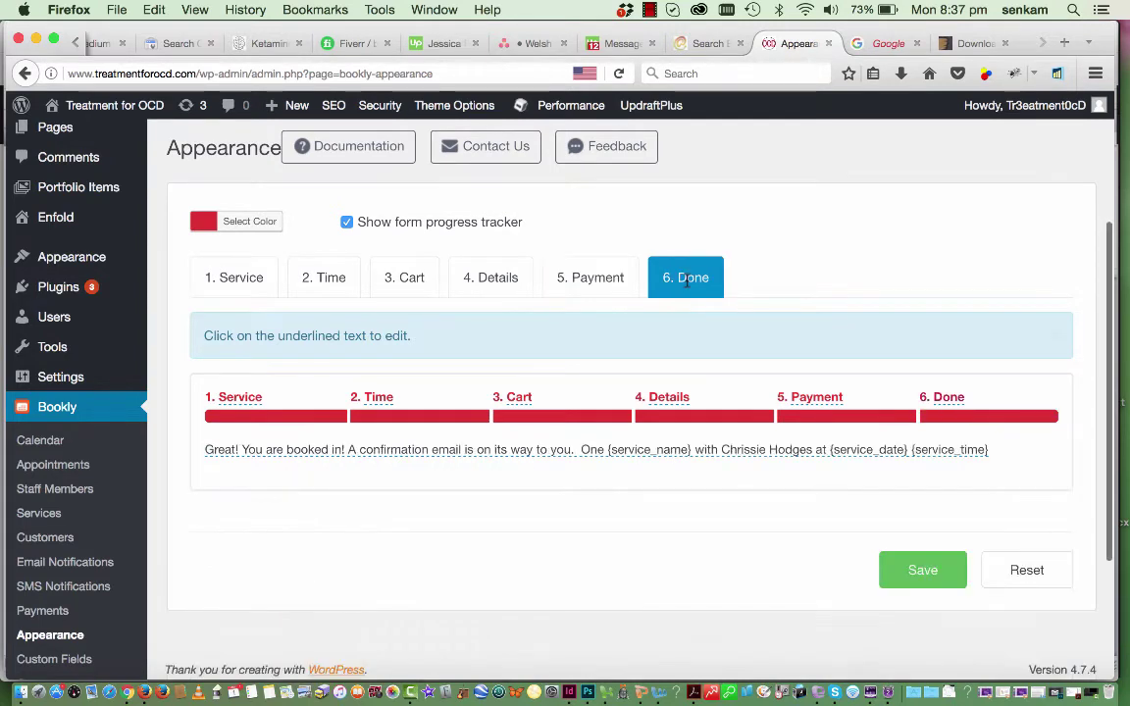
click(495, 453)
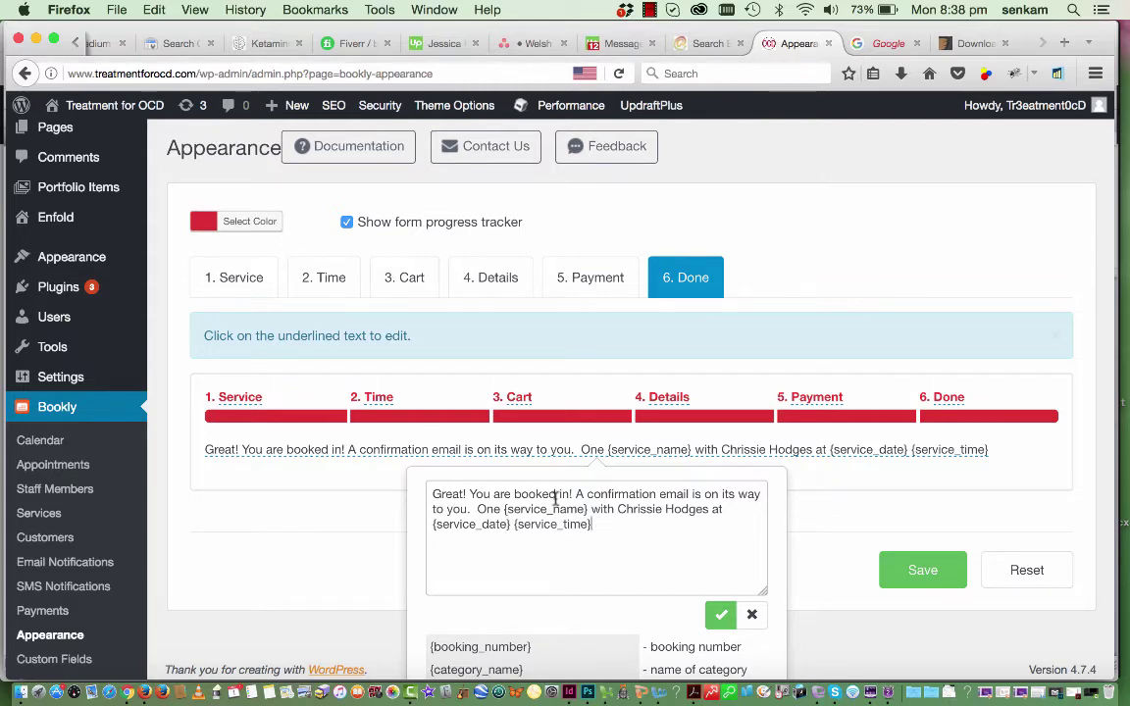
scroll(723, 616, down, 3)
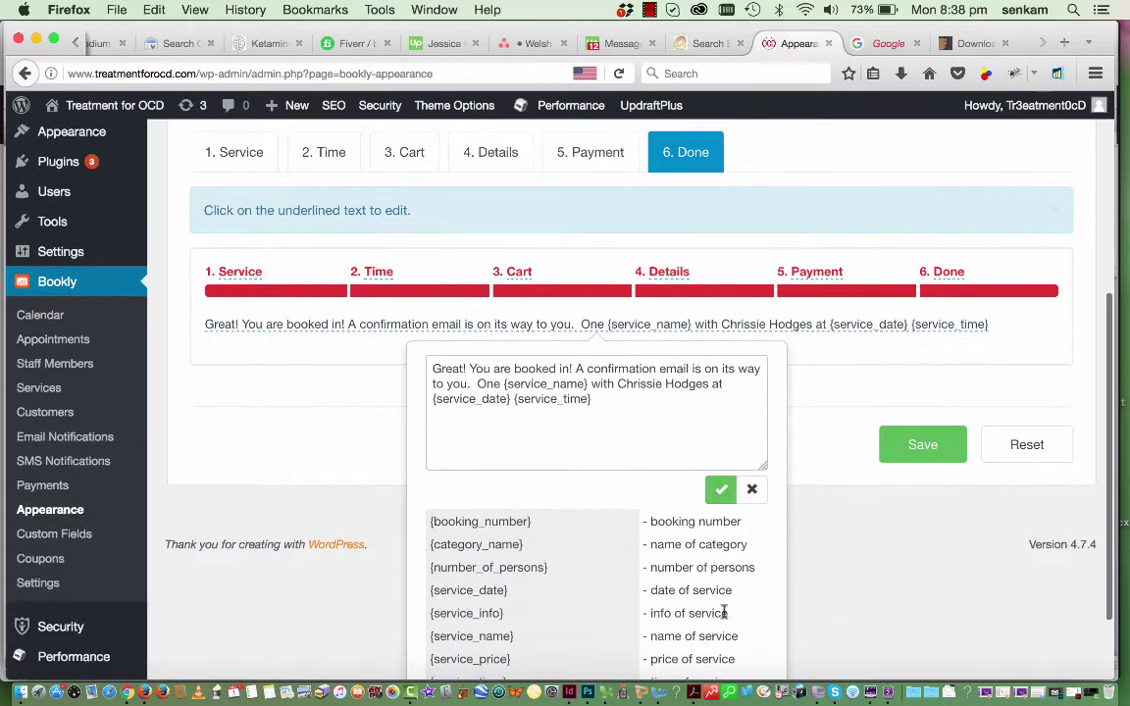
click(721, 489)
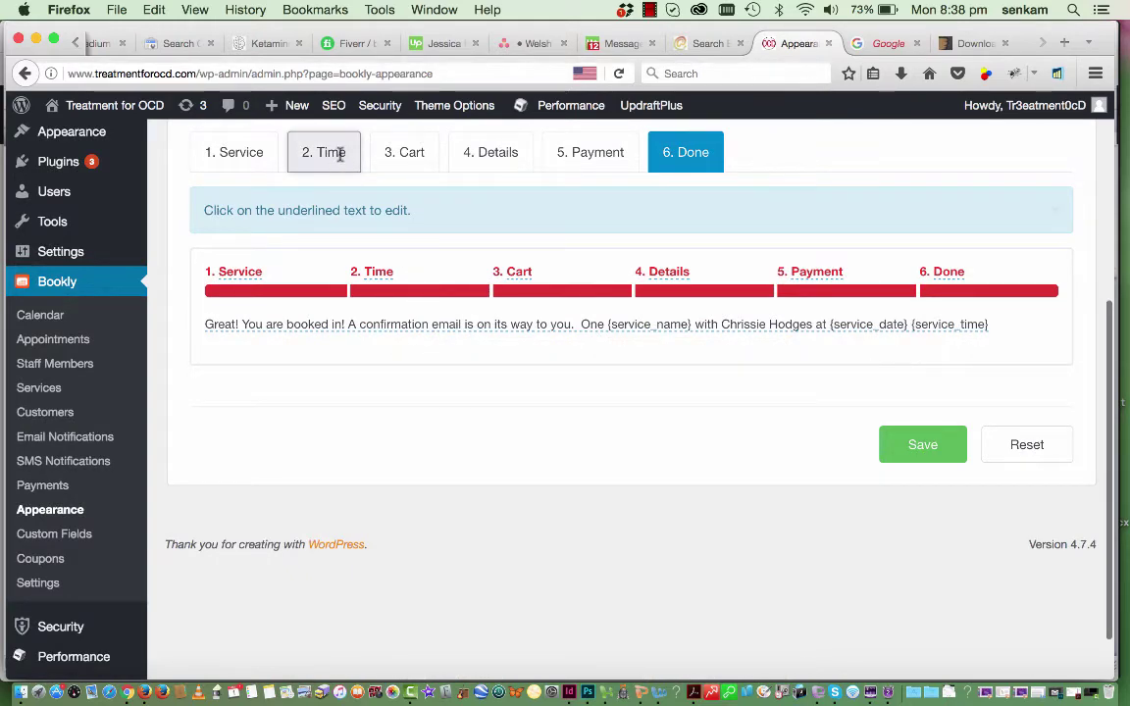
Review the Time step's intro text and placeholder codes in its editor without changes, and return to the Done step preview.
click(306, 143)
click(362, 376)
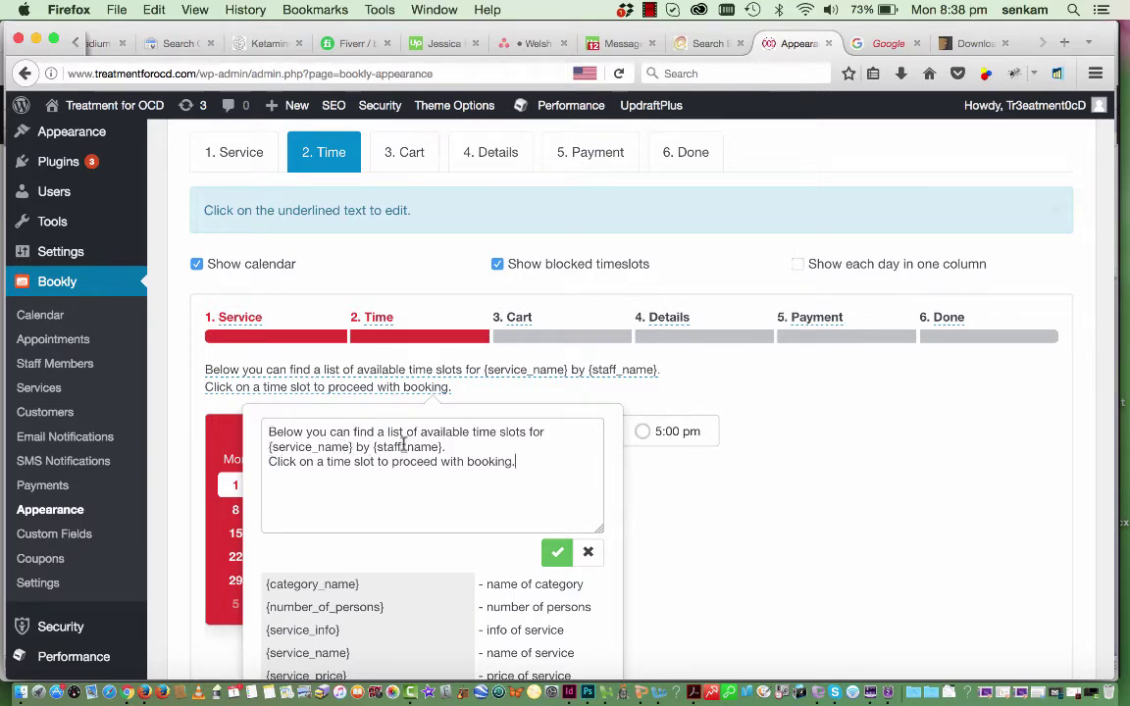
click(557, 552)
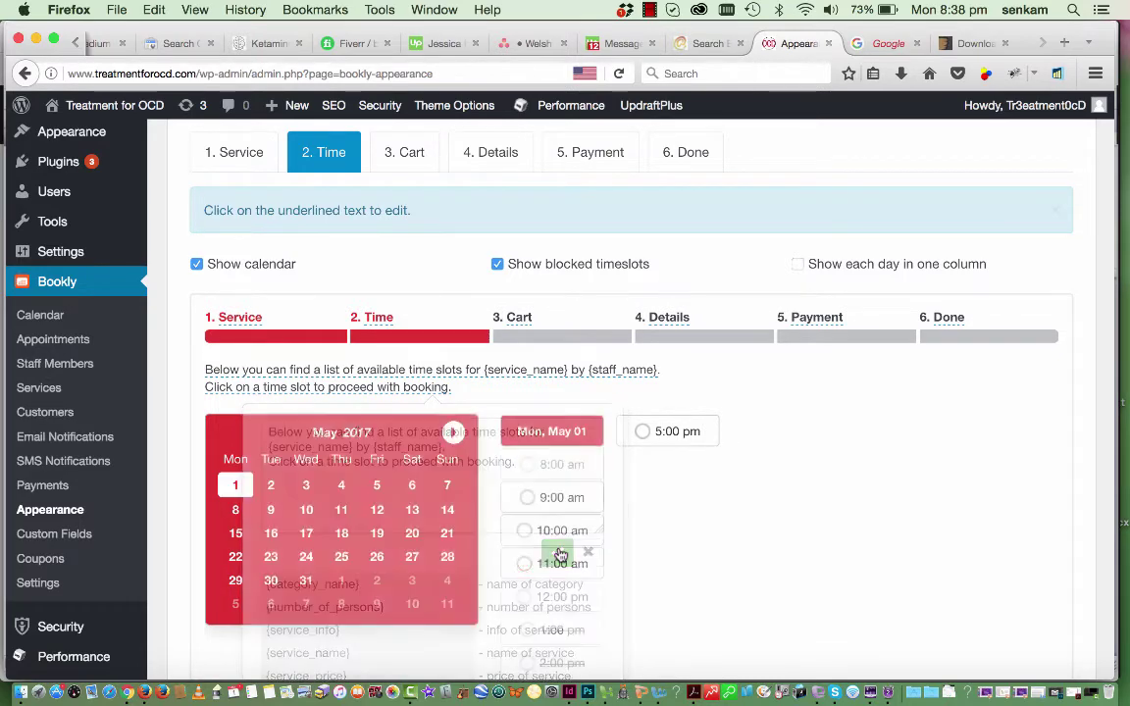
scroll(690, 181, up, 2)
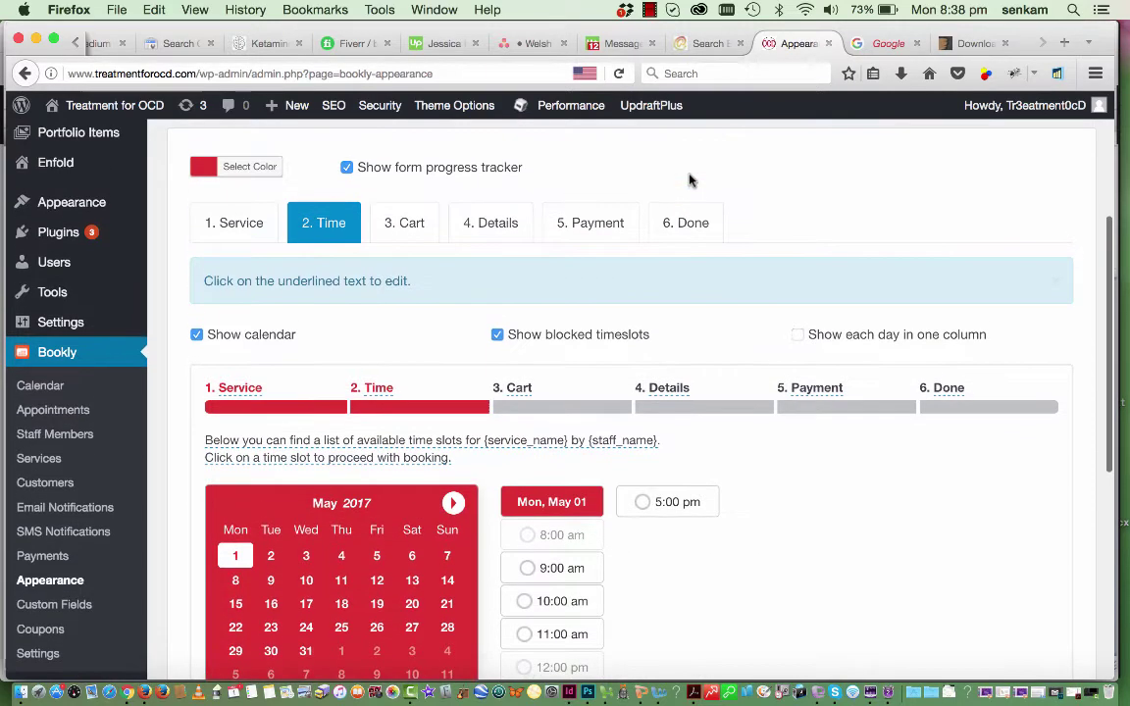
click(688, 220)
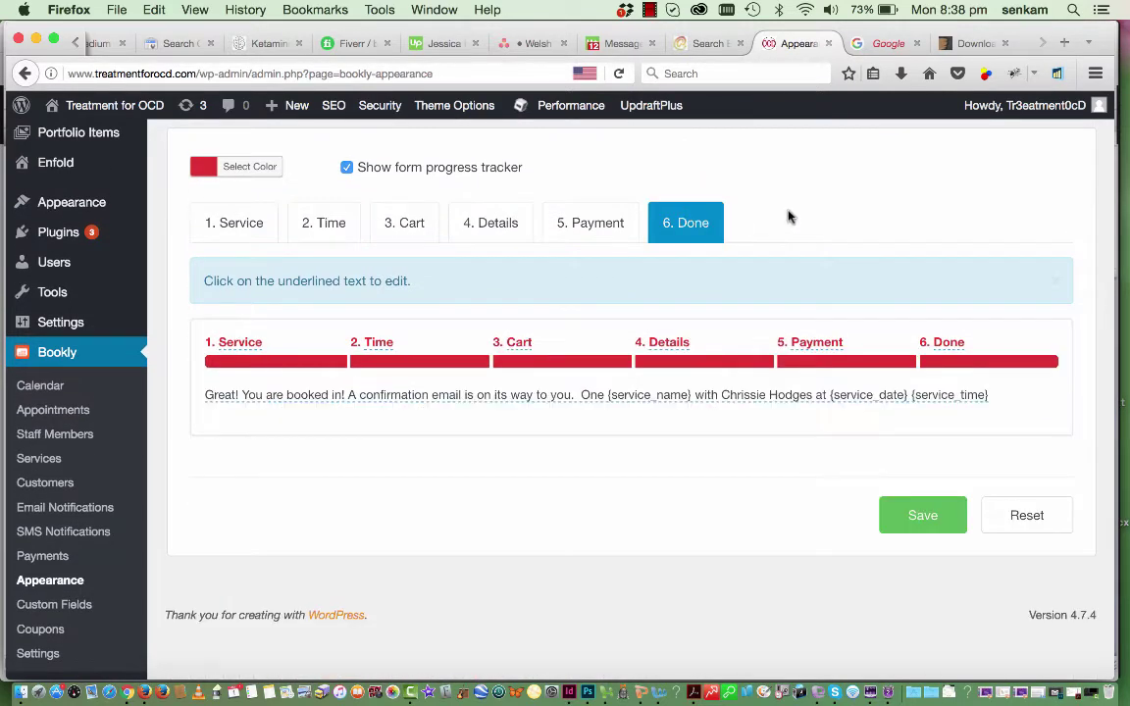
Open Bookly's Custom Fields page and look over the Notes text area and the field types that can be added.
scroll(149, 520, down, 3)
click(61, 492)
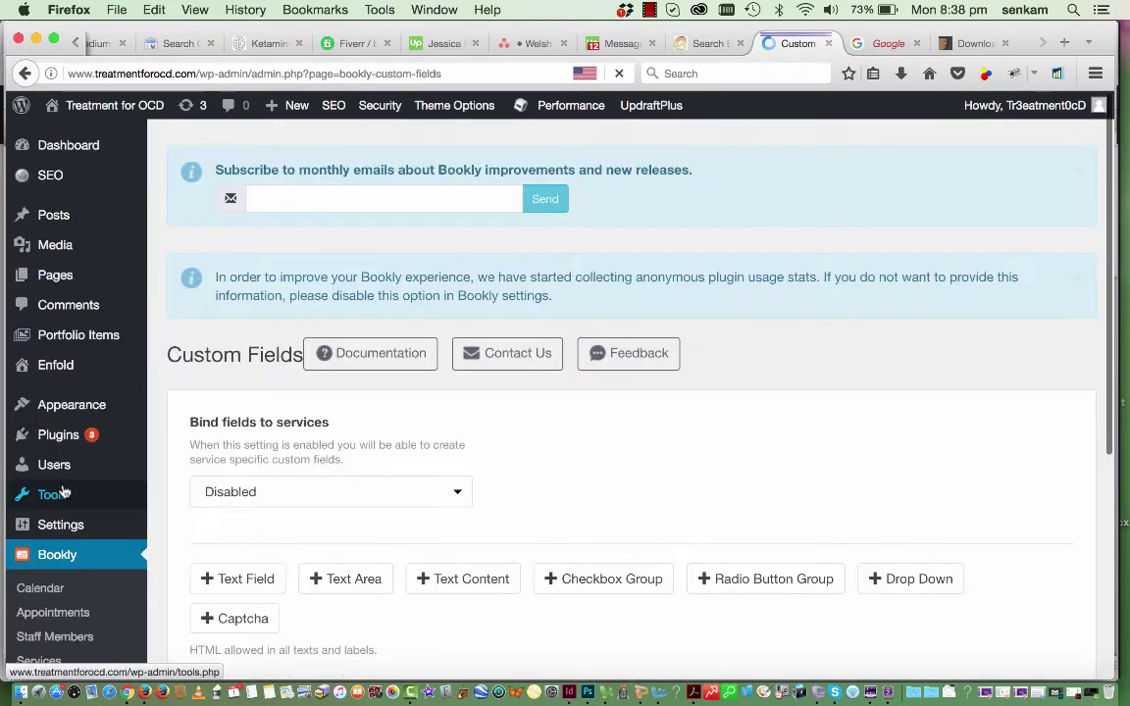
scroll(386, 533, down, 3)
scroll(386, 532, down, 6)
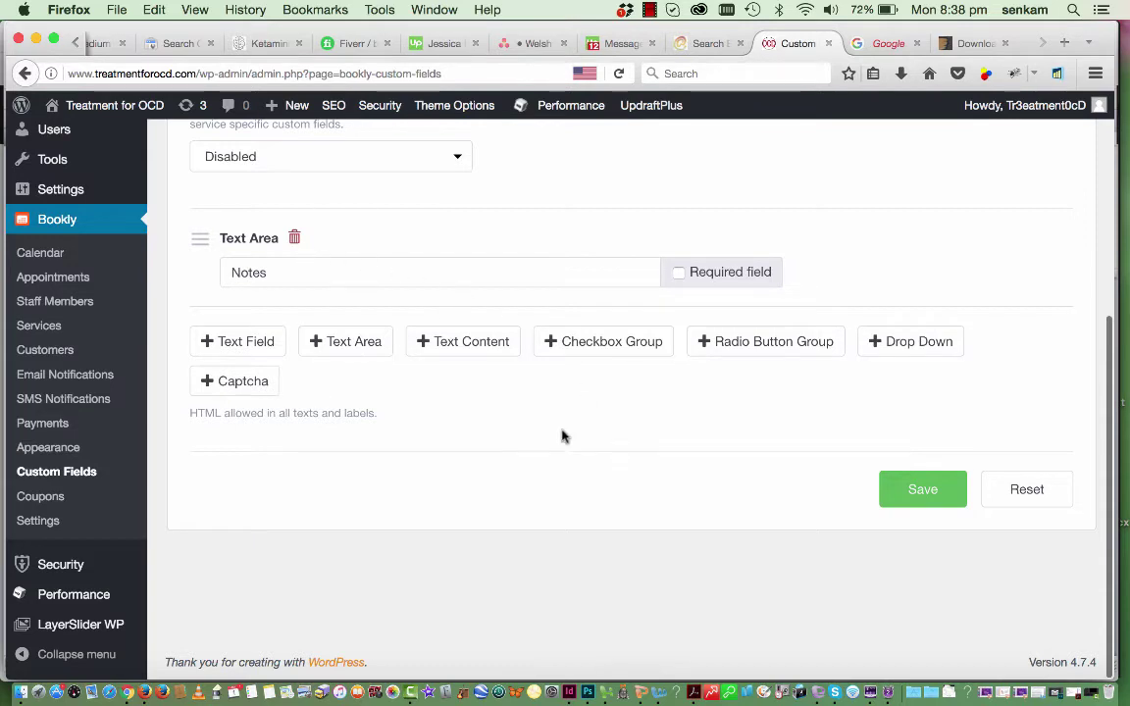
Open Bookly's Coupons page and look over the coupon table and its columns.
click(40, 497)
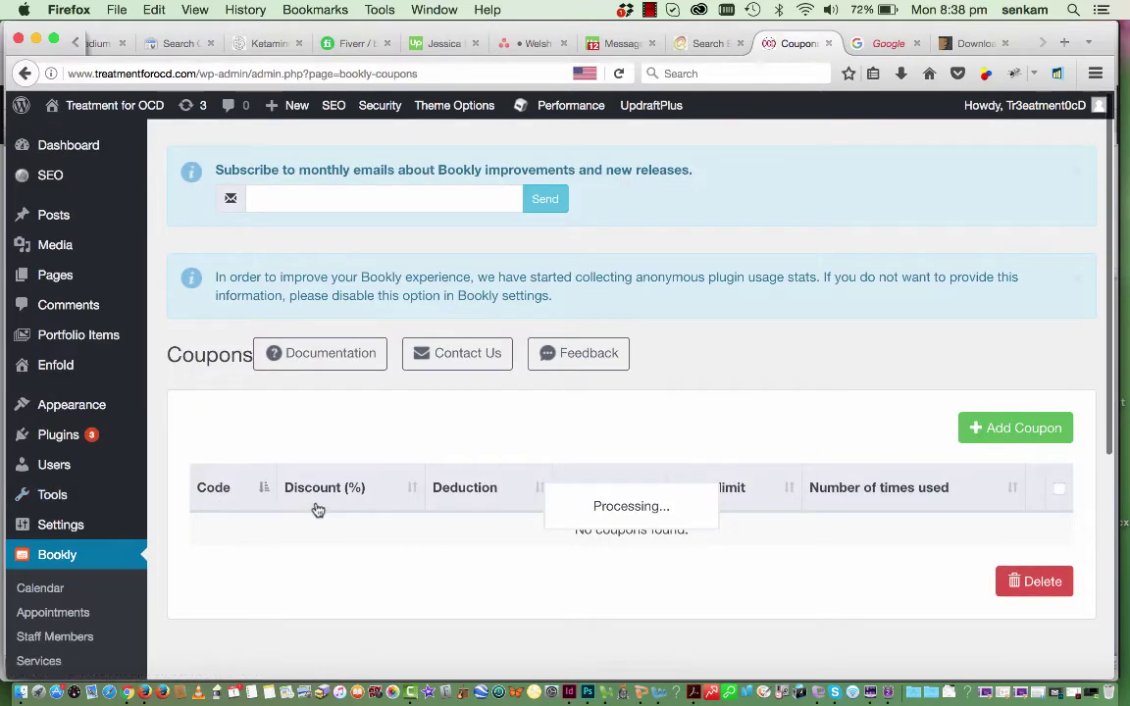
scroll(316, 508, down, 3)
scroll(315, 508, down, 1)
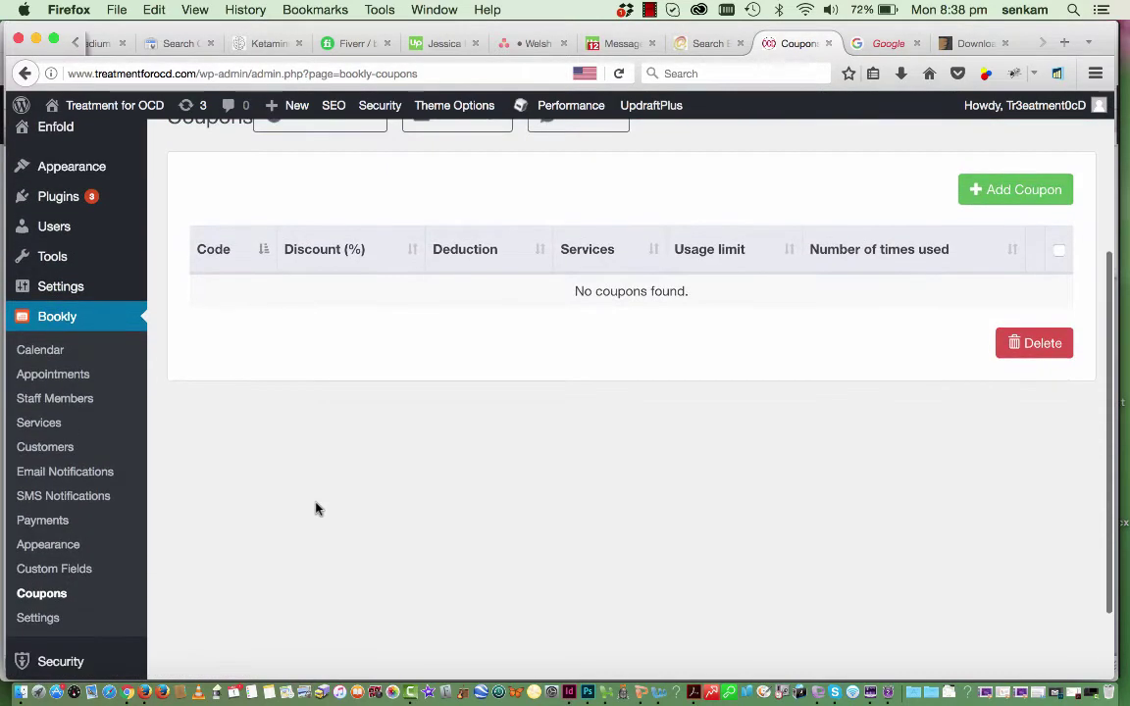
Open Bookly's Settings page and read the Google Calendar section's instructions for obtaining the client ID and client secret.
scroll(108, 592, down, 2)
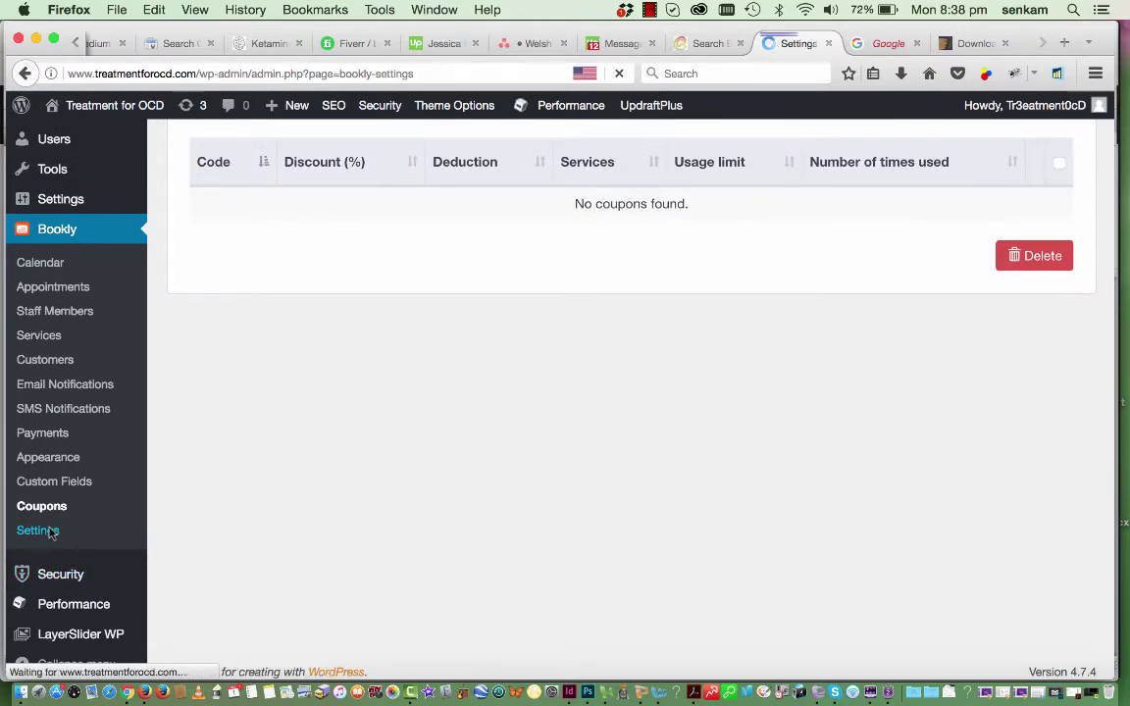
scroll(480, 429, down, 5)
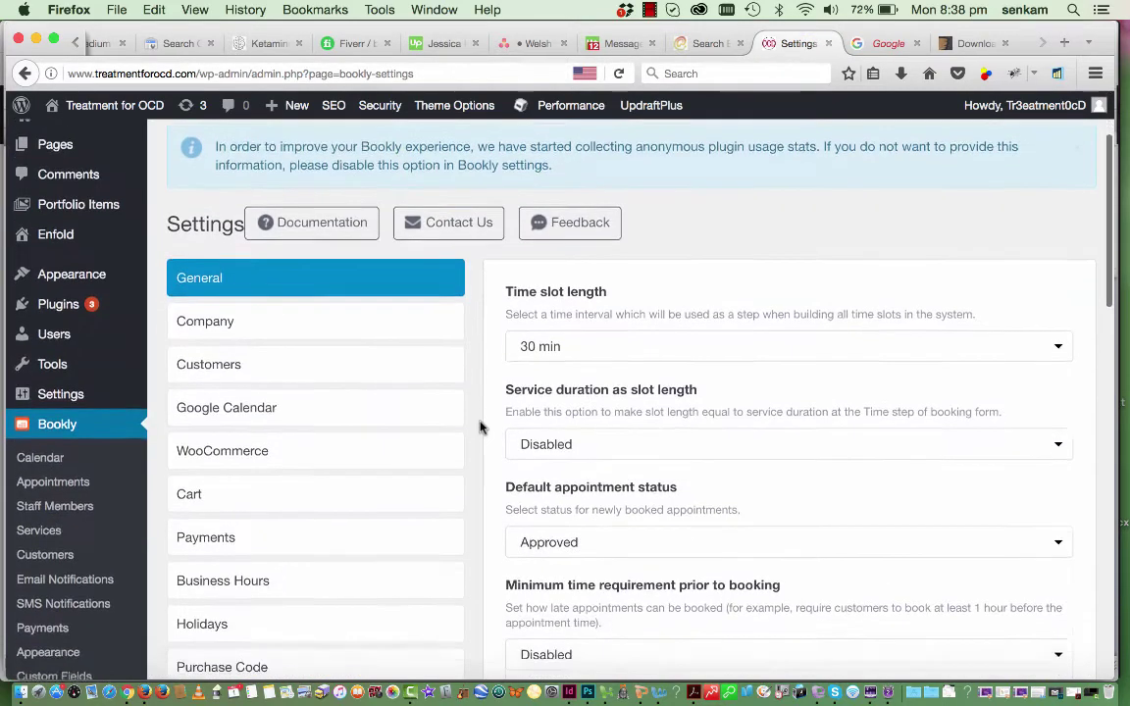
click(371, 314)
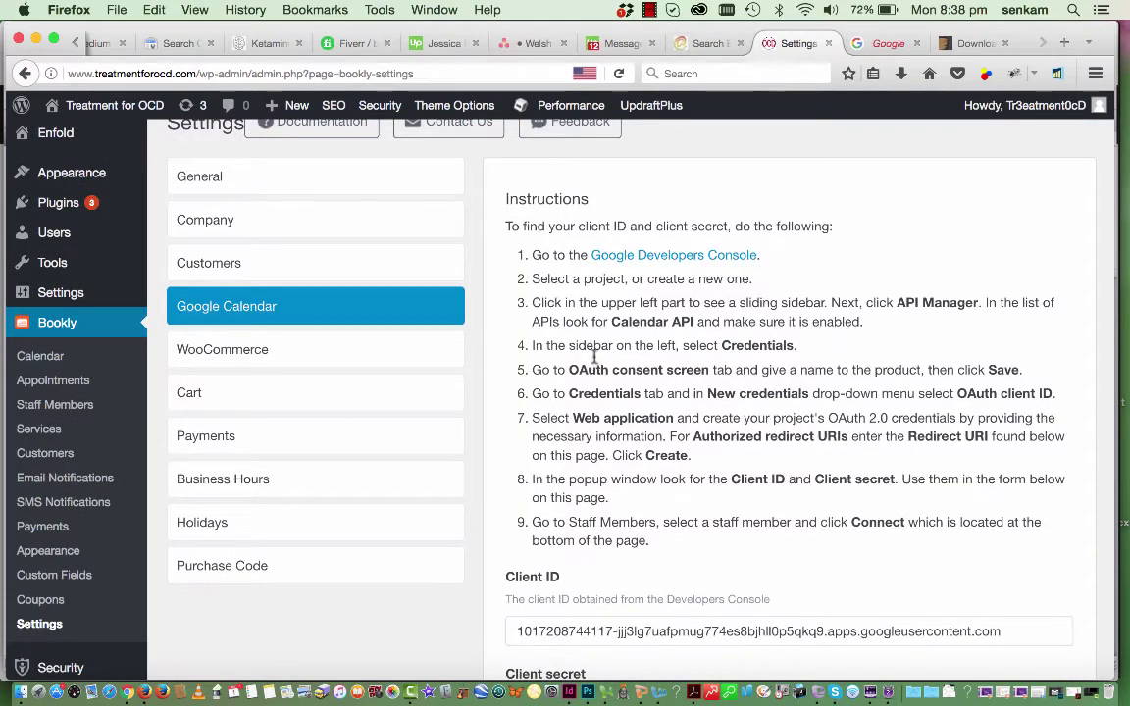
scroll(549, 490, down, 4)
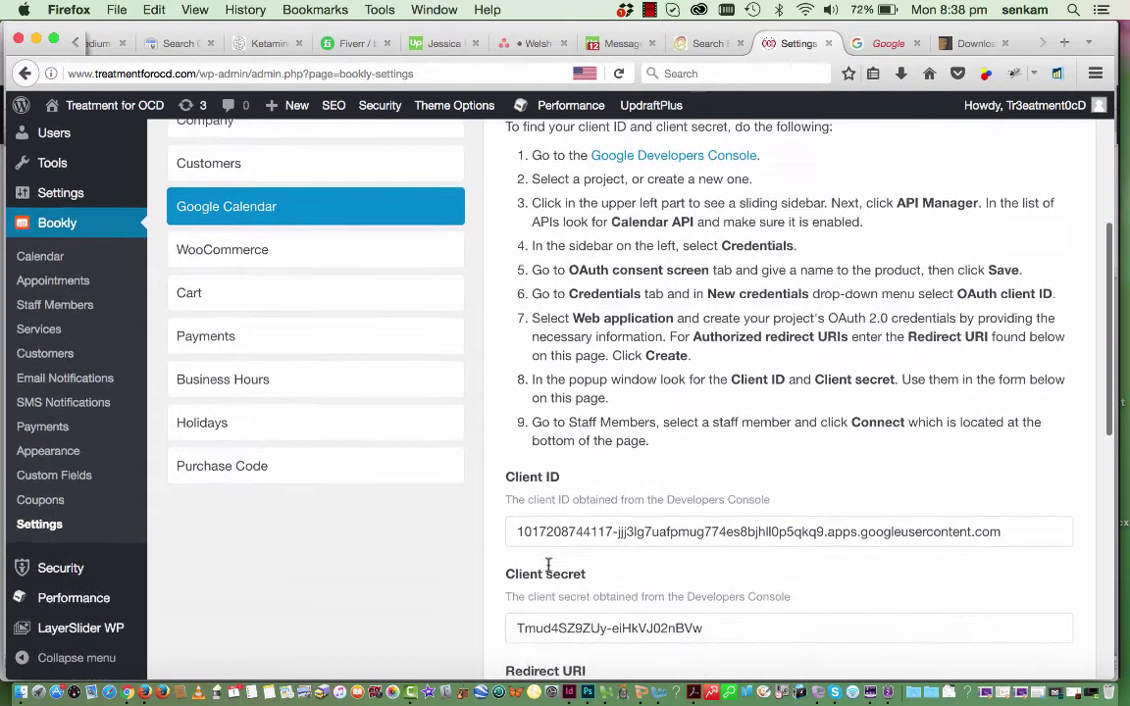
scroll(549, 570, down, 1)
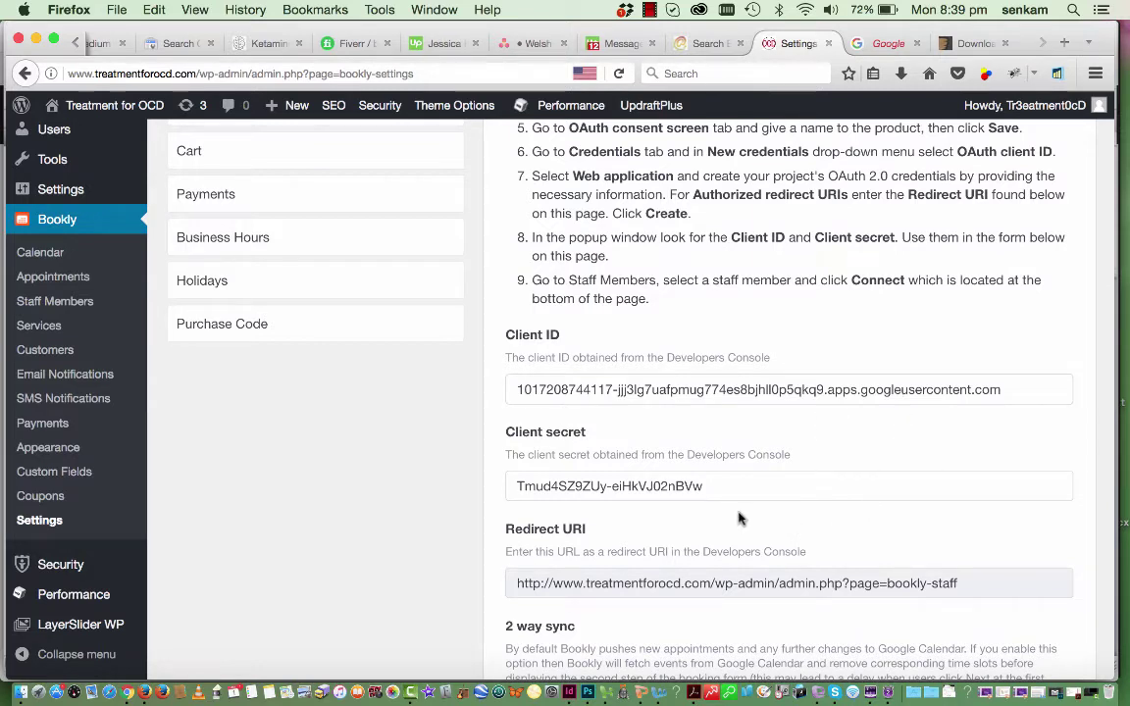
Review the Google Calendar credential fields, redirect URI, 2 way sync, fetched events limit and event title template without changing them.
click(693, 491)
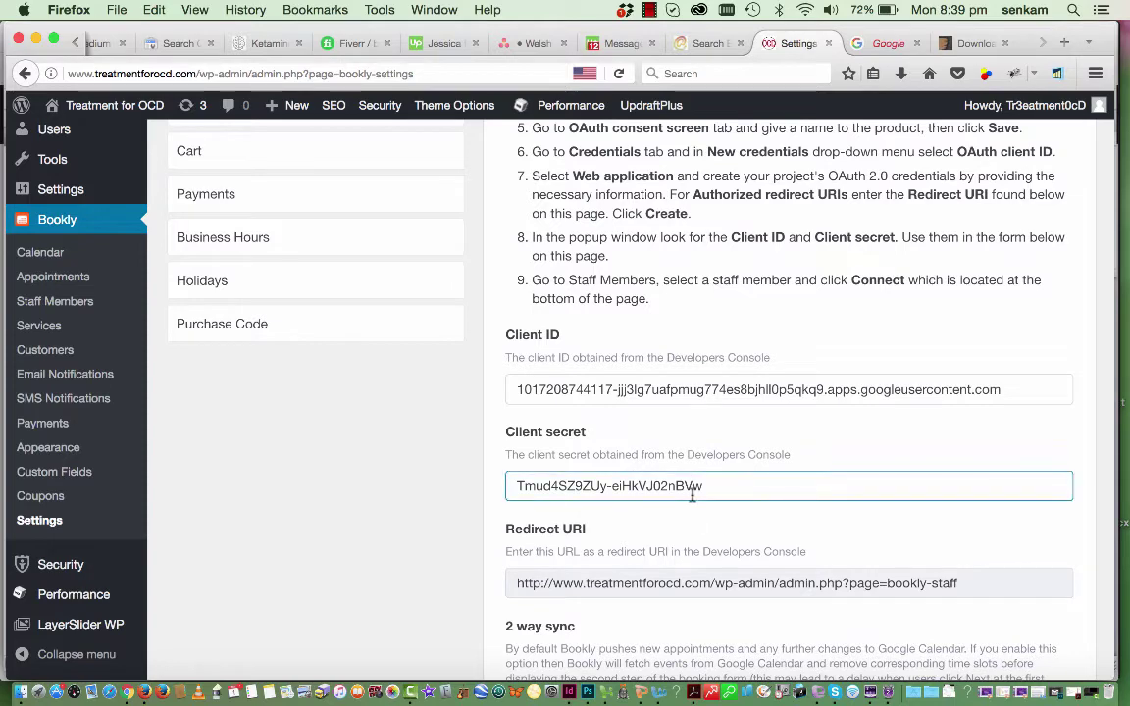
scroll(692, 495, down, 2)
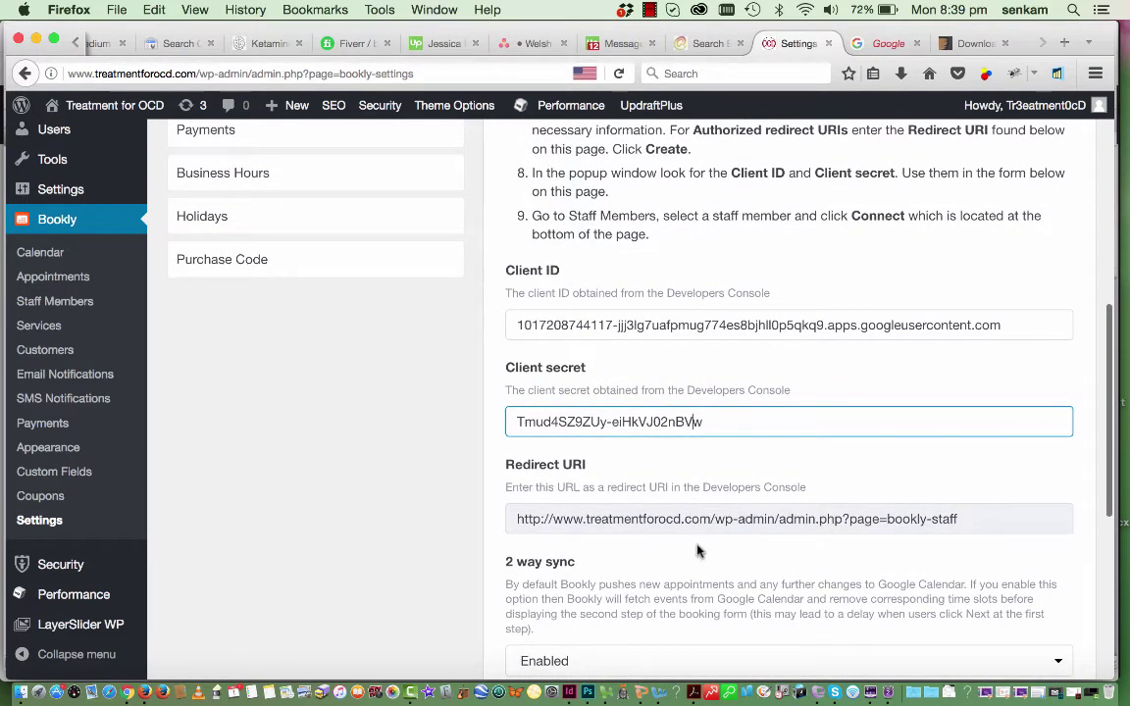
scroll(697, 549, down, 2)
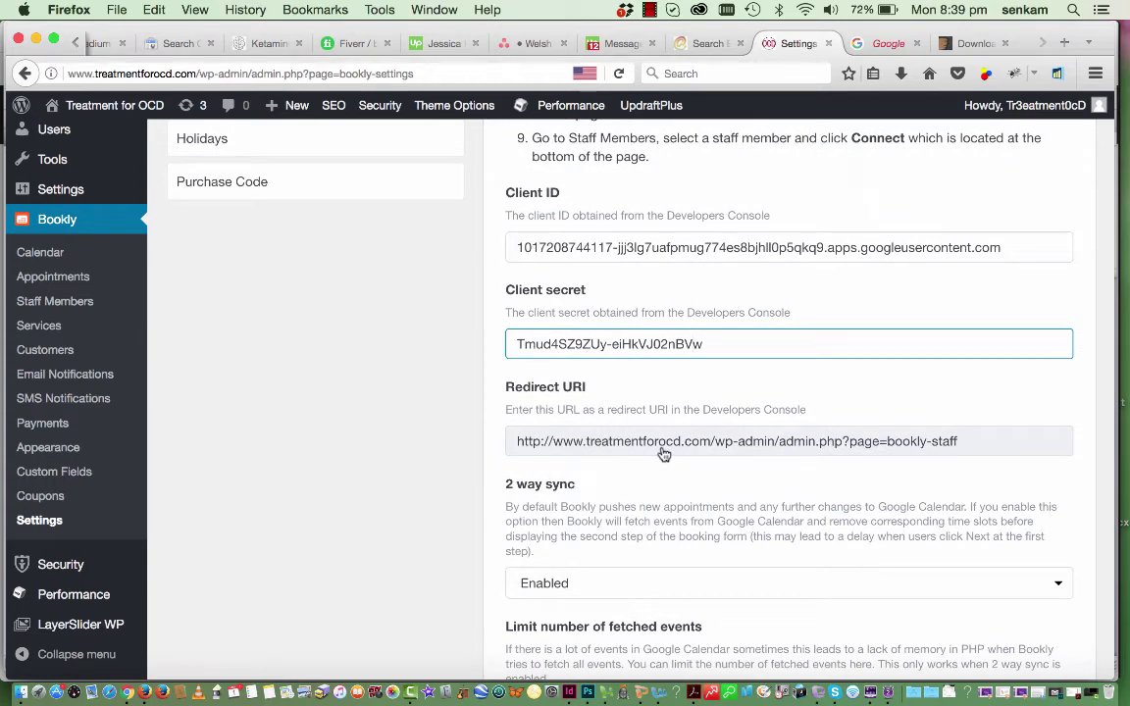
scroll(652, 455, up, 1)
scroll(650, 454, down, 3)
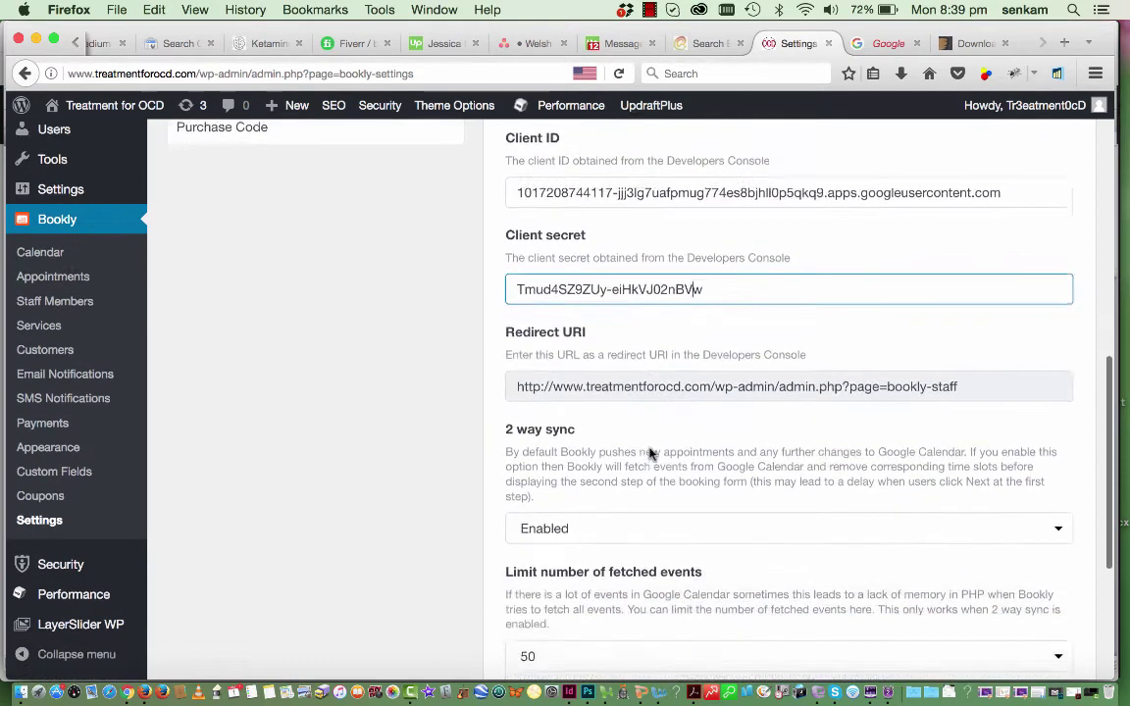
scroll(650, 454, down, 1)
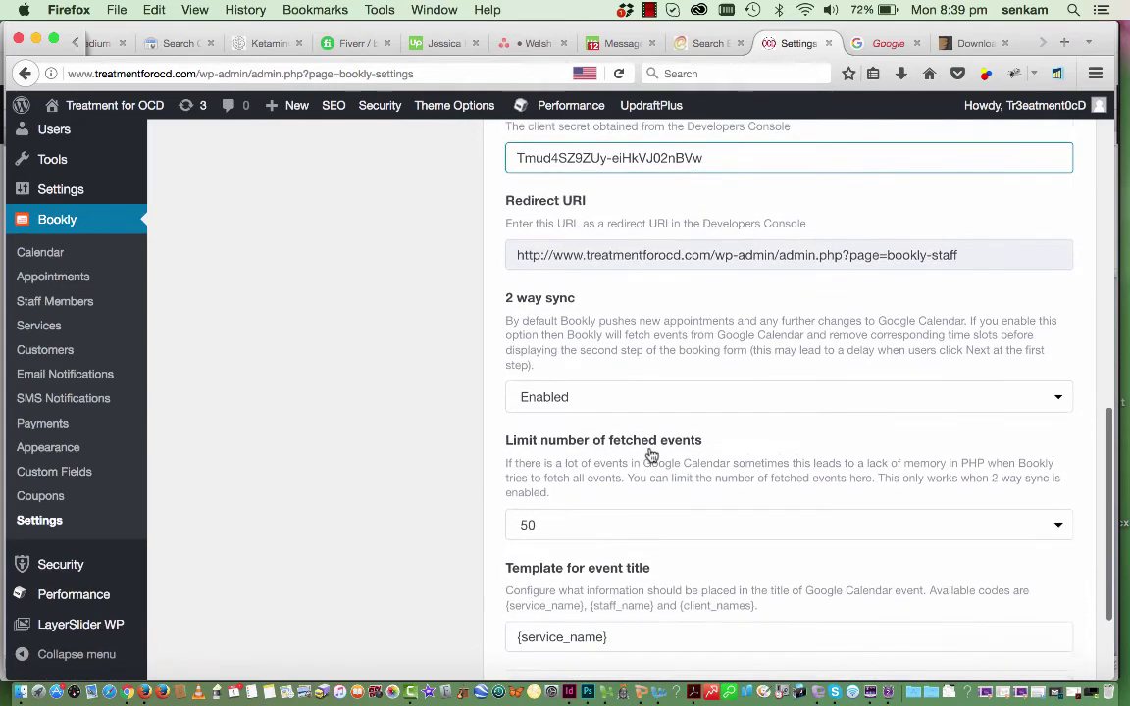
scroll(652, 454, down, 2)
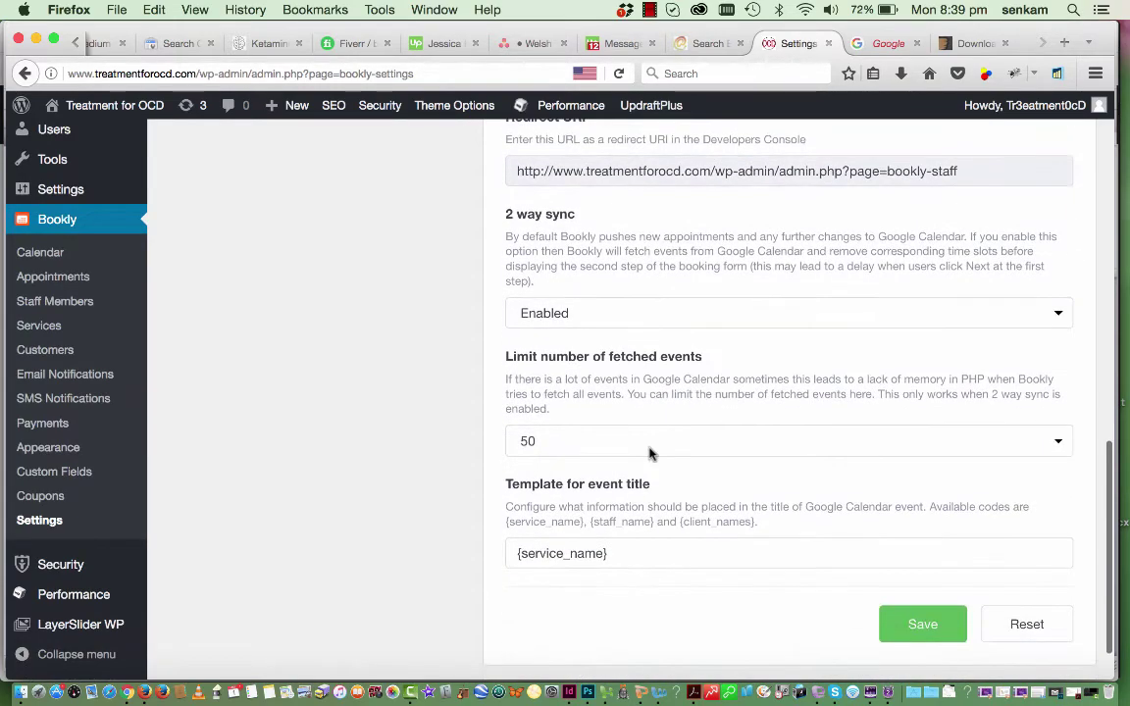
Open the Business Hours settings and look over the opening and closing times for each weekday.
scroll(648, 453, up, 10)
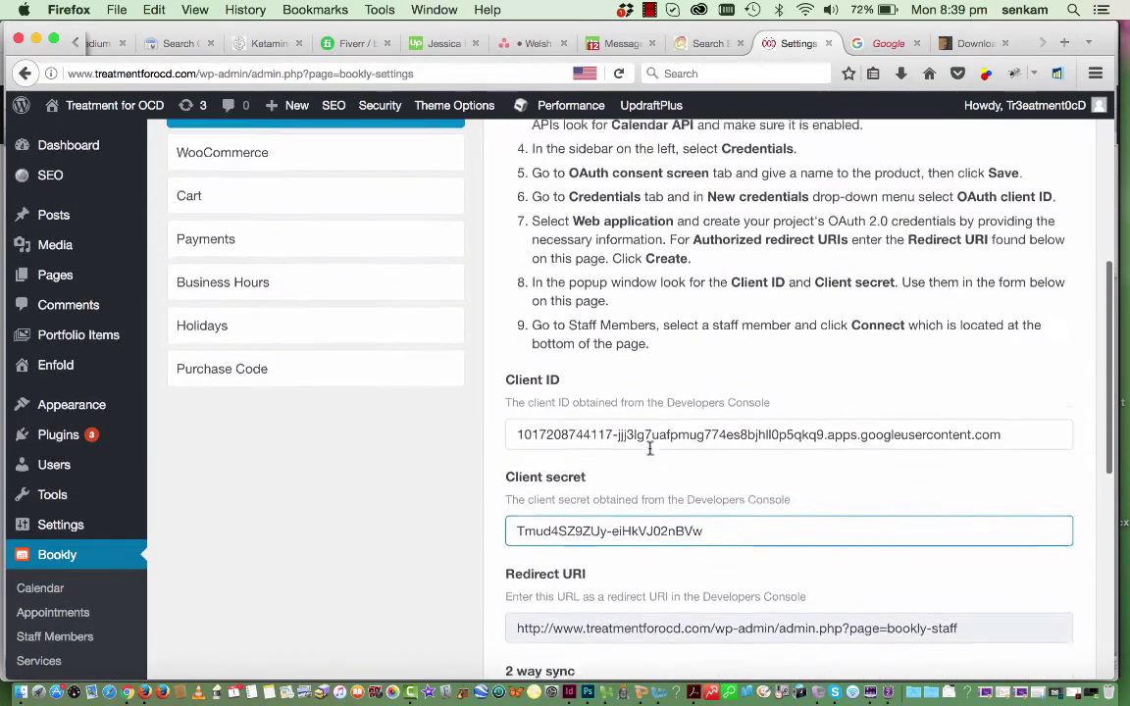
scroll(649, 448, up, 3)
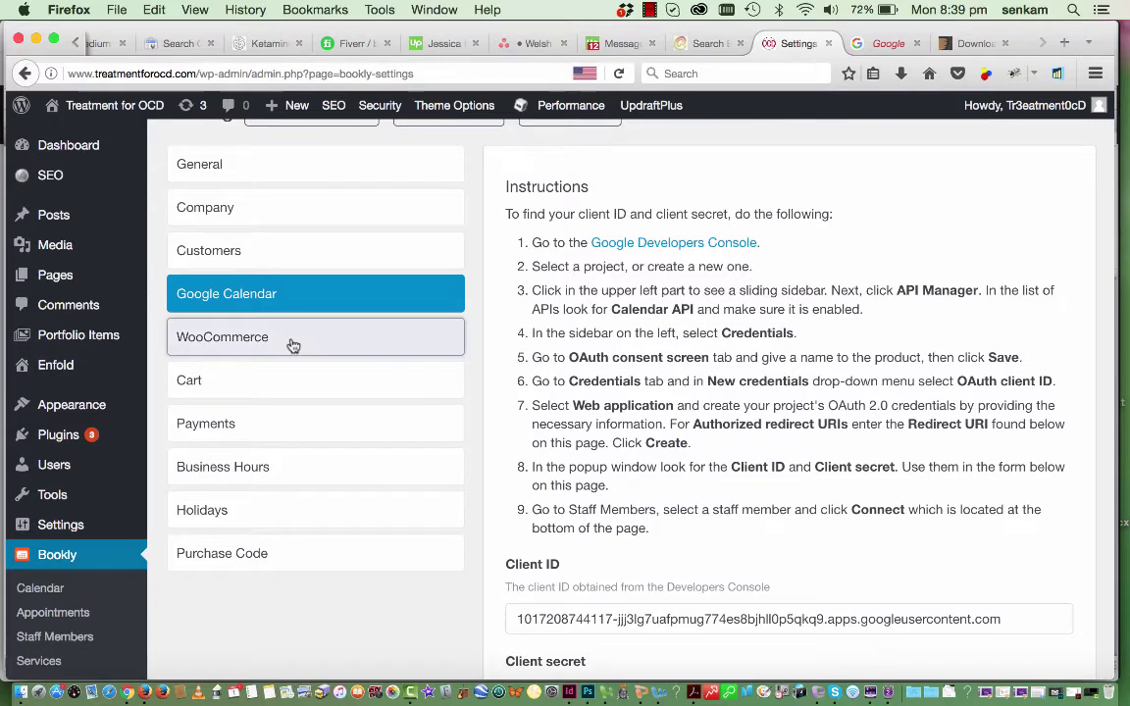
scroll(291, 346, up, 2)
scroll(284, 410, down, 1)
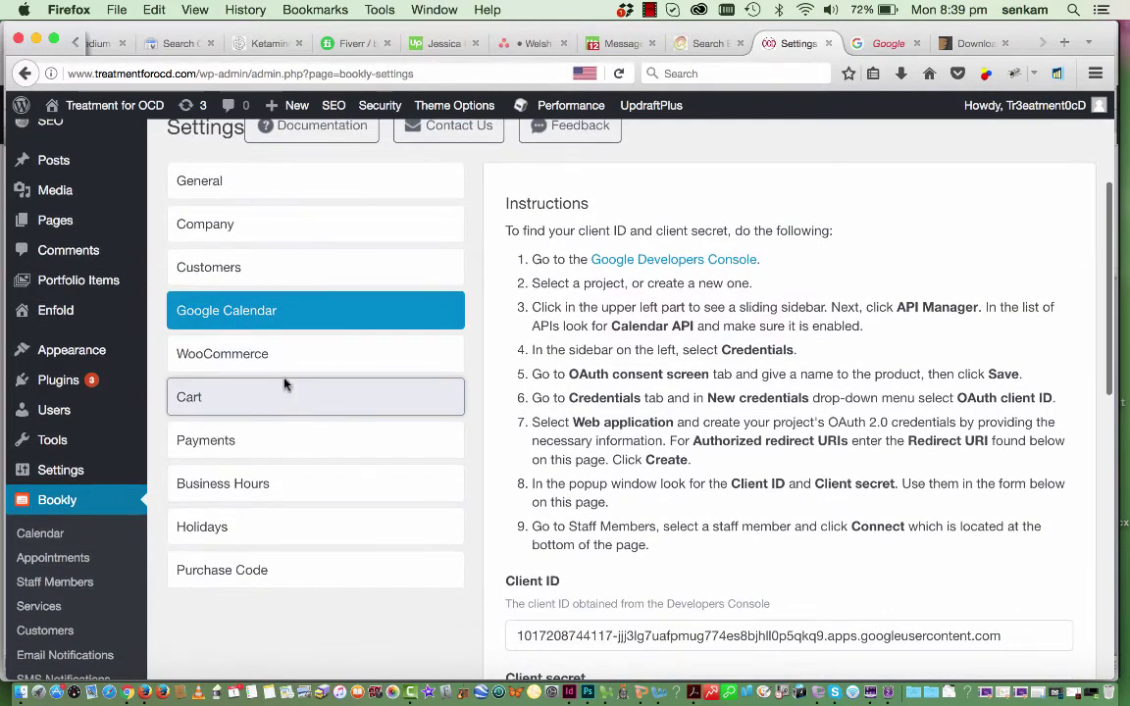
click(264, 481)
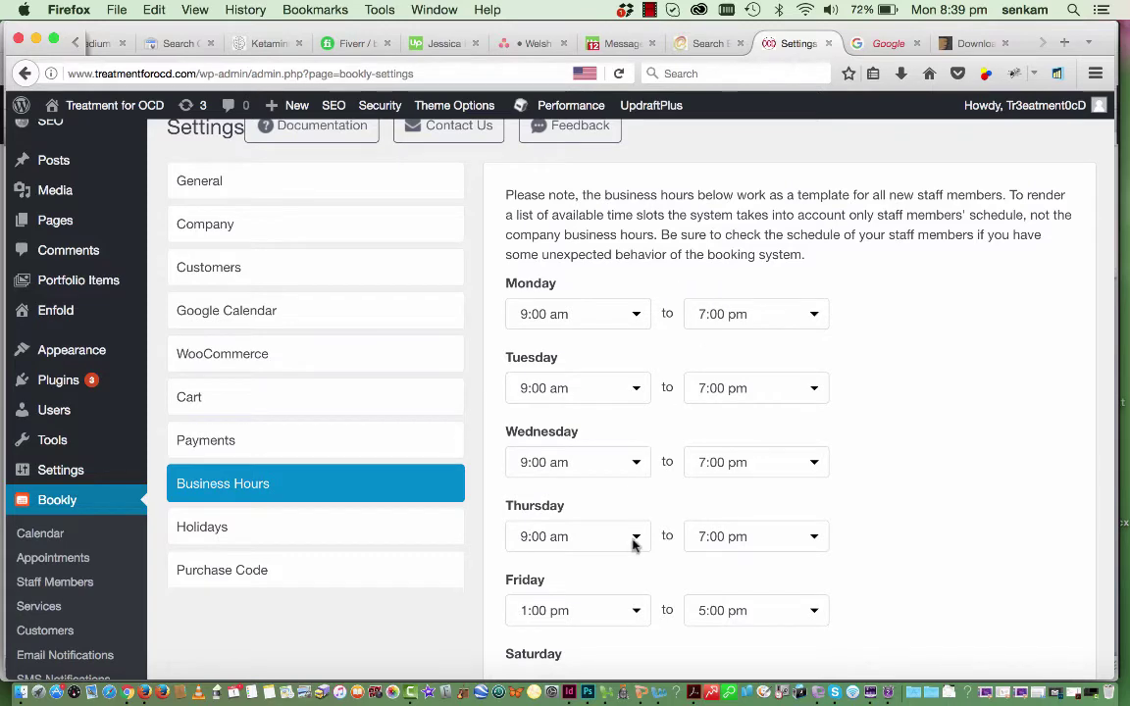
scroll(633, 544, down, 4)
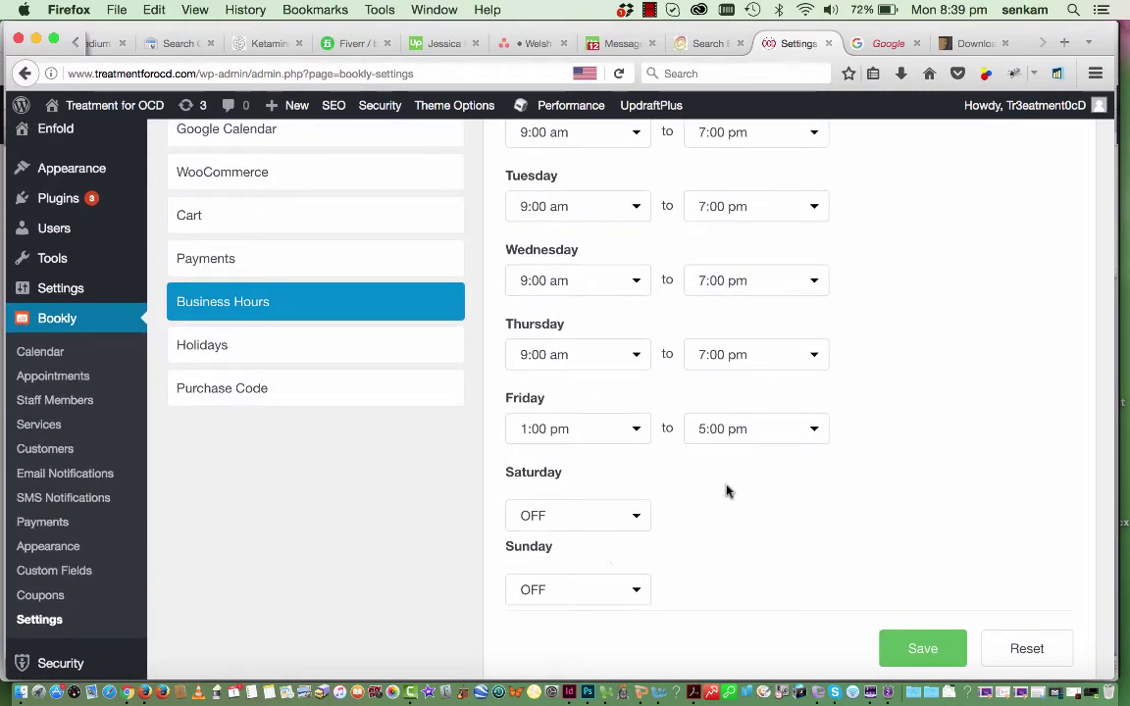
scroll(841, 410, up, 1)
scroll(838, 405, up, 2)
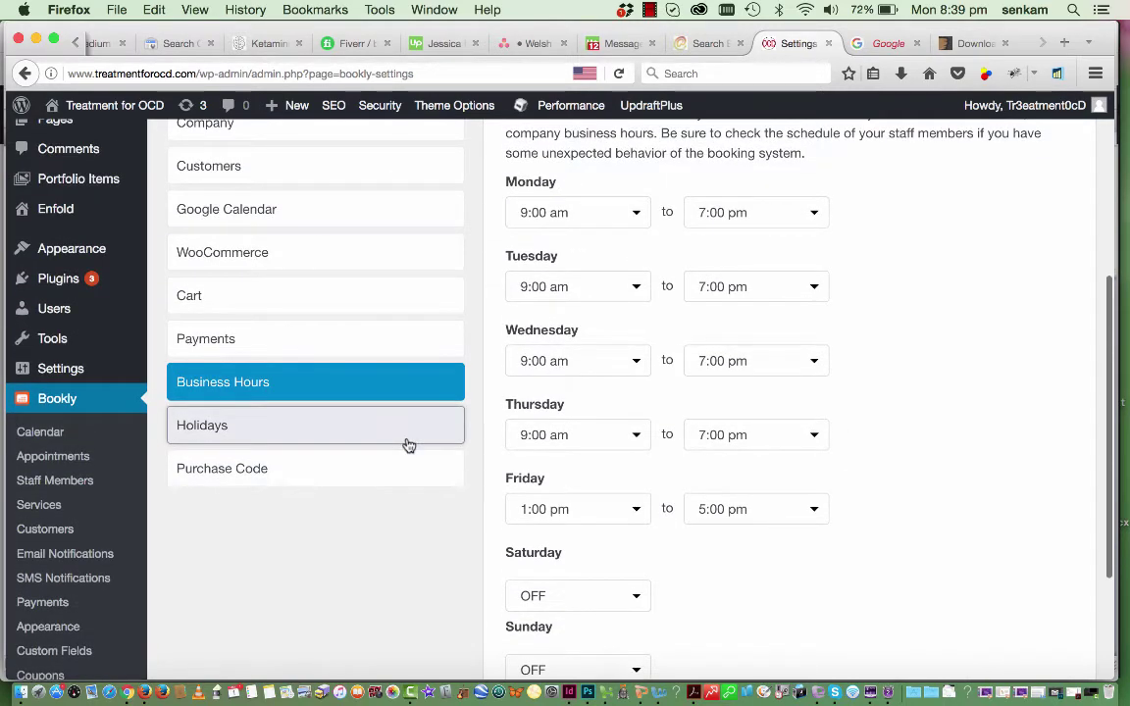
Open the Holidays settings and look over the yearly calendar.
click(406, 438)
scroll(719, 360, down, 4)
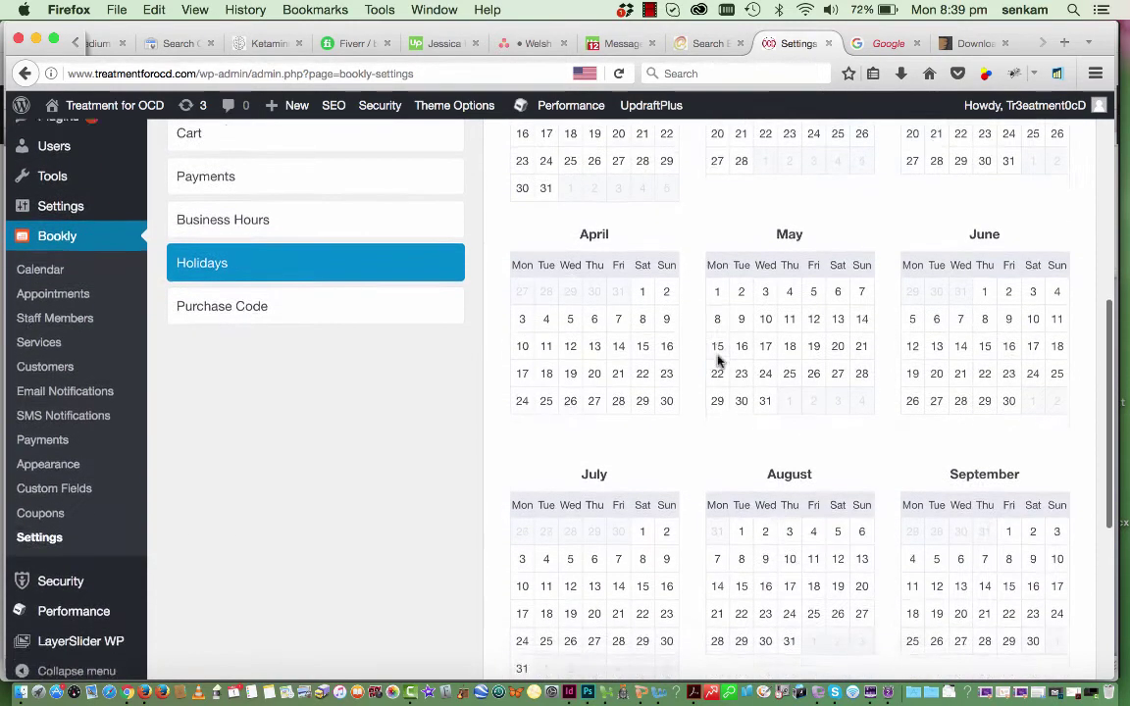
scroll(719, 360, up, 3)
scroll(373, 427, up, 2)
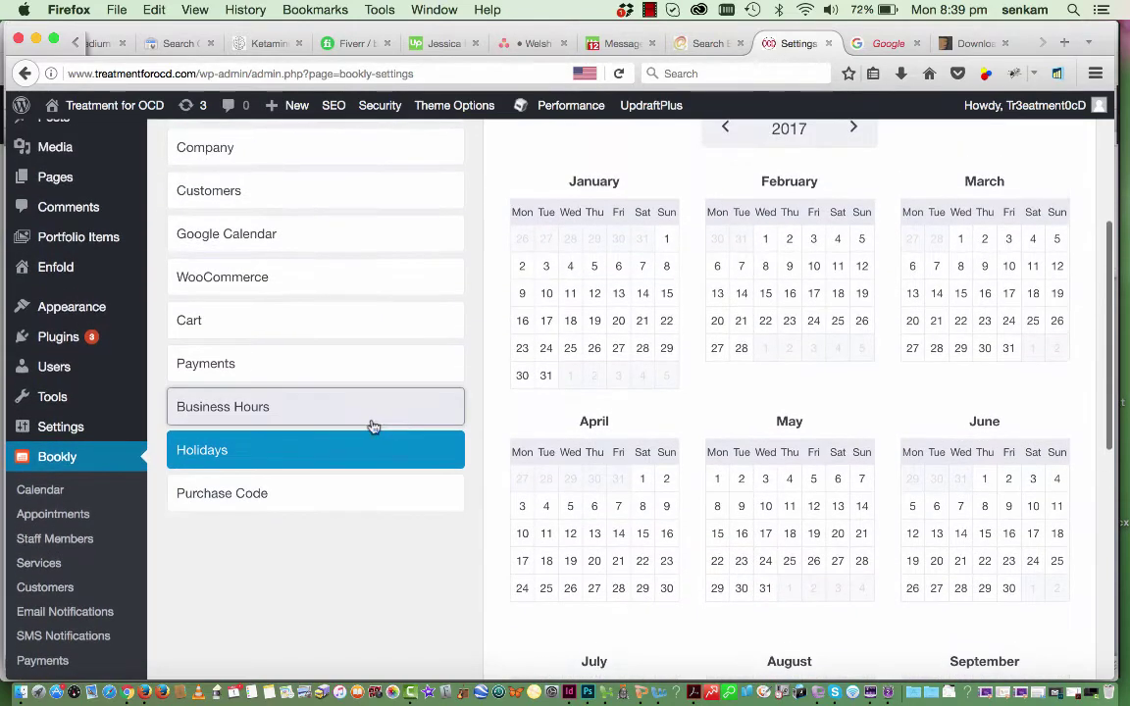
View the WooCommerce, Customers and Company sections of Bookly's settings.
click(306, 286)
scroll(308, 291, up, 3)
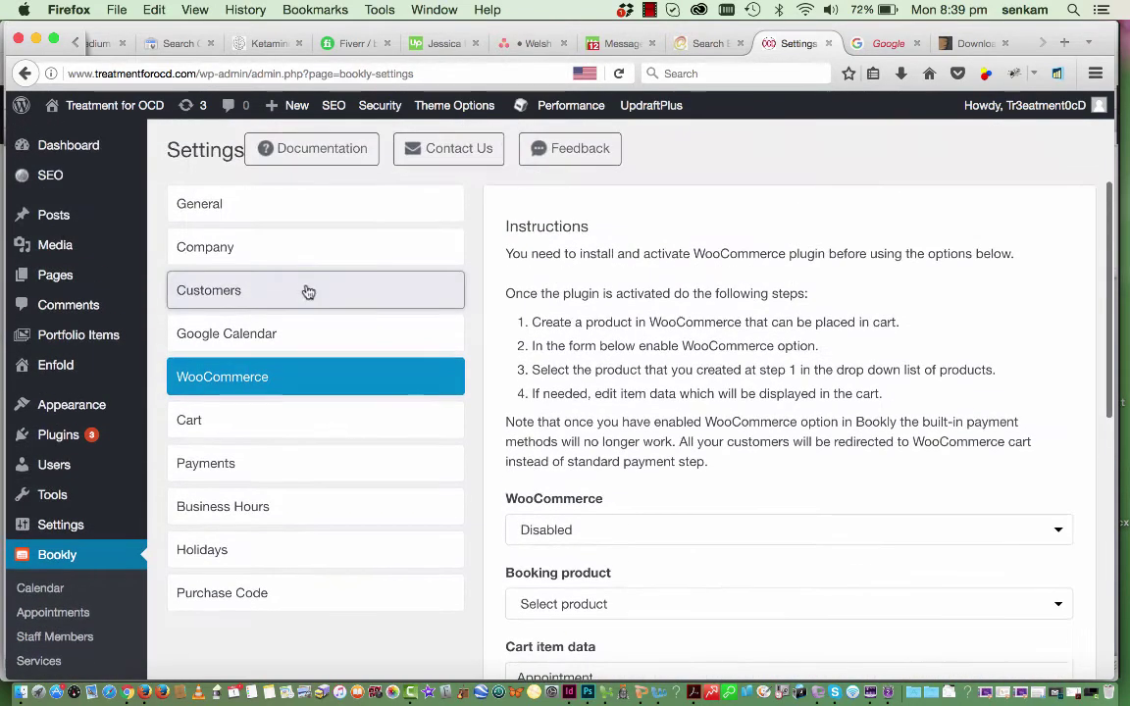
click(299, 294)
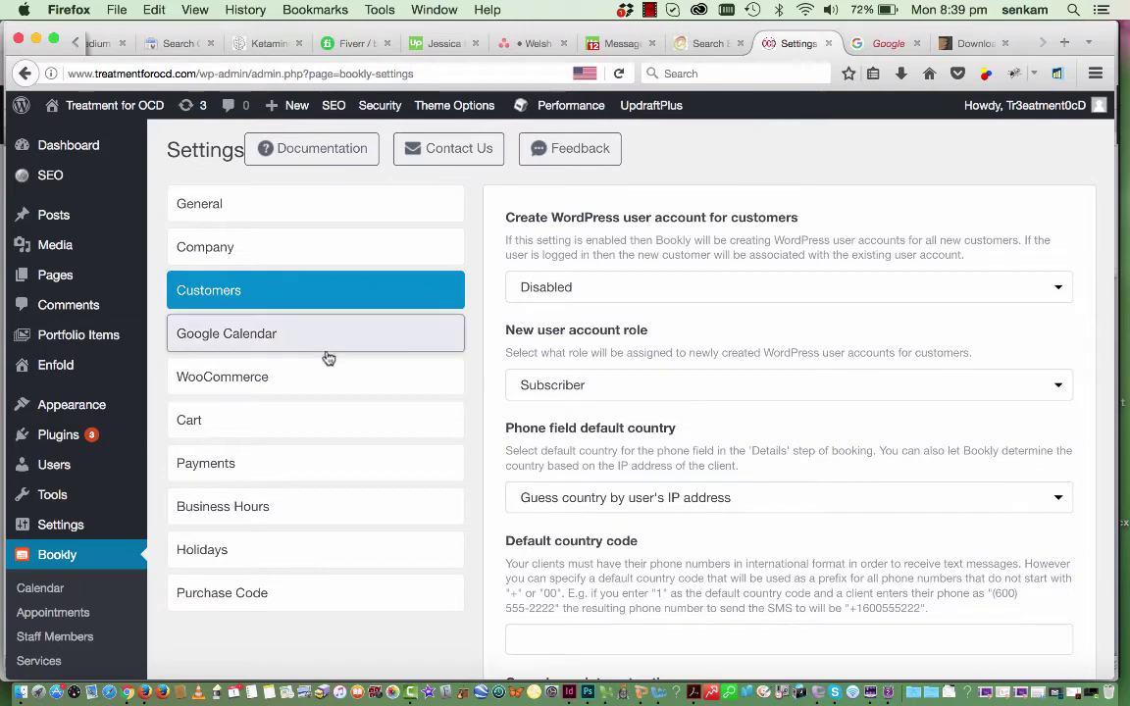
click(303, 259)
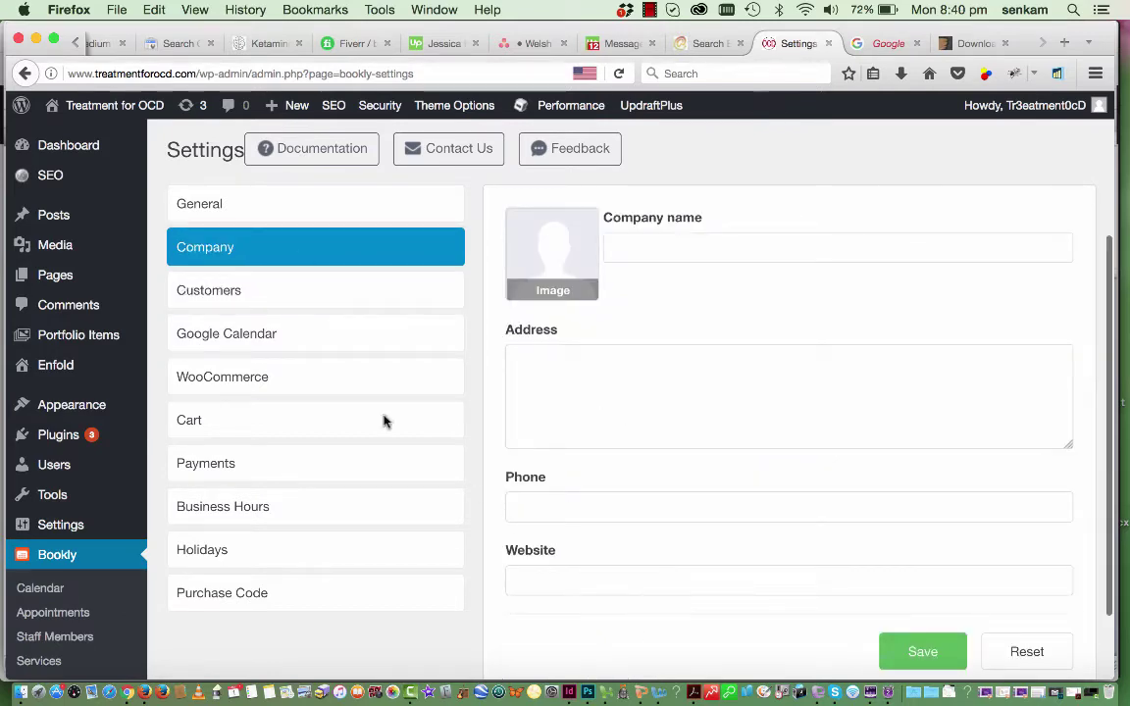
Open the General settings and look over the time slot, appointment status, booking and cancellation options.
click(253, 218)
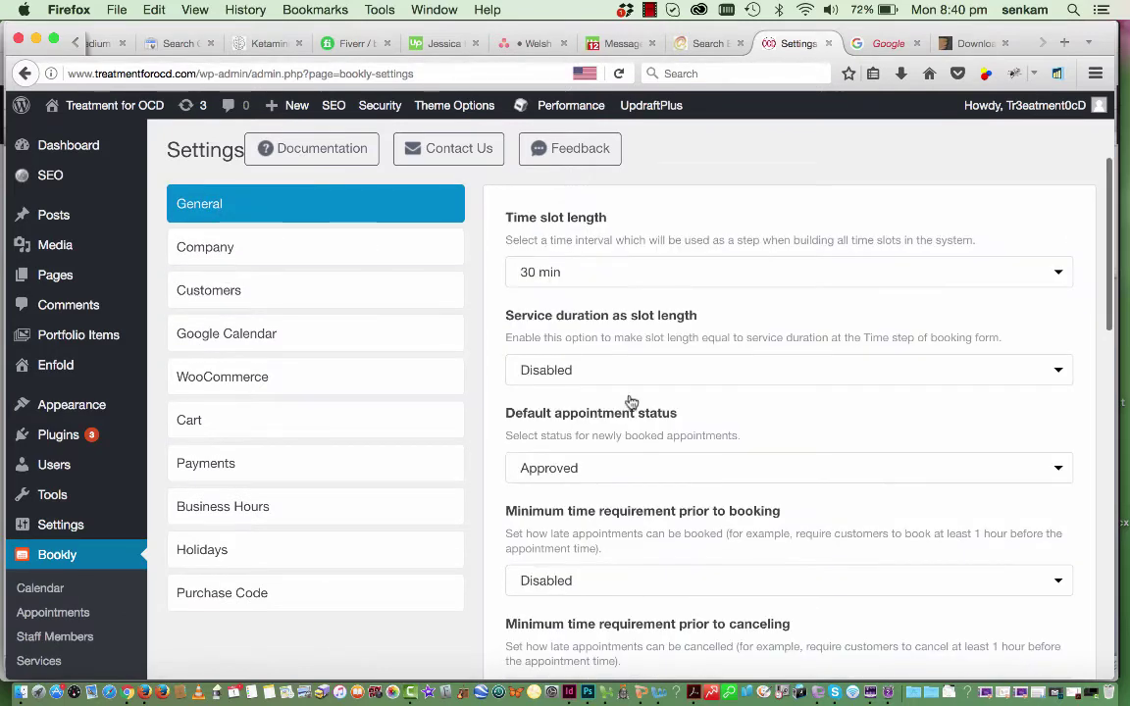
scroll(628, 398, down, 8)
scroll(628, 399, up, 7)
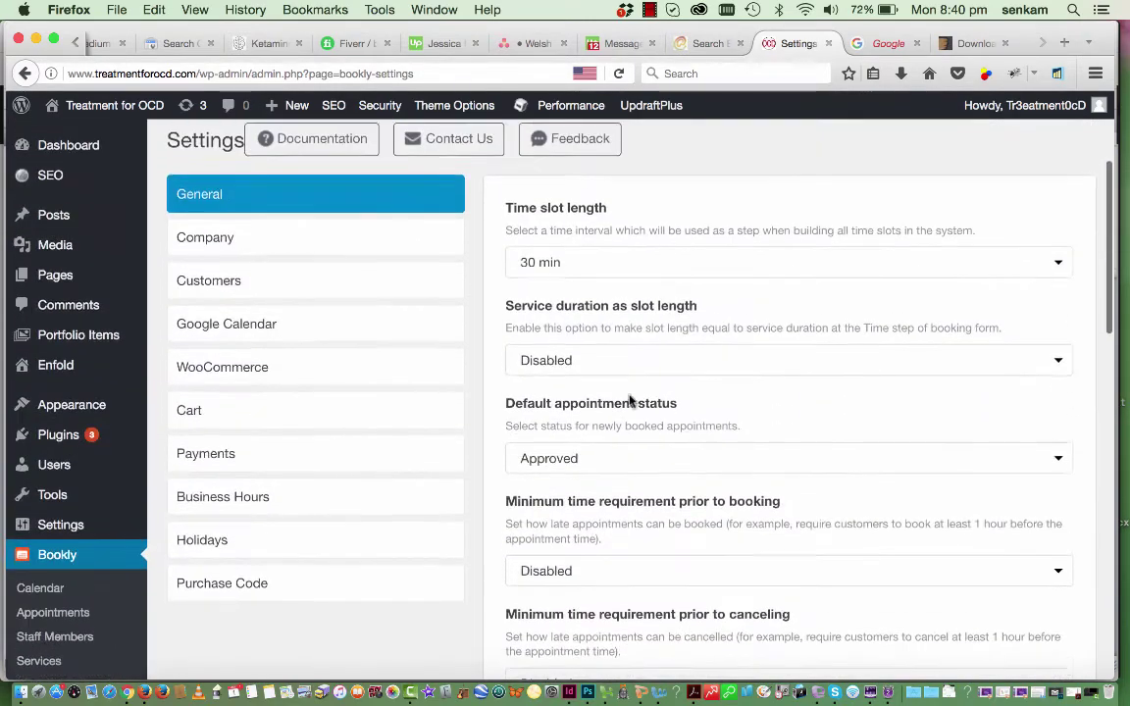
scroll(62, 585, down, 4)
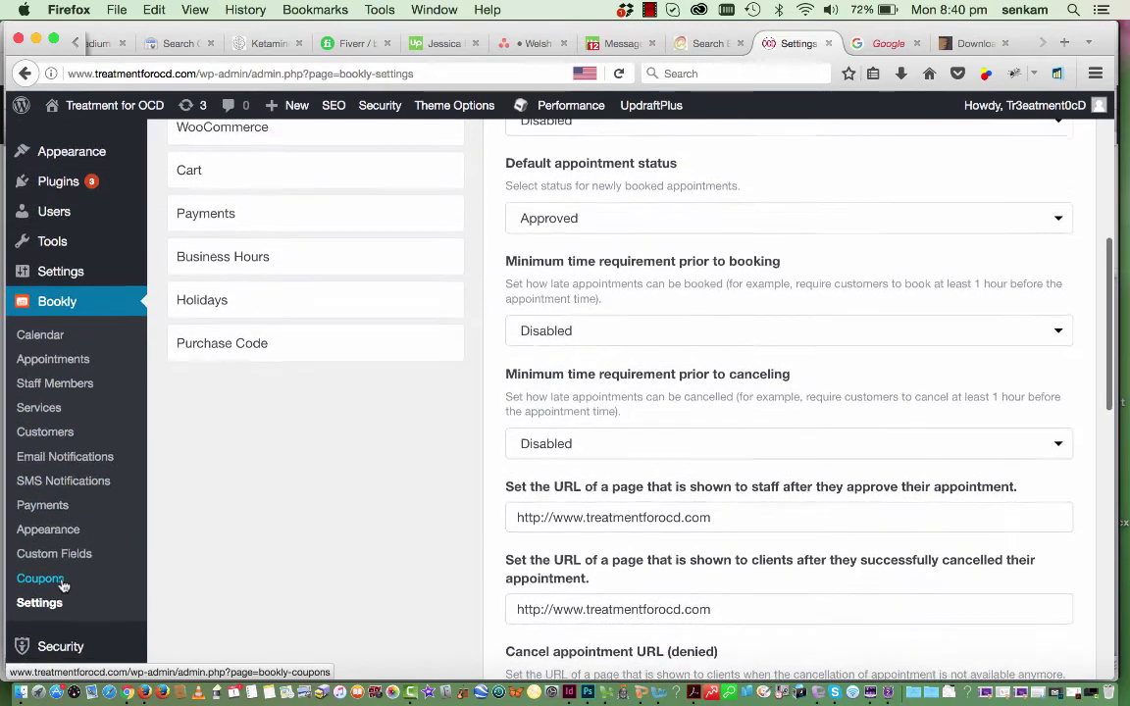
scroll(63, 583, down, 1)
scroll(353, 520, up, 5)
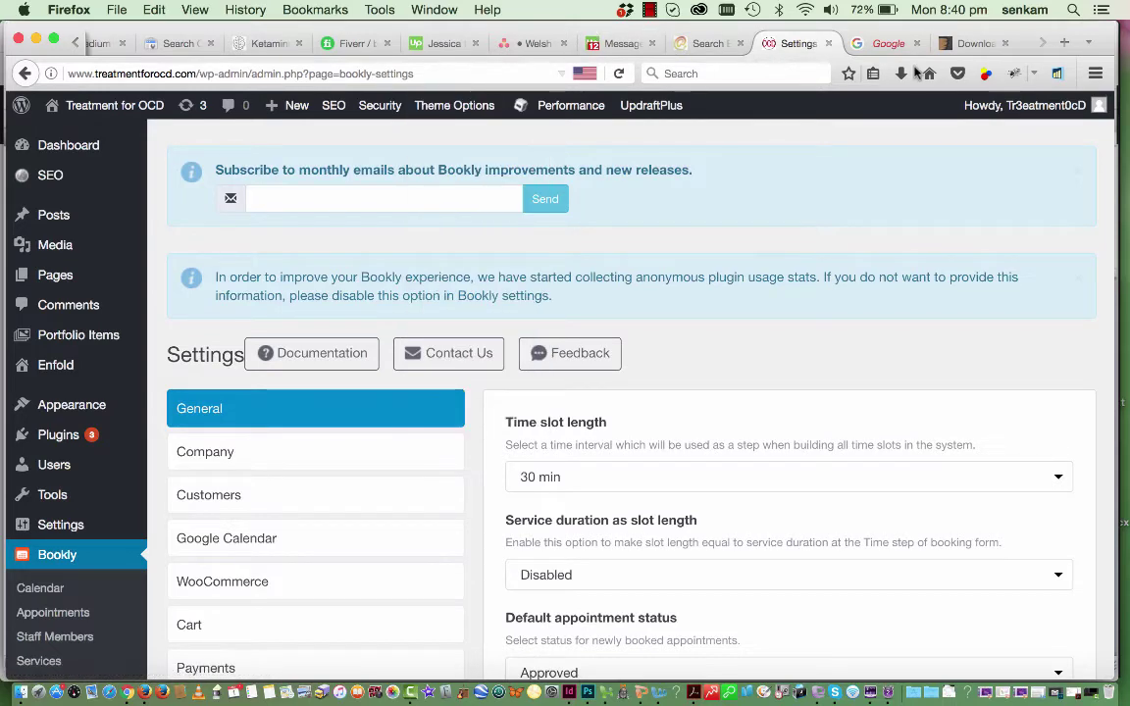
Open youtube.com in a new browser tab.
click(1065, 42)
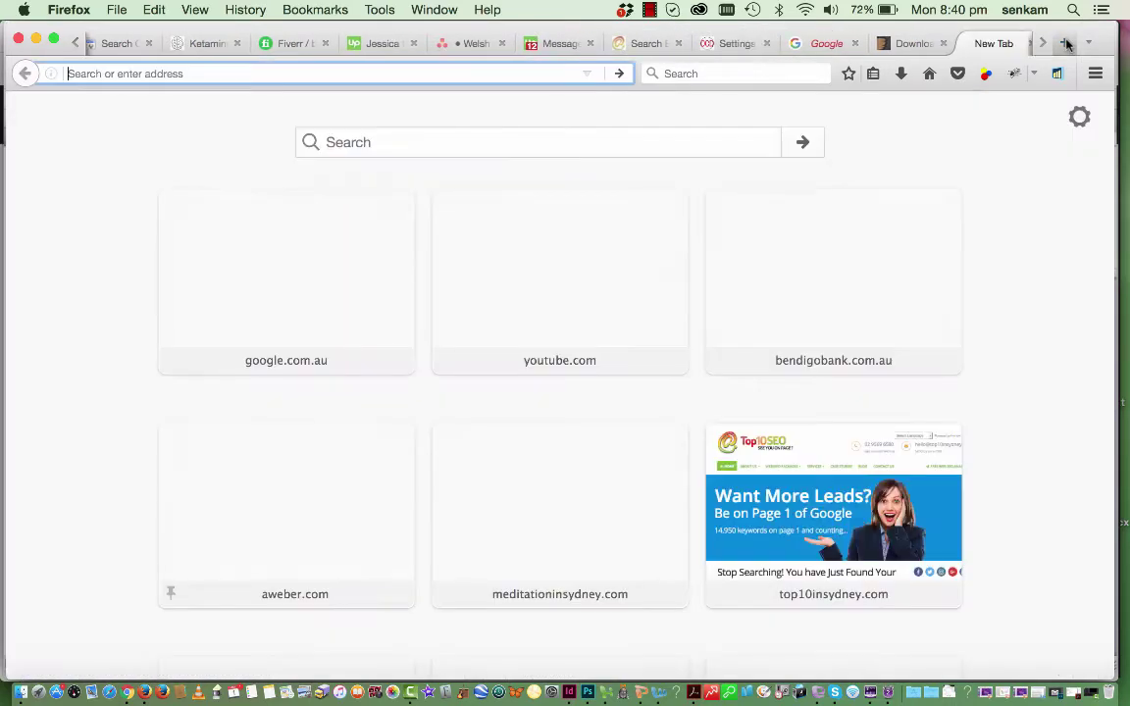
text(youtube.com/)
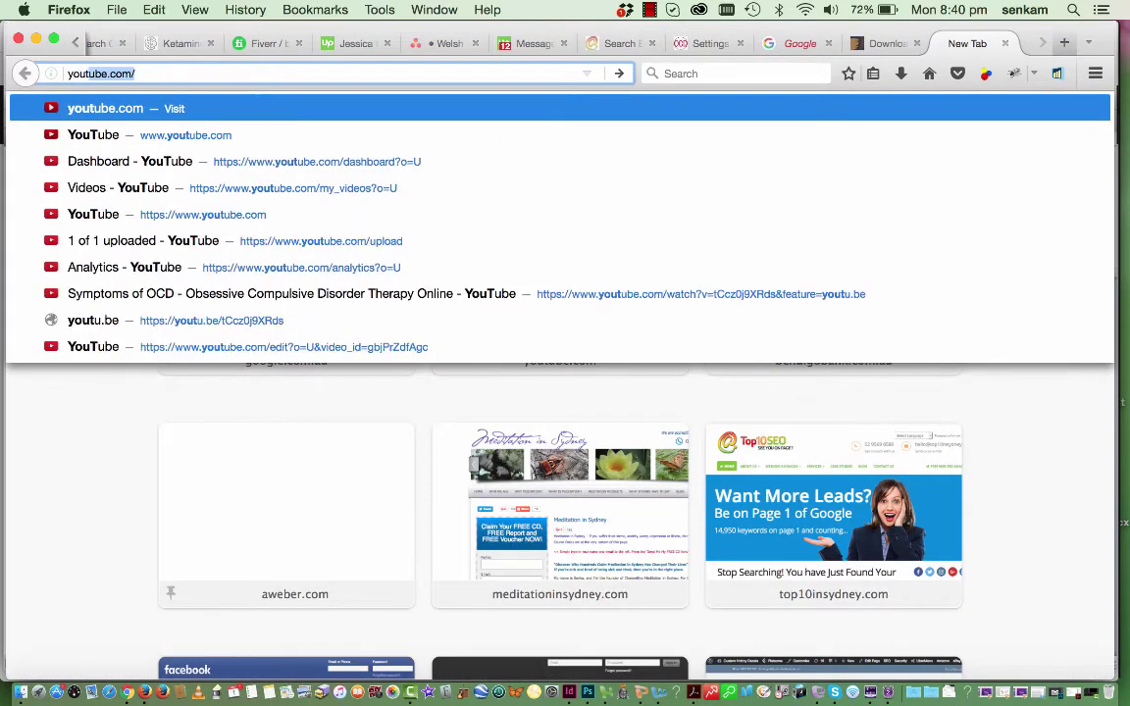
key(Return)
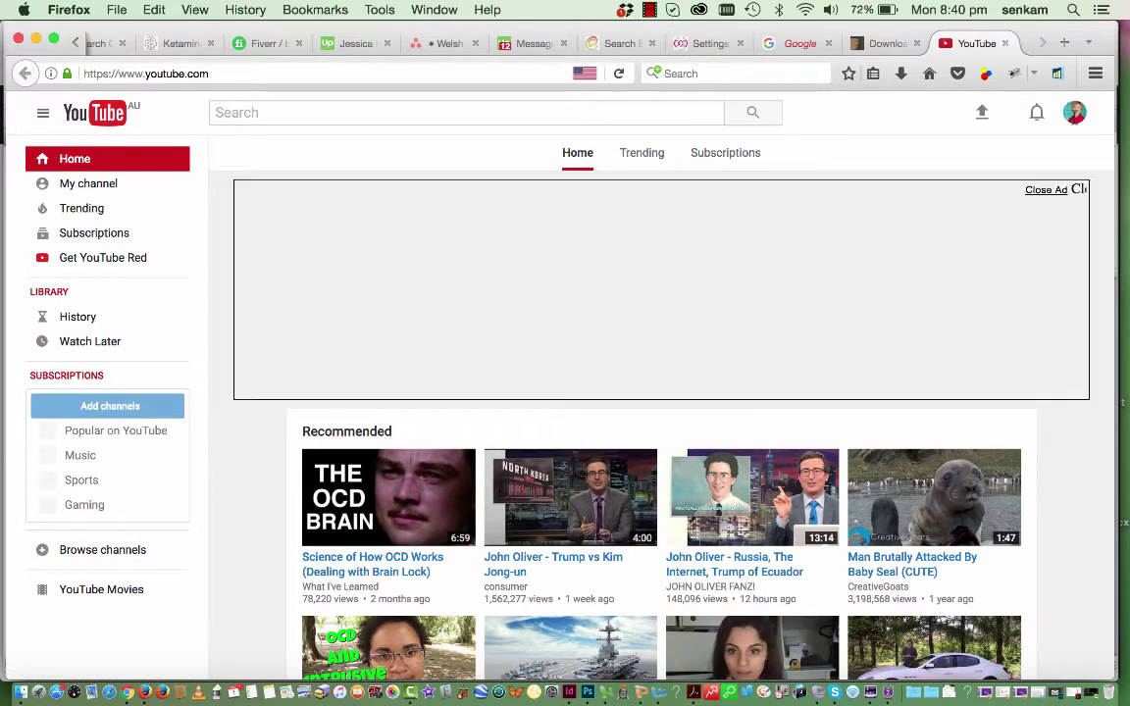
View the YouTube account menu and check the channel's notifications, closing the notification list after reading it.
click(1076, 119)
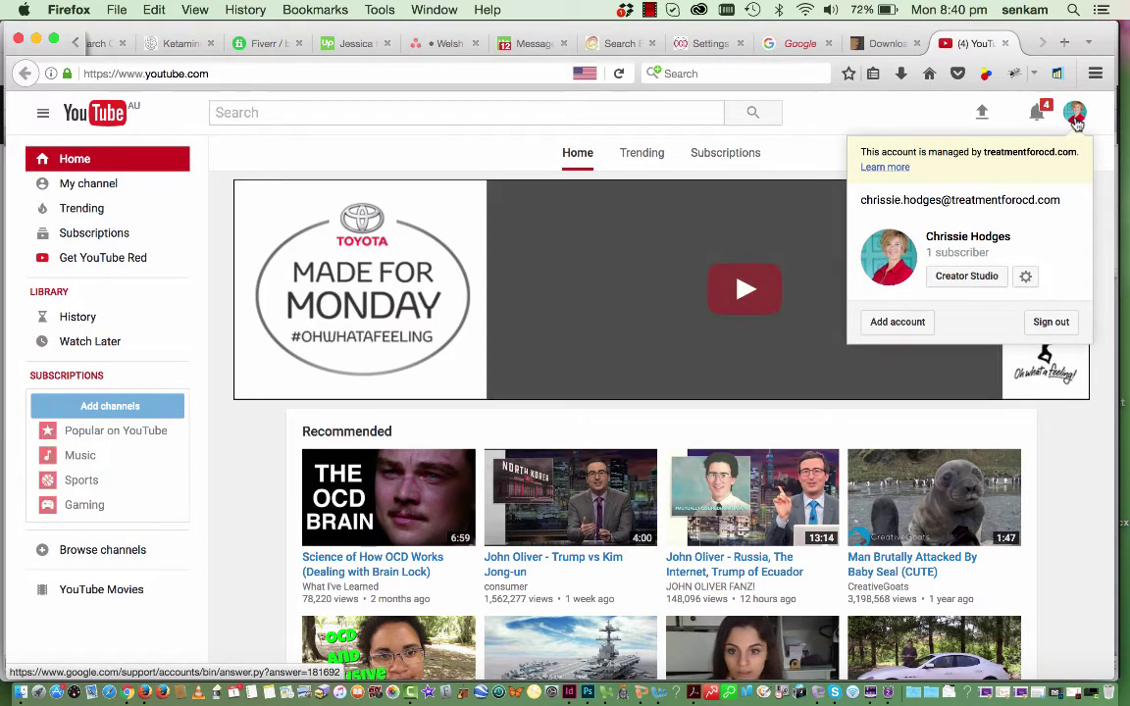
click(1037, 113)
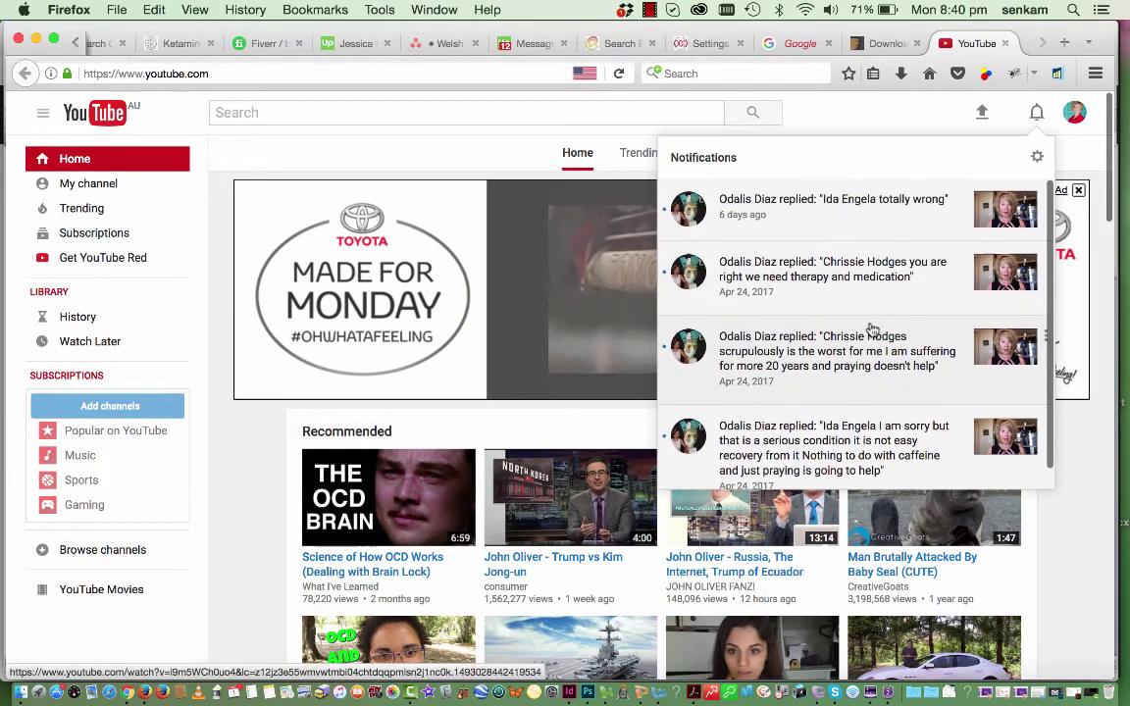
click(1037, 112)
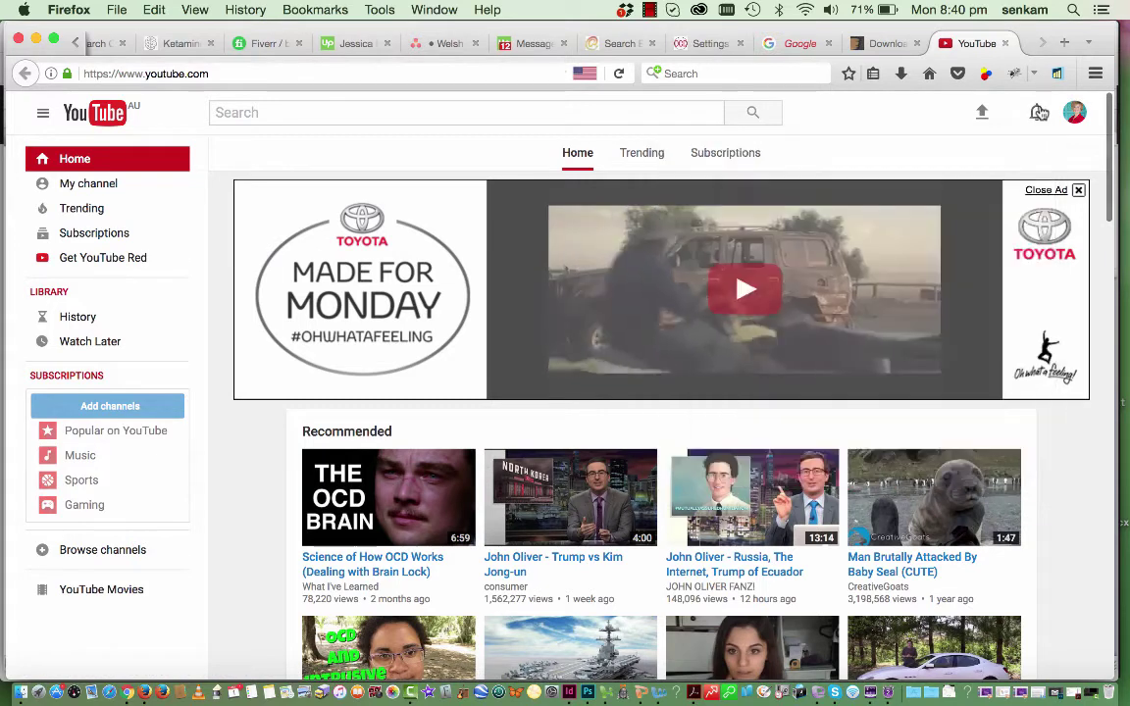
Open Creator Studio for the signed-in YouTube channel and show its uploaded videos in the Video Manager.
click(1074, 114)
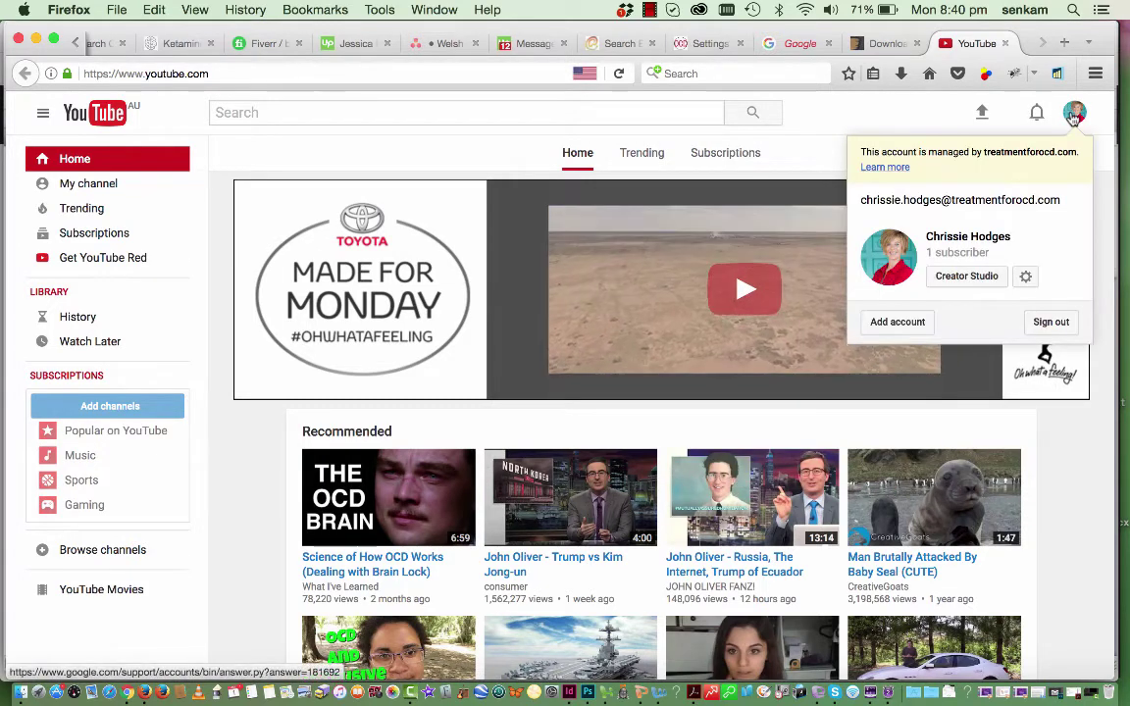
click(962, 278)
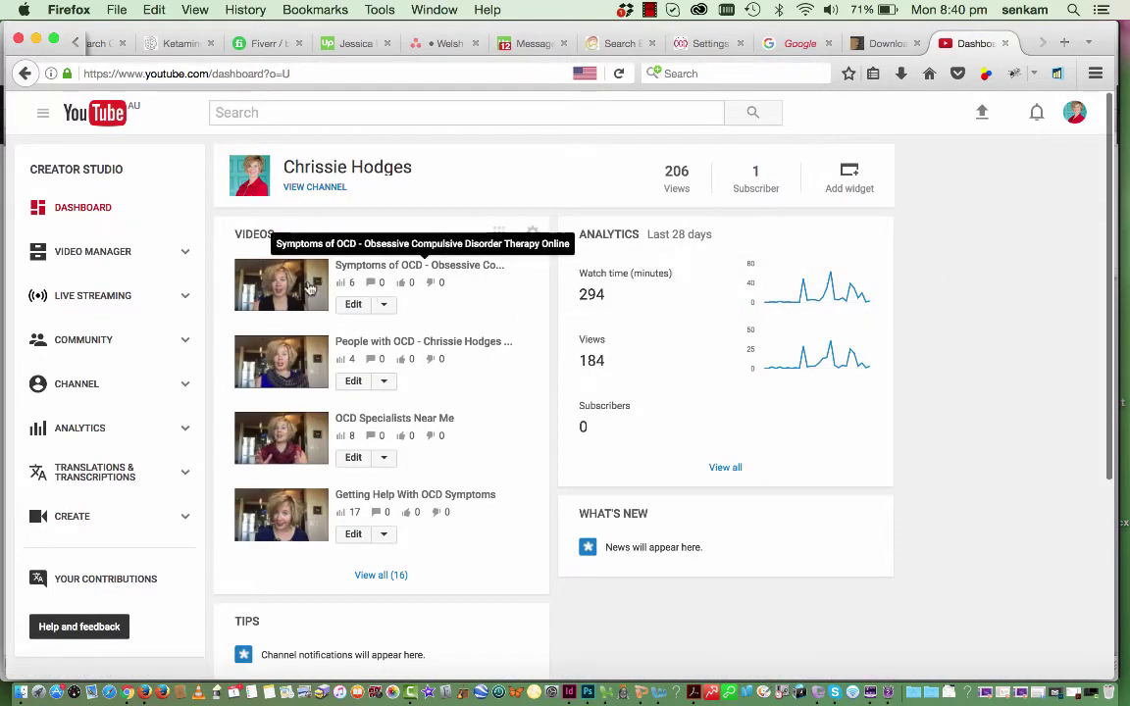
click(93, 252)
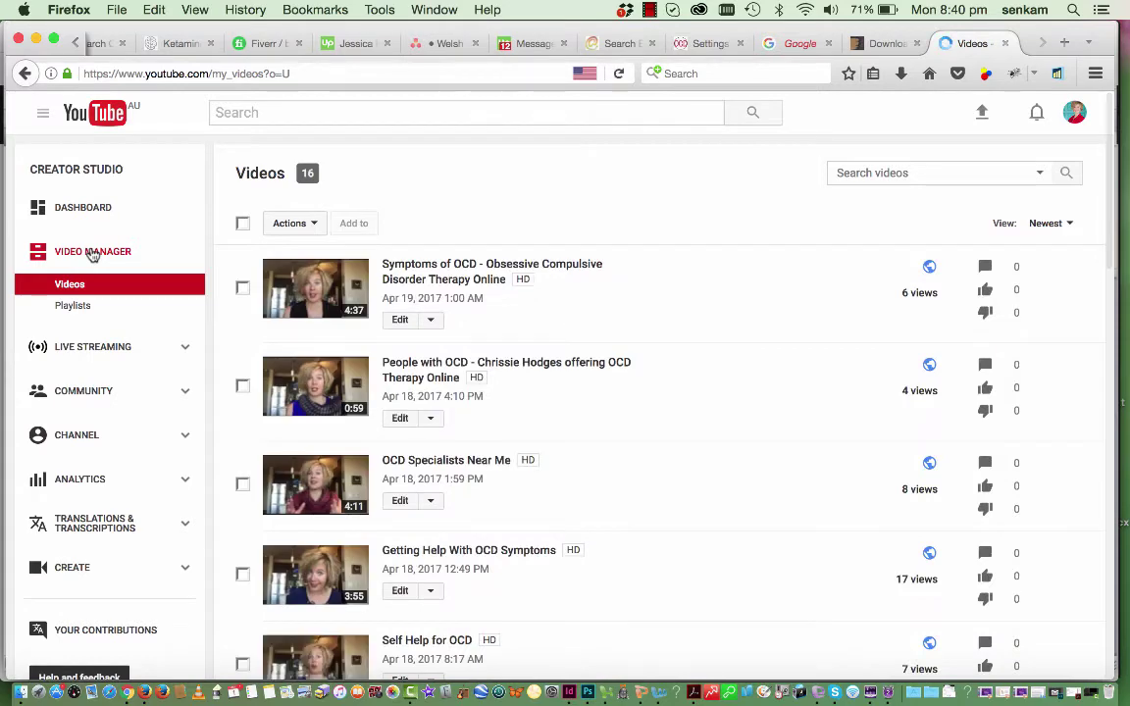
Look through the full list of uploaded videos in the Video Manager, returning to the newest one.
scroll(689, 295, down, 2)
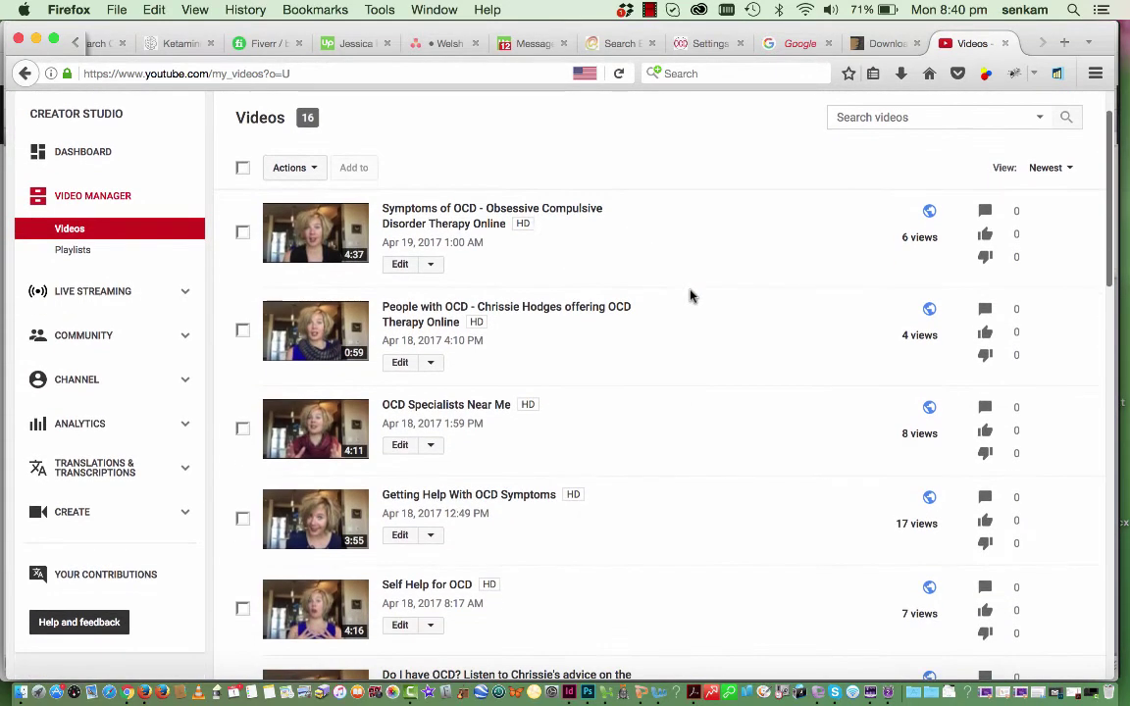
scroll(690, 295, down, 10)
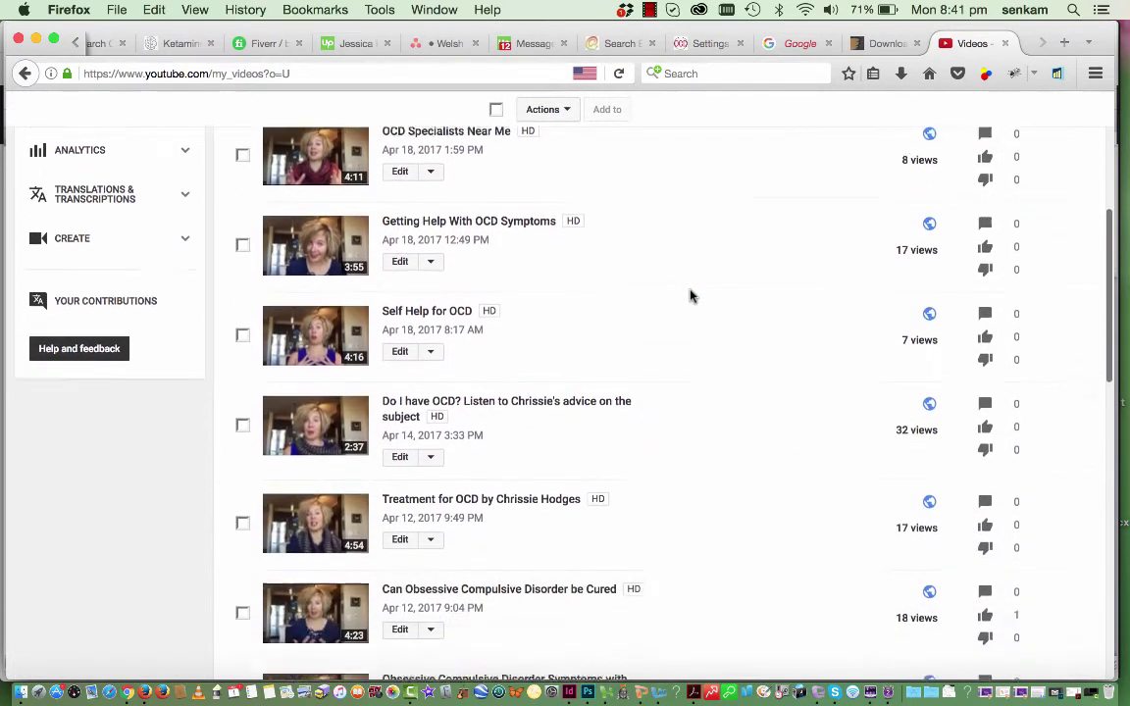
scroll(690, 295, down, 5)
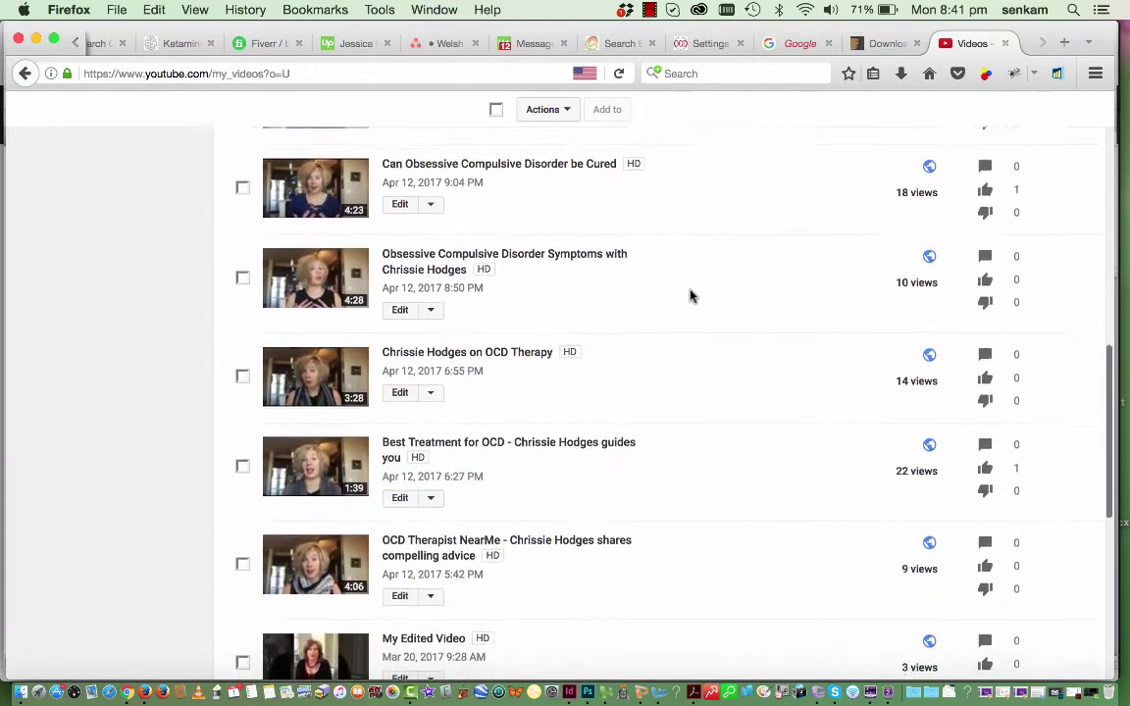
scroll(689, 295, up, 8)
scroll(690, 295, up, 9)
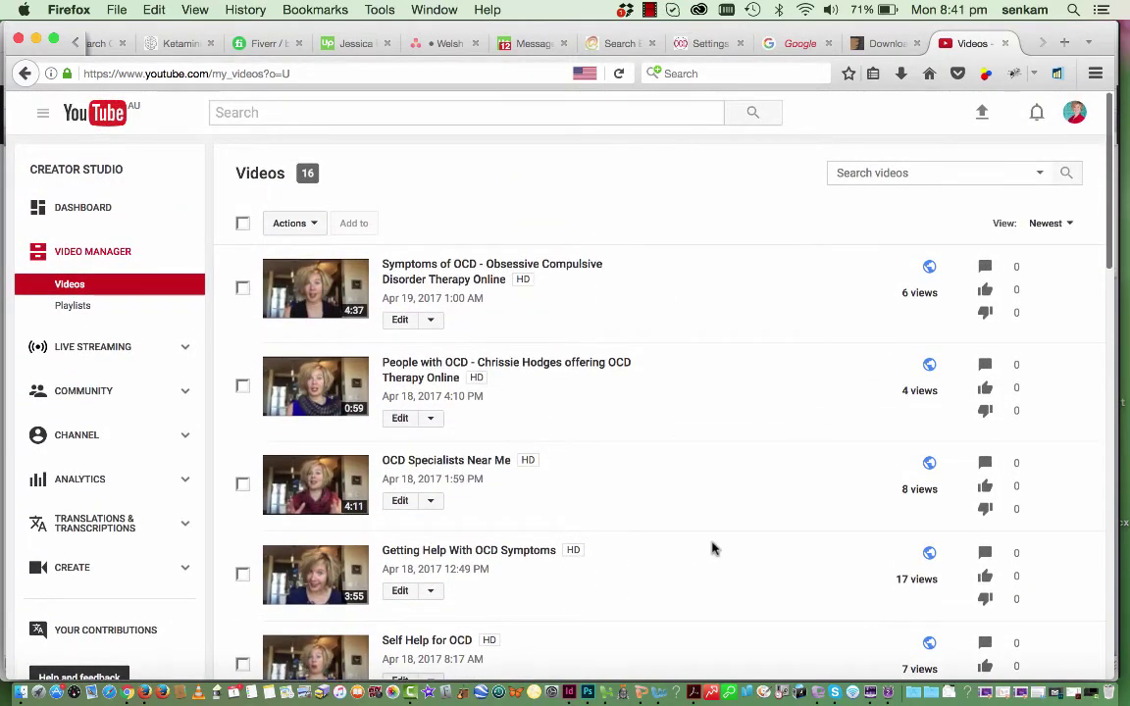
scroll(711, 542, down, 2)
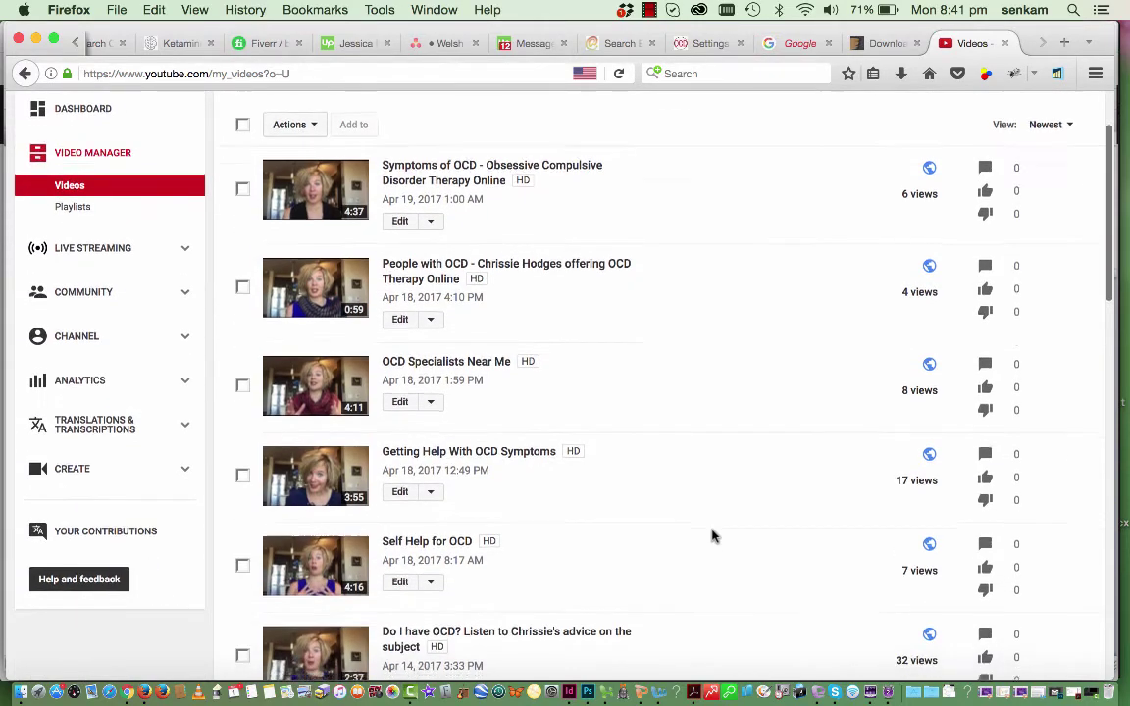
scroll(713, 540, down, 10)
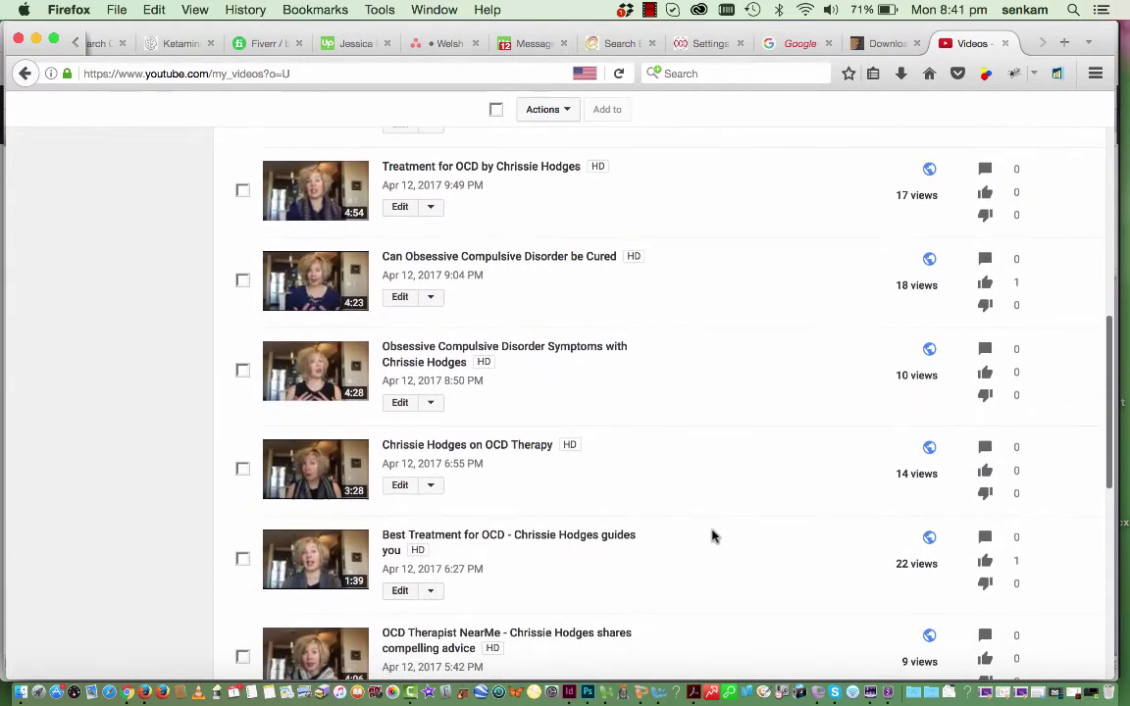
scroll(711, 534, up, 12)
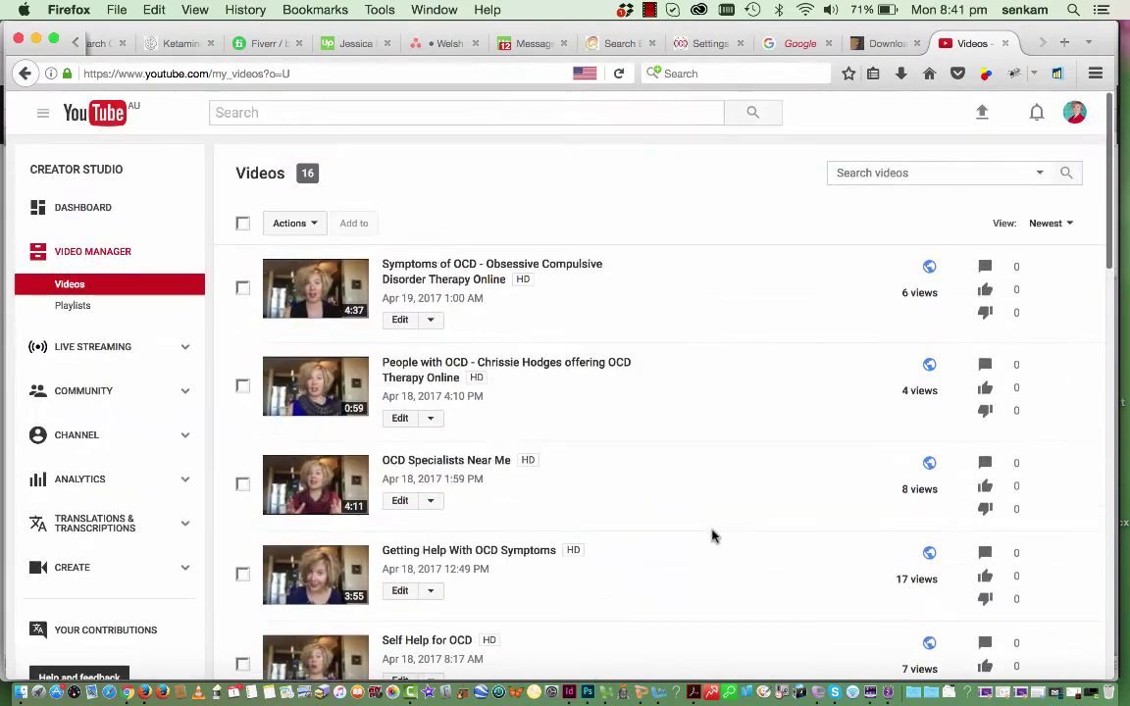
Open the newest video, "Symptoms of OCD", for editing, review its thumbnails, description and tags, and return to the video list.
click(400, 321)
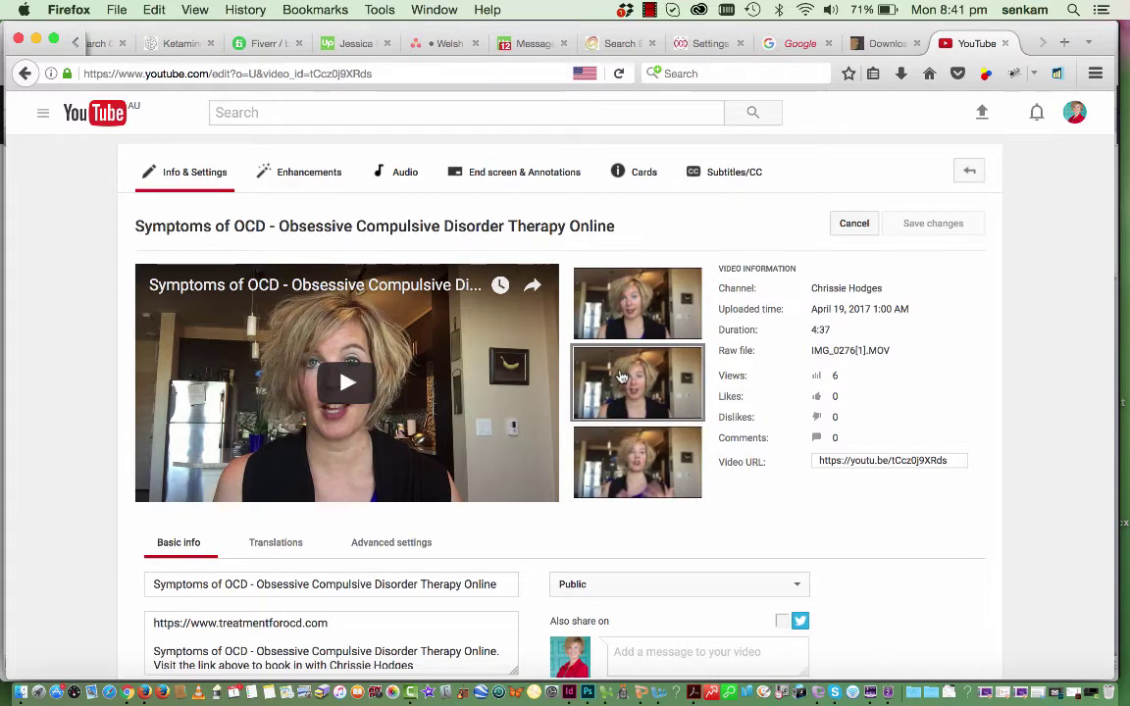
scroll(618, 375, down, 3)
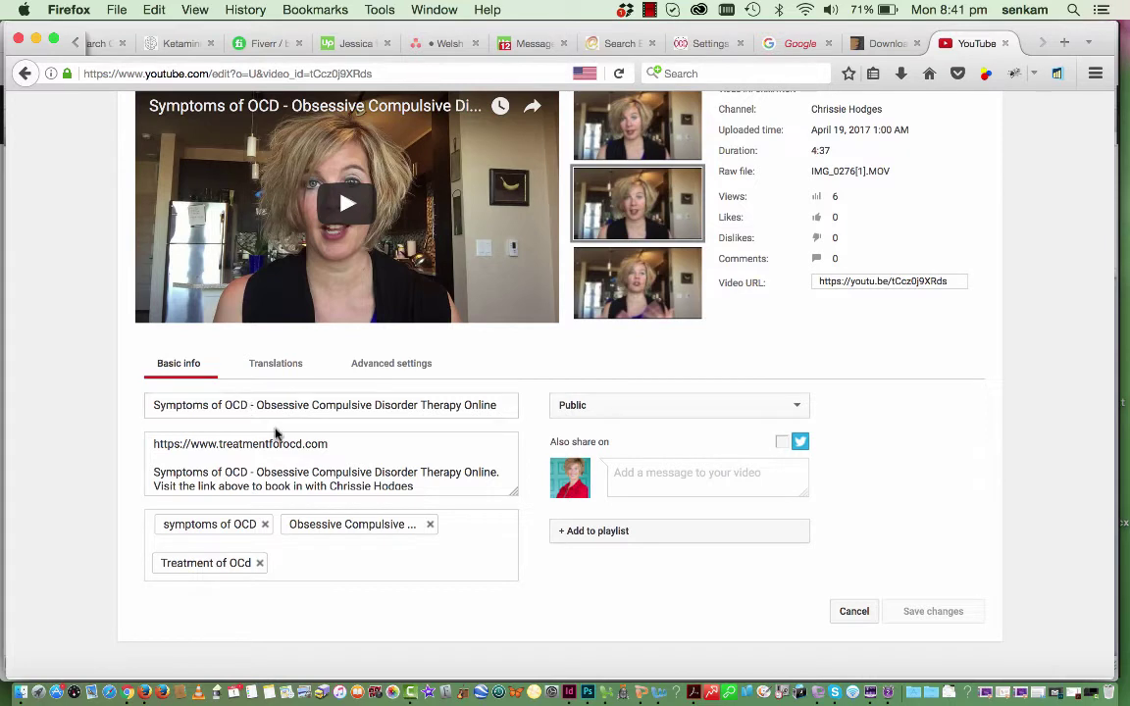
click(318, 446)
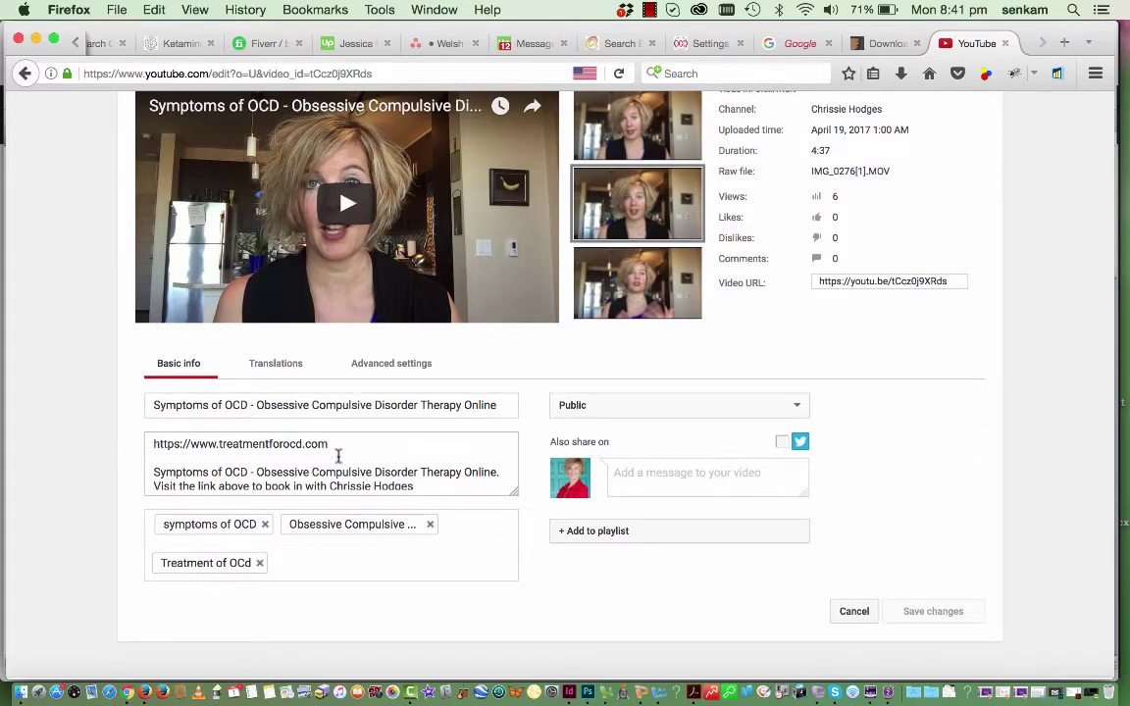
scroll(182, 457, down, 1)
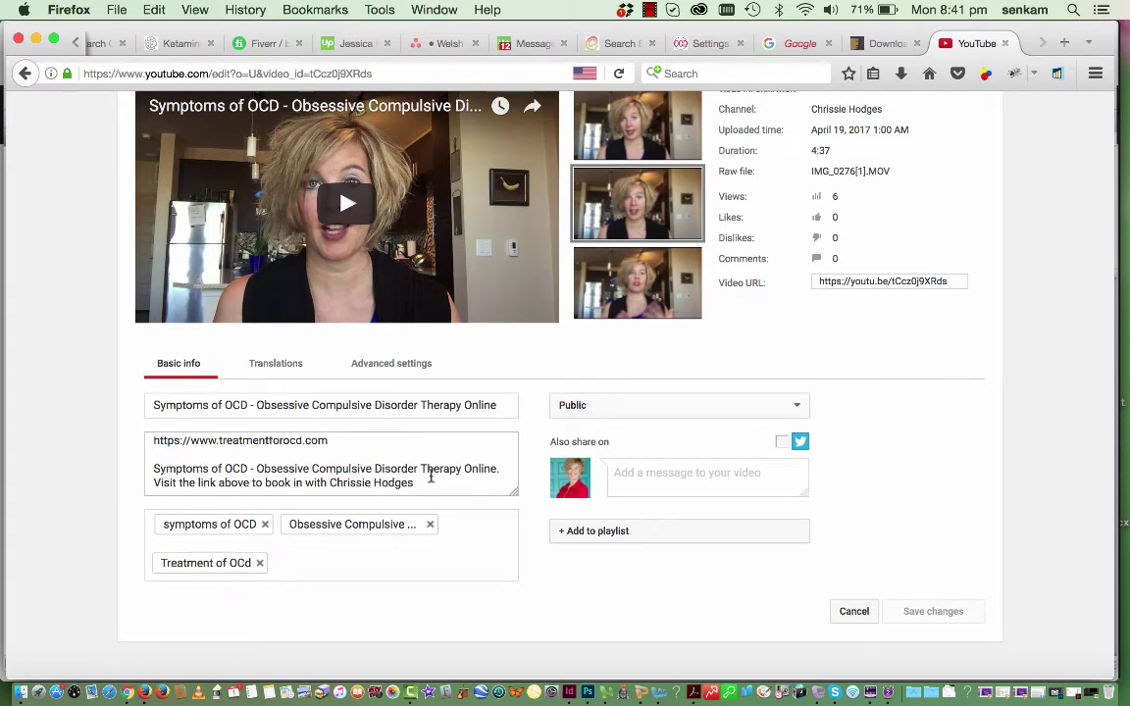
click(350, 536)
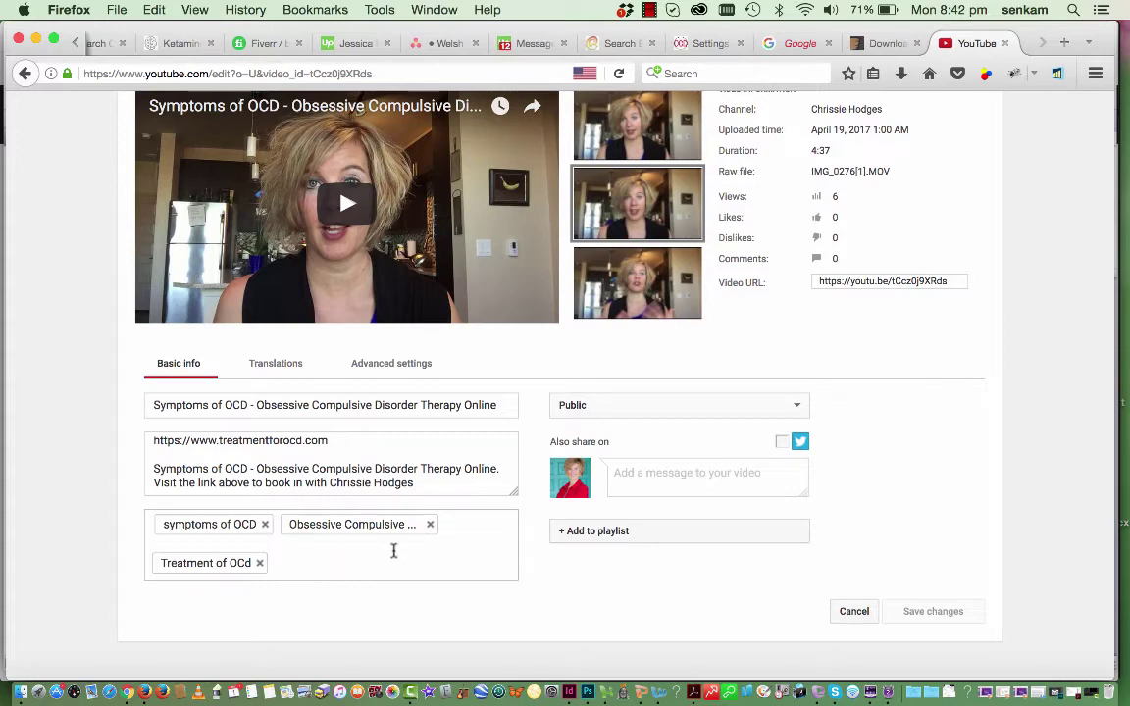
scroll(393, 551, up, 5)
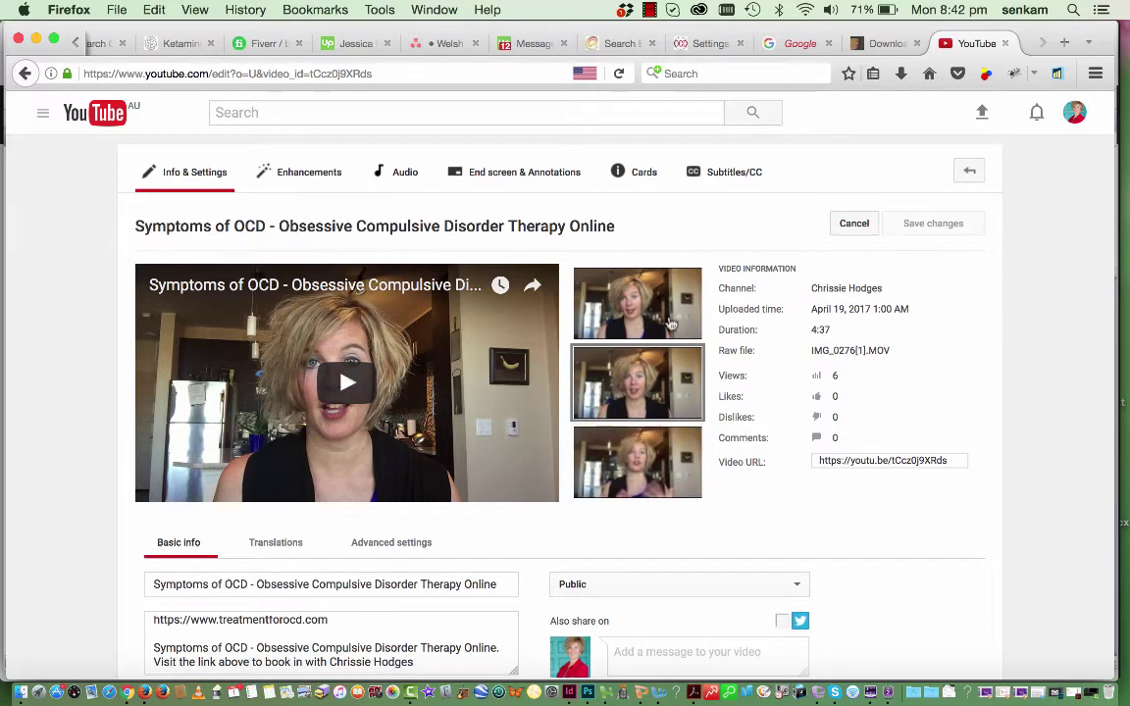
scroll(723, 235, down, 3)
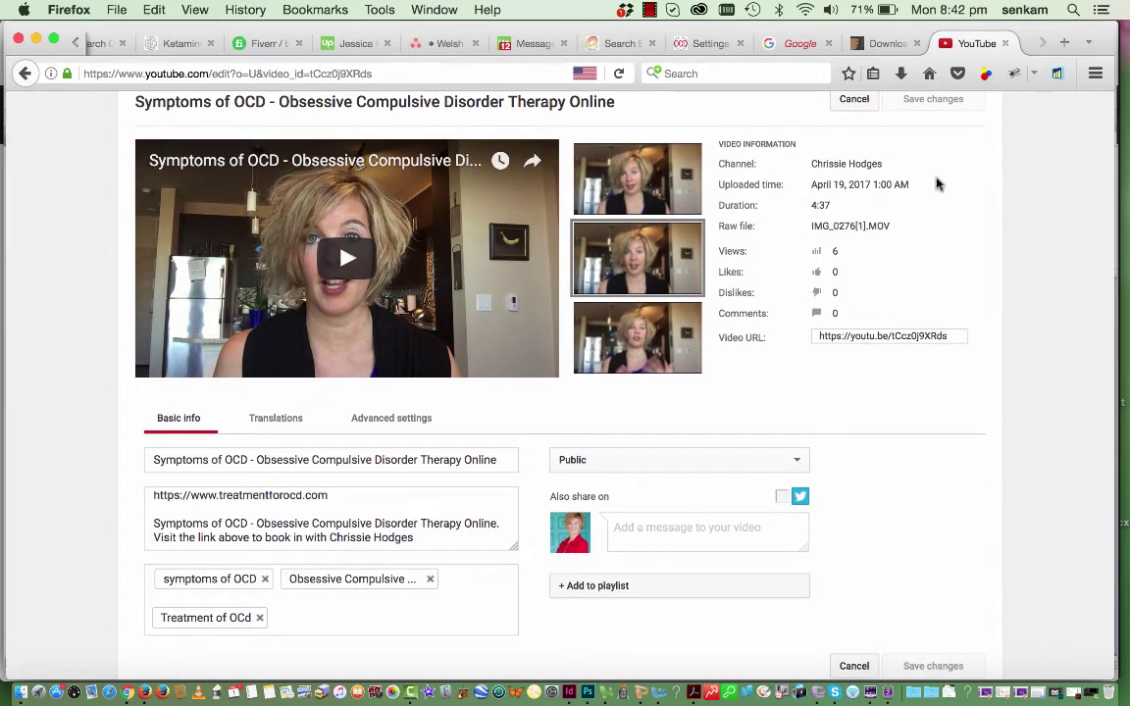
scroll(970, 174, up, 3)
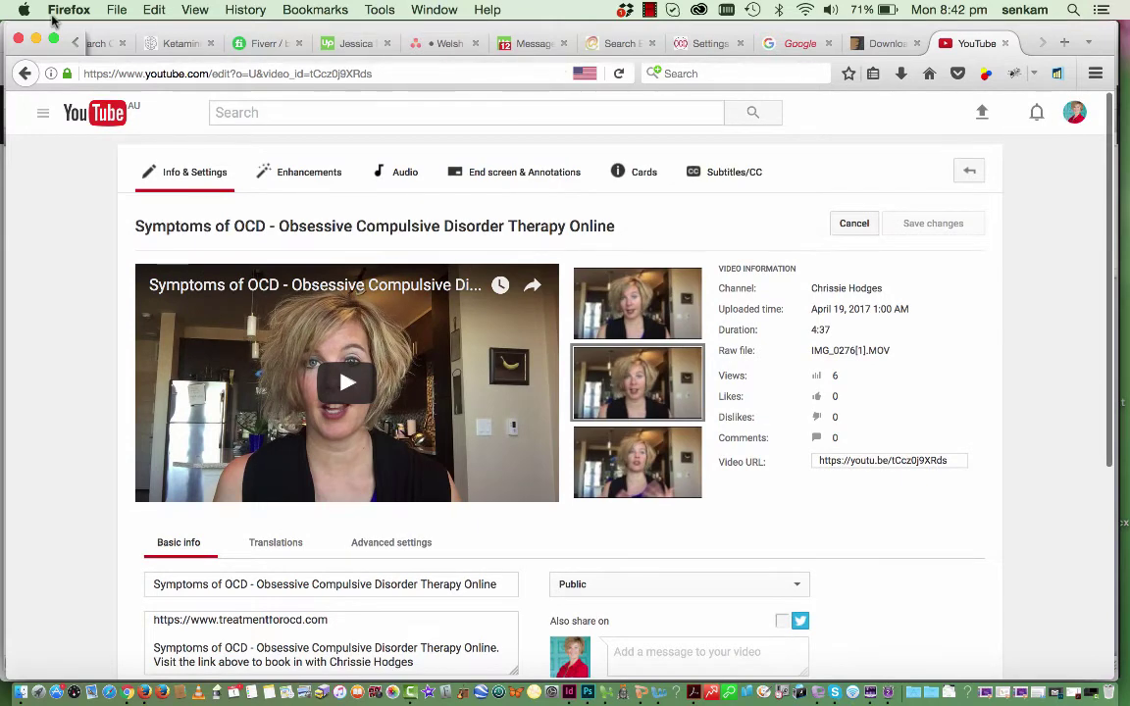
click(26, 75)
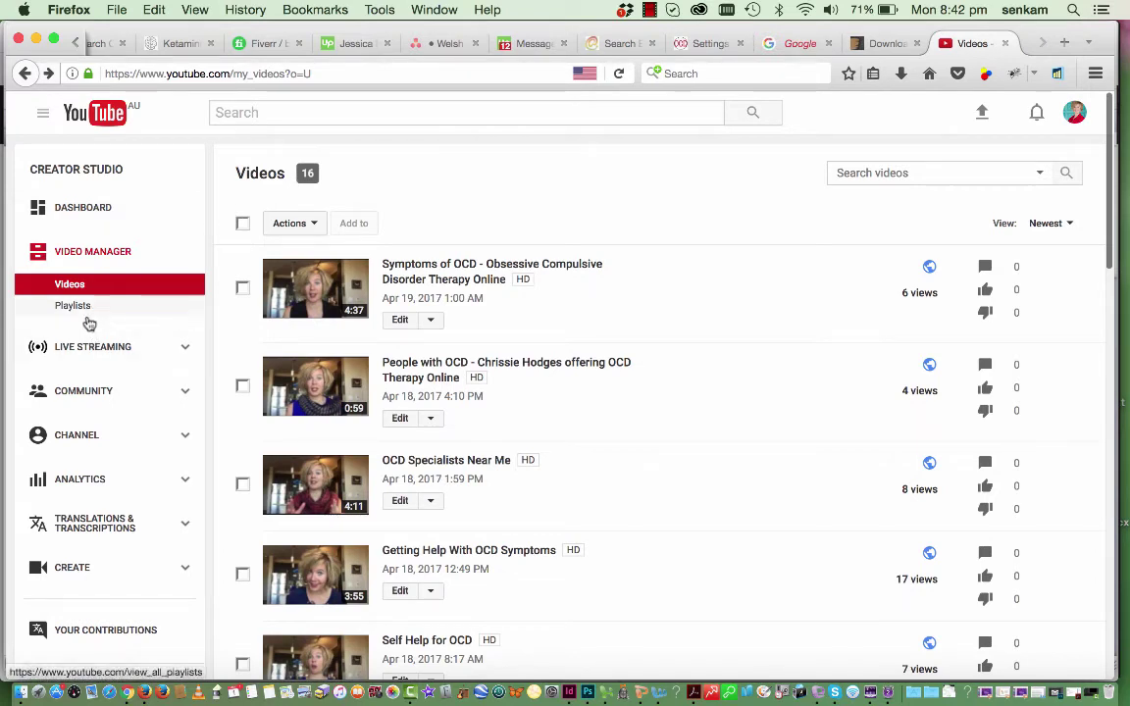
View the channel's Comments and Messages pages in the Community section.
click(78, 390)
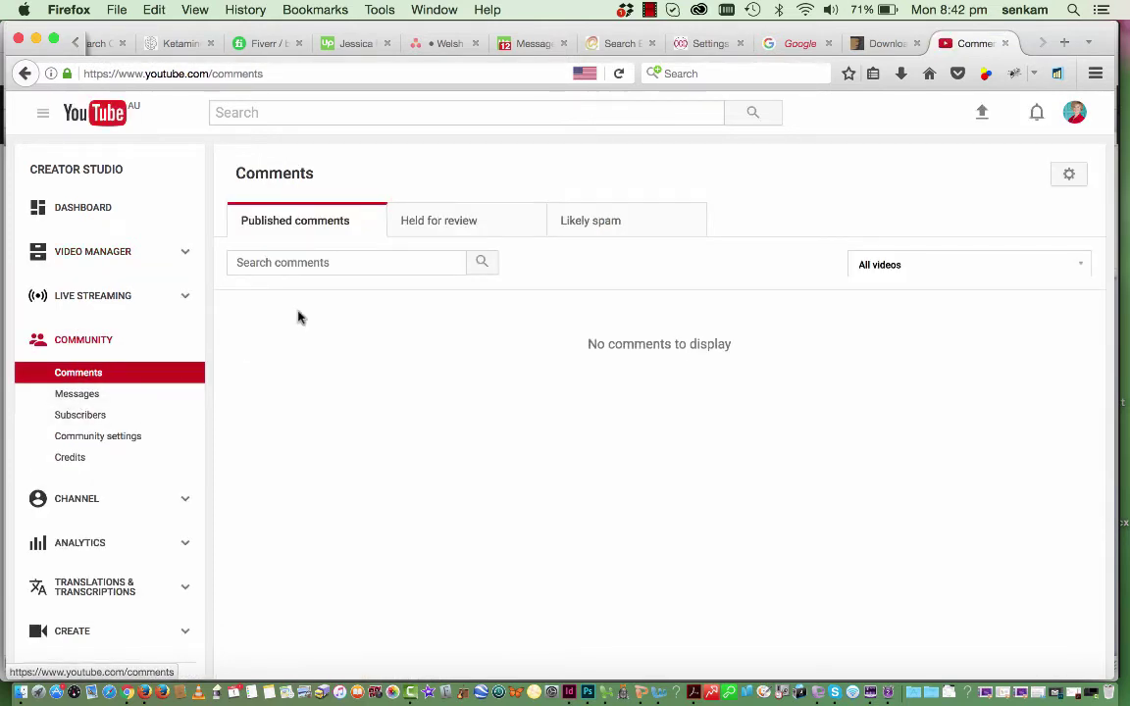
click(71, 397)
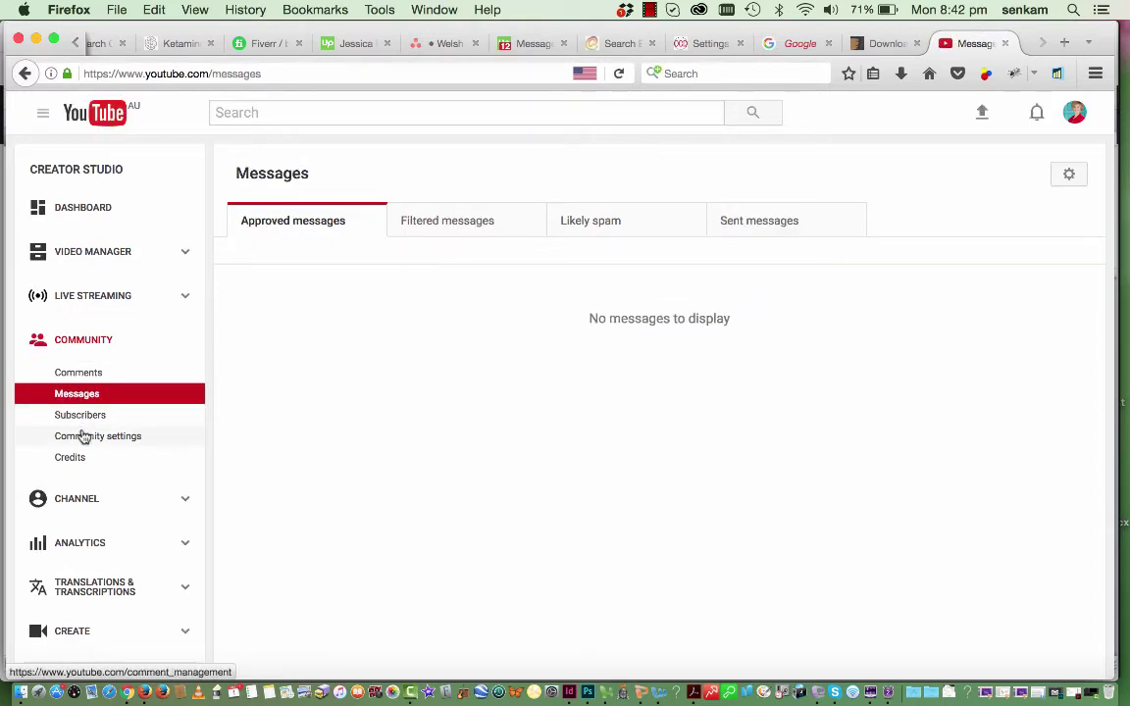
click(79, 373)
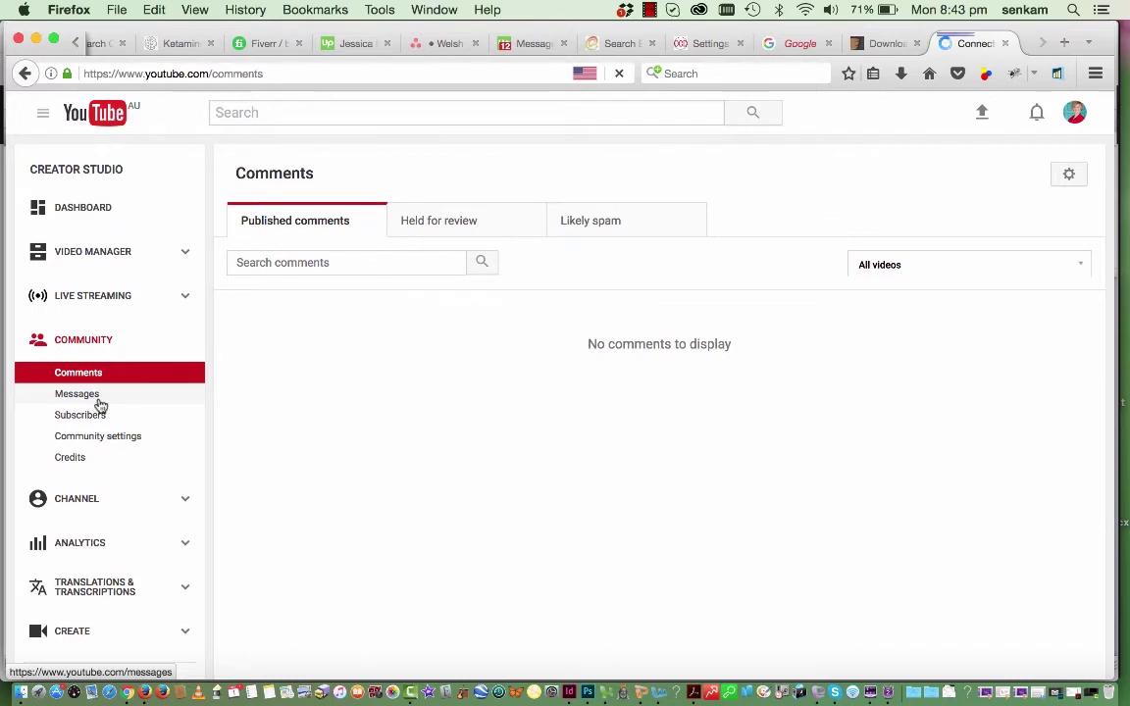
click(98, 401)
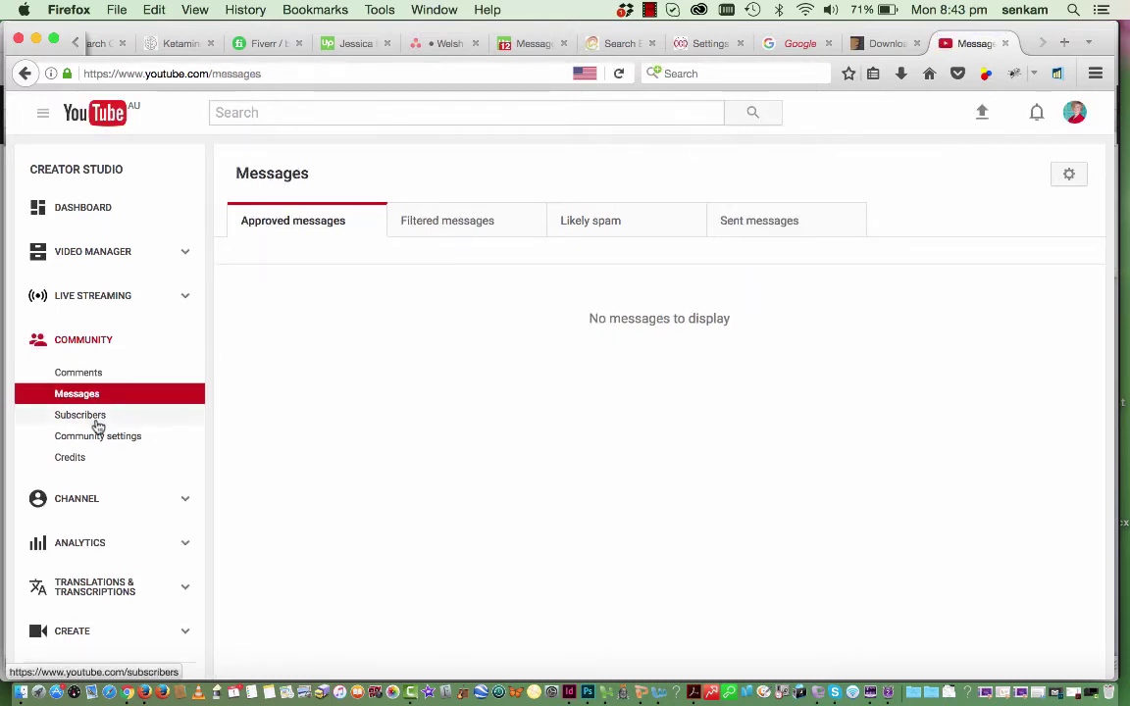
View the channel's subscribers and the Community settings, returning to the Messages page when done.
click(98, 424)
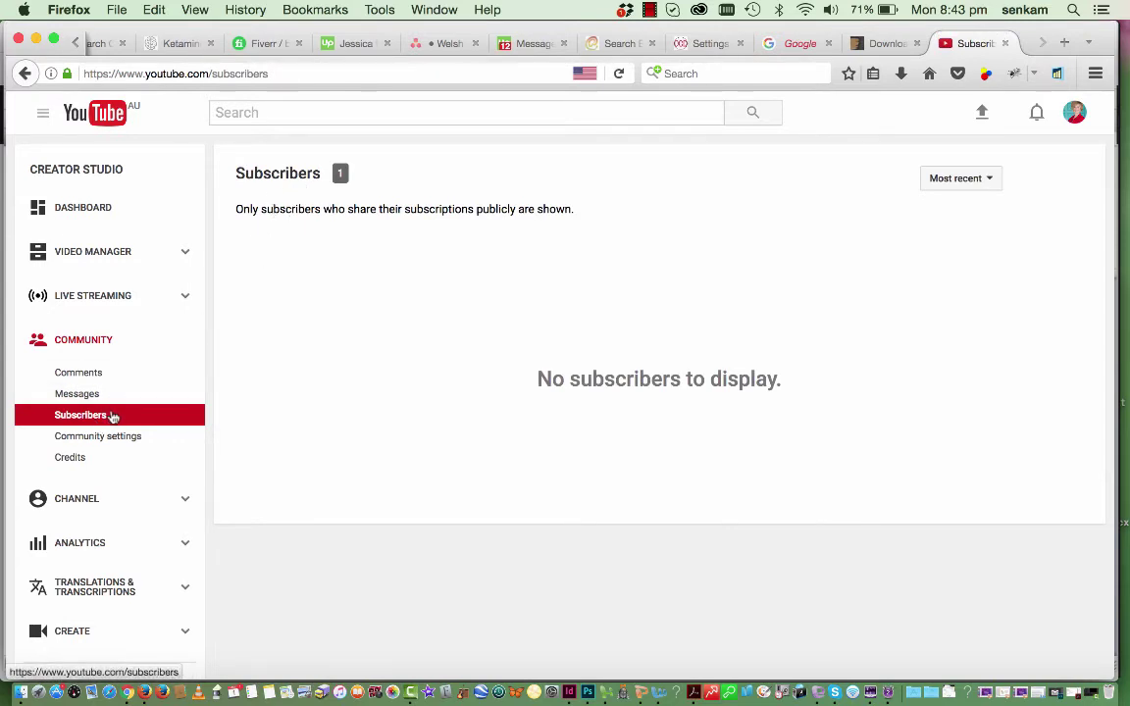
click(103, 437)
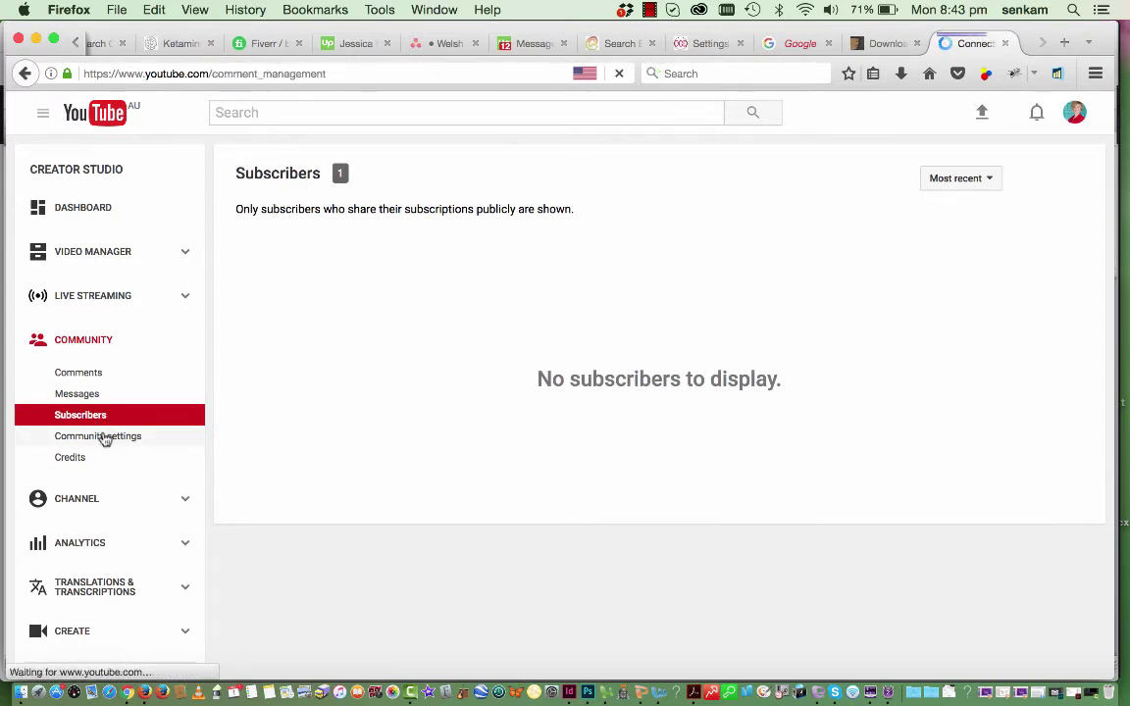
scroll(98, 403, down, 3)
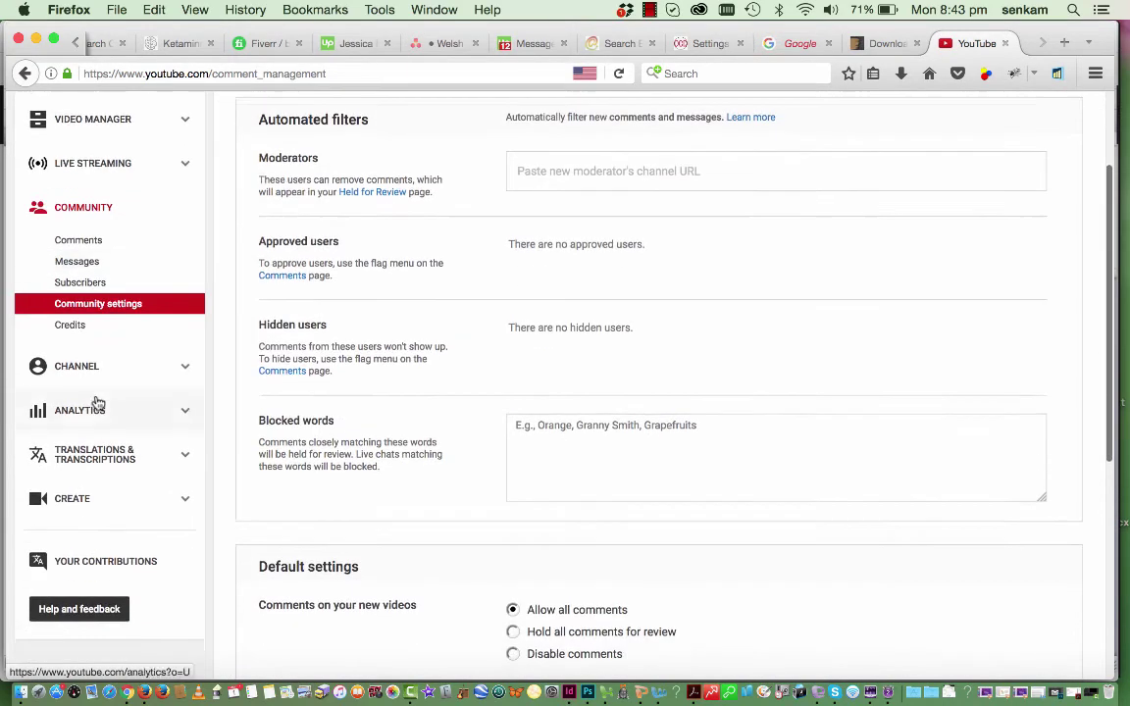
click(84, 263)
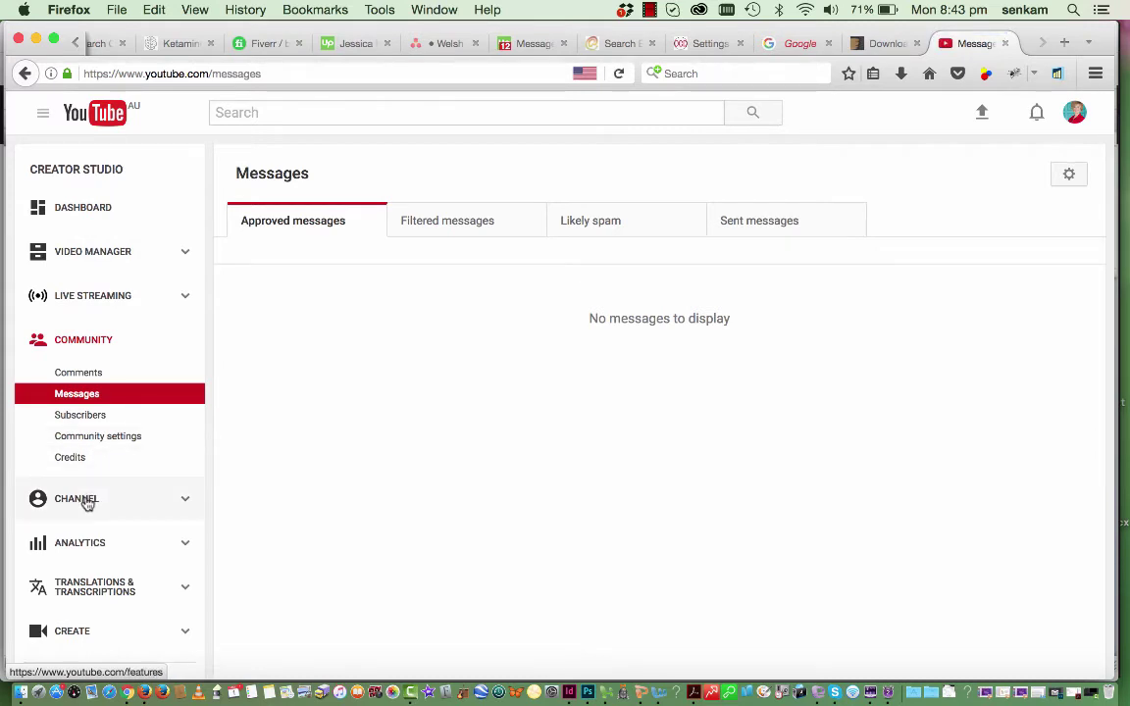
Open the channel's Status and Features page and review its copyright status, Community Guidelines status and feature eligibility.
click(87, 502)
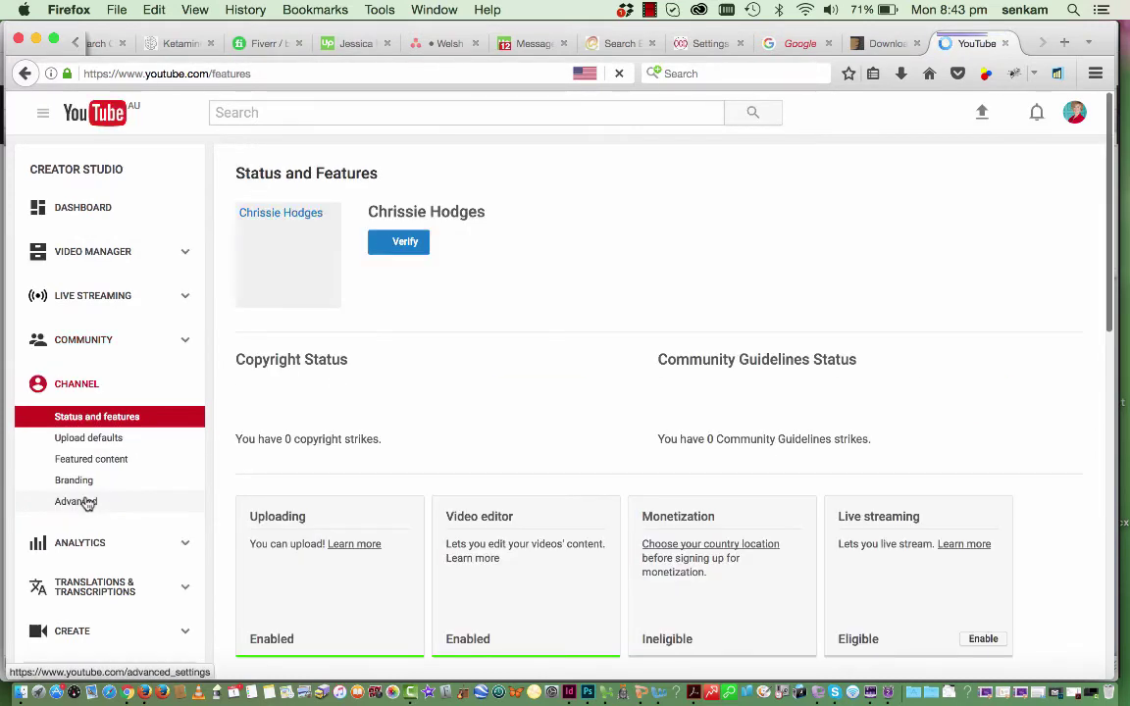
scroll(341, 380, down, 3)
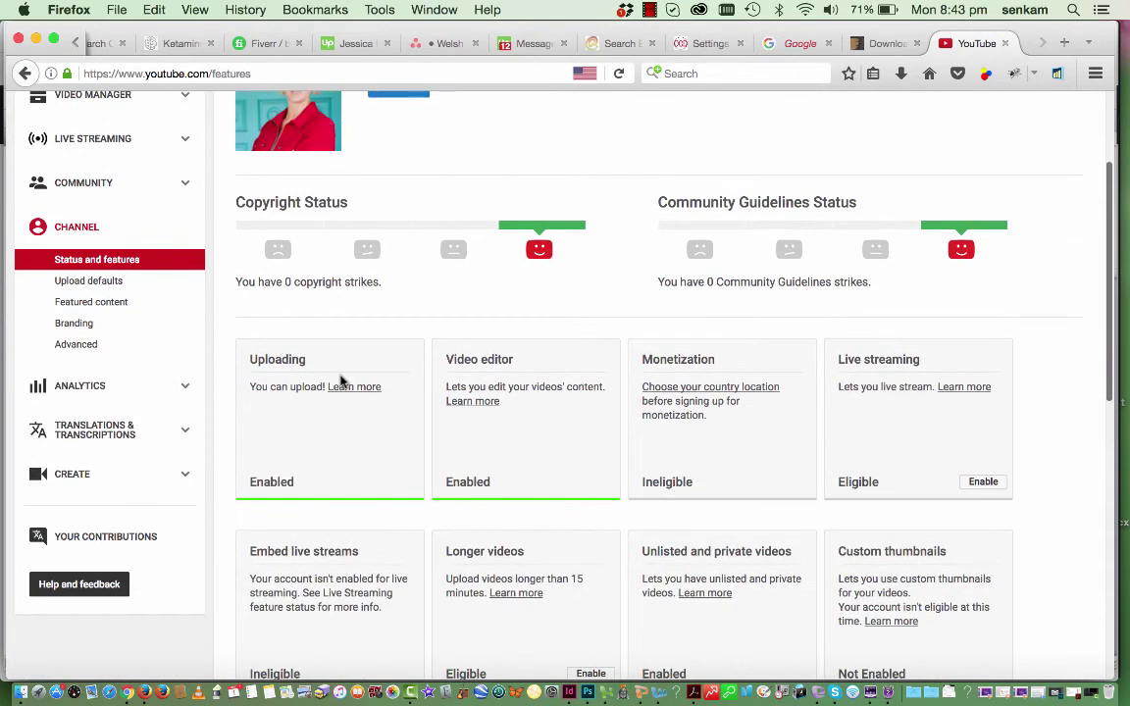
scroll(396, 429, up, 3)
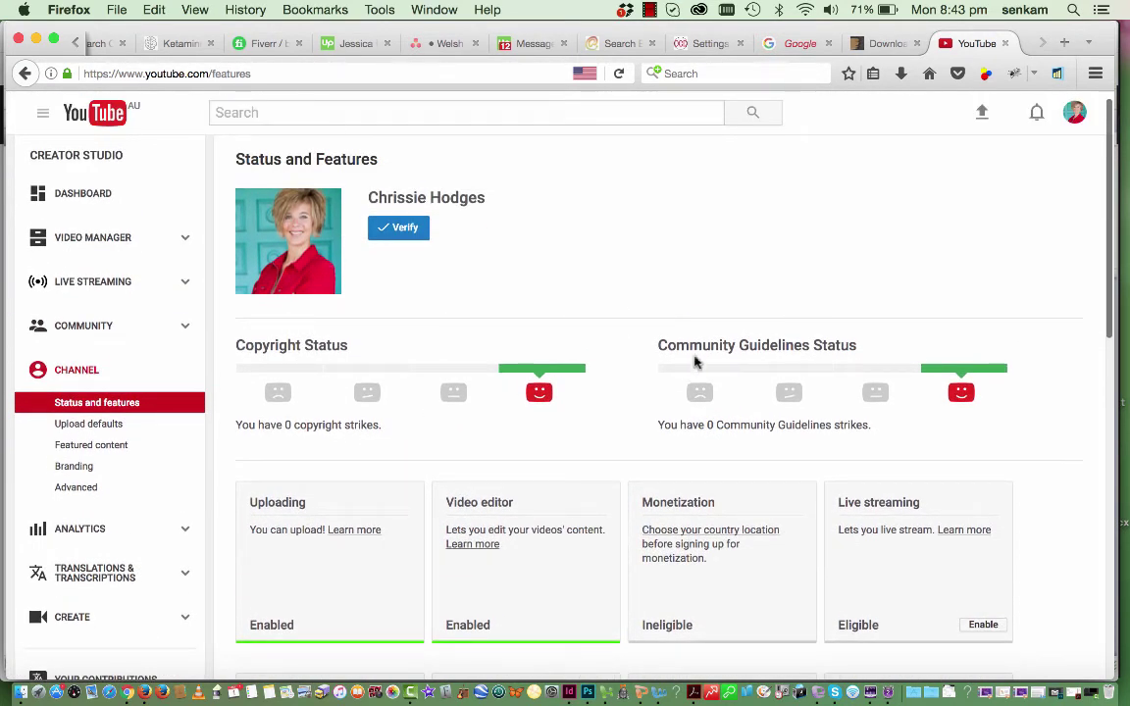
scroll(392, 353, up, 1)
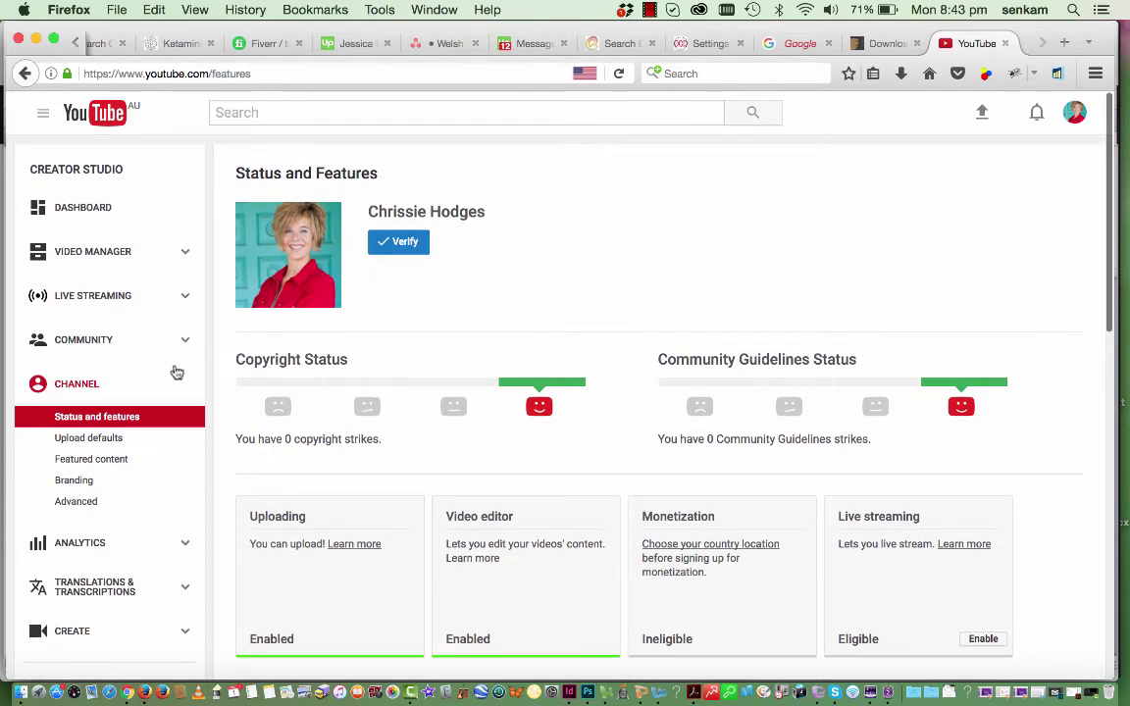
Open the channel's Analytics overview and examine the watch time, view, like and share statistics down to the Top 10 Videos.
click(80, 549)
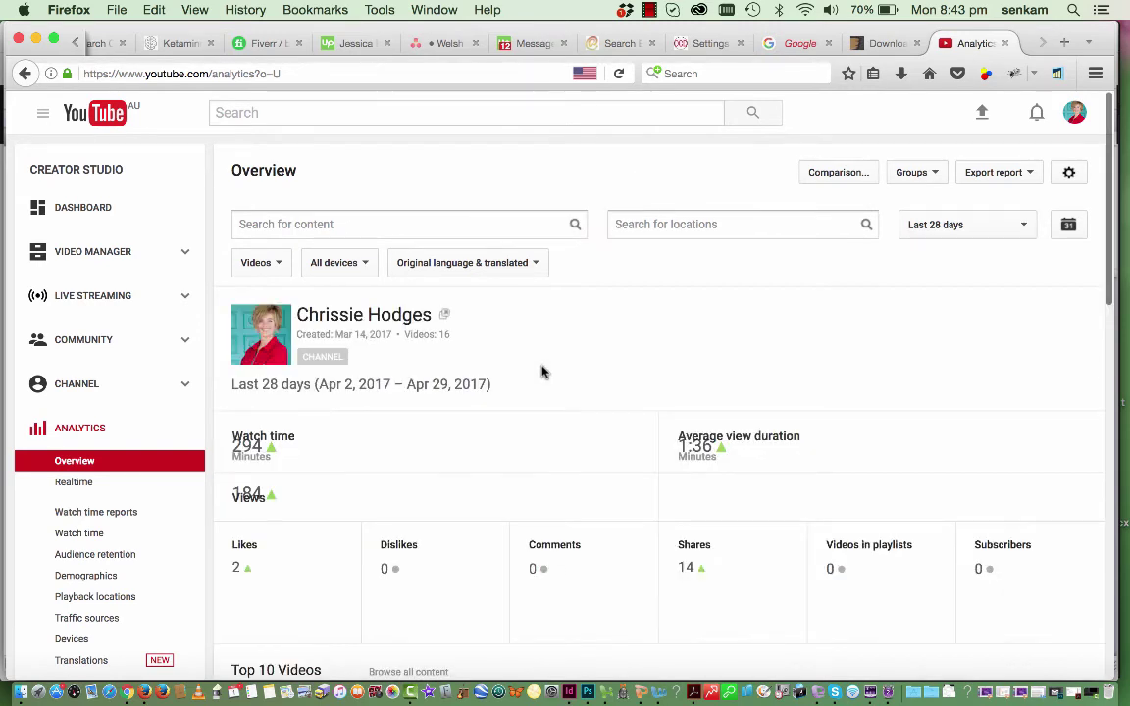
scroll(552, 369, down, 1)
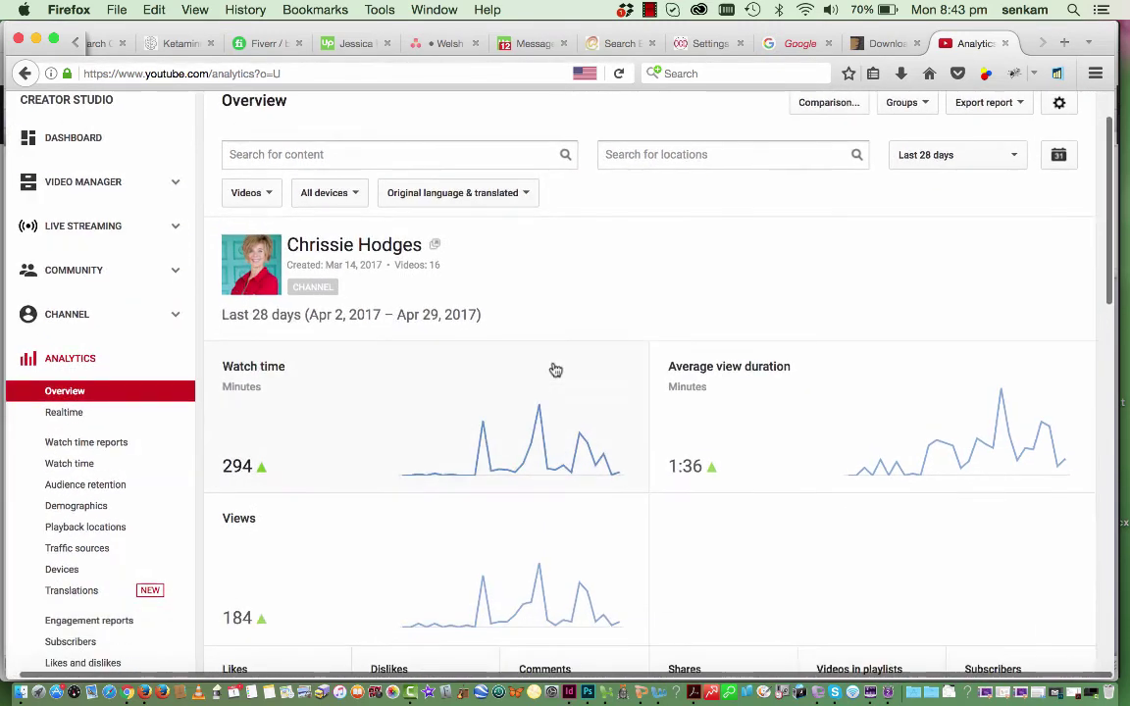
scroll(554, 369, down, 1)
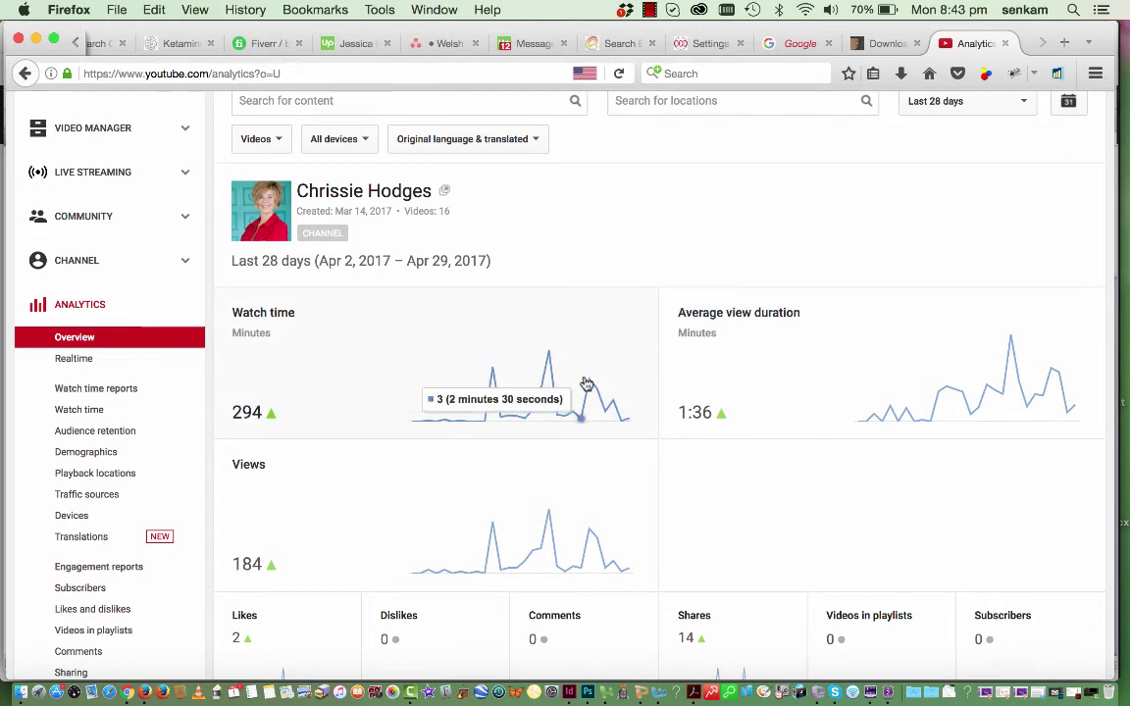
mouse_move(804, 382)
scroll(804, 382, down, 2)
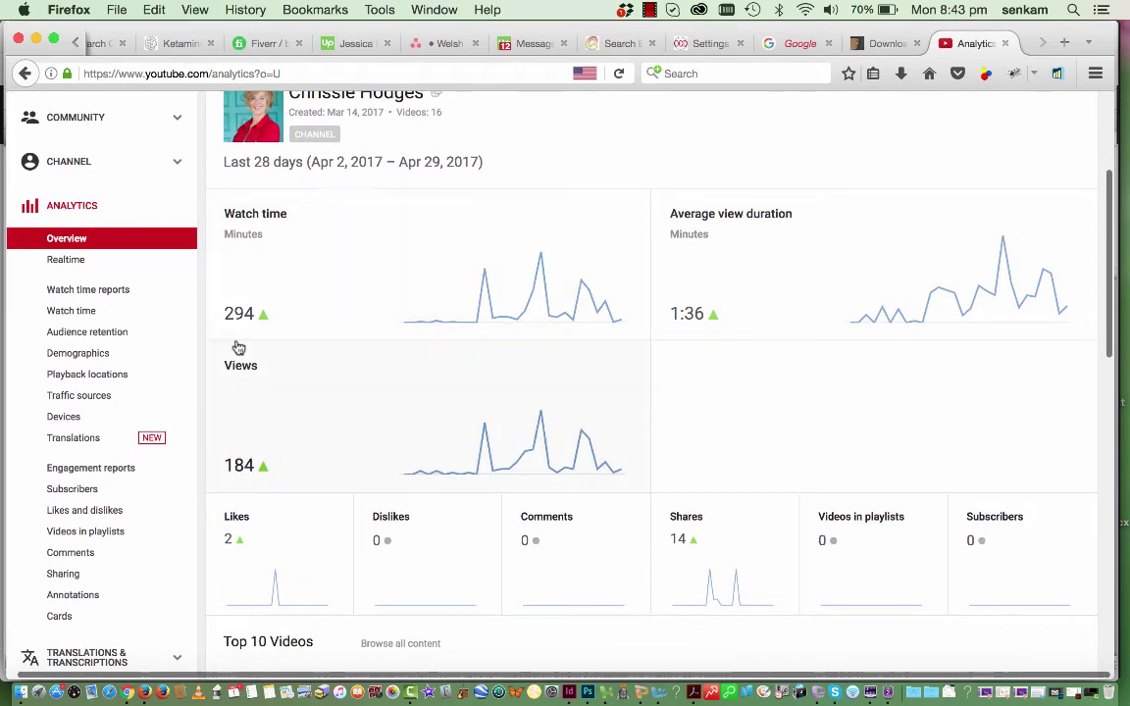
scroll(238, 348, down, 1)
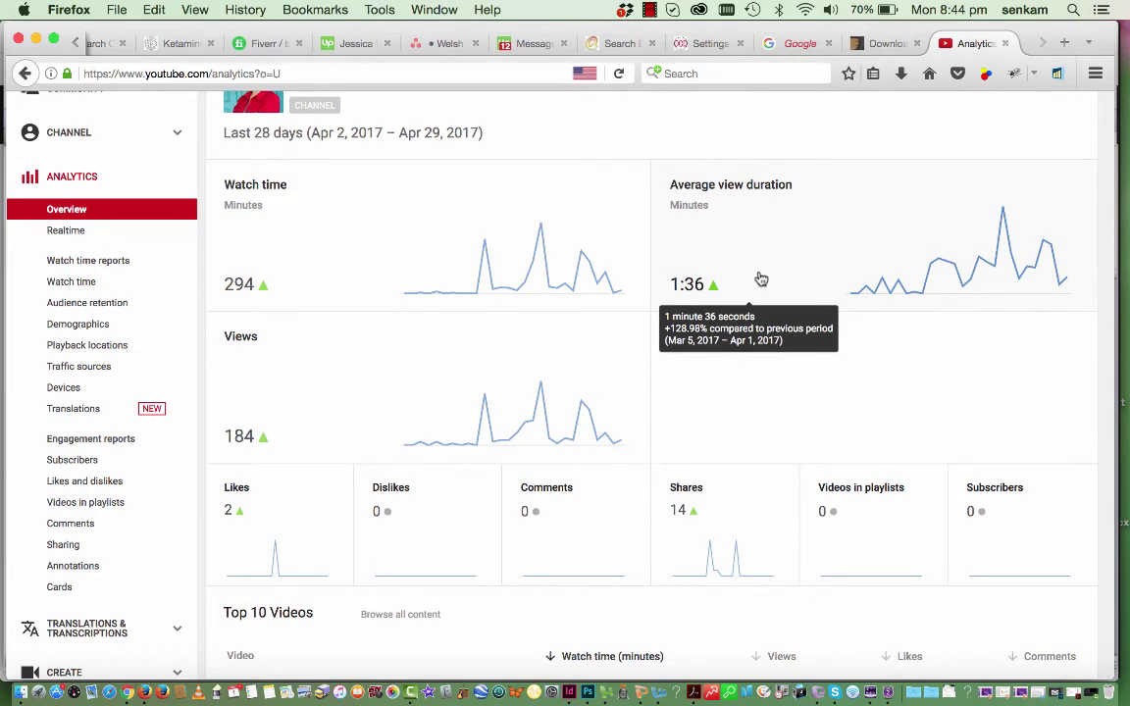
scroll(628, 316, down, 3)
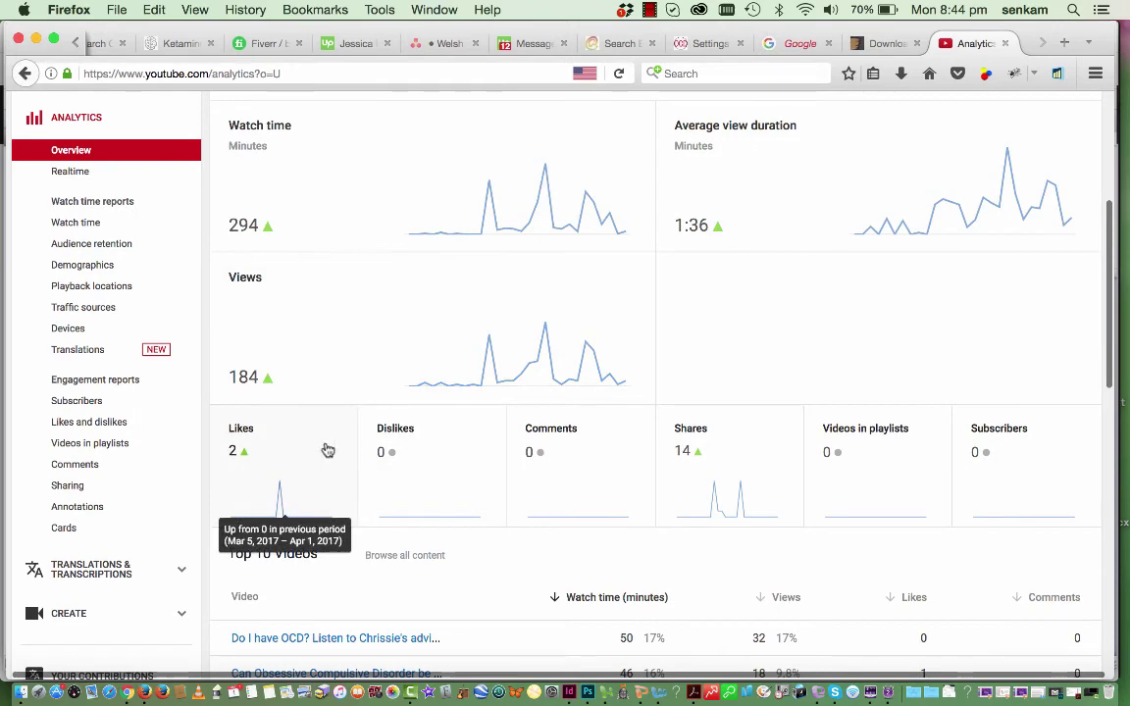
scroll(714, 471, down, 3)
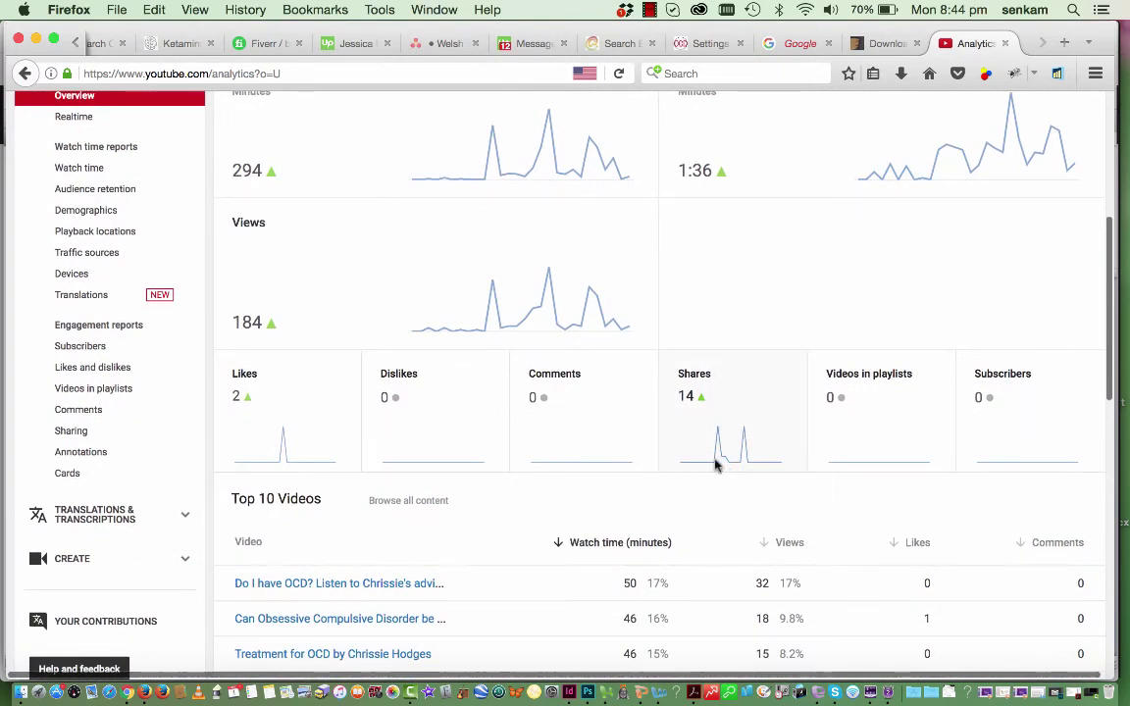
Examine the Top 10 Videos table and the audience summaries below it, and open the Top geographies report.
scroll(717, 464, down, 5)
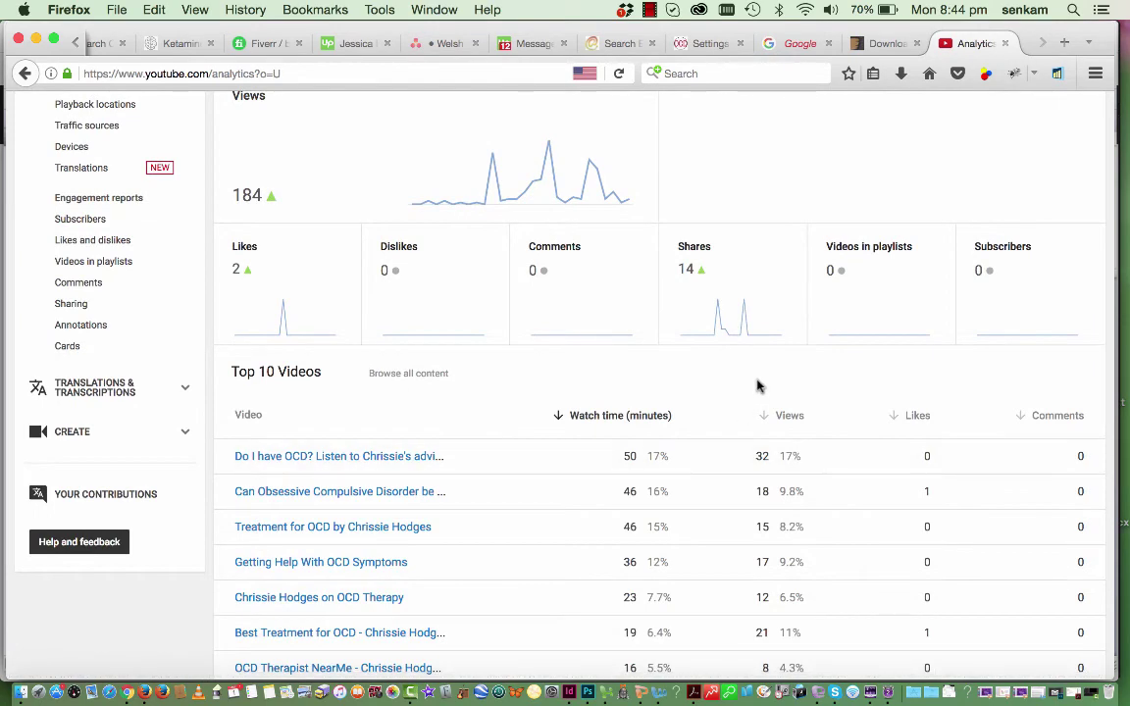
scroll(756, 383, down, 4)
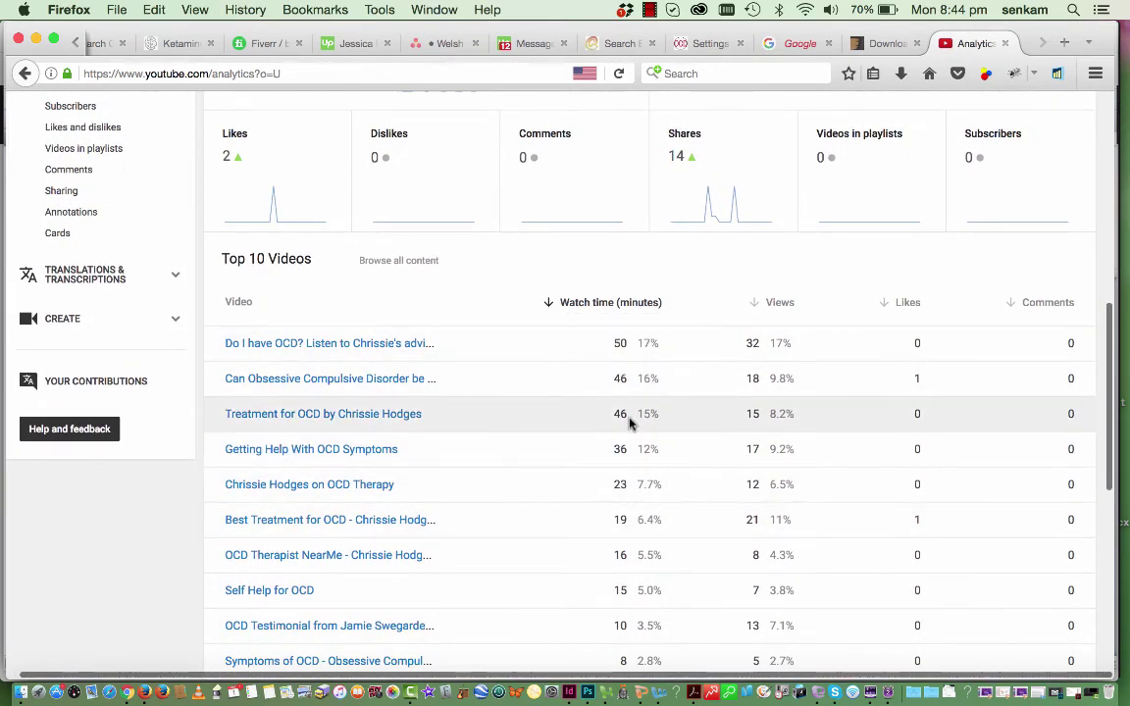
scroll(627, 461, down, 10)
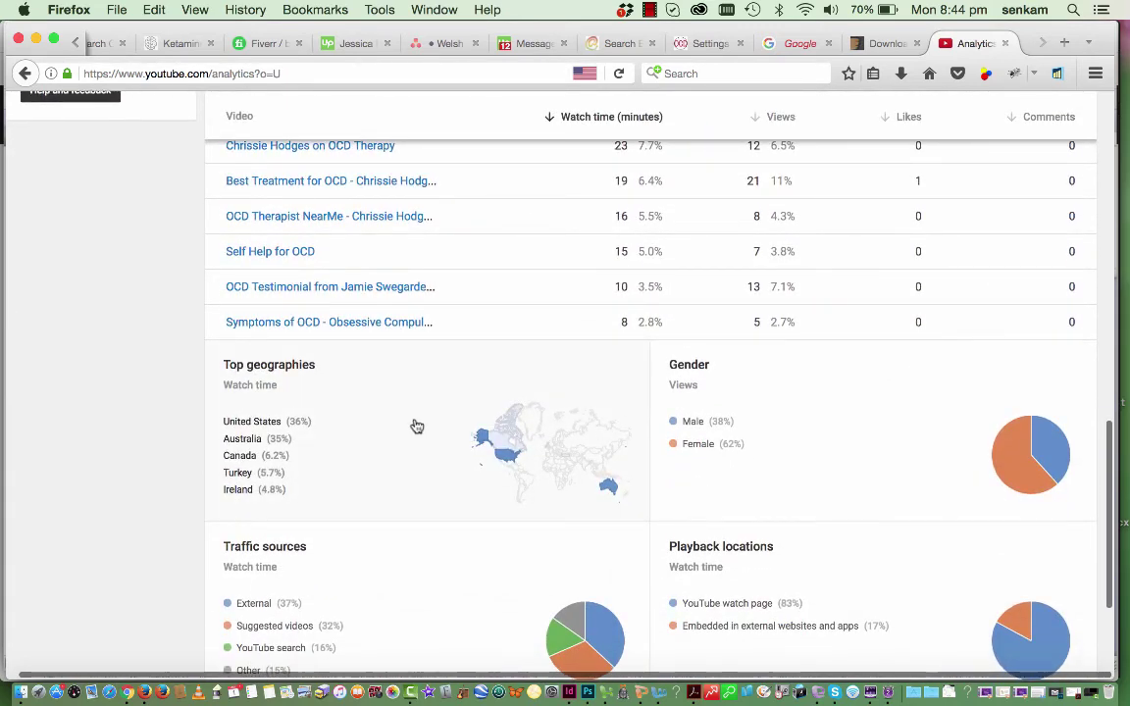
scroll(396, 443, down, 3)
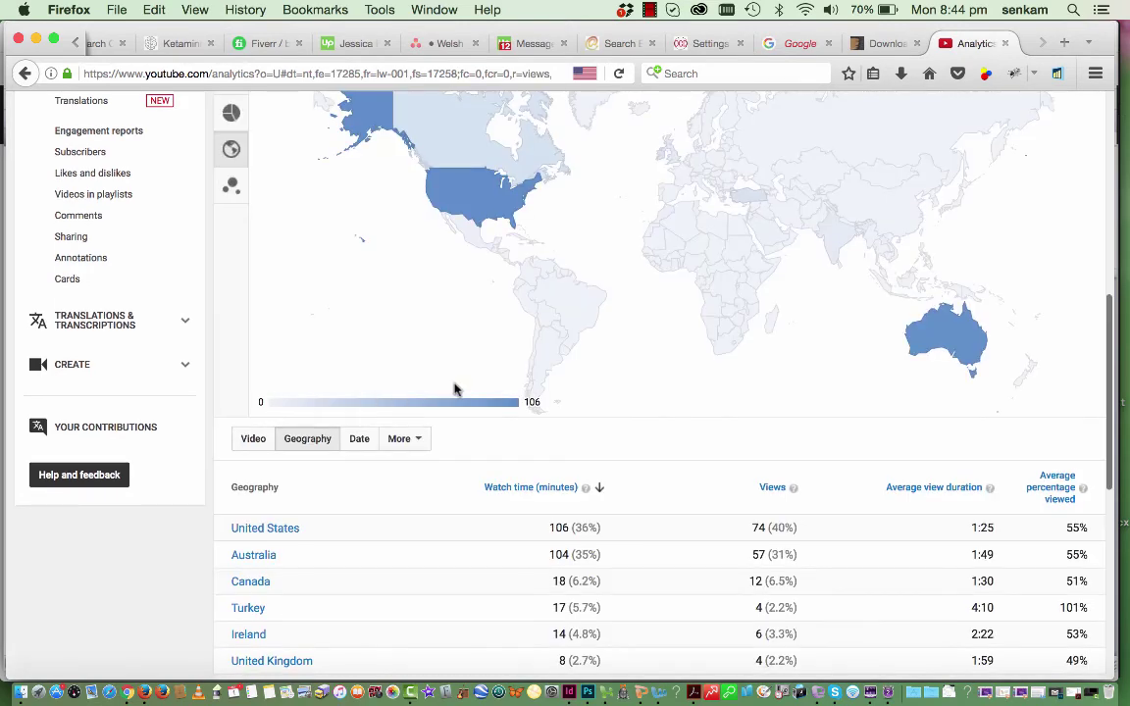
Examine the world map of watch time by geography, including the watch time for Canada.
scroll(658, 388, up, 5)
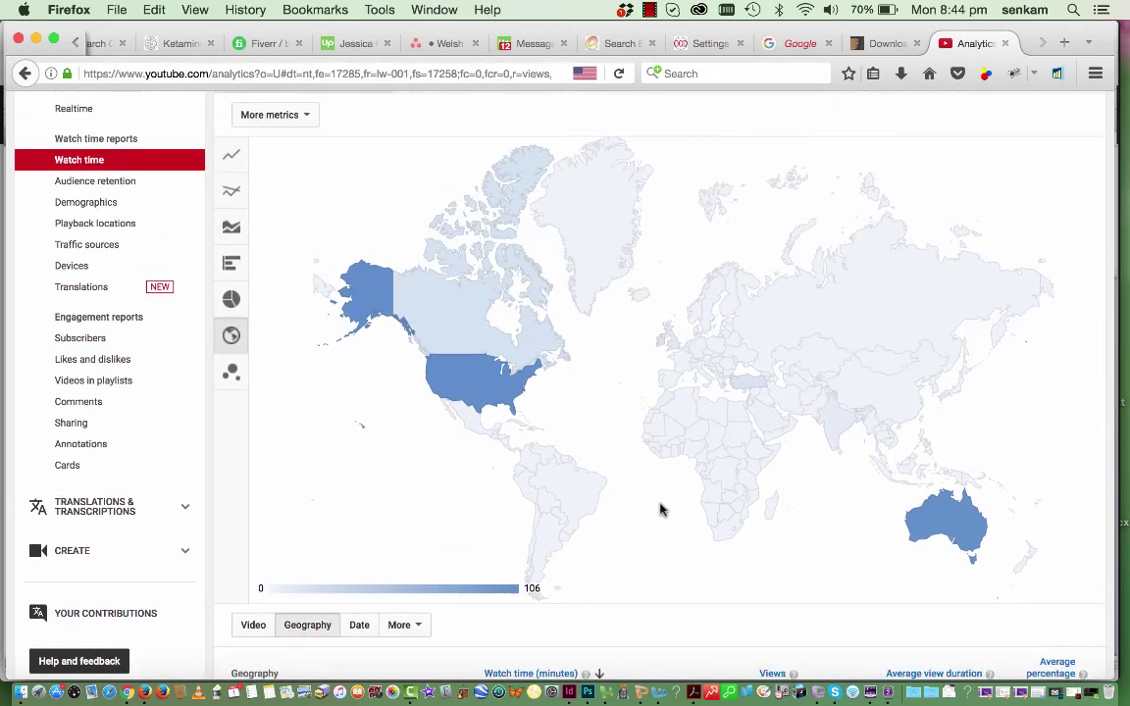
scroll(660, 509, down, 1)
scroll(659, 508, down, 2)
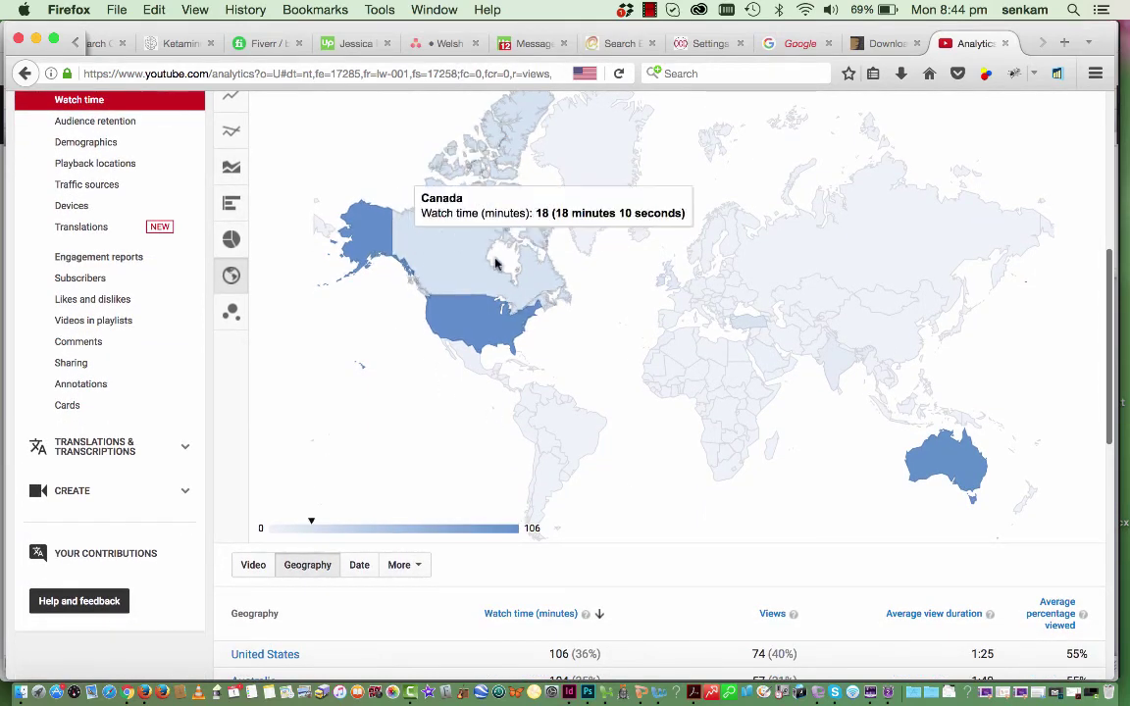
scroll(340, 488, down, 2)
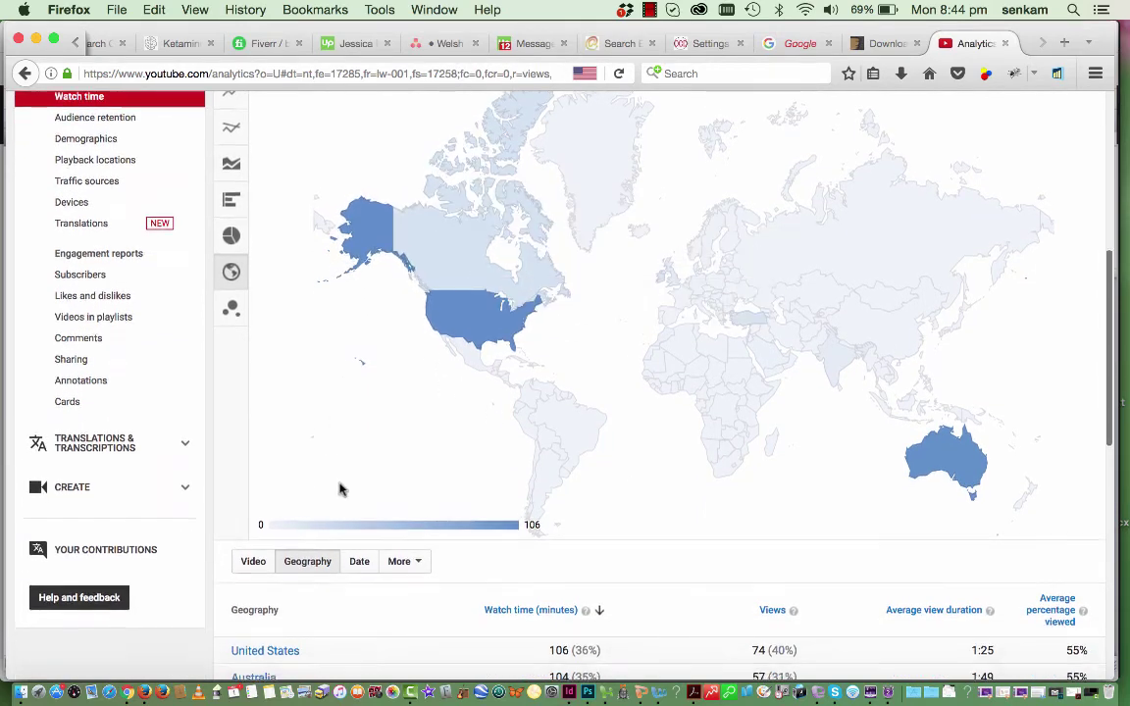
scroll(423, 363, down, 2)
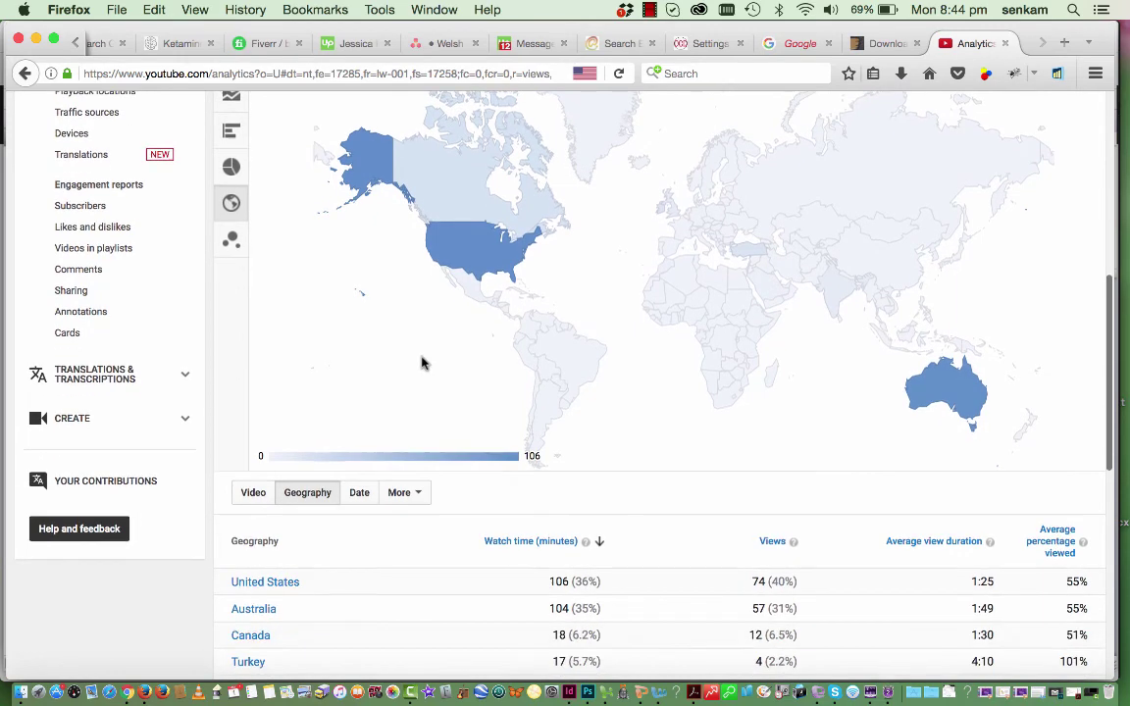
Review each country's watch time, views, average view duration and percentage viewed, and look over the list of available analytics reports.
scroll(421, 361, down, 10)
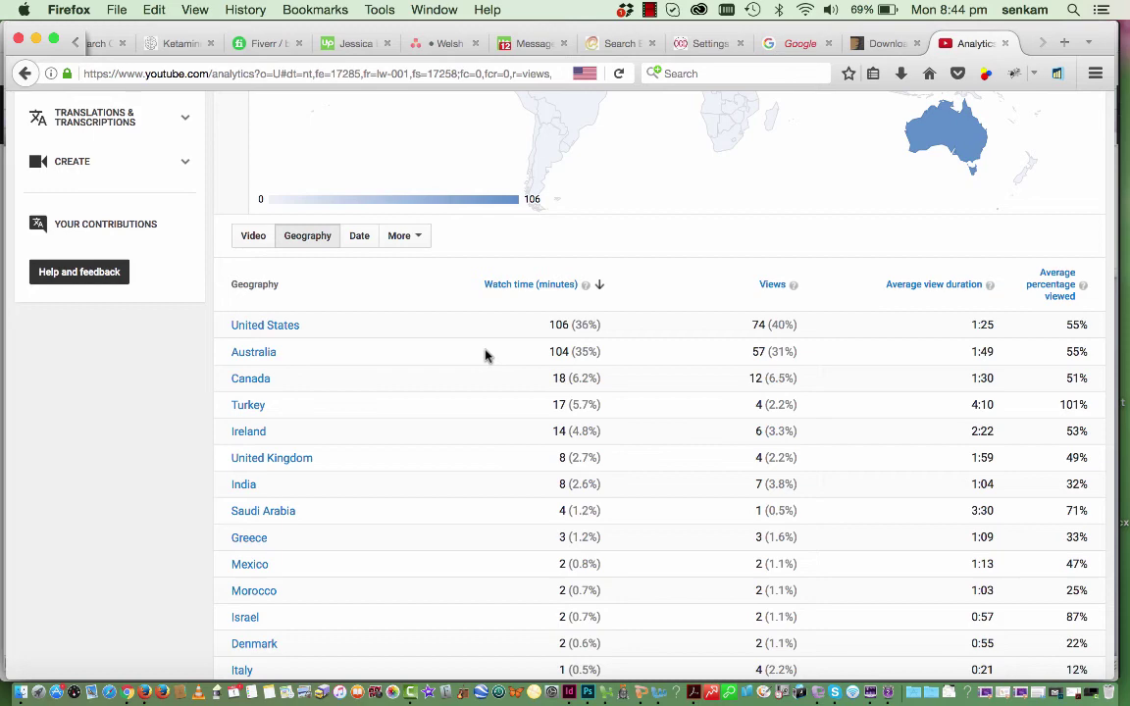
scroll(500, 392, down, 3)
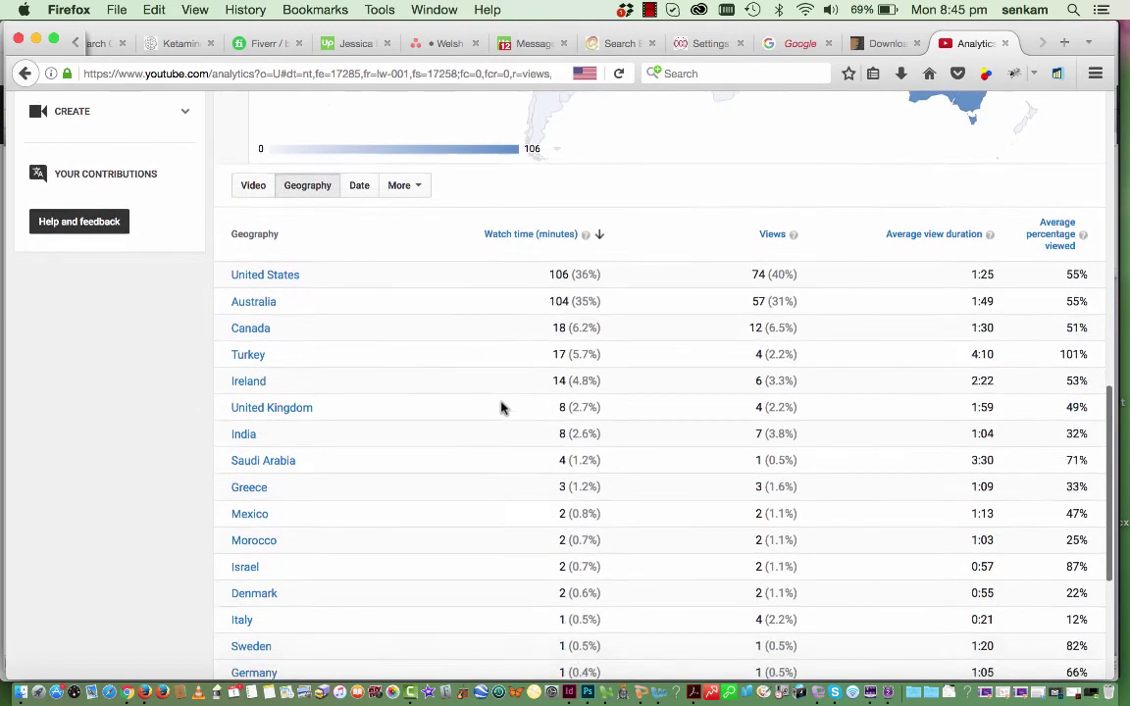
scroll(497, 533, down, 5)
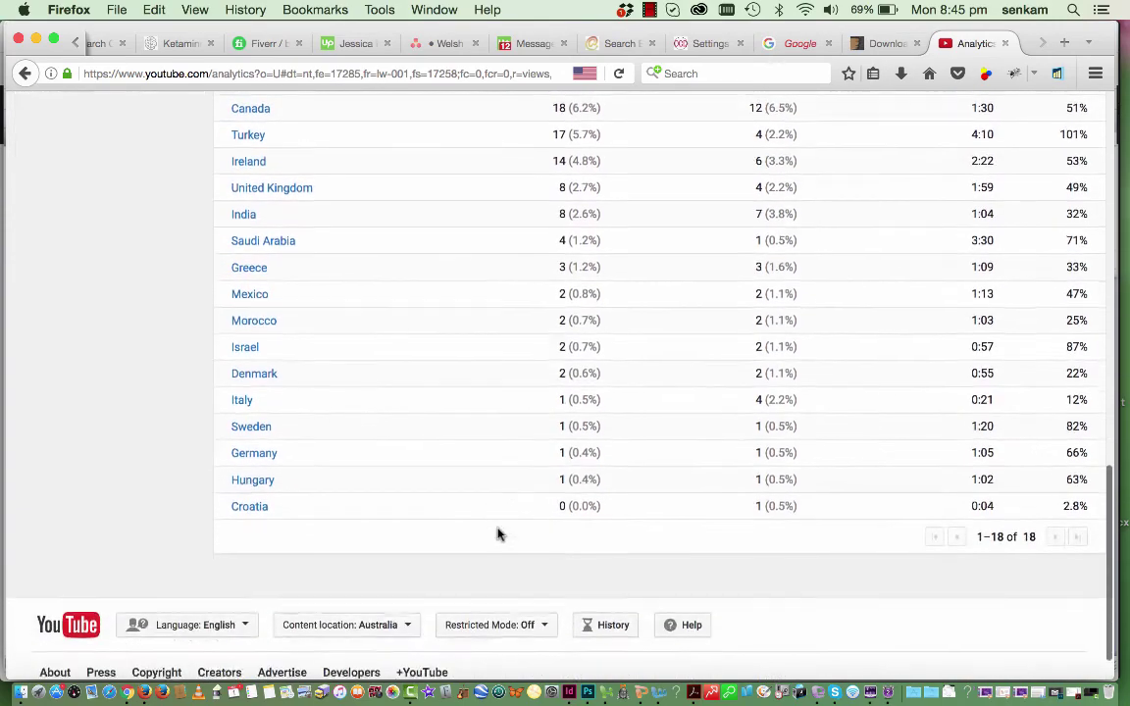
scroll(498, 533, up, 4)
scroll(497, 533, up, 3)
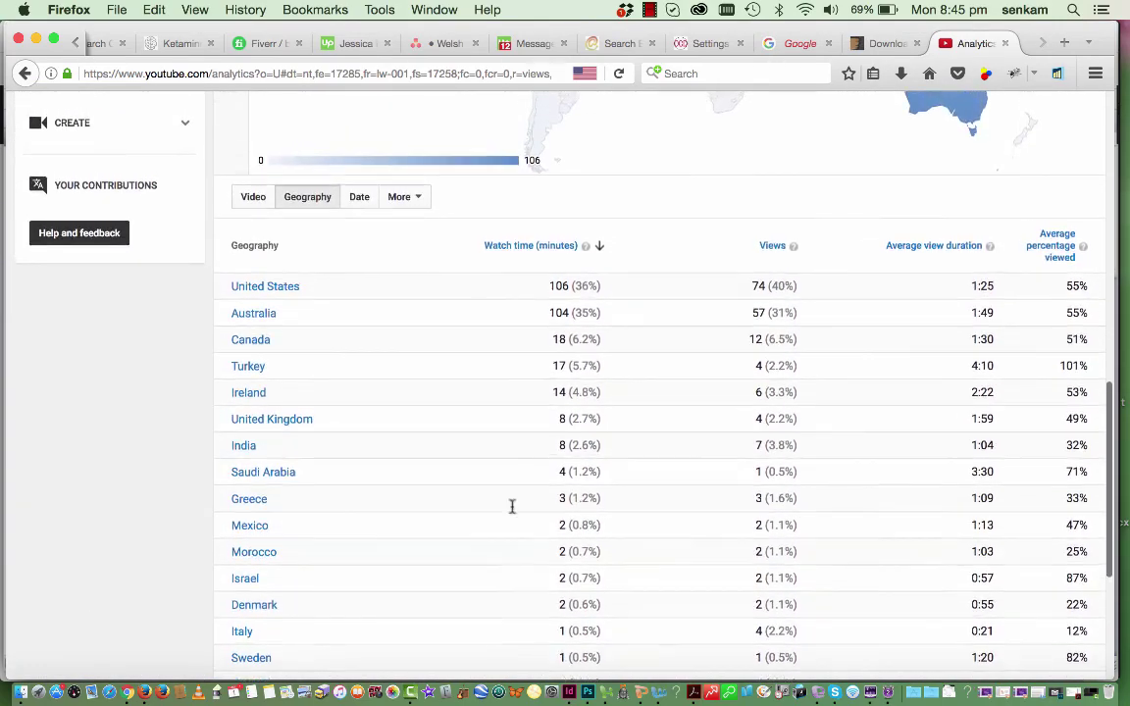
scroll(625, 491, down, 10)
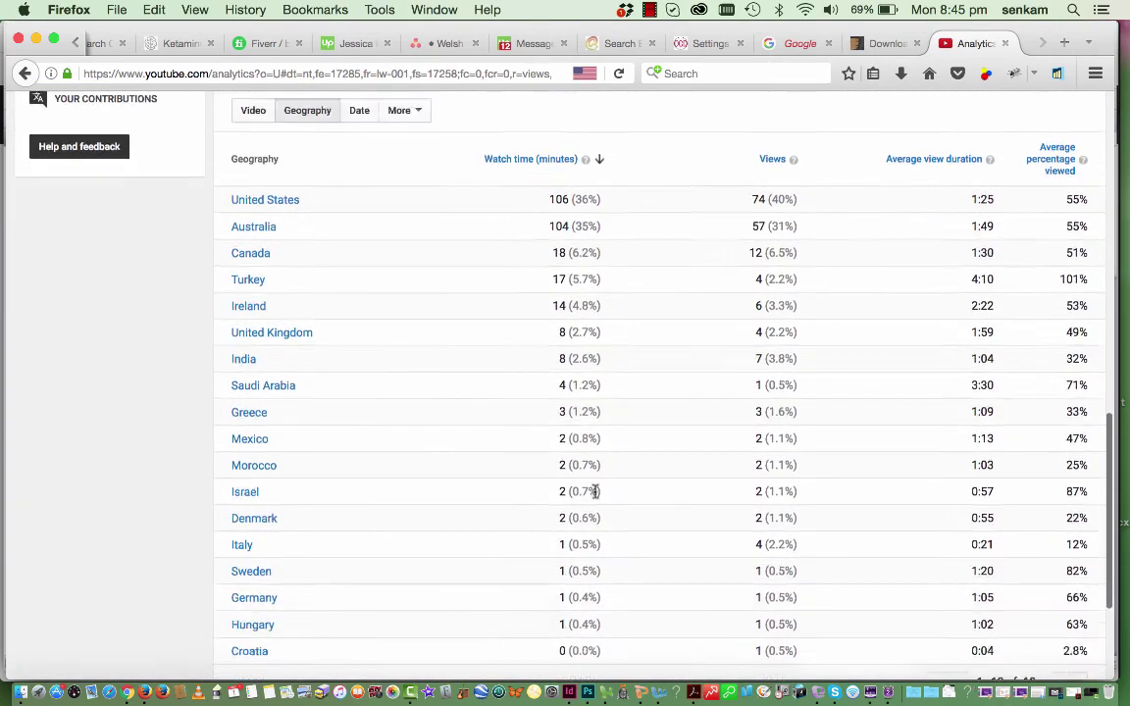
scroll(595, 491, up, 15)
scroll(595, 491, up, 3)
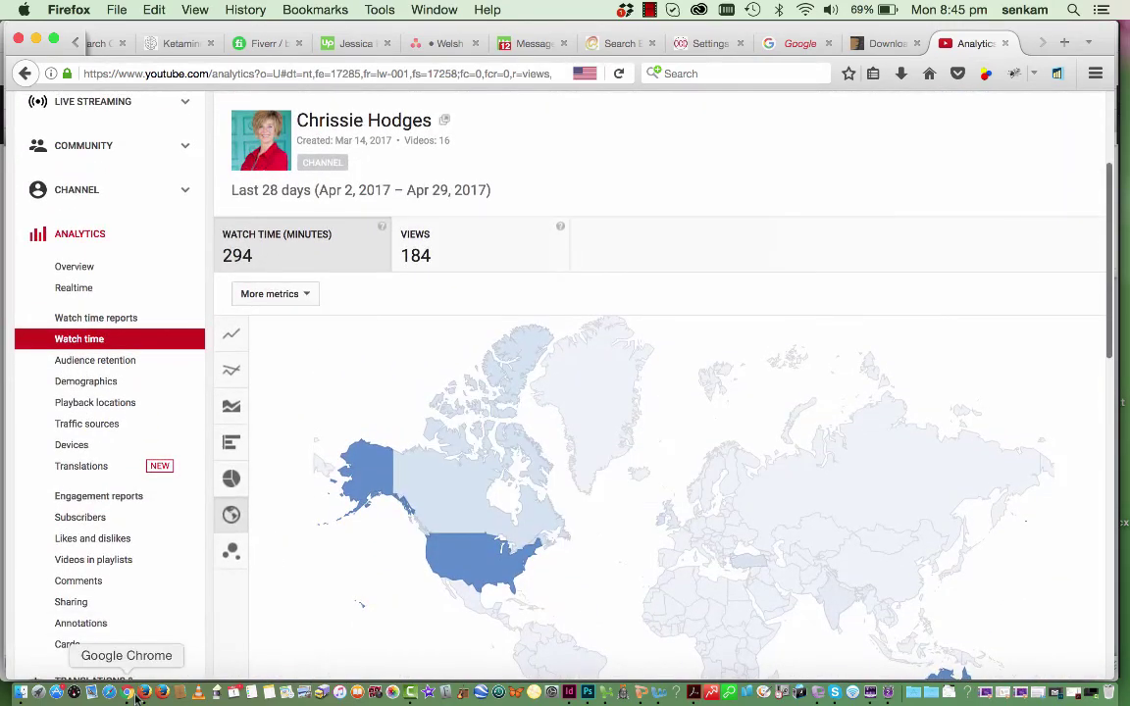
scroll(96, 579, down, 3)
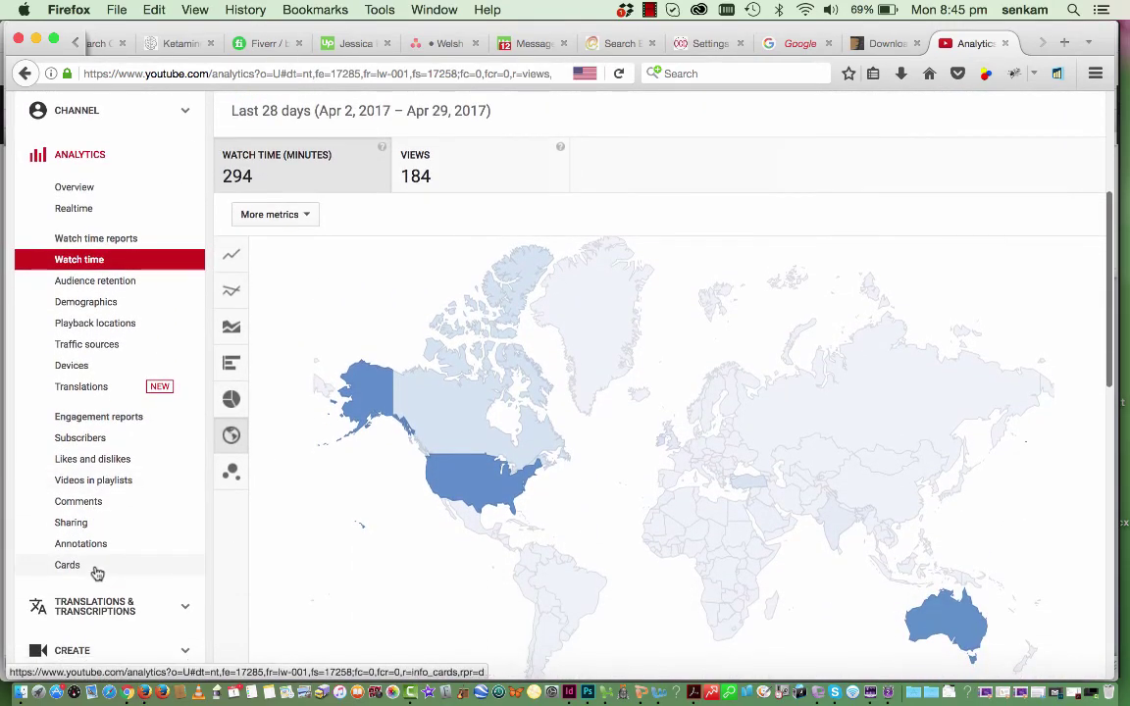
scroll(96, 574, up, 10)
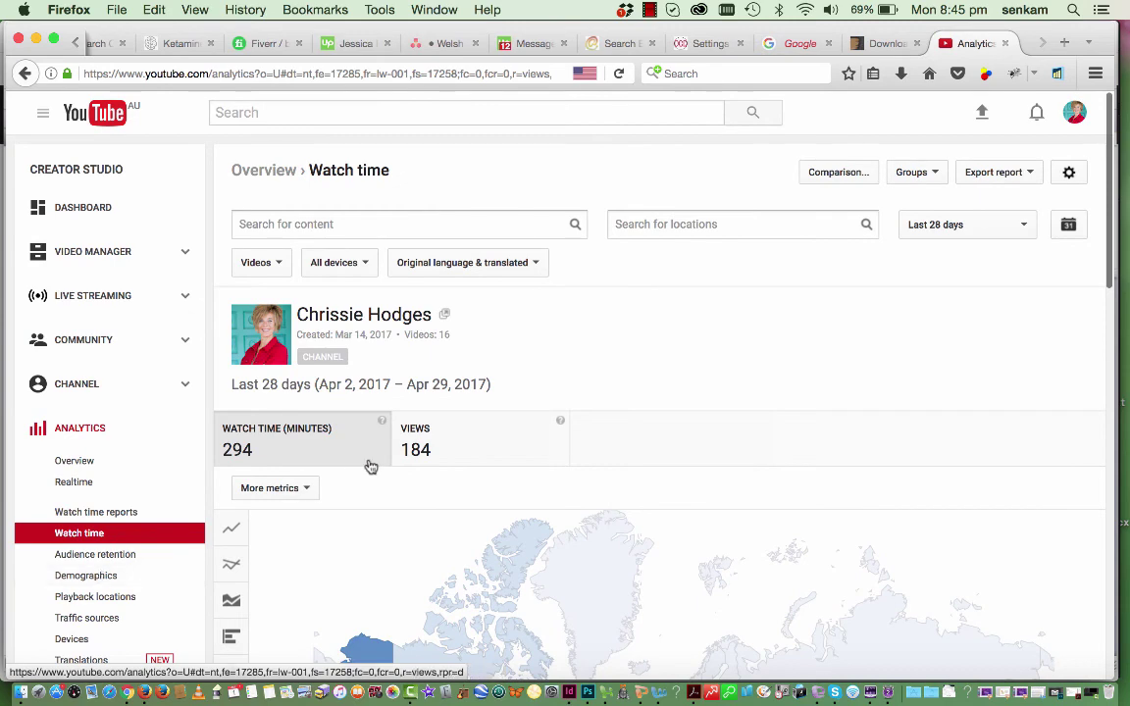
Return to the Creator Studio dashboard and reopen Creator Studio through the channel's account options.
click(87, 210)
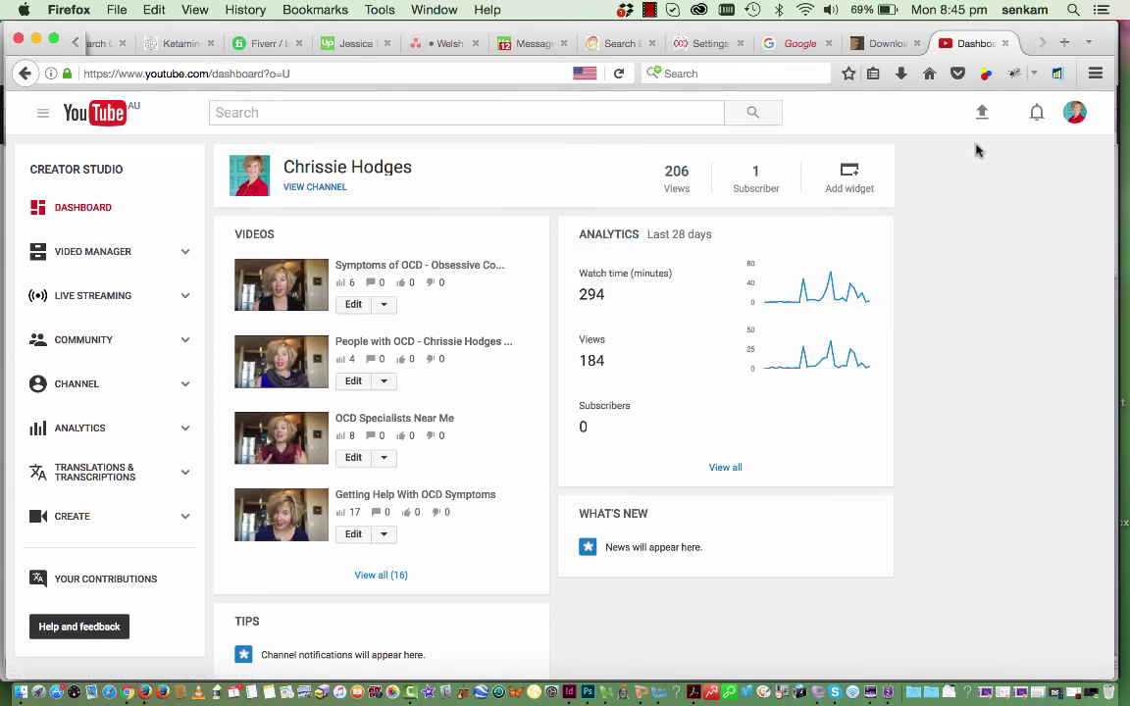
click(1076, 117)
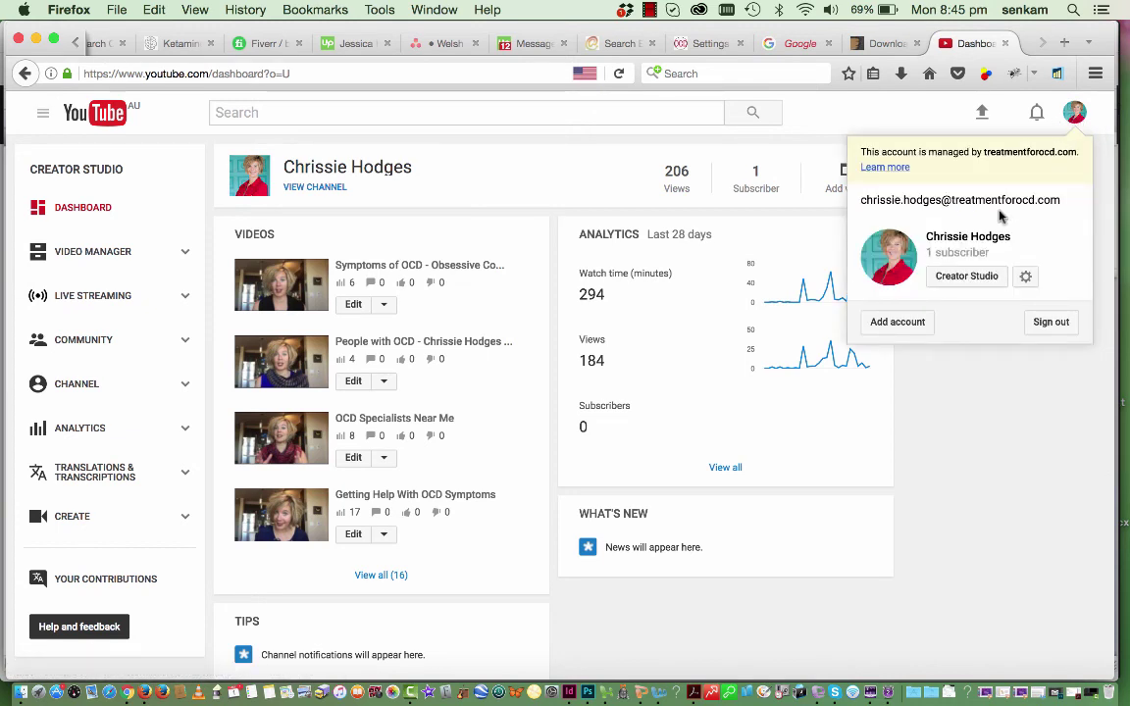
click(958, 285)
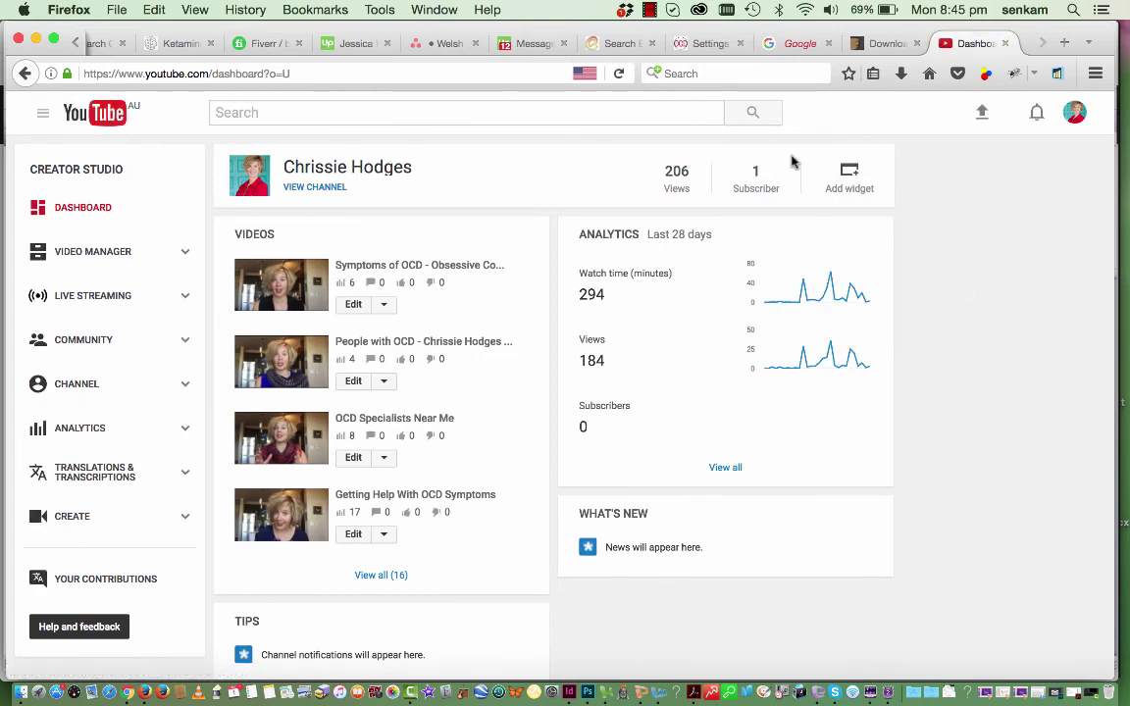
Open the Video Manager's list of uploaded videos and review each video's views, comments, likes and dislikes.
click(128, 255)
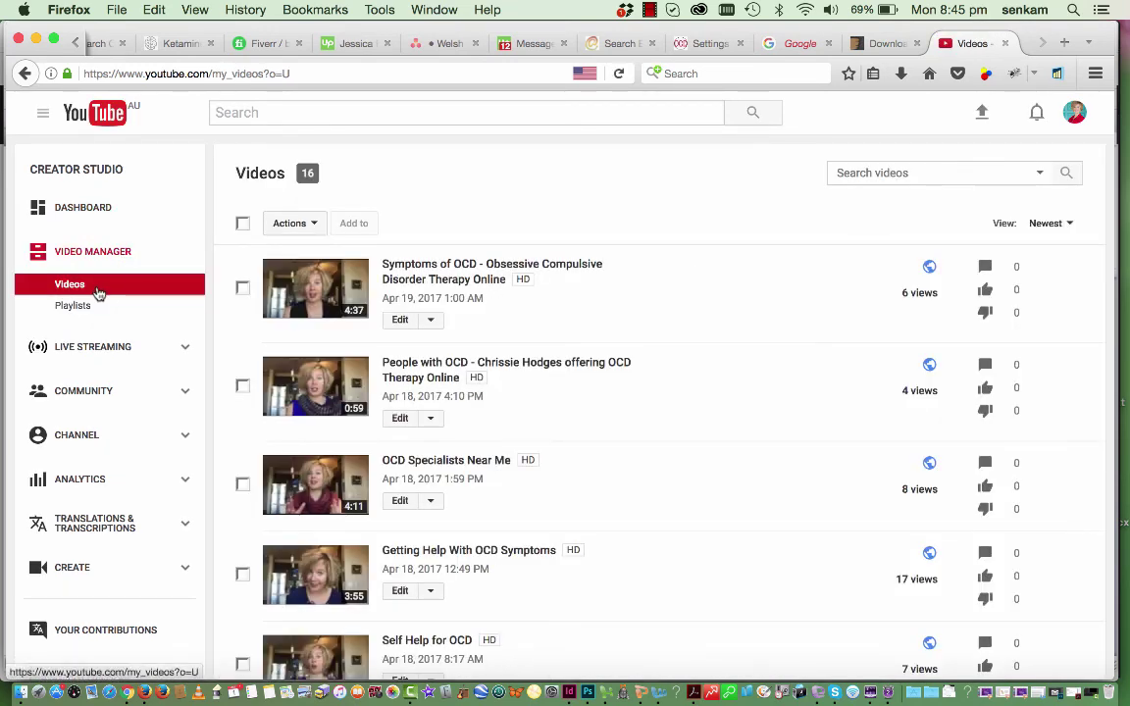
scroll(645, 313, down, 2)
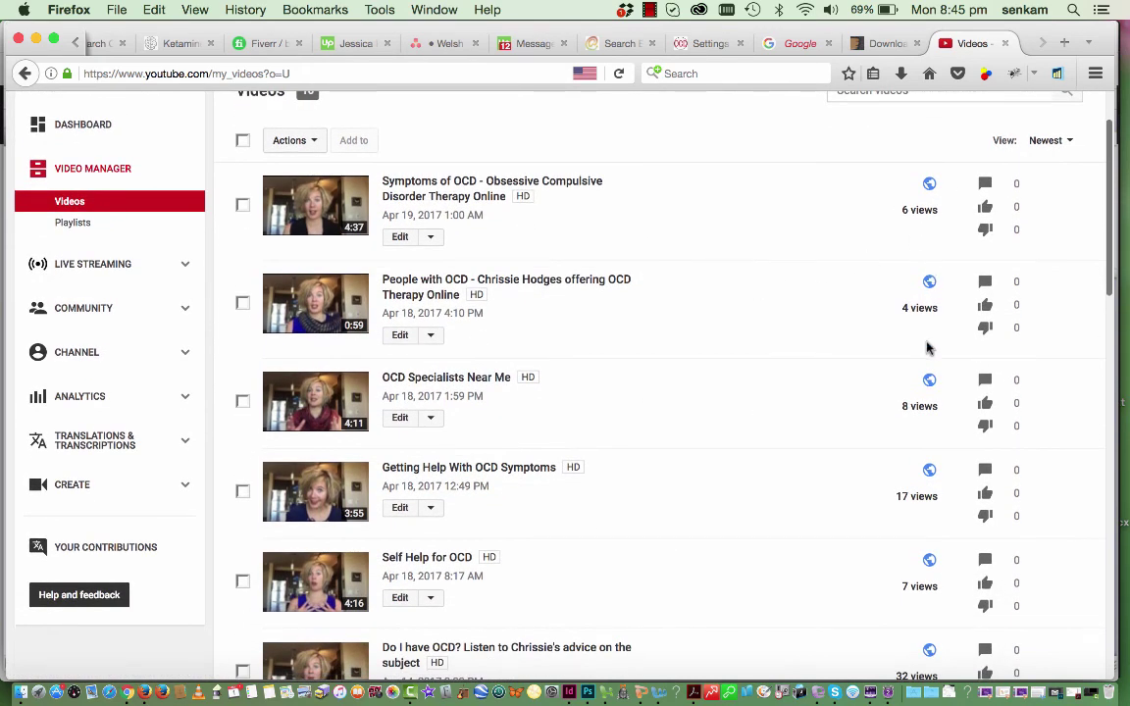
scroll(988, 371, down, 8)
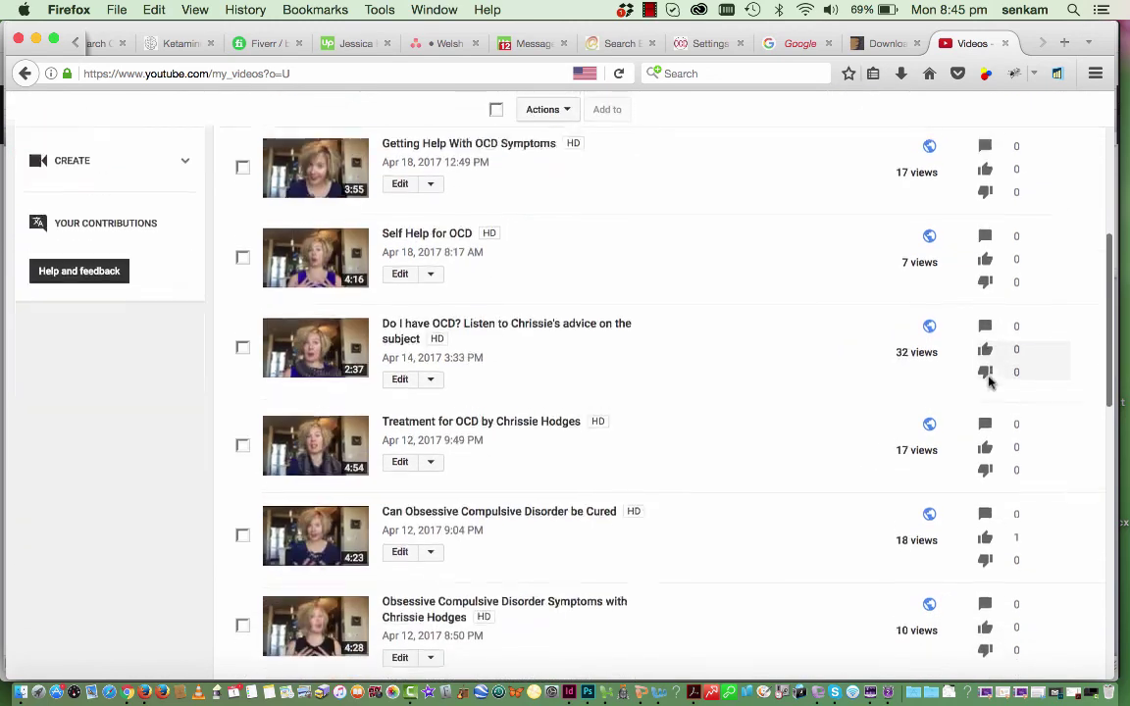
scroll(784, 526, down, 6)
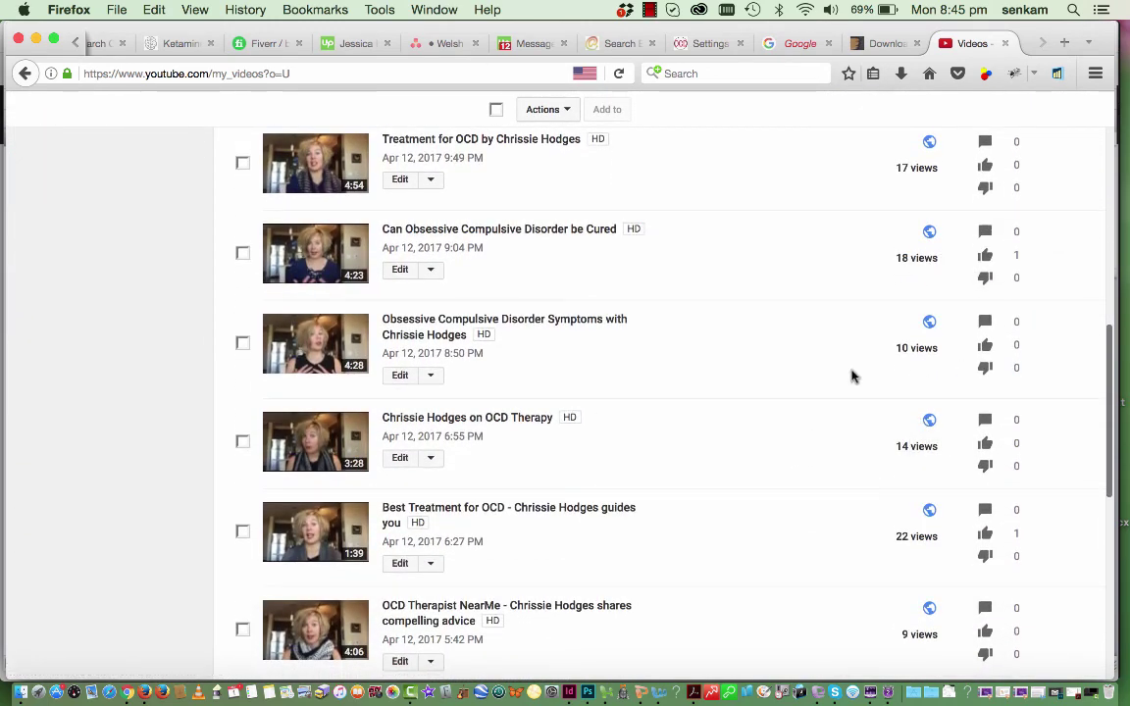
scroll(852, 376, down, 2)
scroll(1046, 424, down, 5)
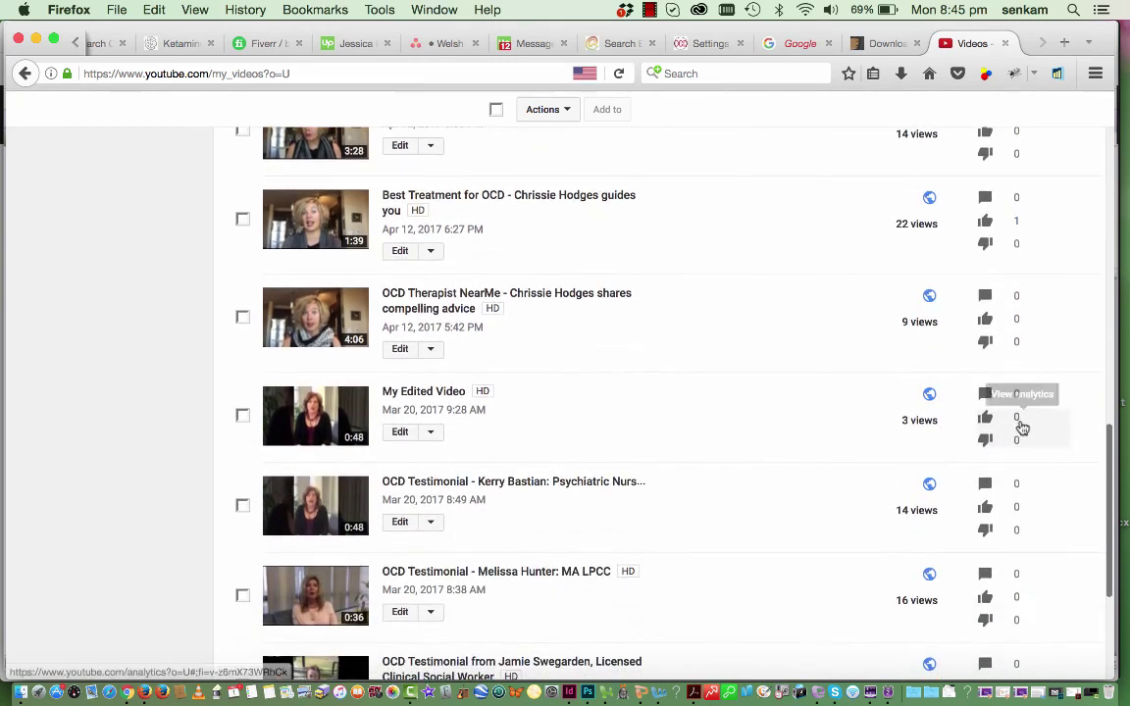
scroll(810, 429, down, 4)
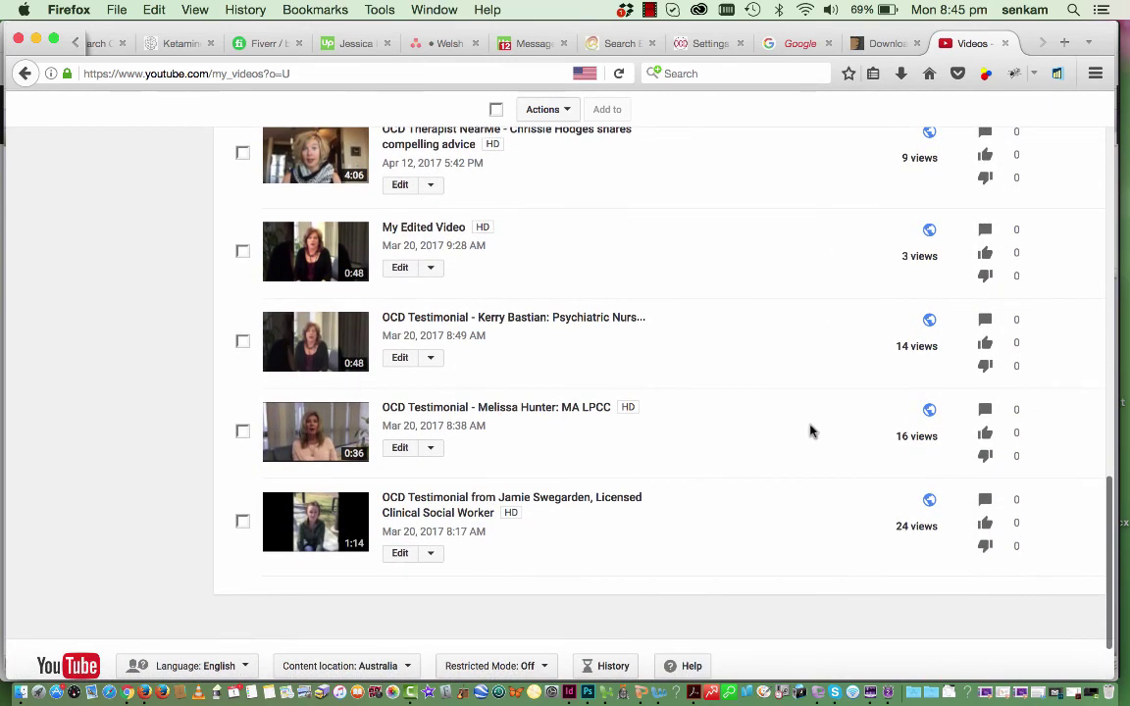
scroll(810, 430, up, 1)
scroll(810, 430, up, 8)
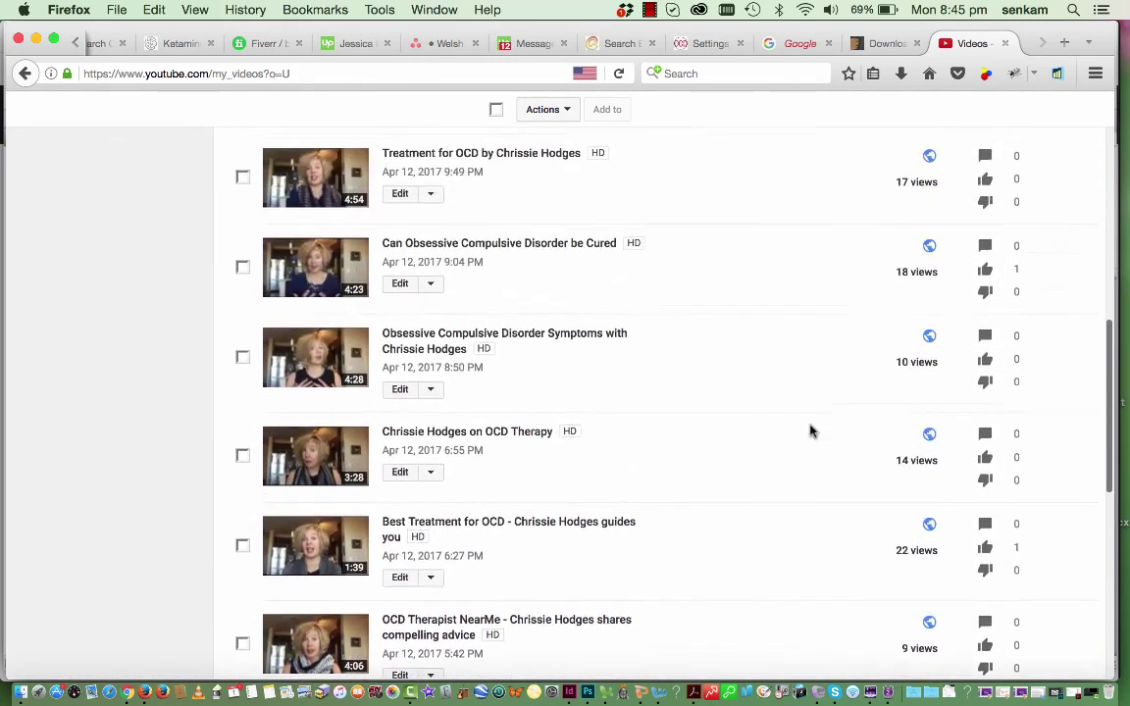
scroll(810, 429, down, 10)
scroll(749, 446, up, 15)
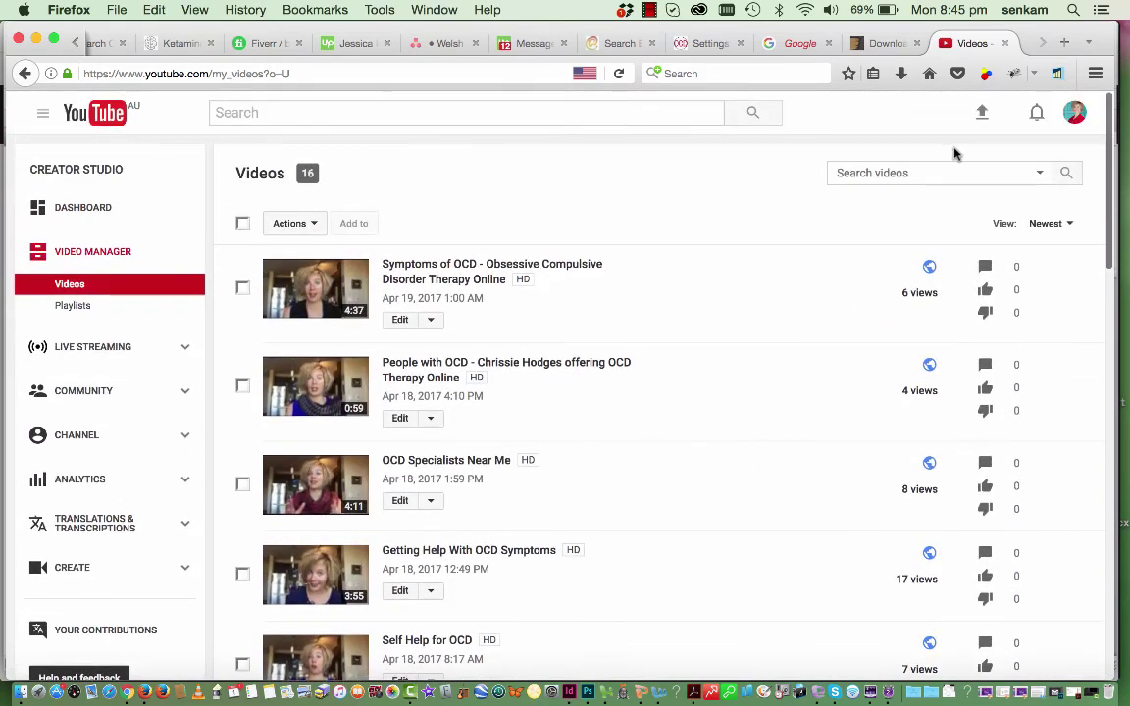
Show the channel's notifications, read the comment replies and close the notification list.
click(1035, 116)
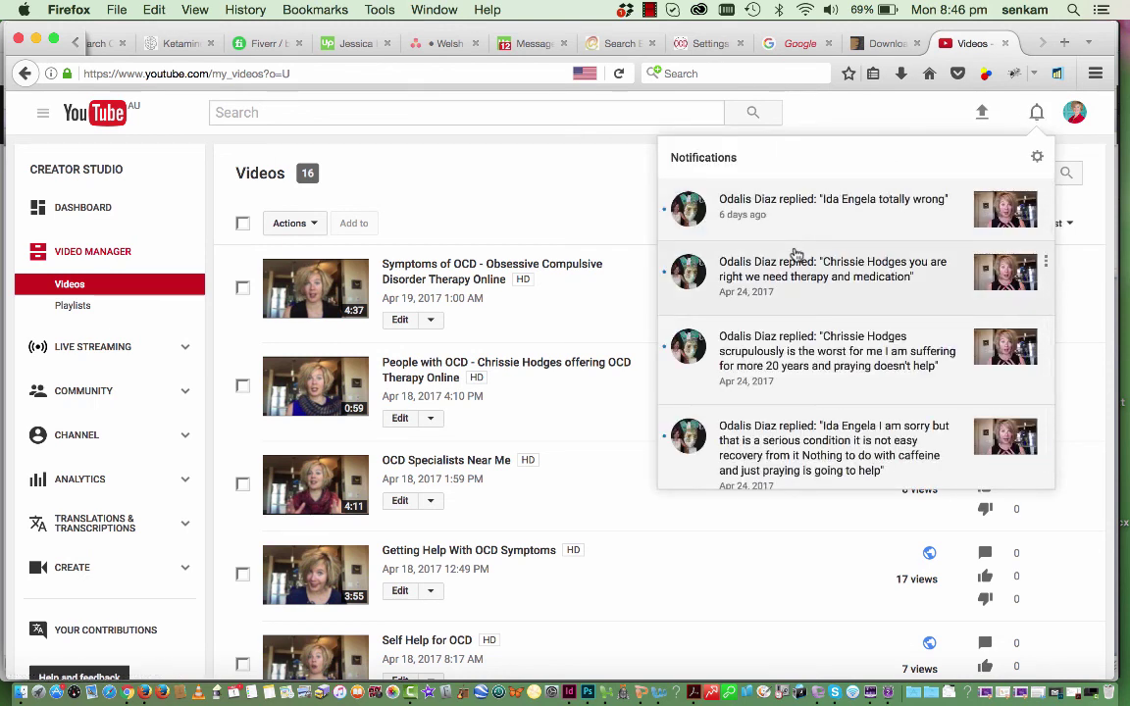
scroll(763, 351, down, 1)
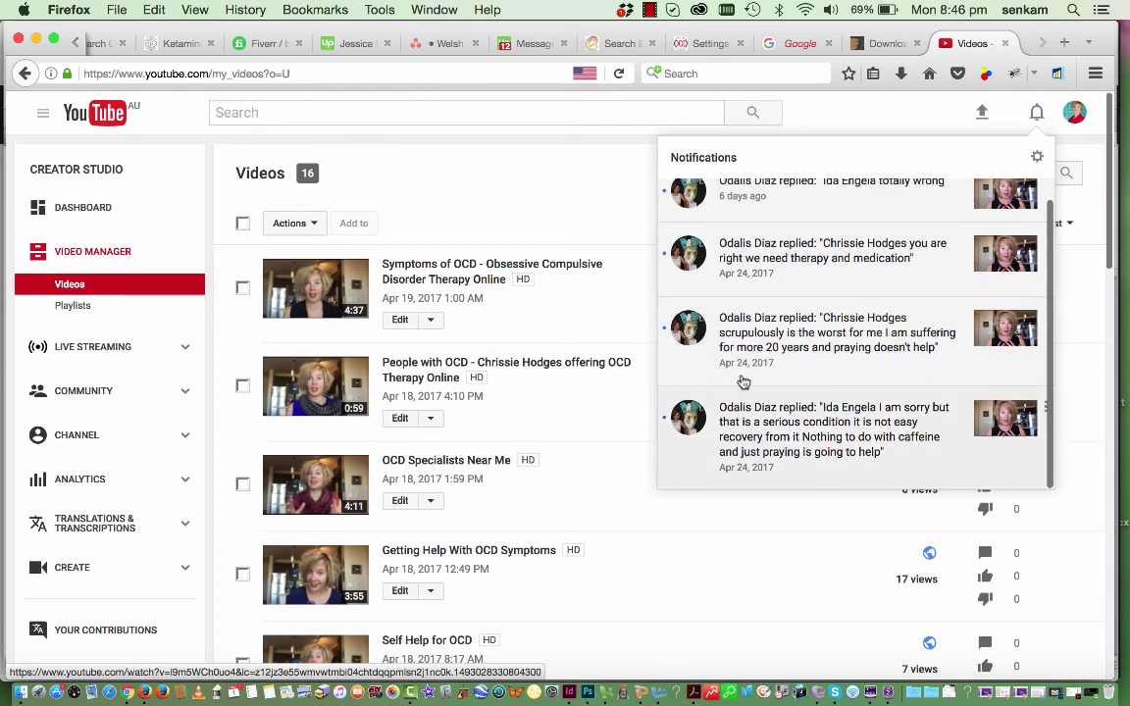
scroll(765, 211, up, 1)
click(581, 166)
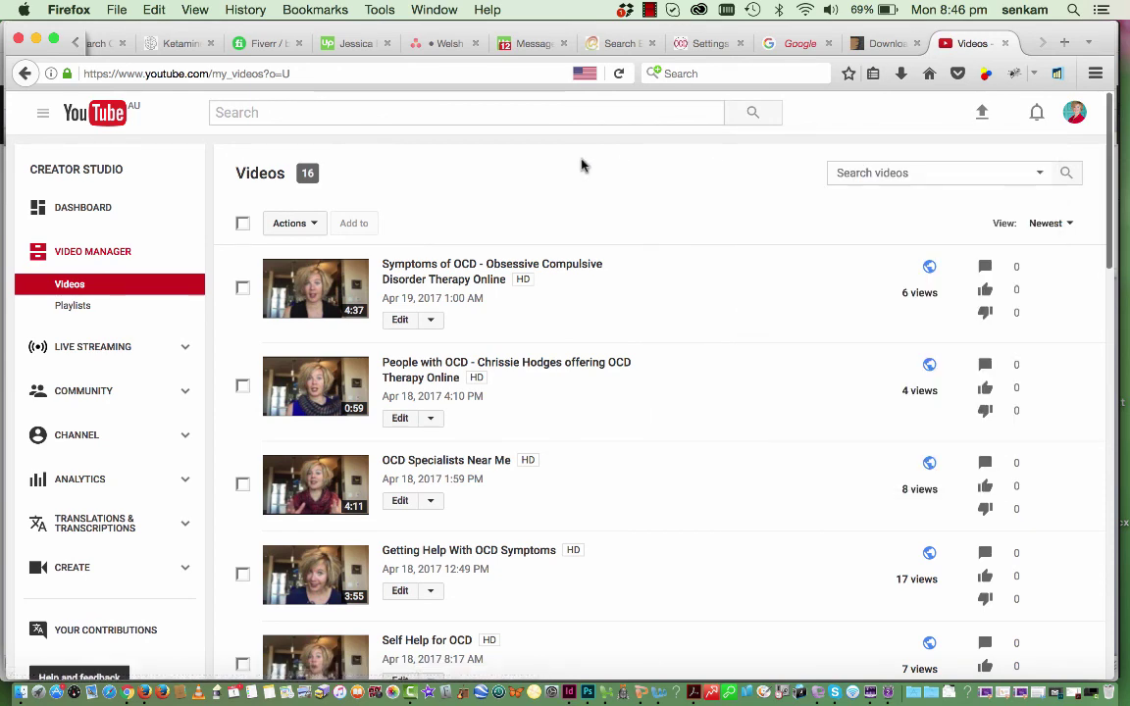